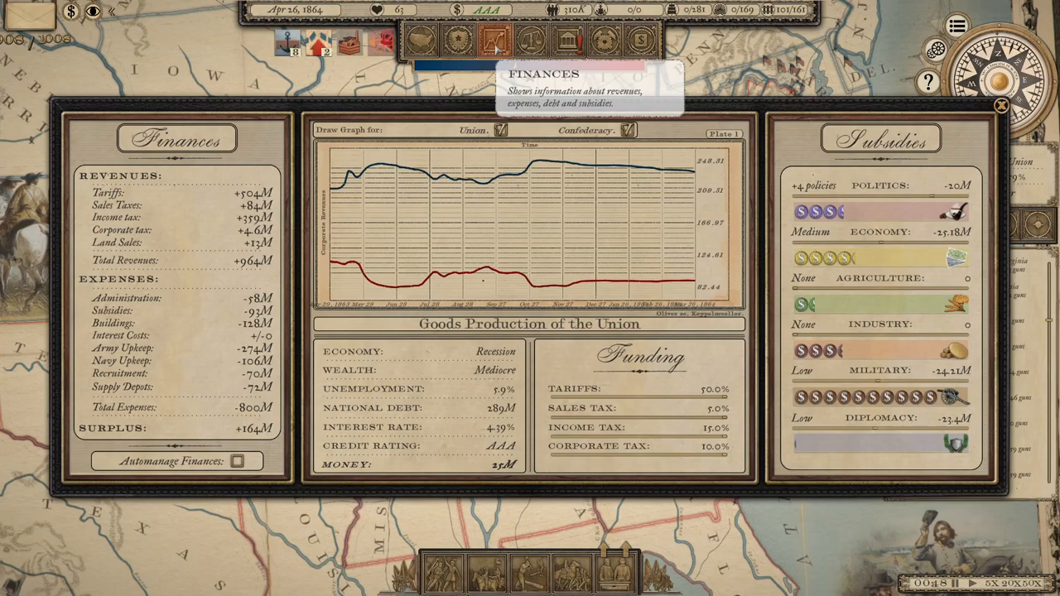
Close the finances overview and bring up the subsidized civil and military projects list.
click(497, 41)
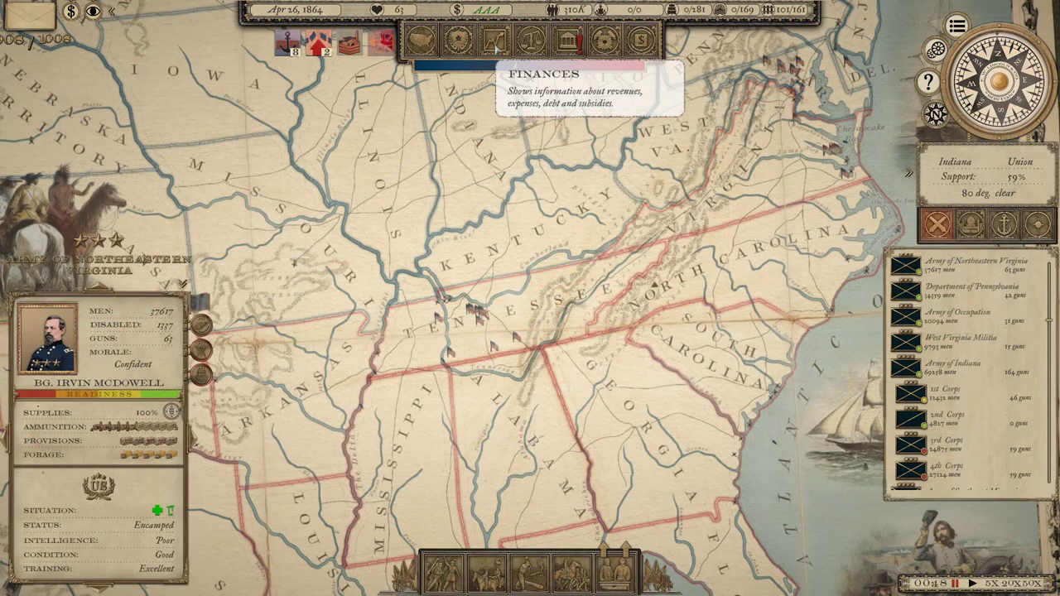
click(568, 40)
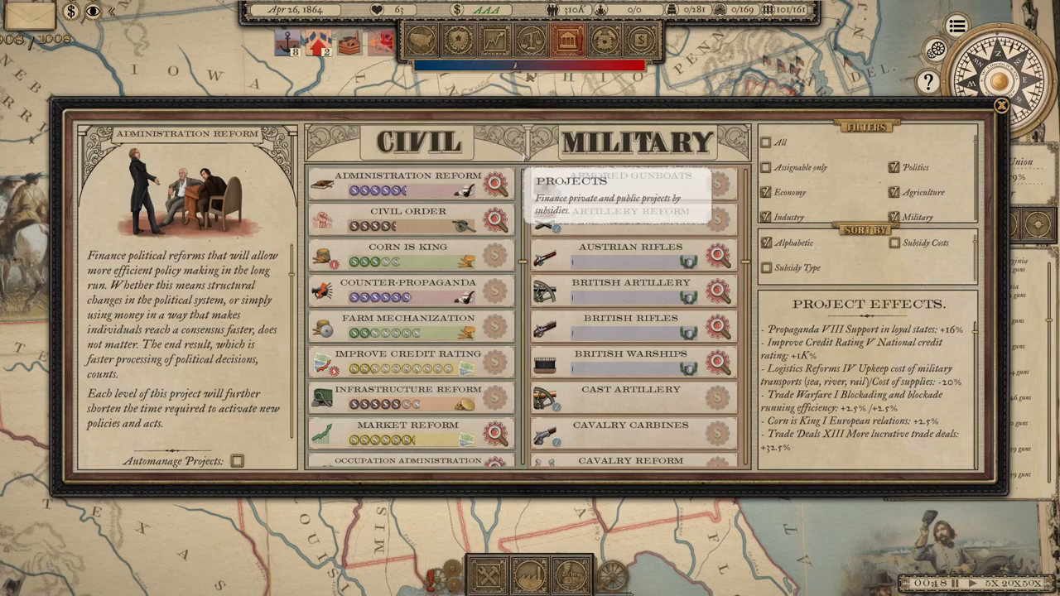
scroll(443, 352, down, 2)
scroll(443, 352, down, 3)
scroll(414, 373, down, 2)
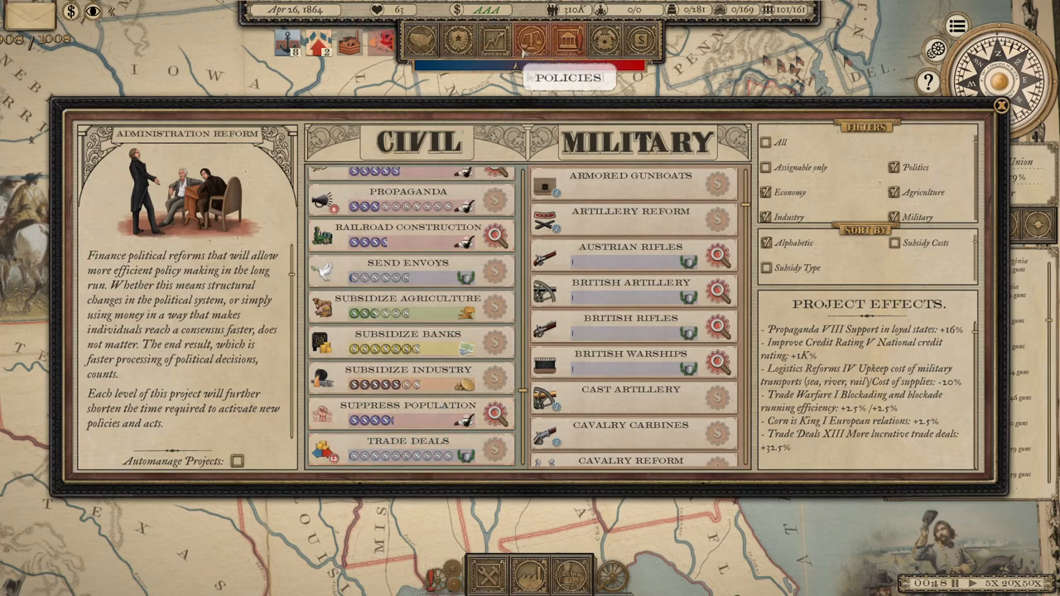
View the Federal States policy tree, then return to the Union finances overview.
click(531, 39)
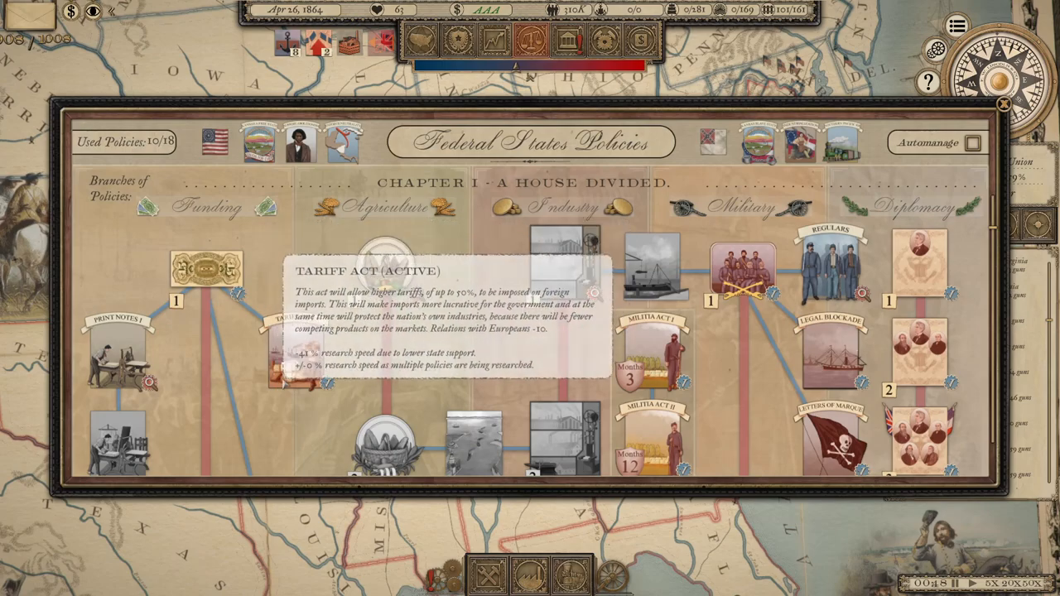
click(495, 40)
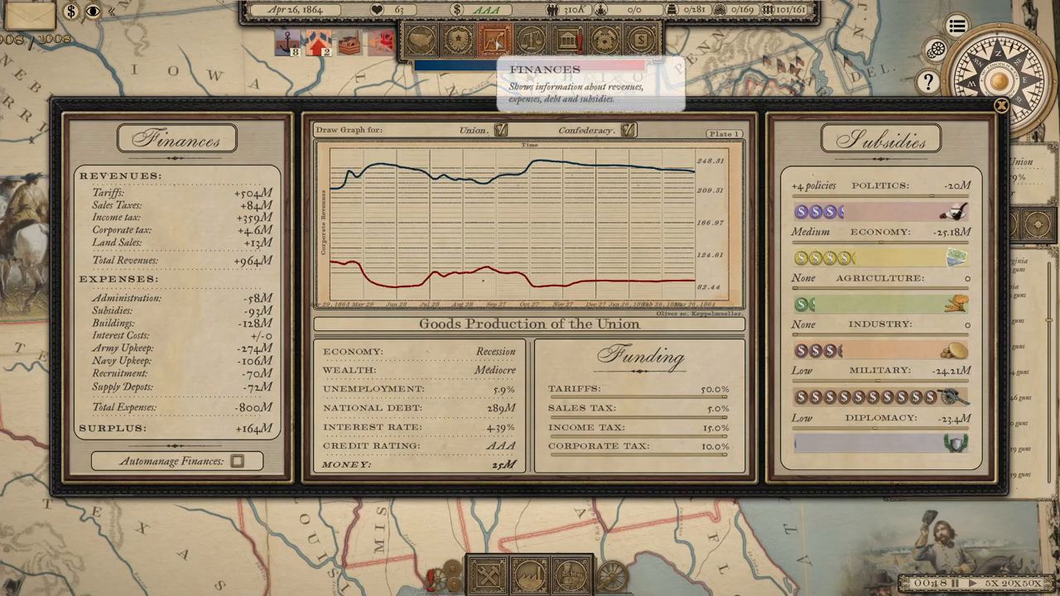
Bring up the subsidized projects list again from the toolbar.
click(566, 40)
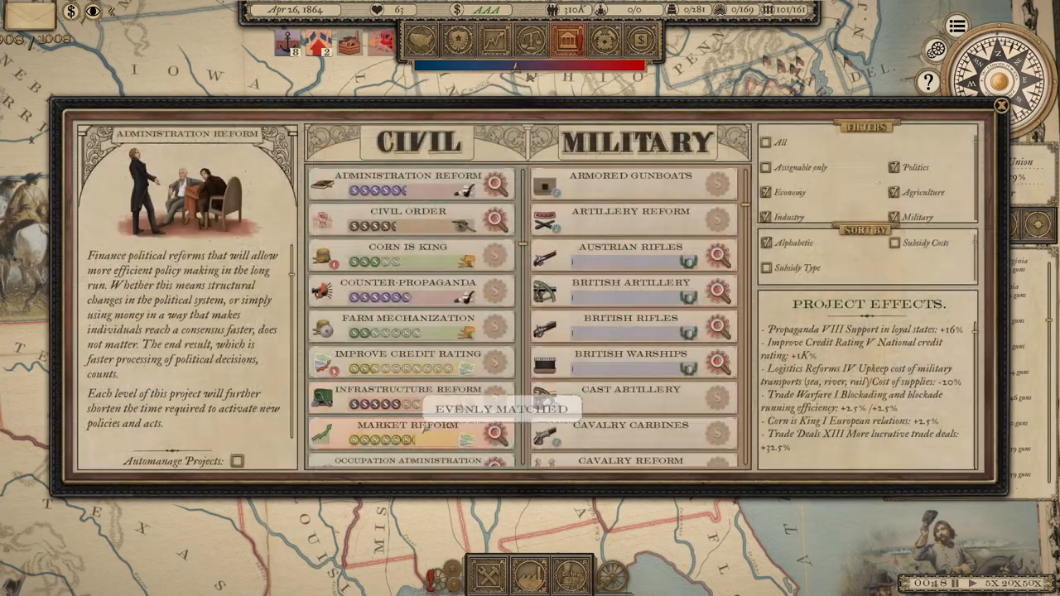
scroll(389, 382, down, 3)
scroll(406, 397, down, 2)
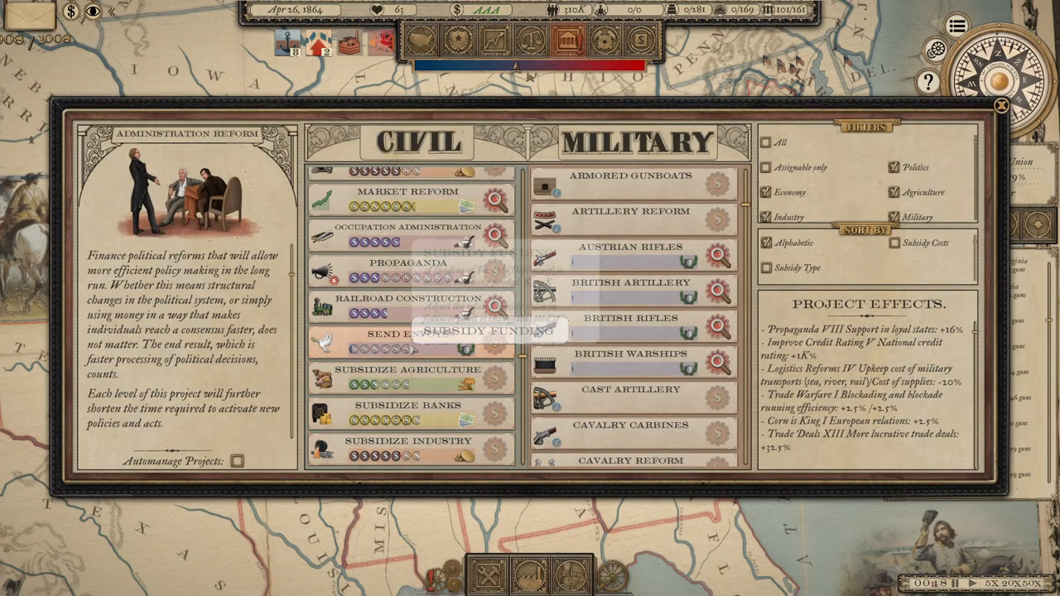
scroll(428, 351, up, 1)
scroll(427, 351, up, 2)
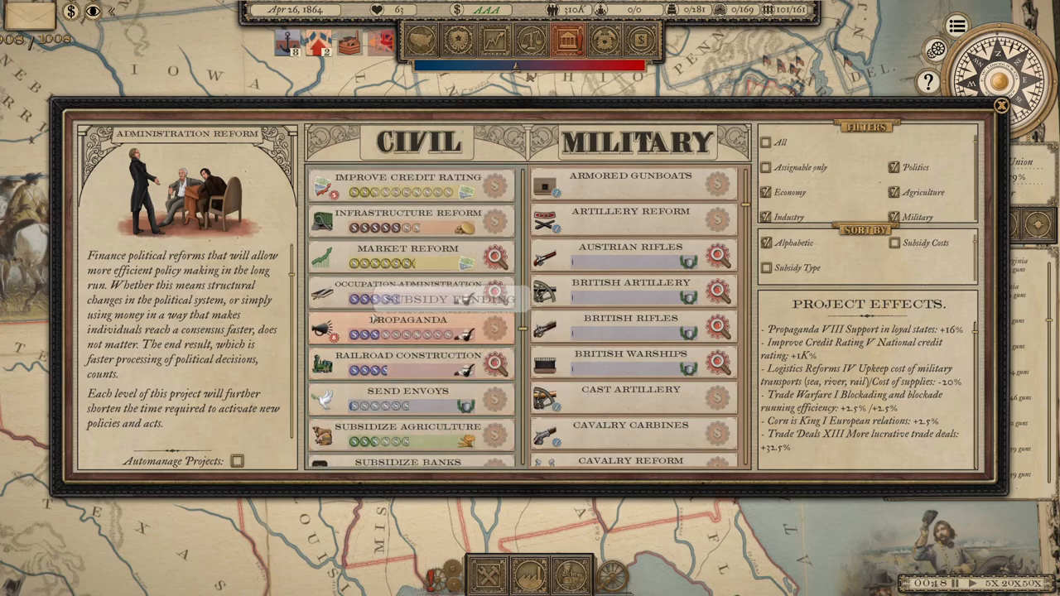
scroll(389, 331, up, 1)
scroll(385, 327, up, 2)
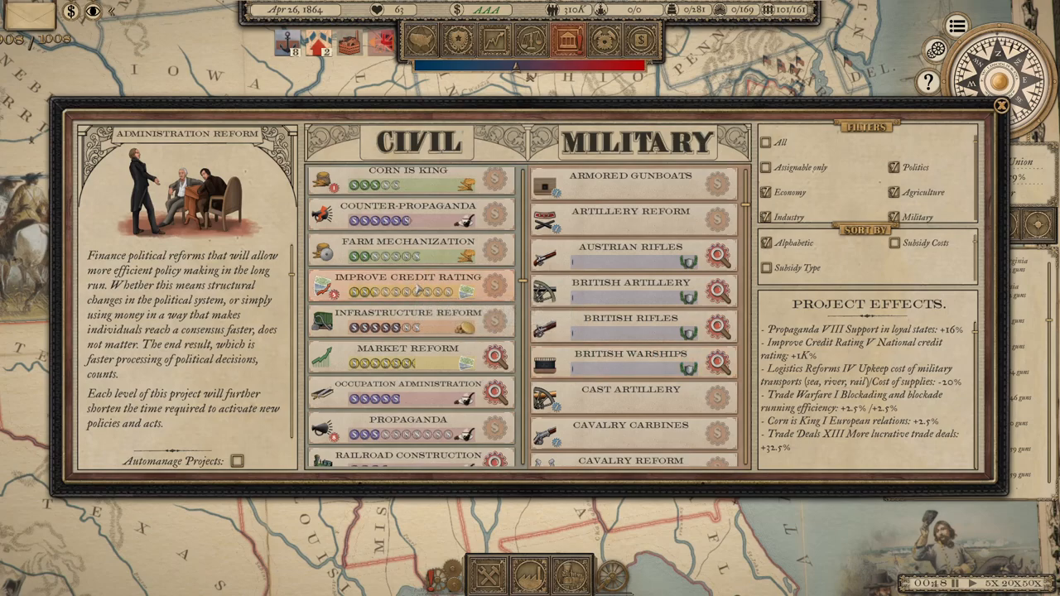
scroll(417, 290, down, 1)
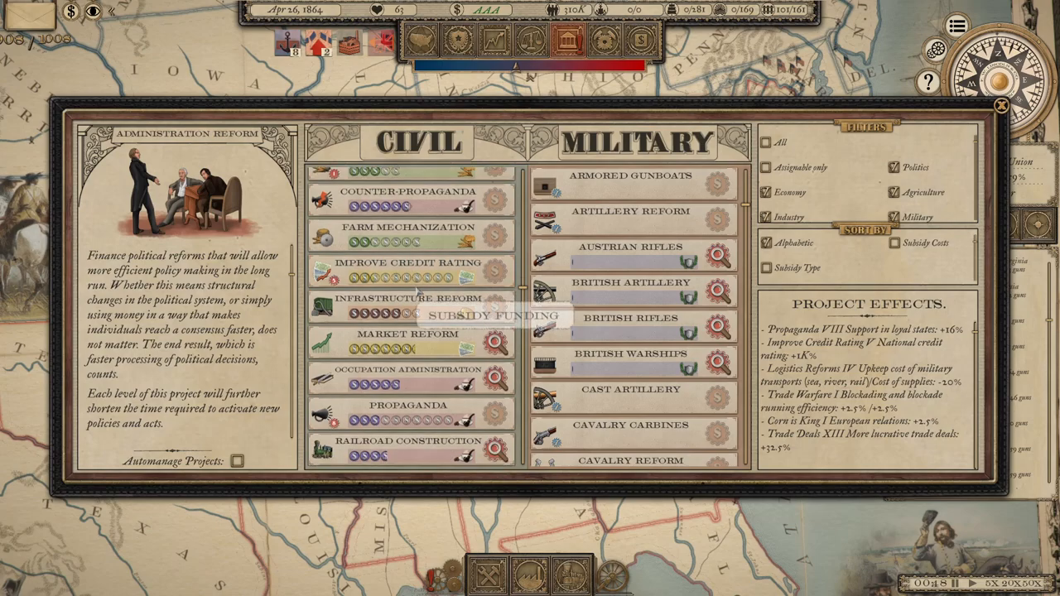
scroll(629, 315, down, 5)
scroll(662, 332, down, 2)
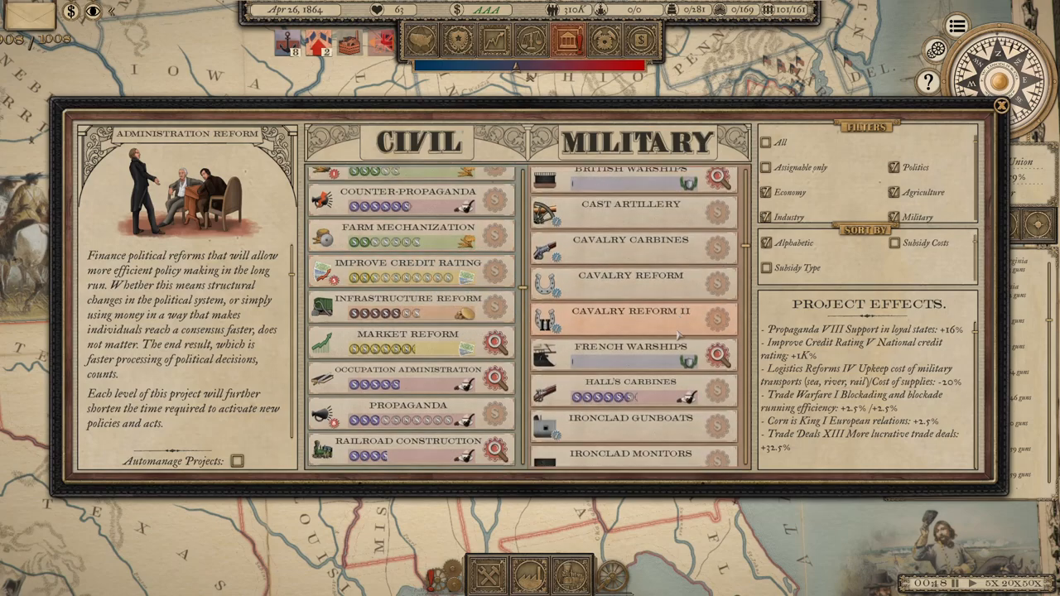
scroll(685, 338, down, 3)
scroll(671, 335, down, 2)
scroll(666, 335, down, 2)
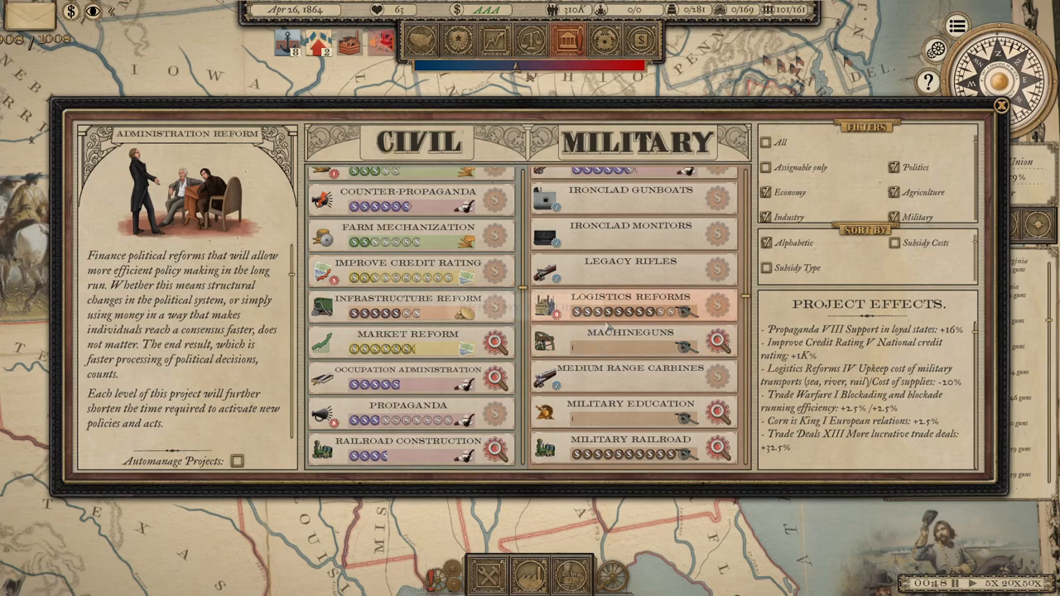
scroll(447, 305, down, 4)
scroll(447, 305, down, 2)
scroll(447, 305, down, 3)
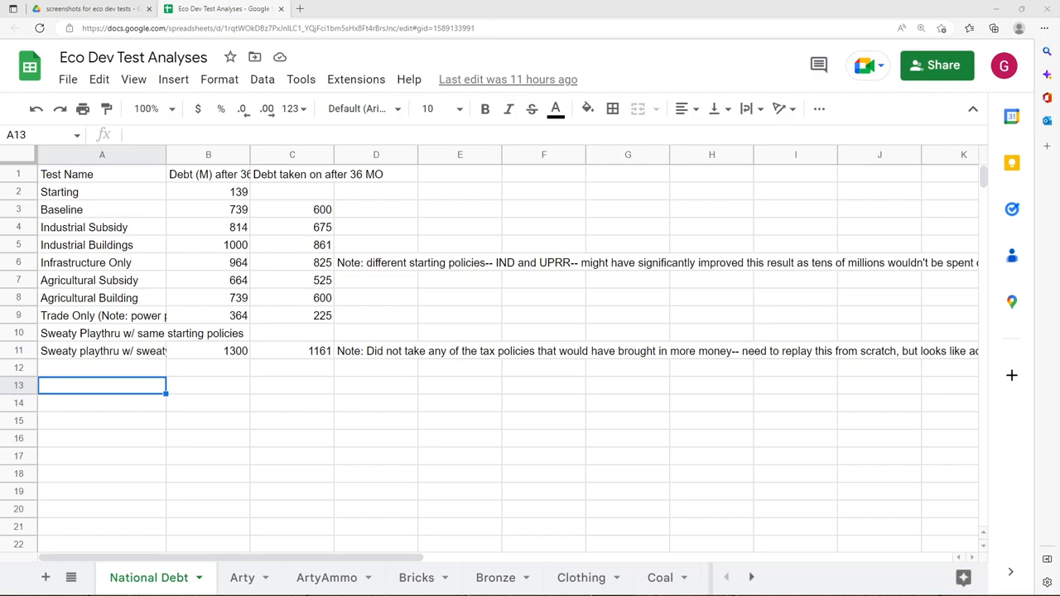
click(269, 422)
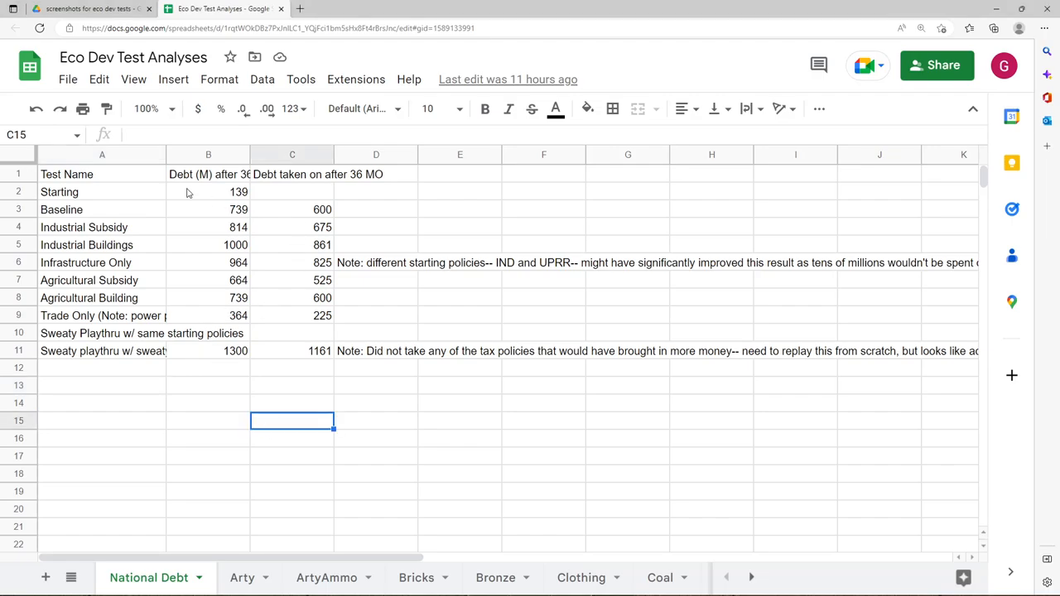
drag(67, 211, 71, 315)
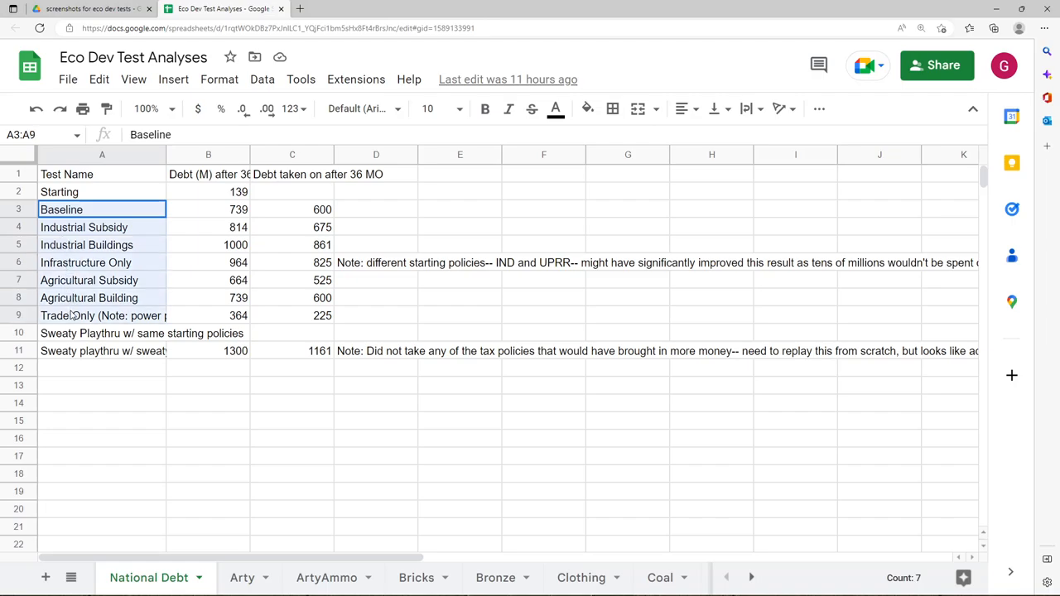
click(79, 333)
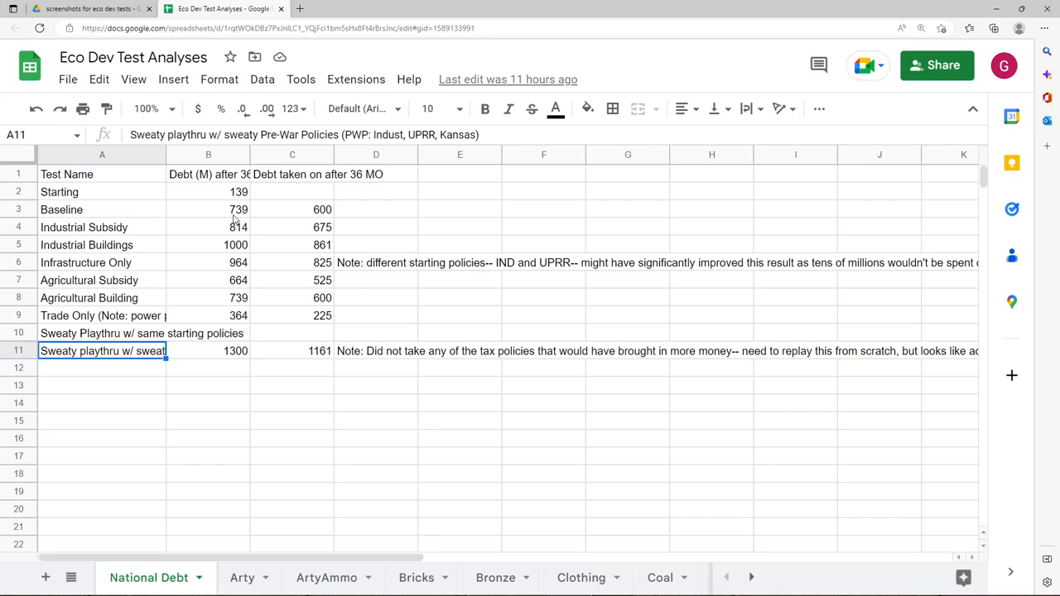
drag(233, 213, 236, 316)
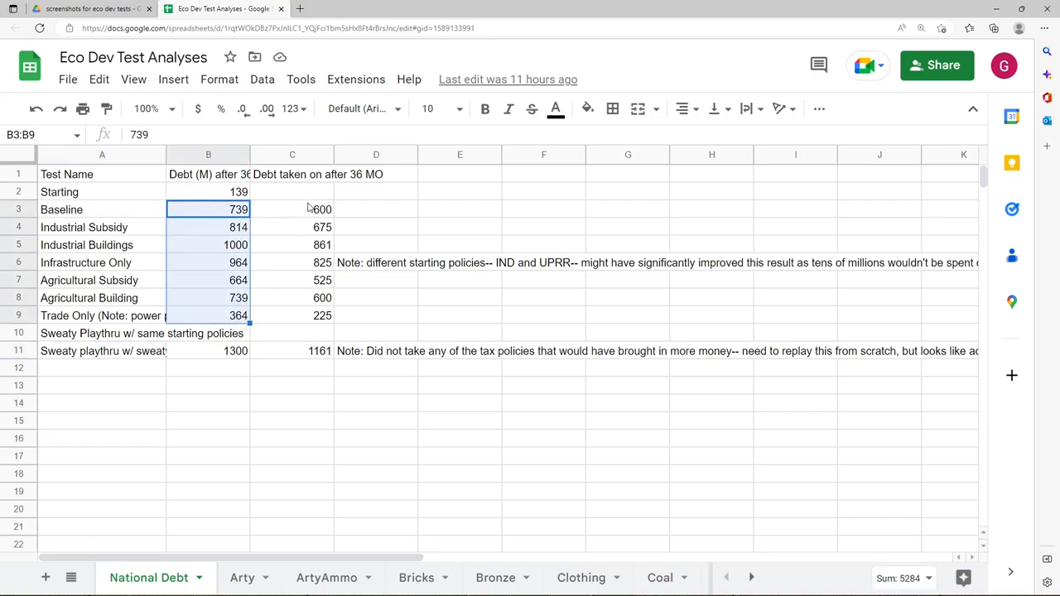
drag(314, 209, 314, 315)
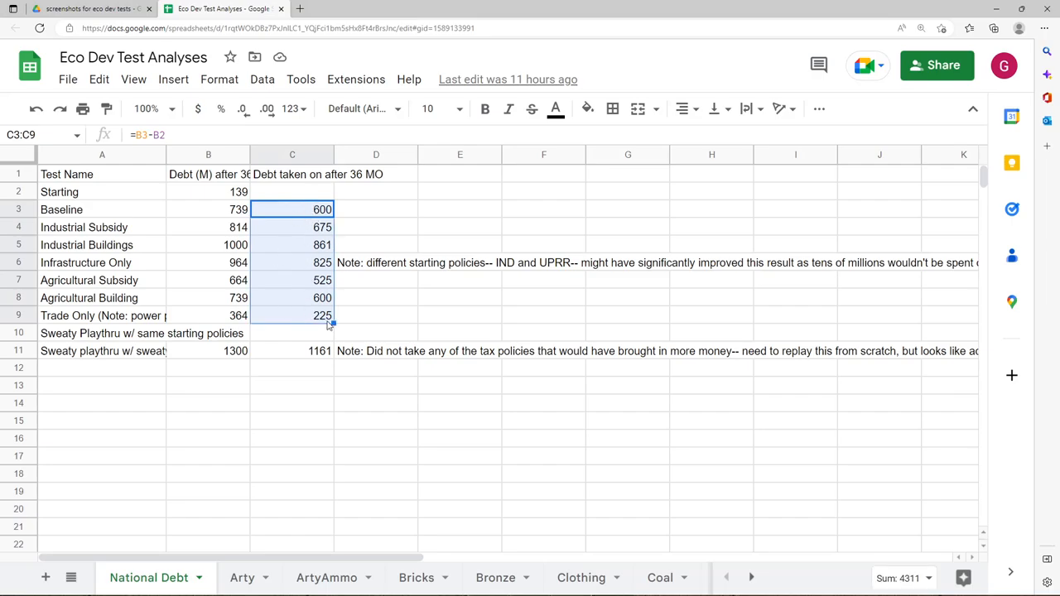
click(232, 193)
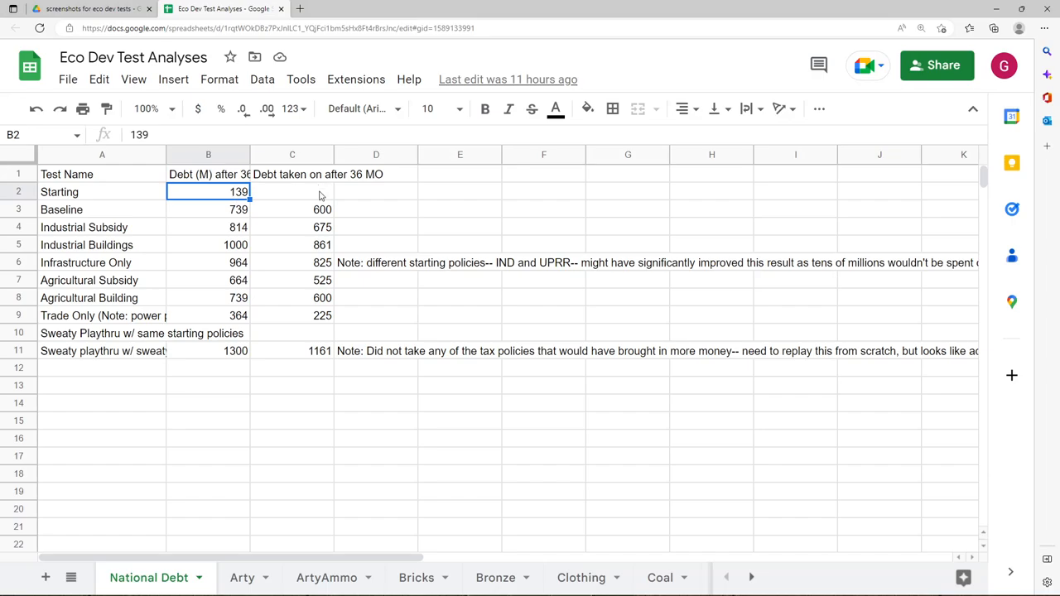
drag(319, 210, 304, 319)
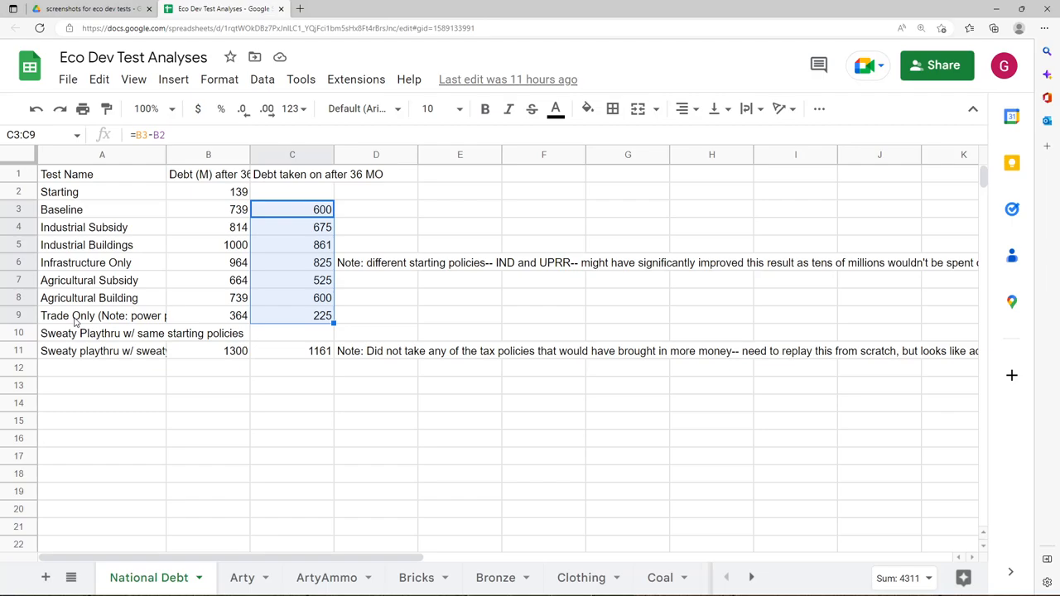
click(295, 318)
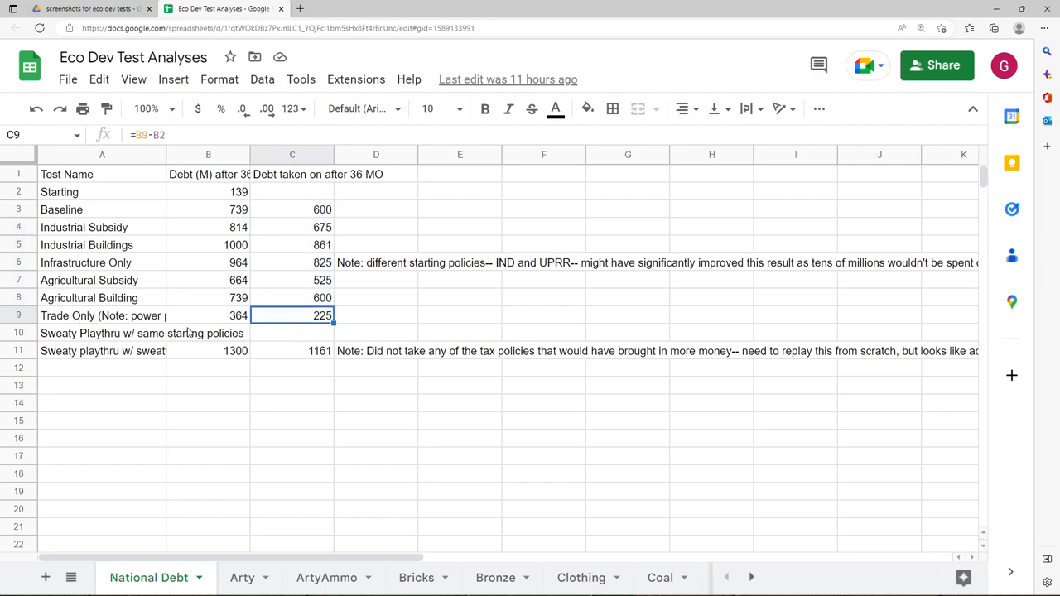
click(305, 281)
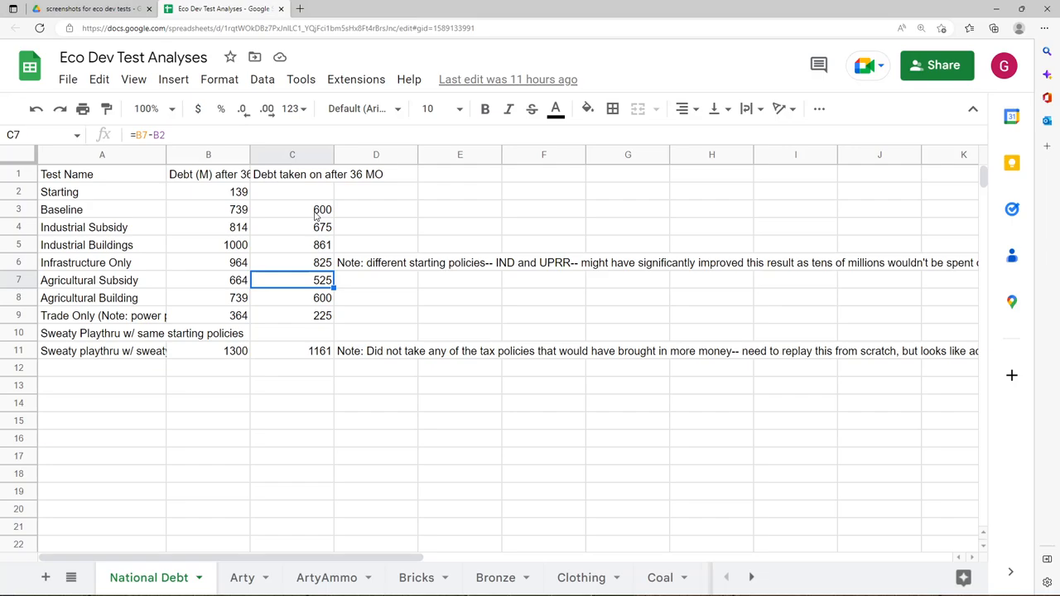
drag(315, 213, 314, 299)
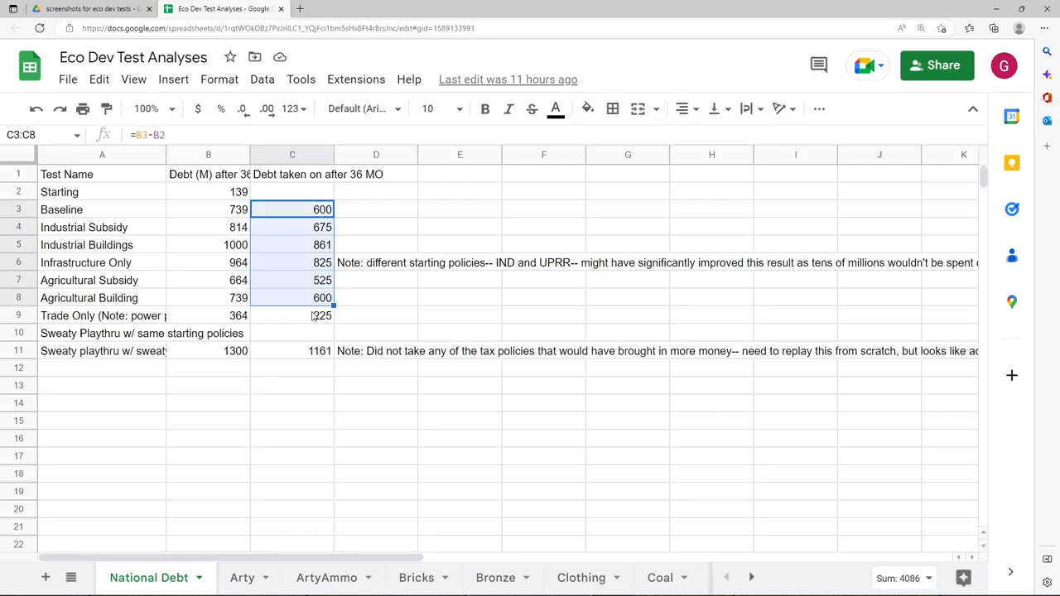
click(312, 316)
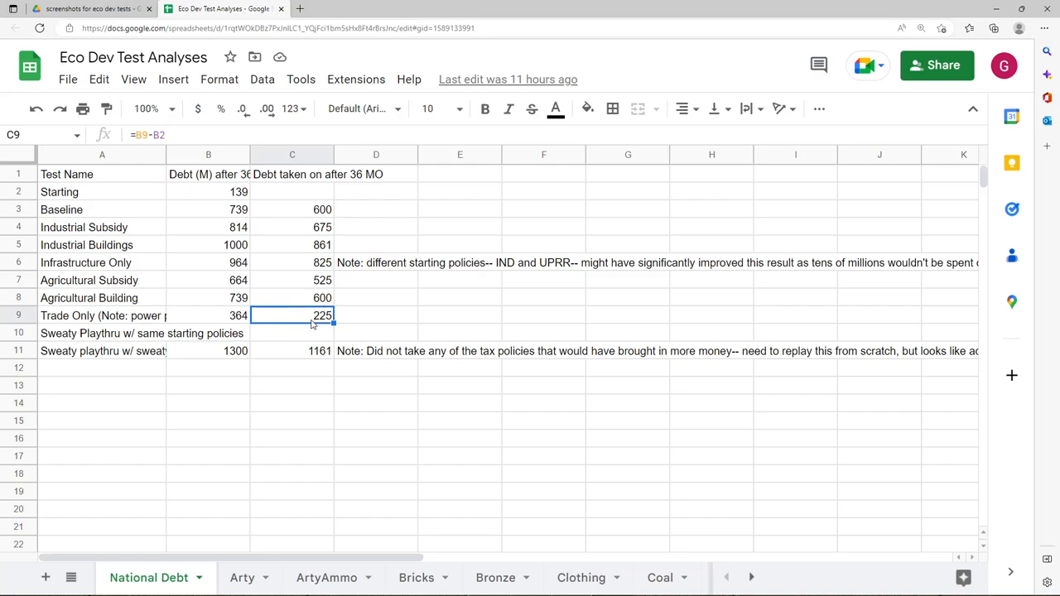
click(329, 441)
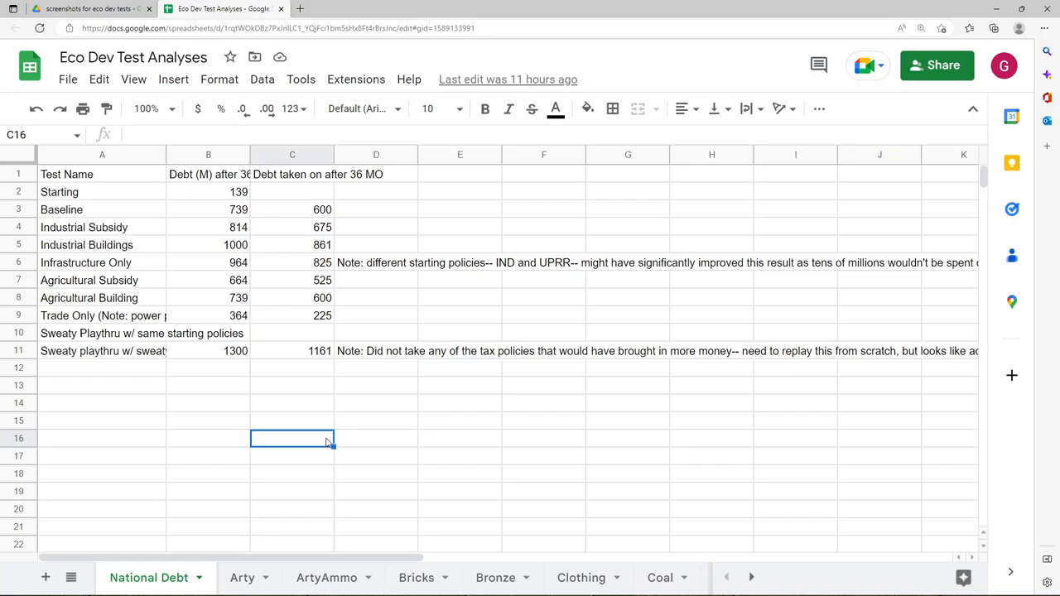
scroll(329, 441, down, 1)
click(314, 379)
text(;)
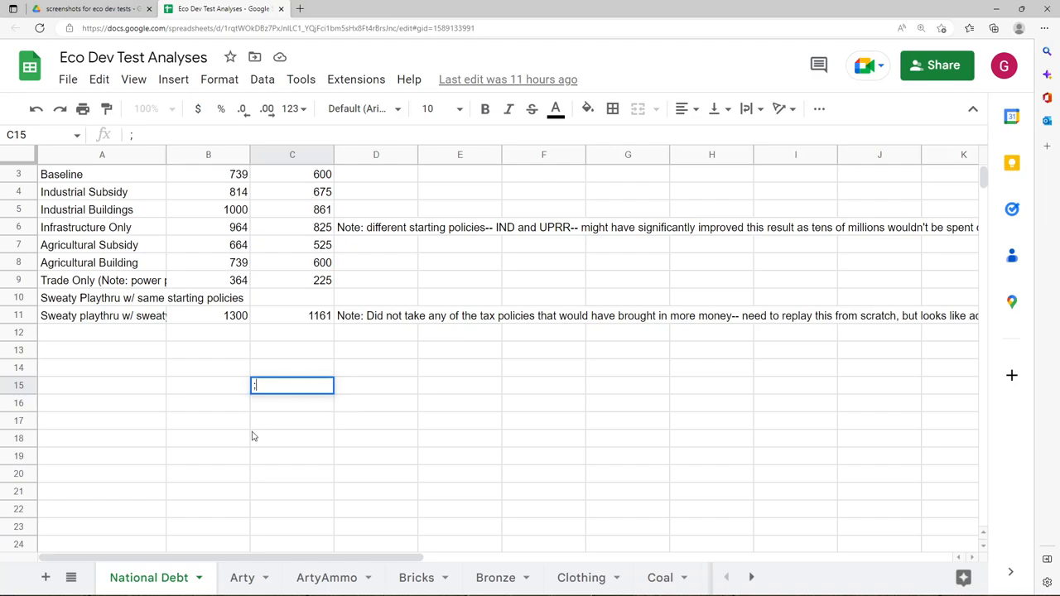
scroll(265, 437, up, 1)
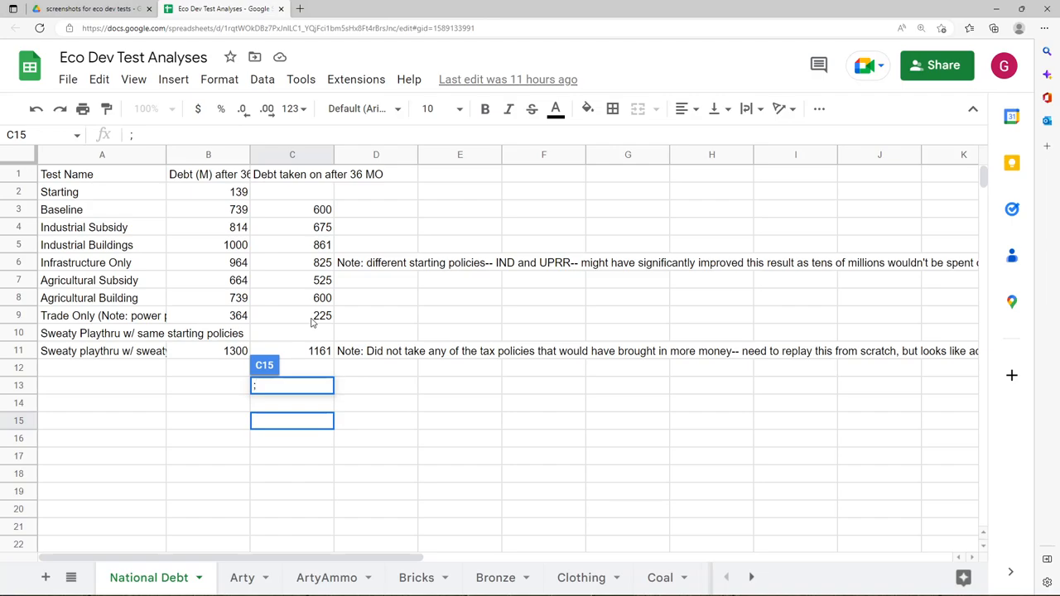
click(313, 322)
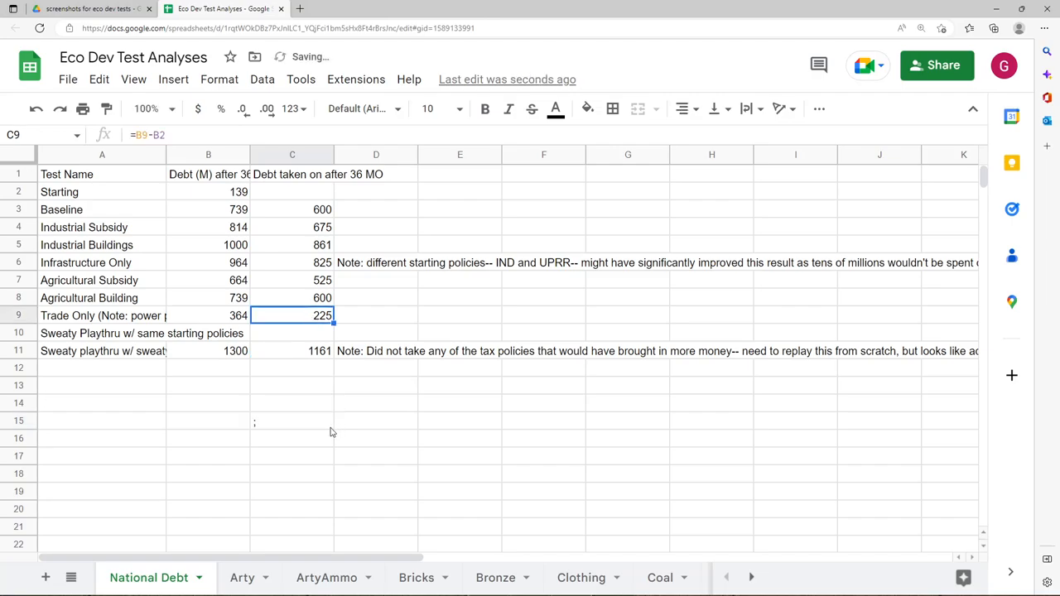
click(300, 423)
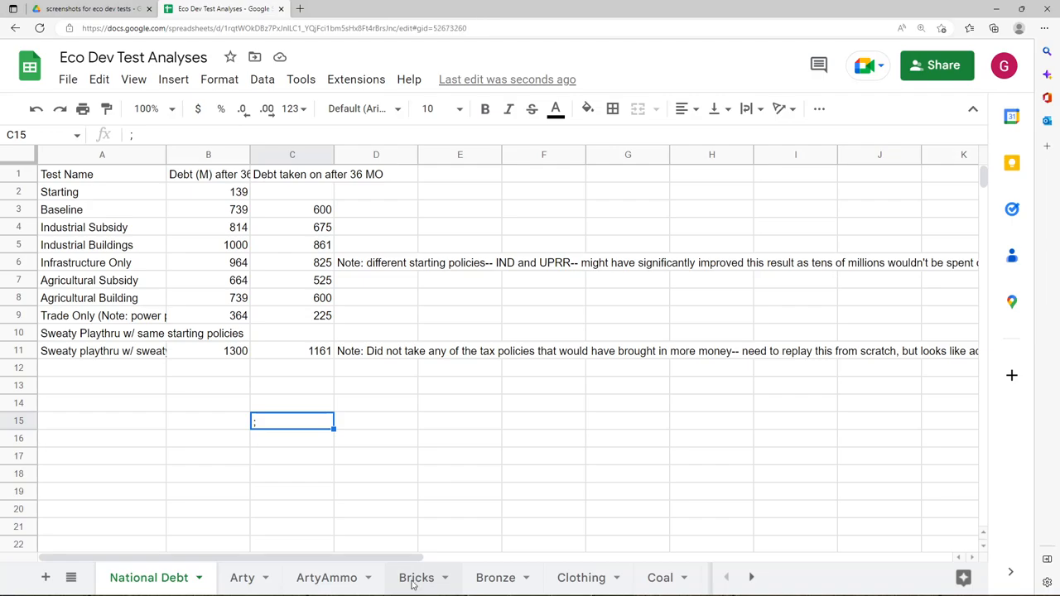
click(416, 577)
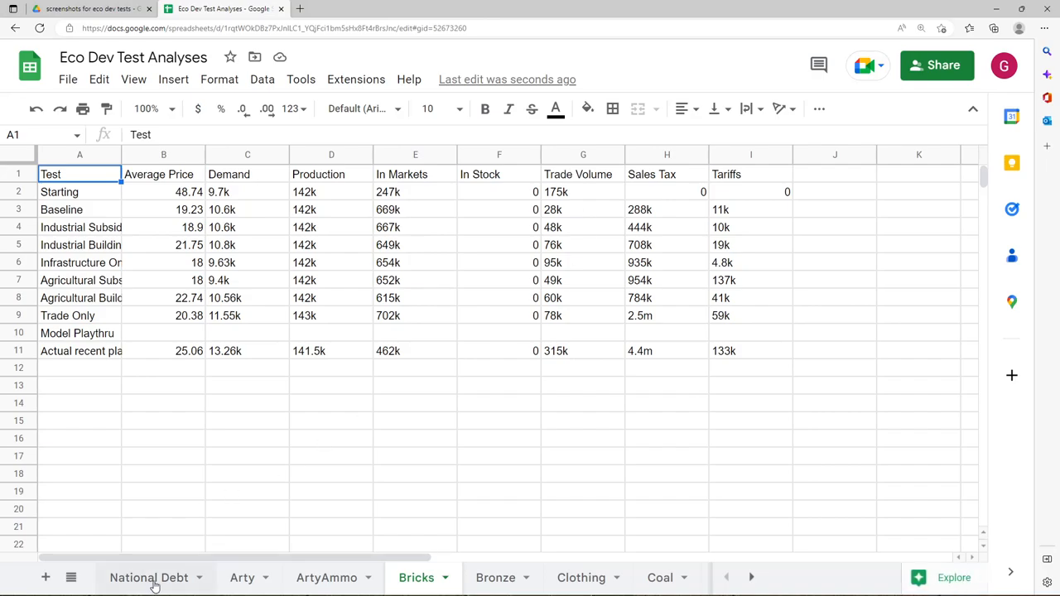
click(154, 585)
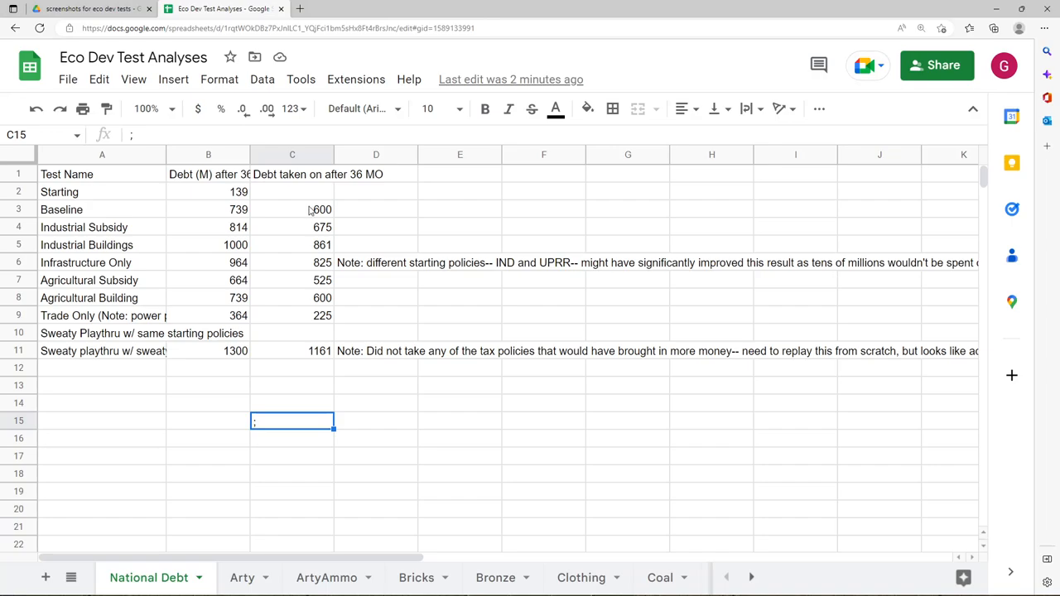
click(311, 211)
drag(311, 210, 321, 351)
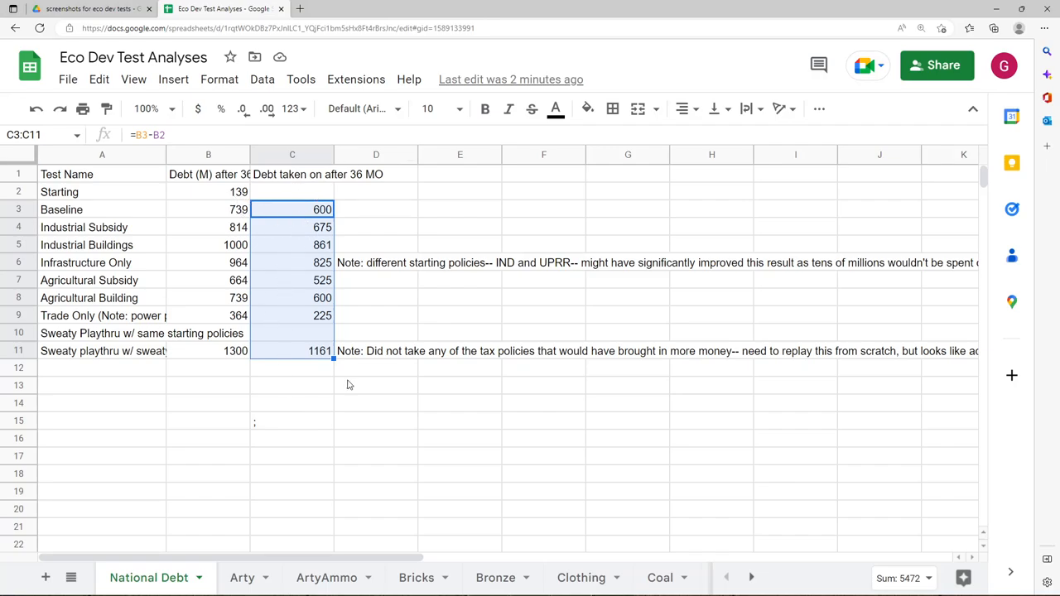
click(302, 386)
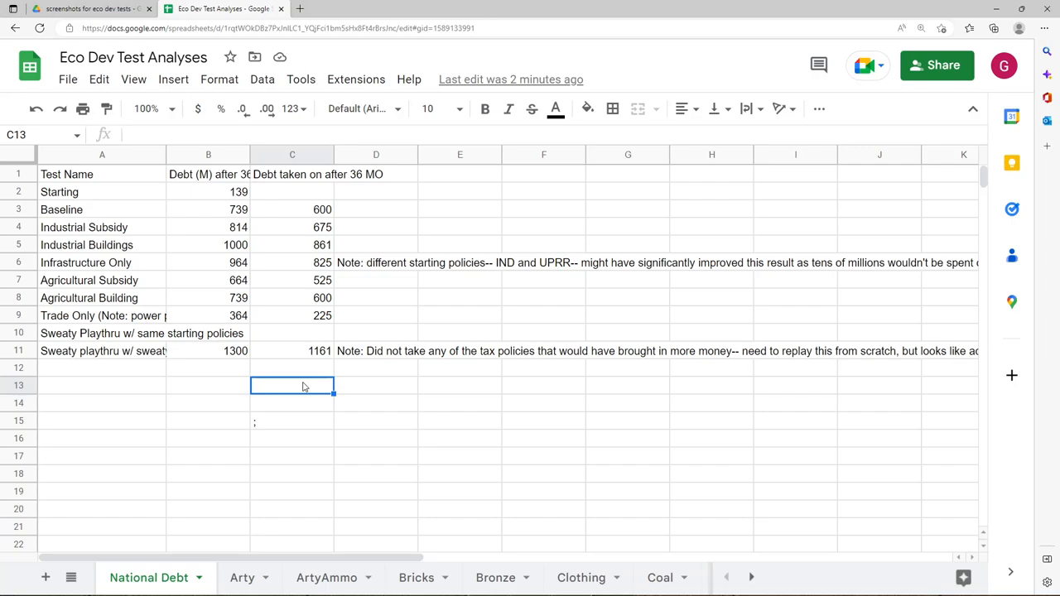
click(310, 318)
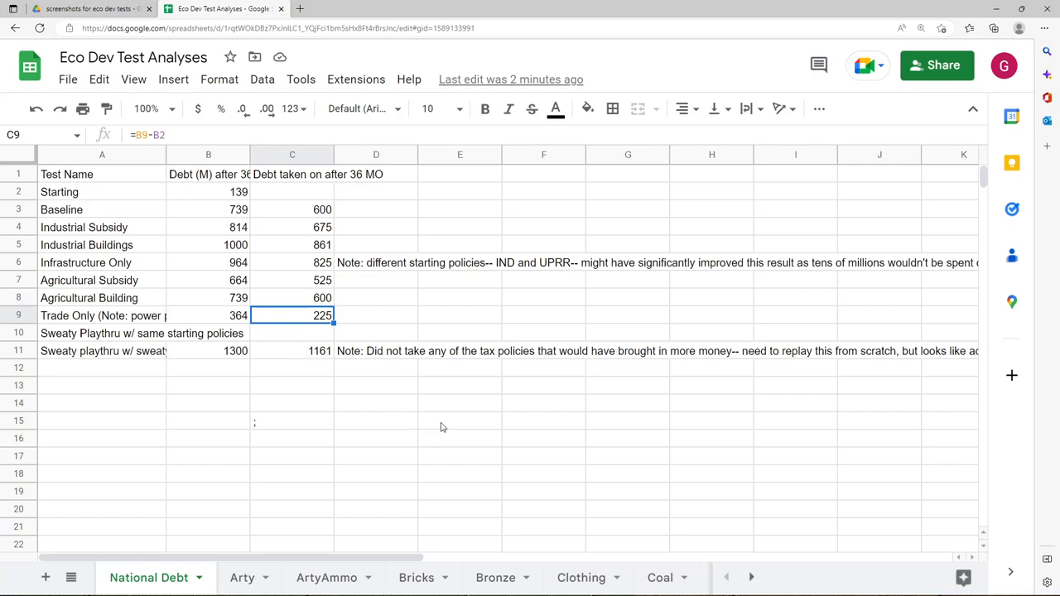
Select cell C15, then switch the game to the Federal States Policies tree.
click(301, 421)
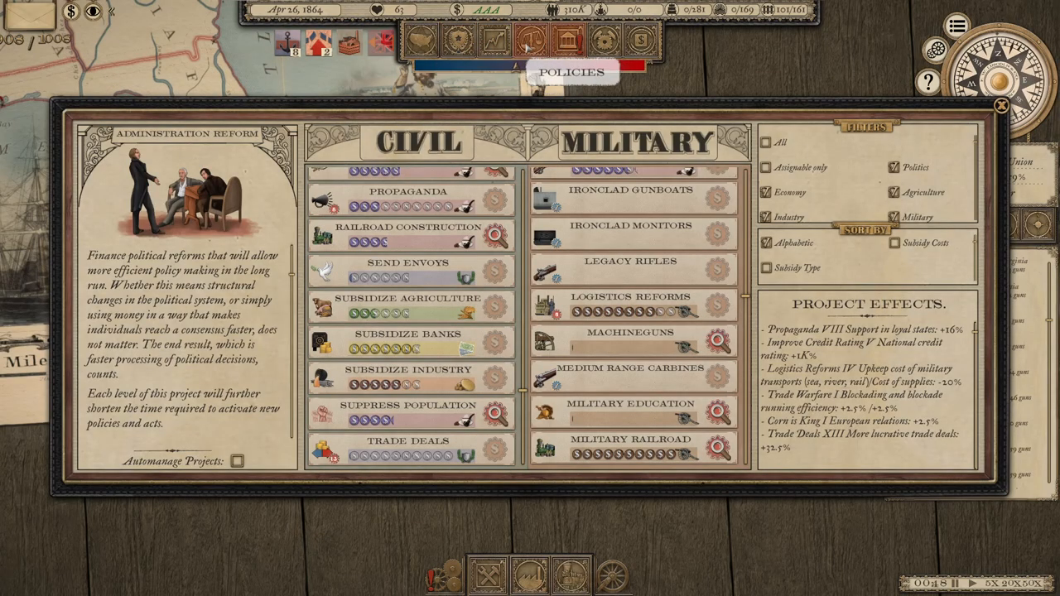
click(531, 38)
scroll(331, 319, down, 1)
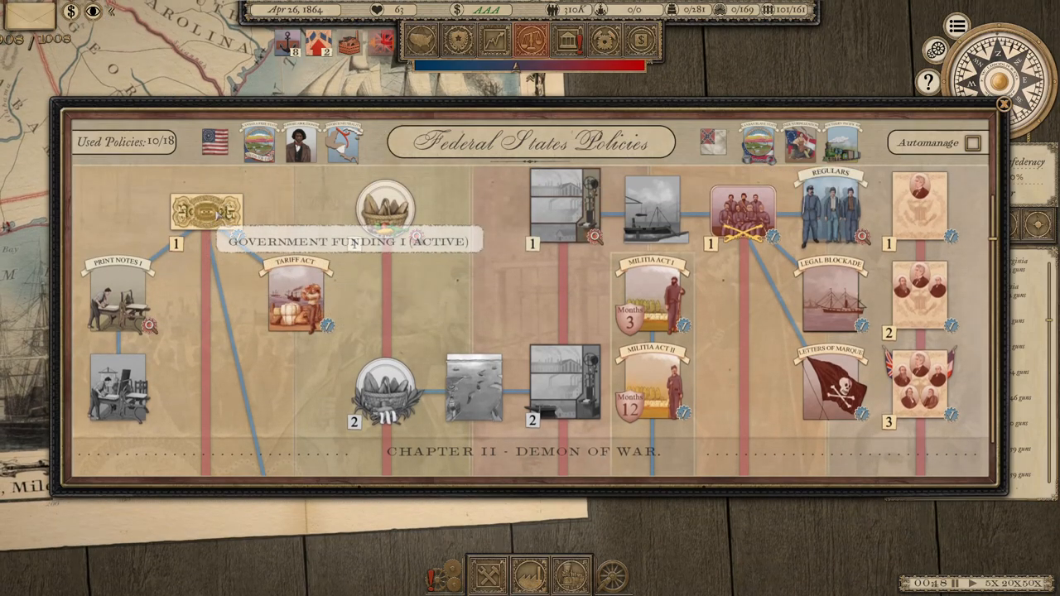
scroll(282, 248, down, 1)
scroll(282, 249, down, 1)
scroll(282, 248, down, 2)
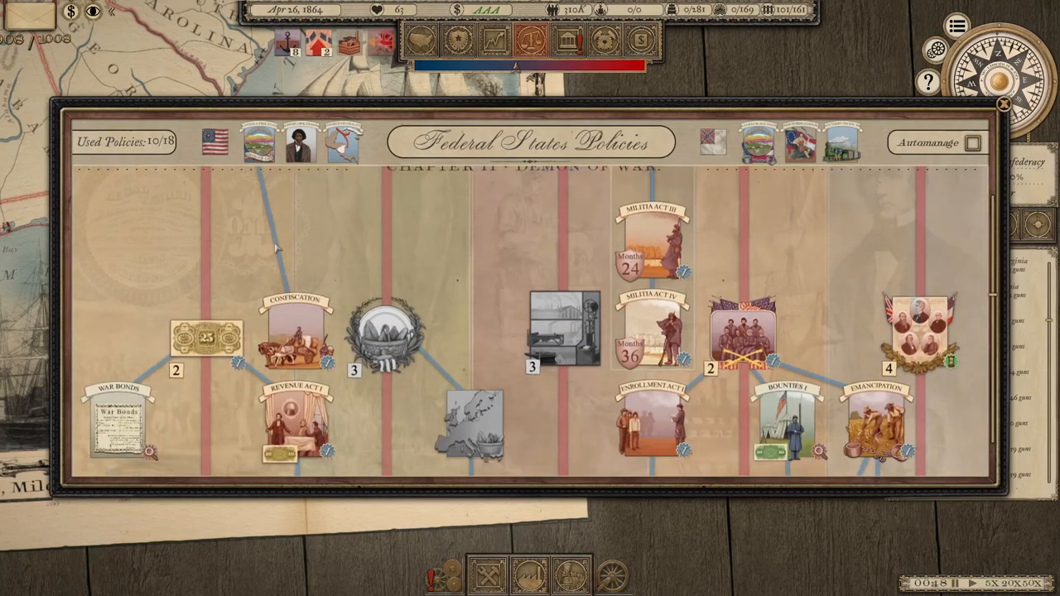
scroll(281, 248, down, 1)
scroll(248, 323, down, 1)
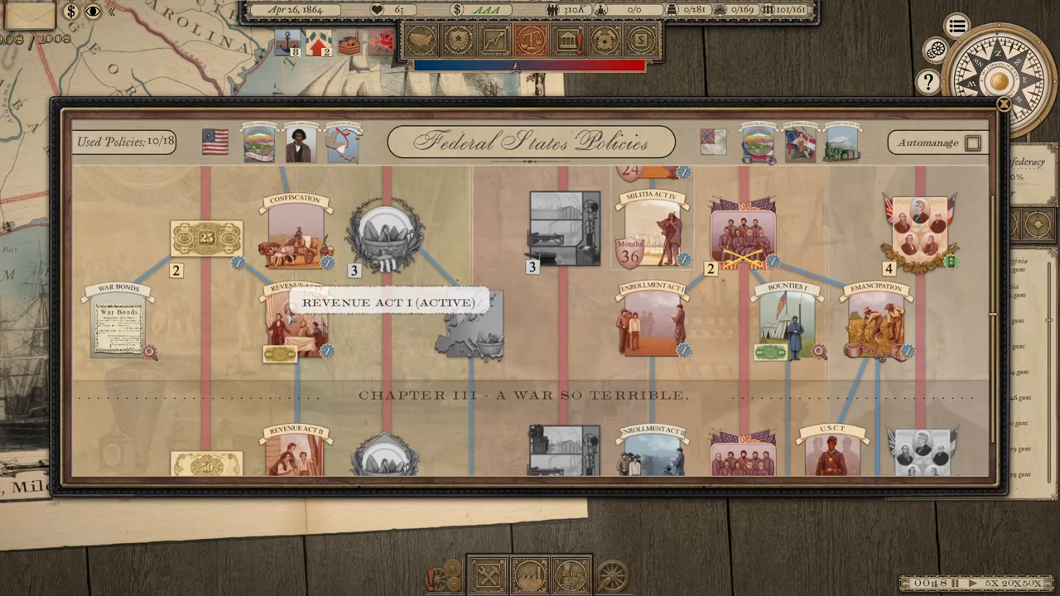
scroll(294, 319, down, 1)
scroll(294, 319, up, 1)
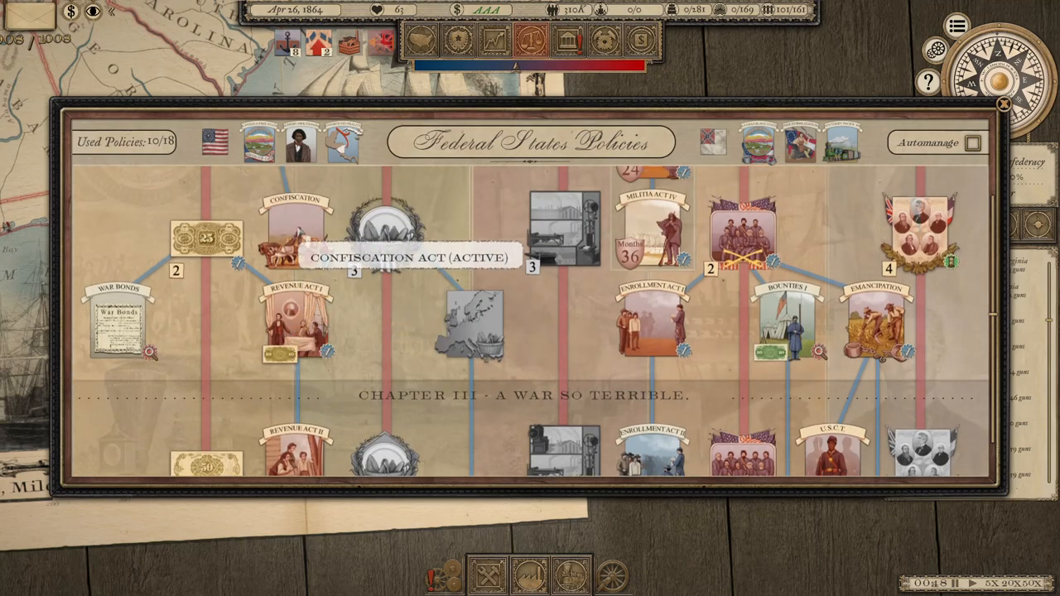
mouse_move(294, 233)
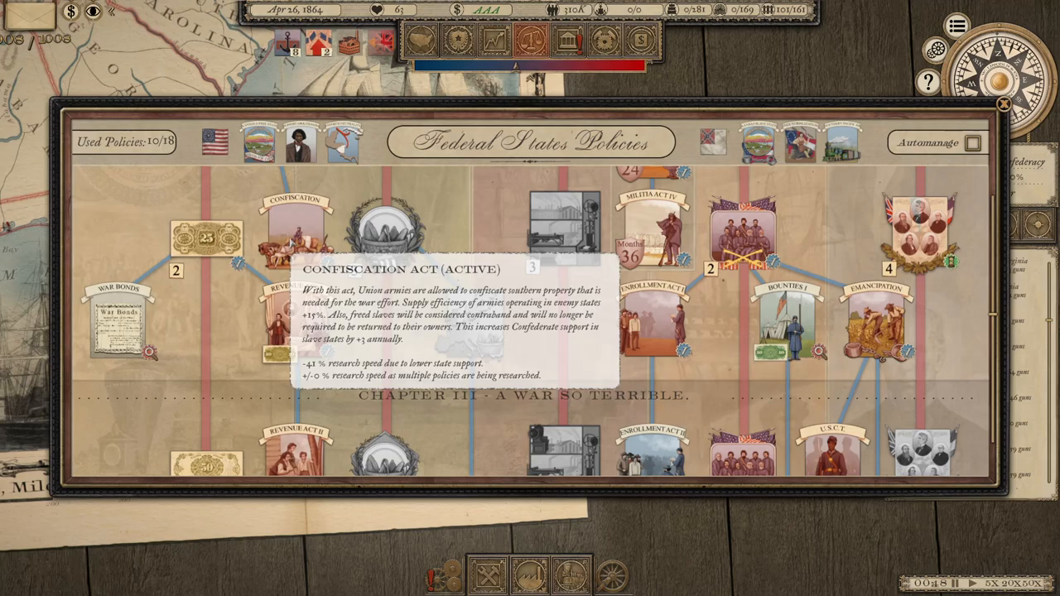
scroll(290, 248, down, 3)
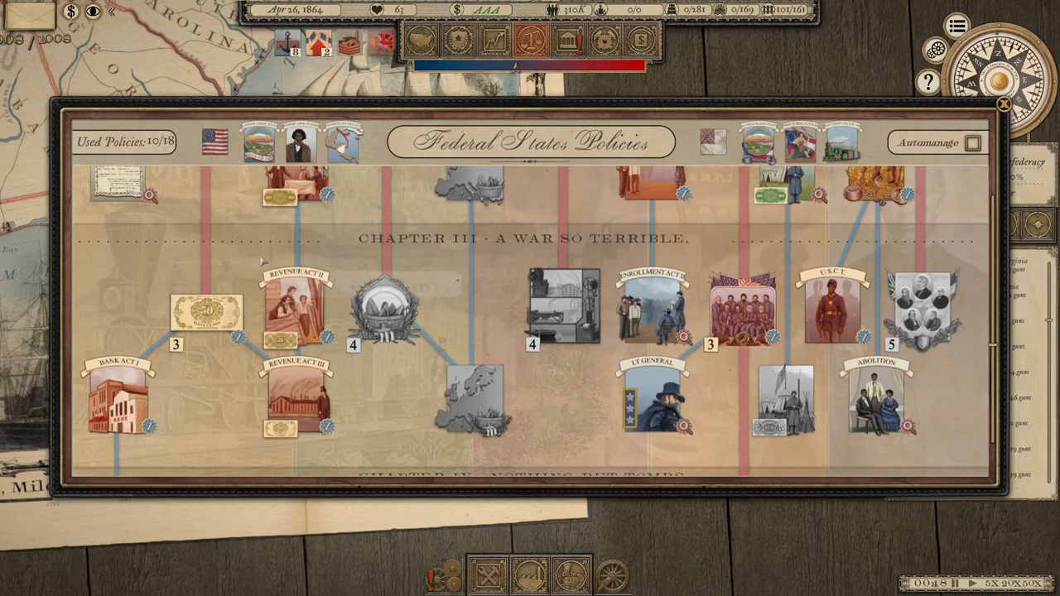
scroll(244, 259, down, 2)
scroll(228, 289, up, 4)
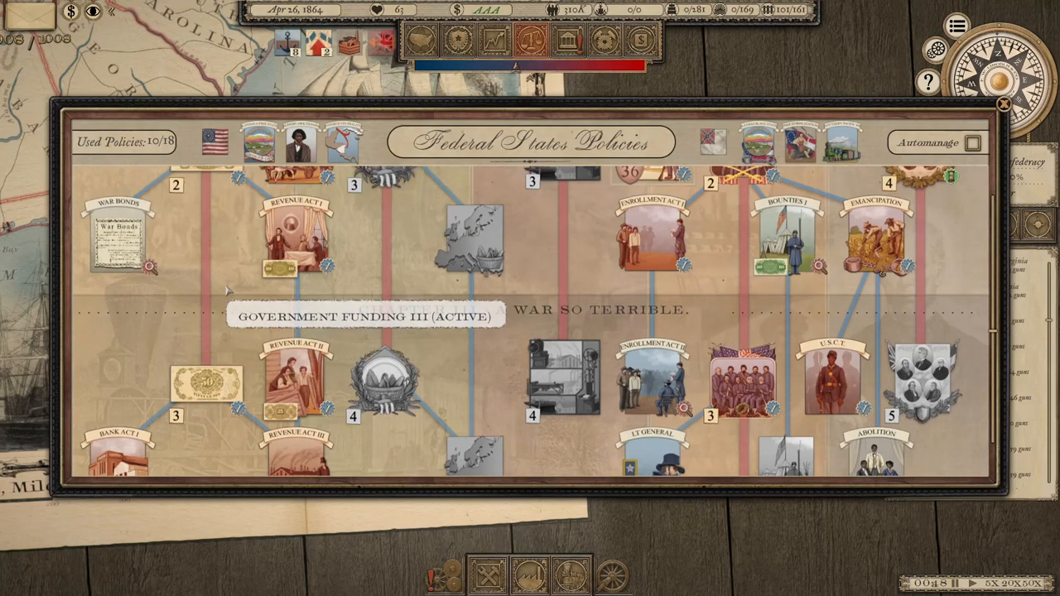
scroll(227, 289, up, 2)
scroll(165, 290, up, 2)
scroll(141, 294, up, 3)
scroll(132, 295, up, 2)
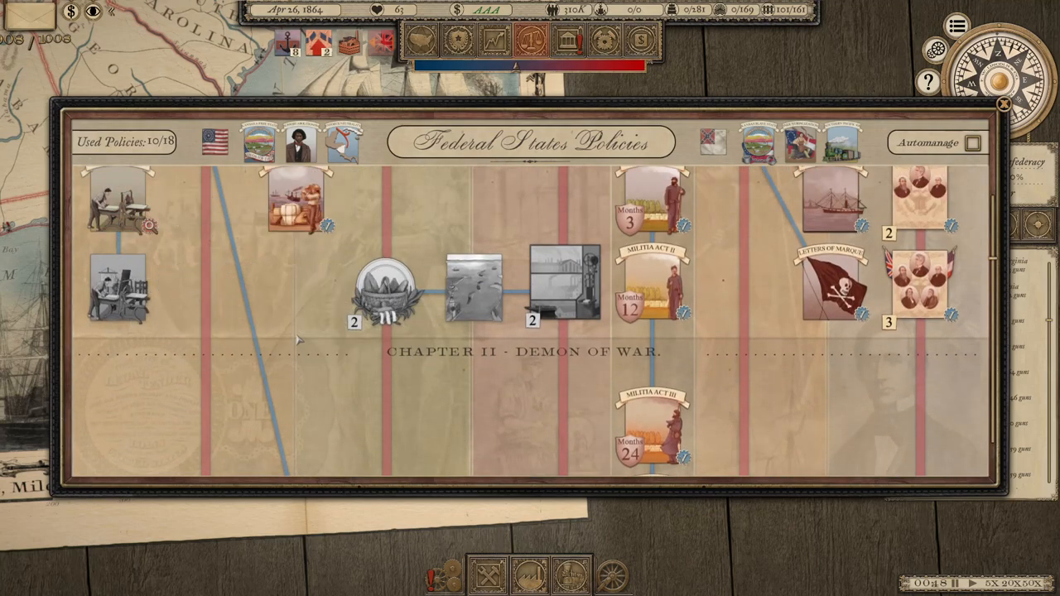
scroll(300, 340, up, 2)
scroll(300, 339, up, 2)
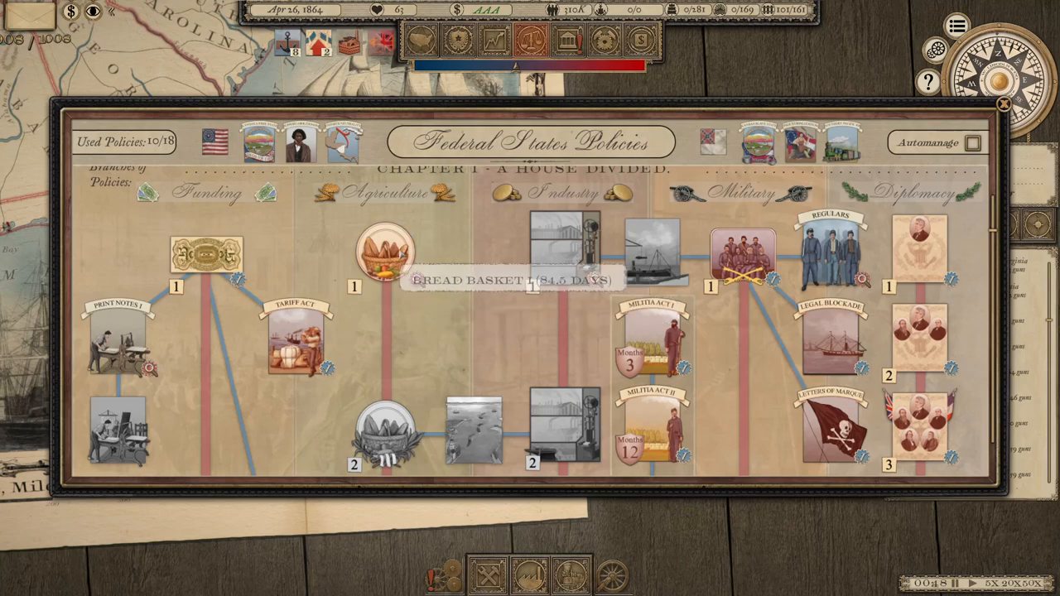
Switch from the policy tree back to the civil and military projects list.
click(567, 40)
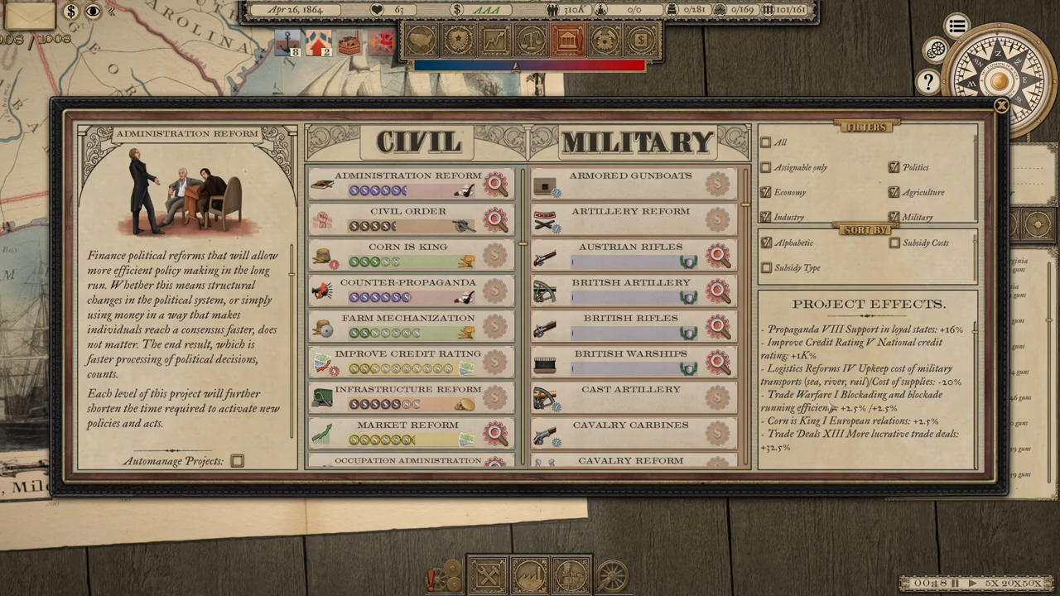
scroll(832, 408, down, 1)
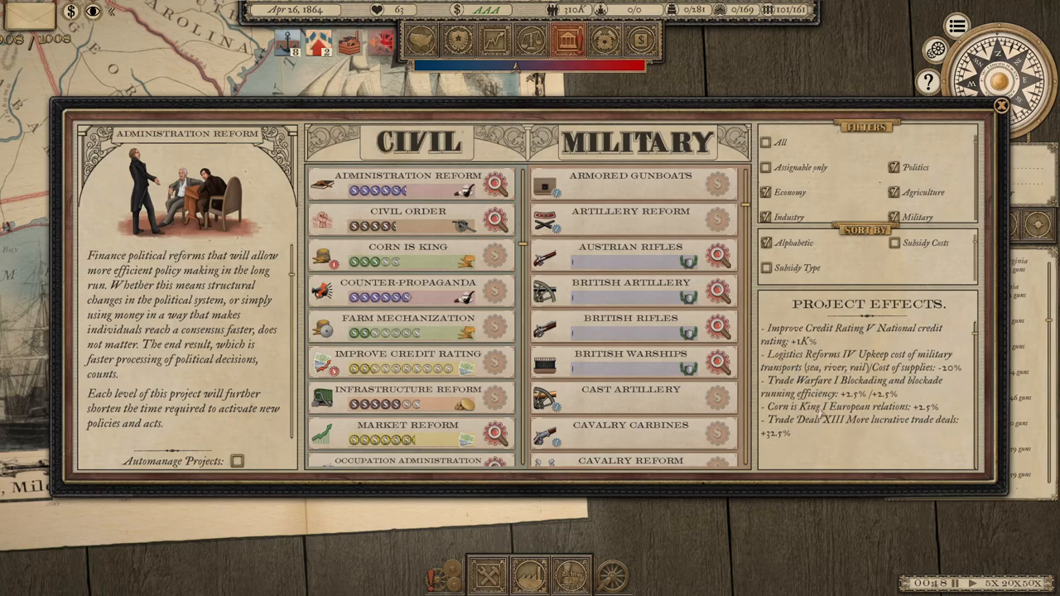
scroll(807, 414, down, 1)
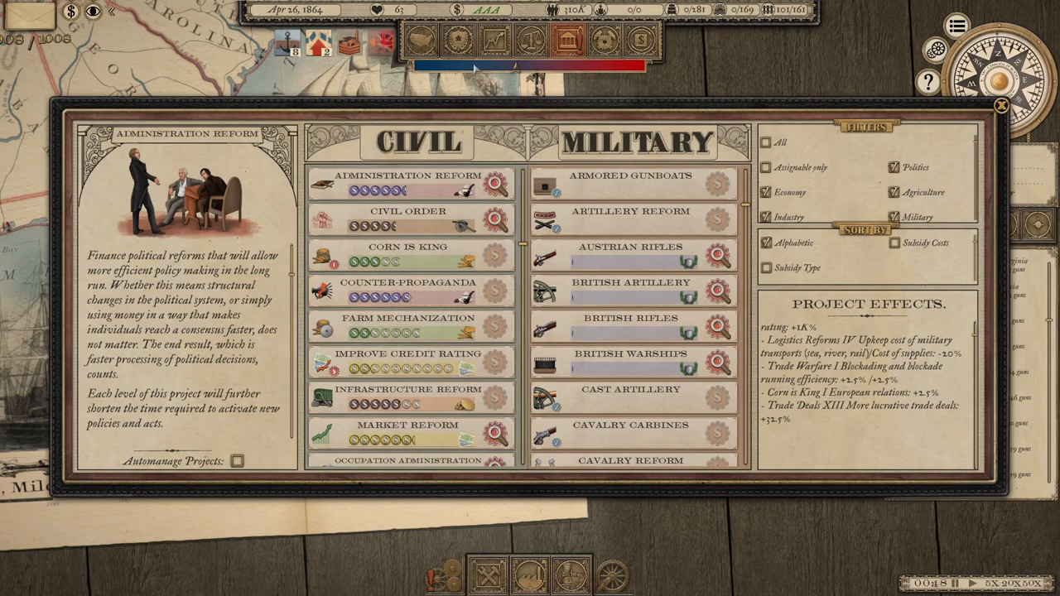
Bring up the Union finances overview of revenues, expenses and debt.
click(494, 41)
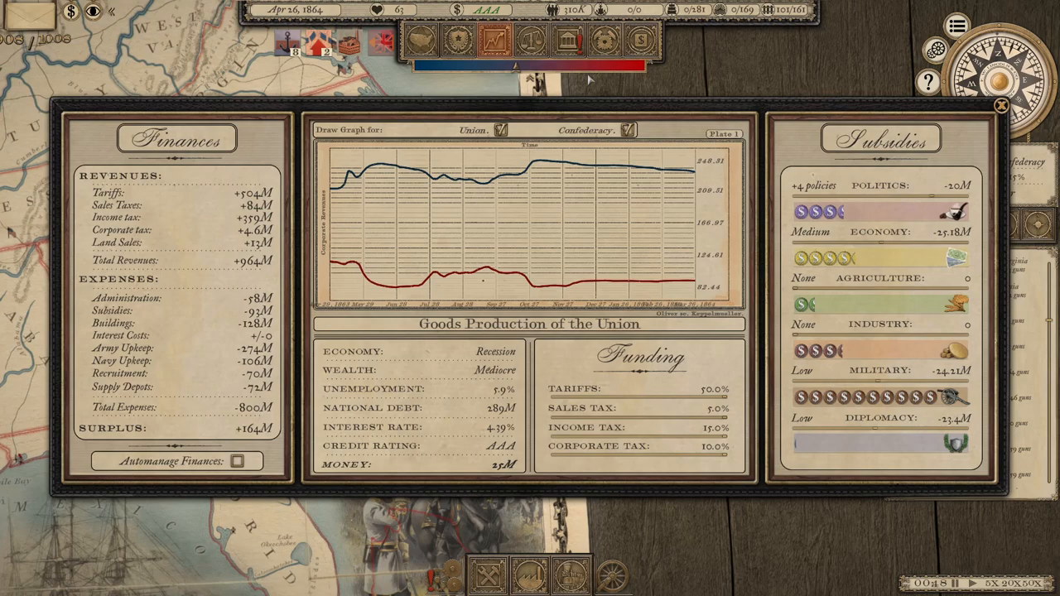
Switch from the finances overview to the Federal States Policies tree.
click(530, 40)
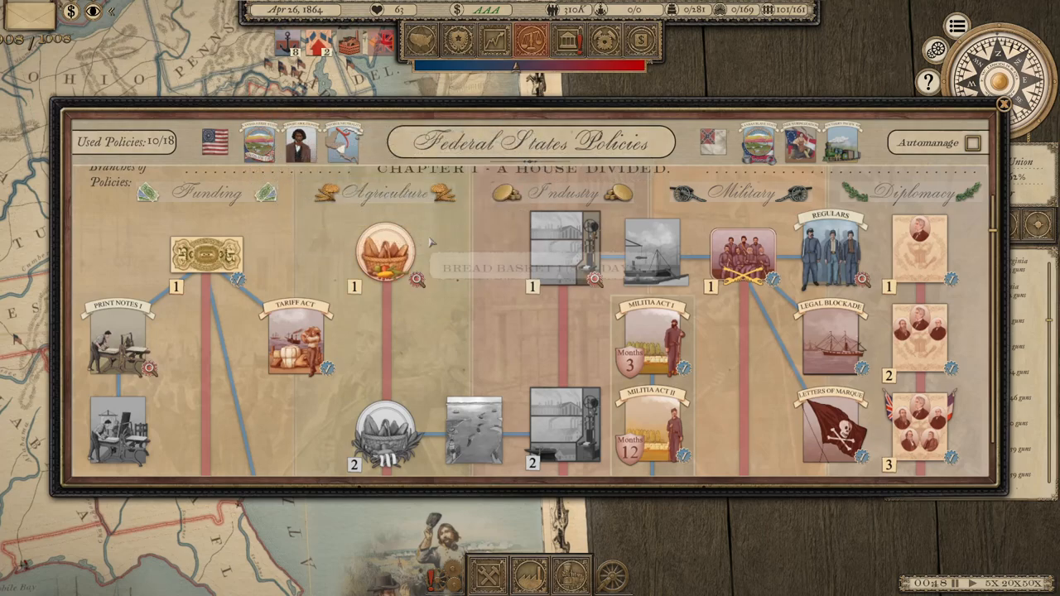
scroll(232, 273, down, 1)
scroll(248, 289, down, 1)
scroll(265, 315, up, 1)
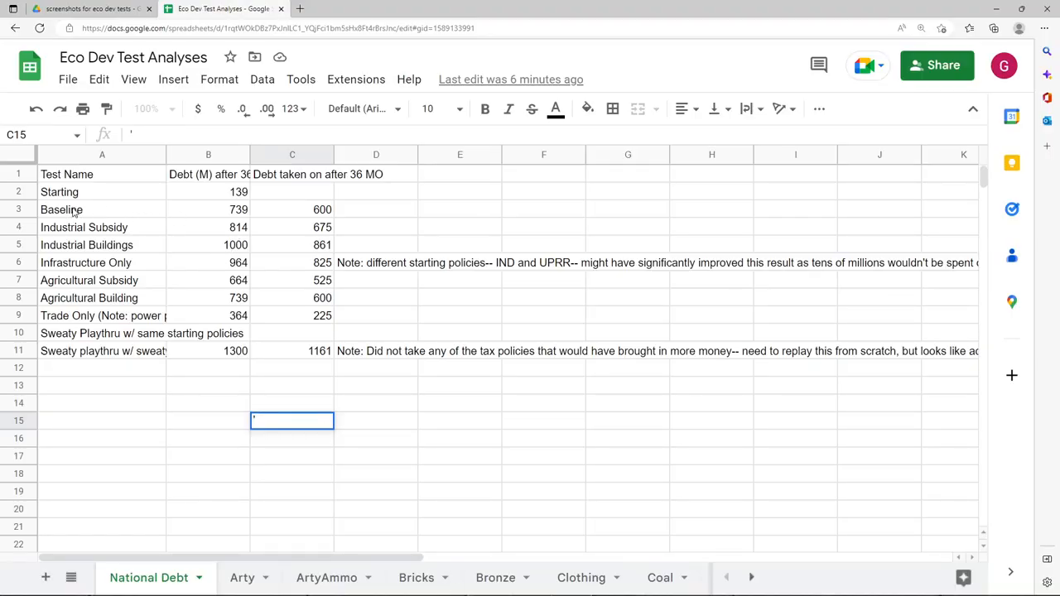
Commit C15, then inspect the debt-taken formulas in C3 and C9 and total the Baseline-downward values.
click(75, 211)
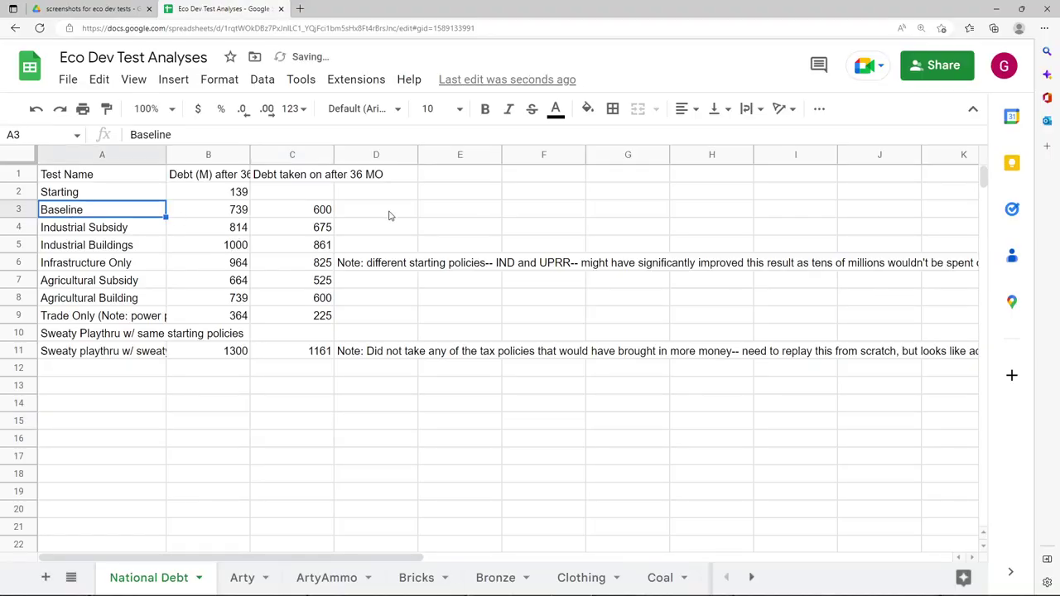
click(302, 214)
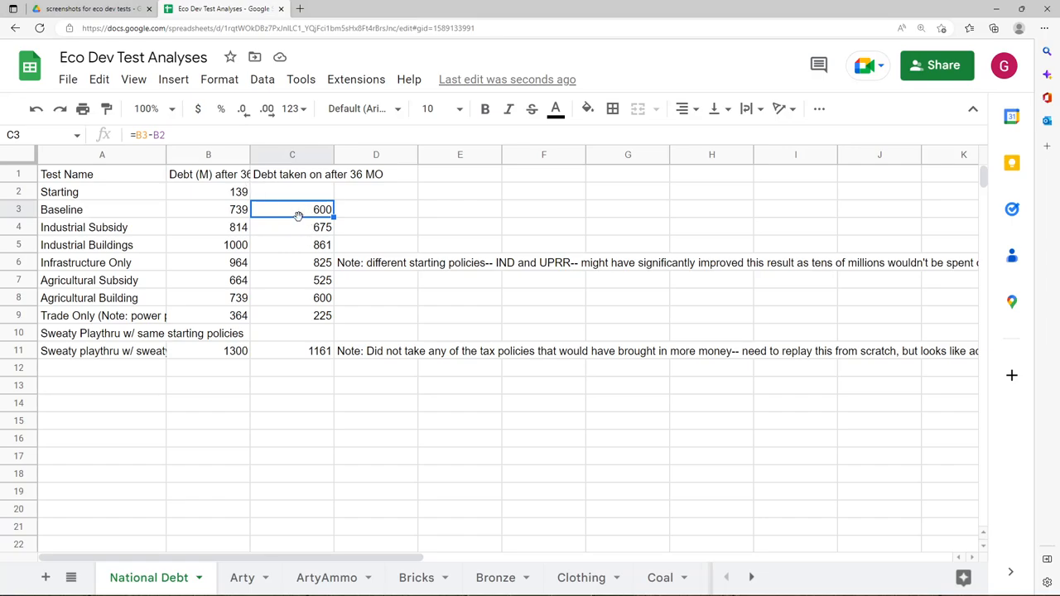
click(308, 315)
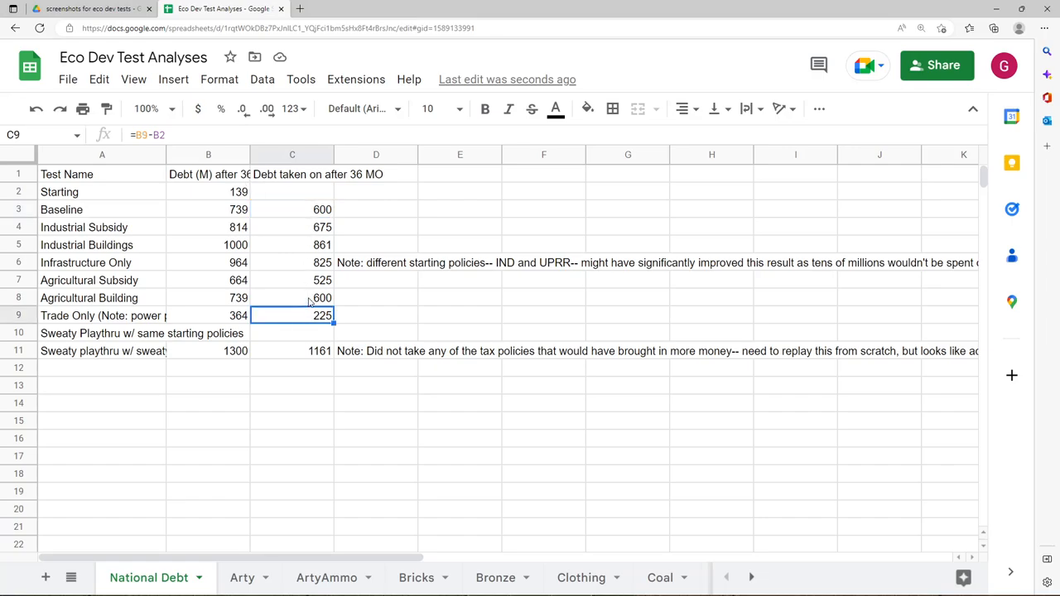
click(309, 298)
drag(305, 210, 319, 282)
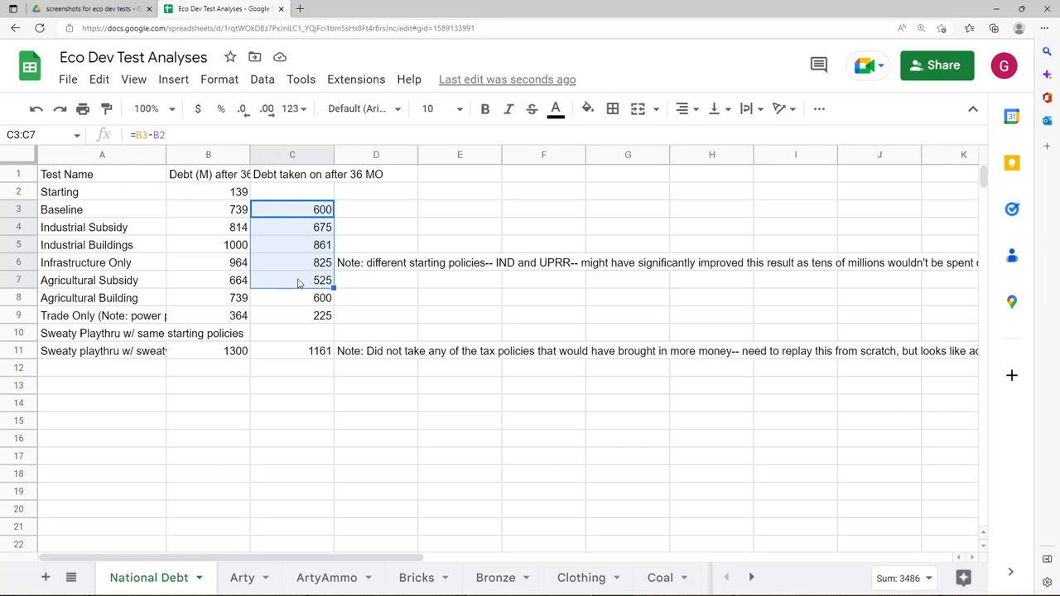
click(305, 213)
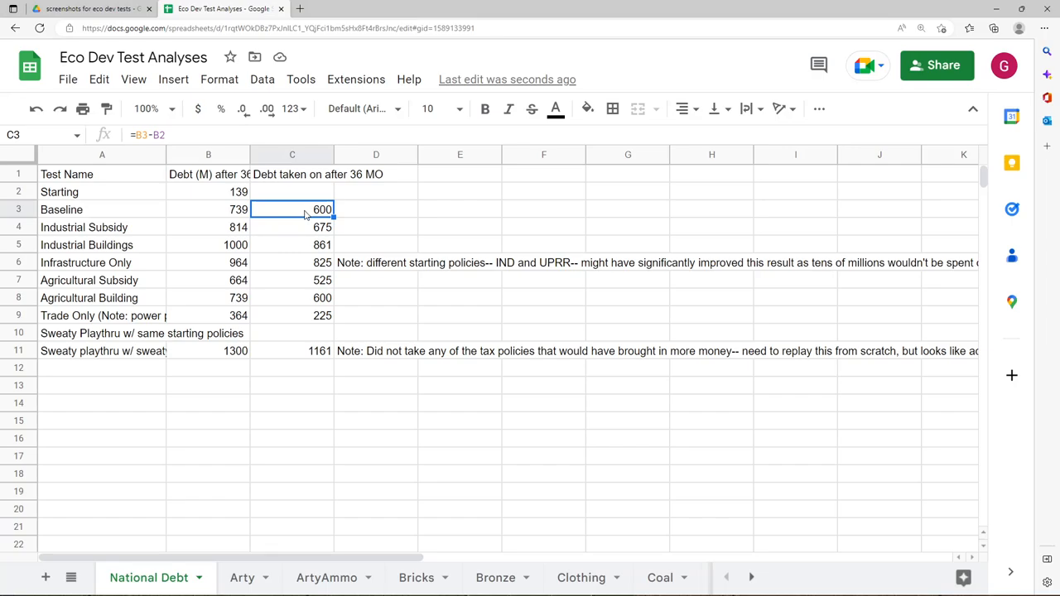
click(315, 288)
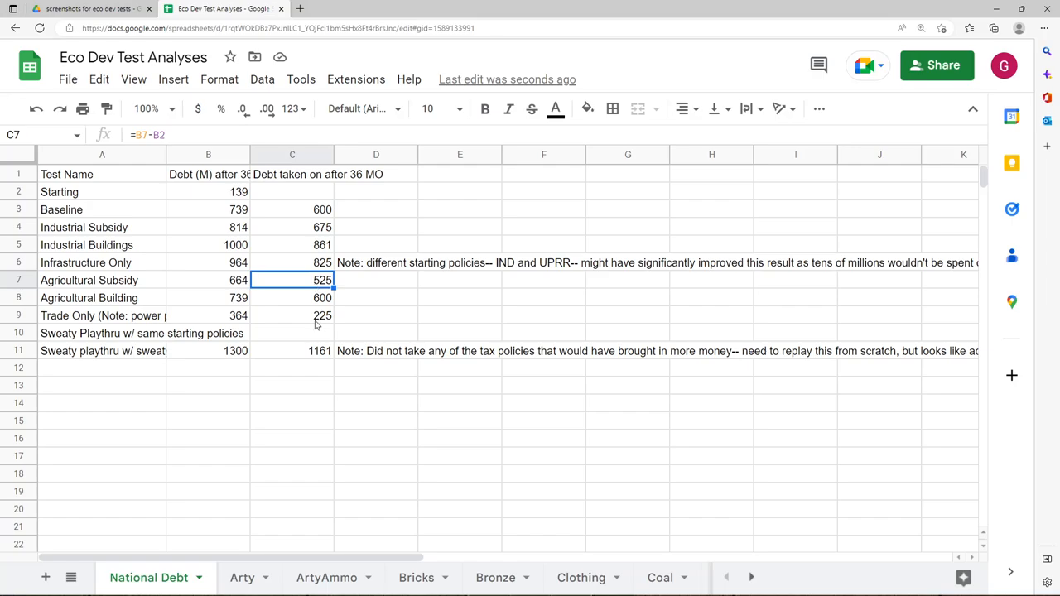
click(319, 300)
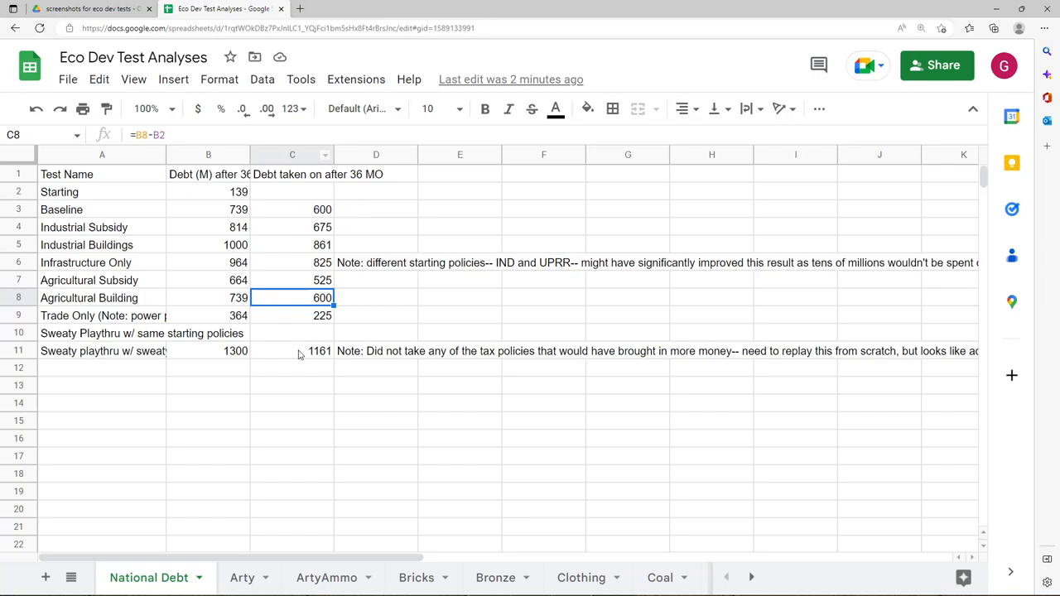
click(318, 247)
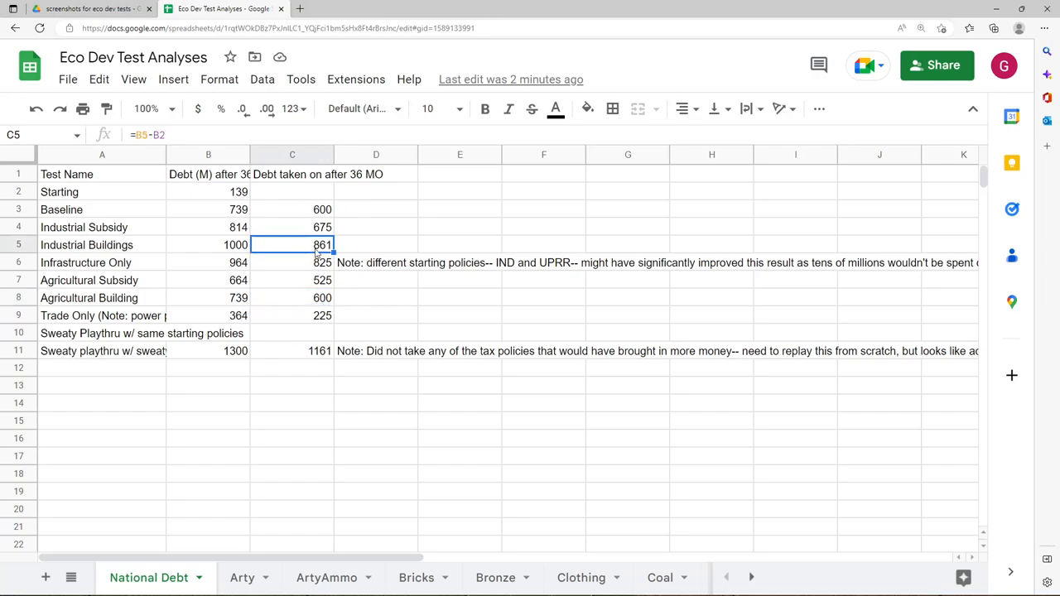
click(302, 300)
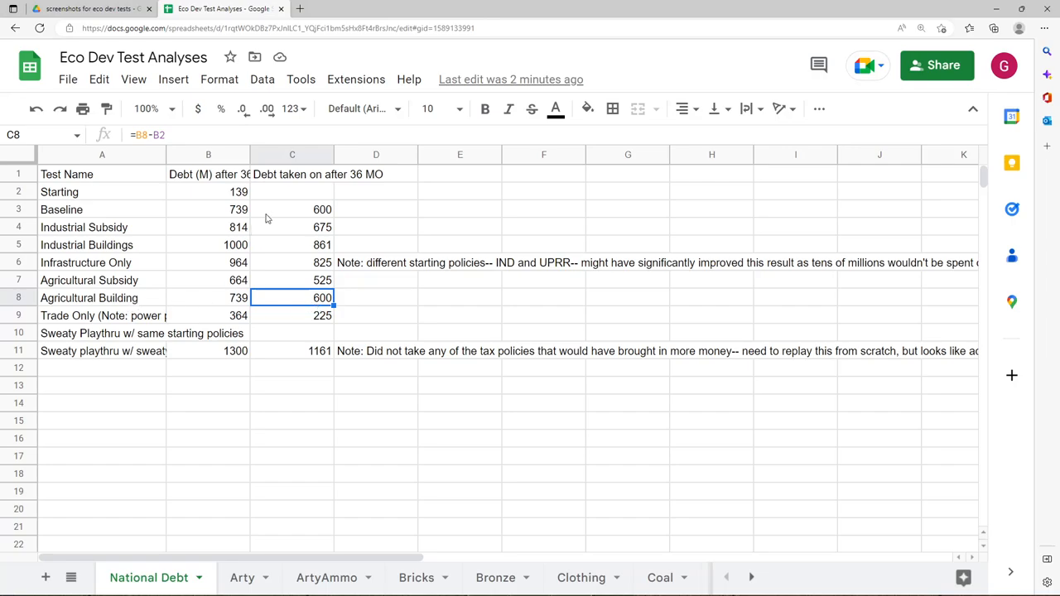
drag(292, 209, 298, 318)
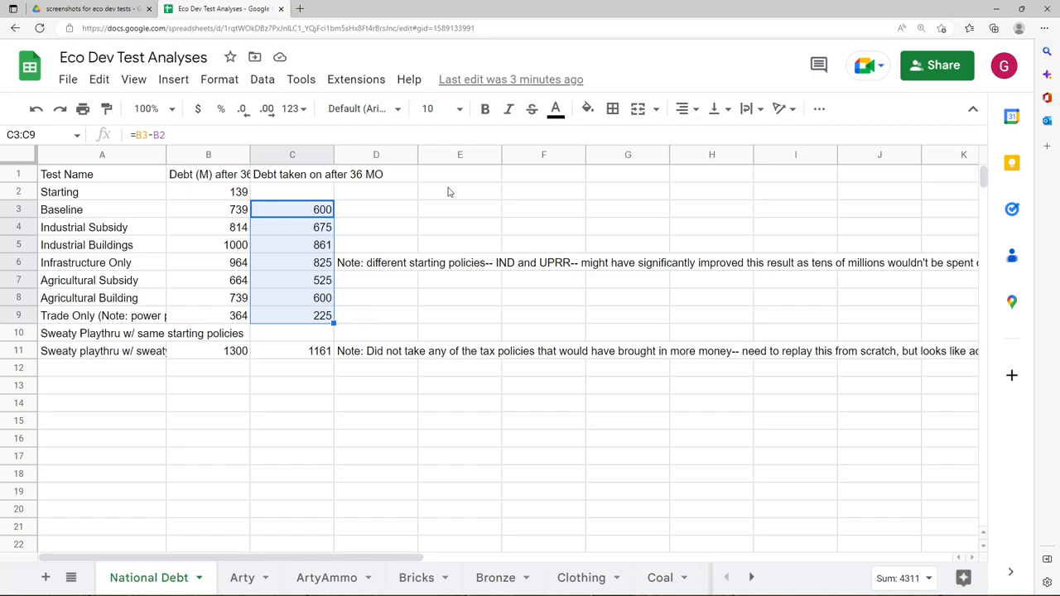
click(312, 317)
drag(314, 301, 312, 321)
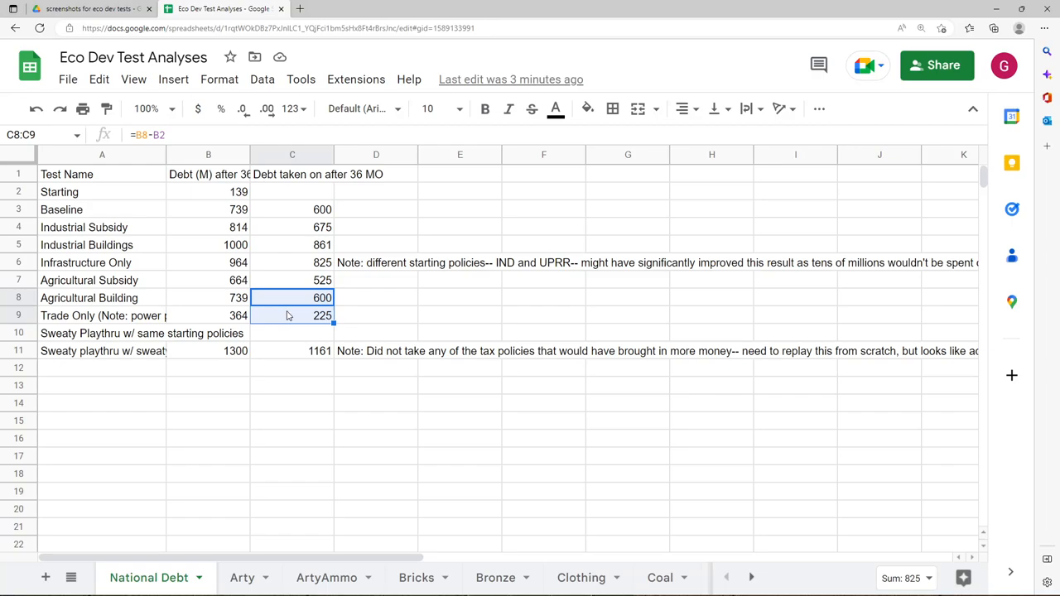
click(289, 315)
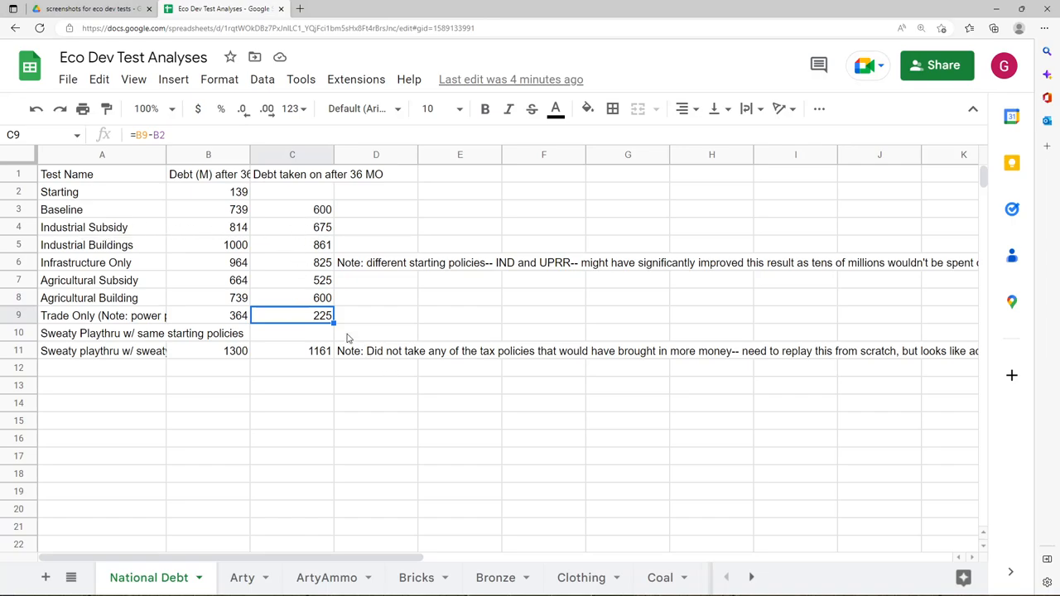
click(298, 230)
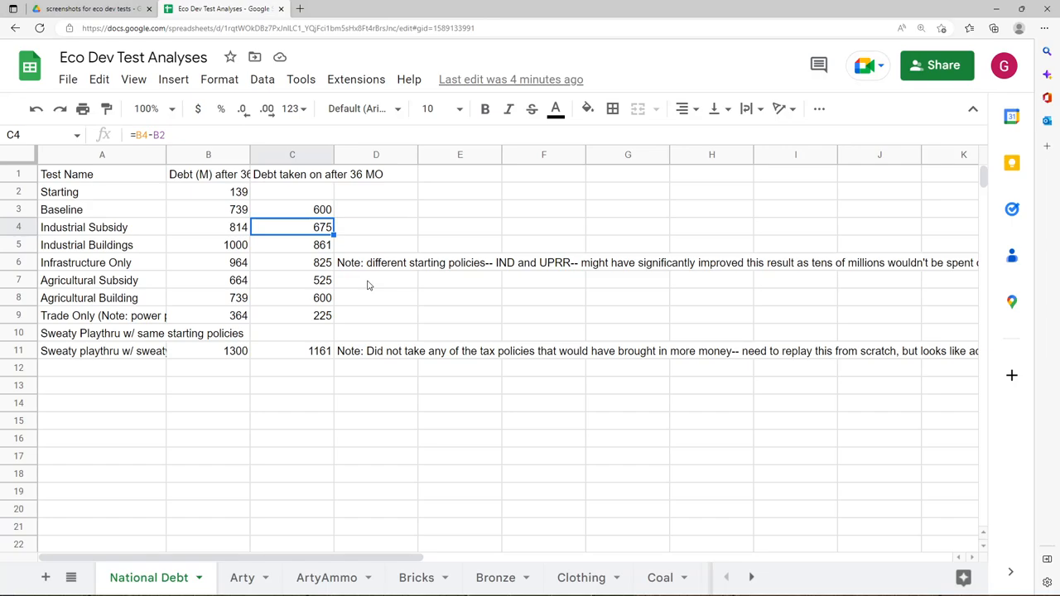
click(316, 247)
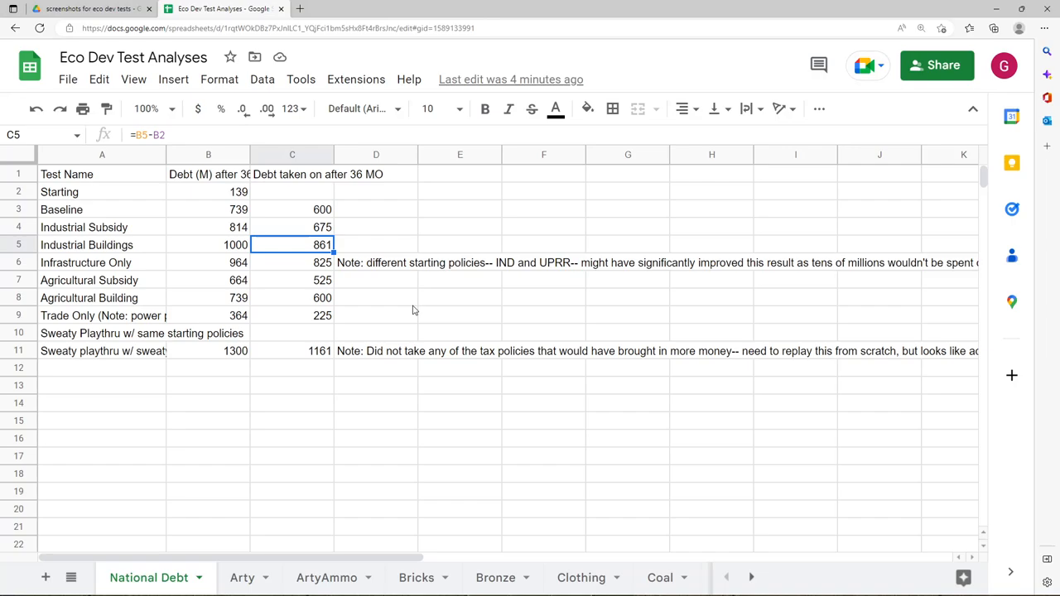
click(311, 357)
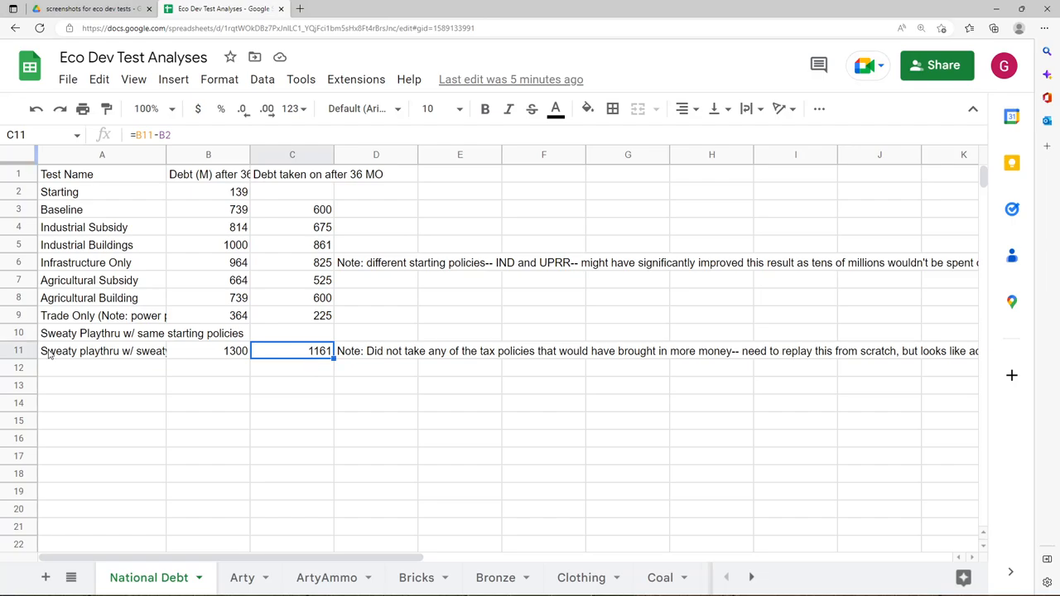
drag(51, 355, 320, 355)
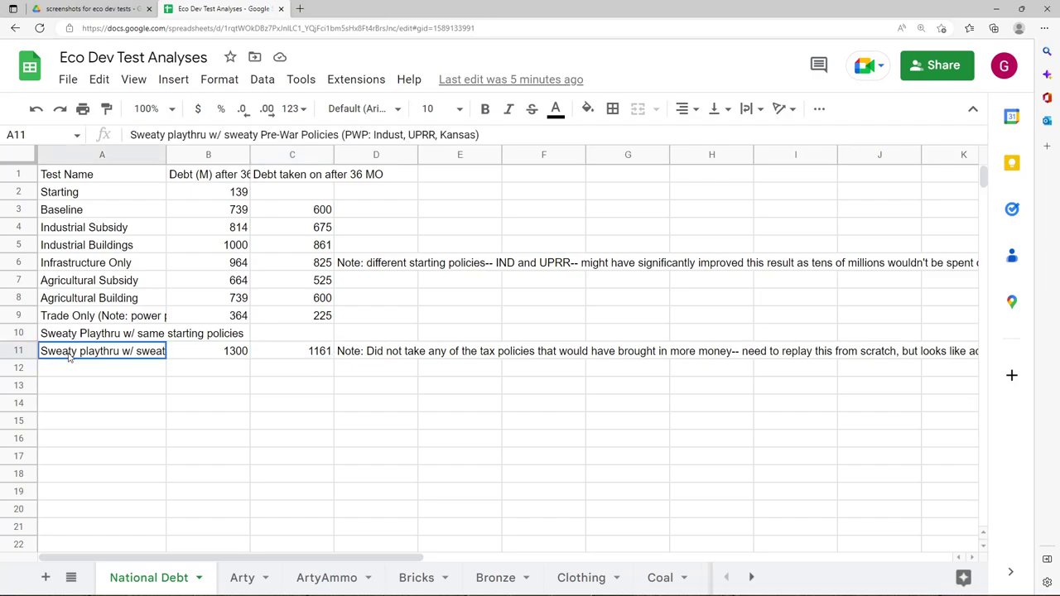
click(308, 353)
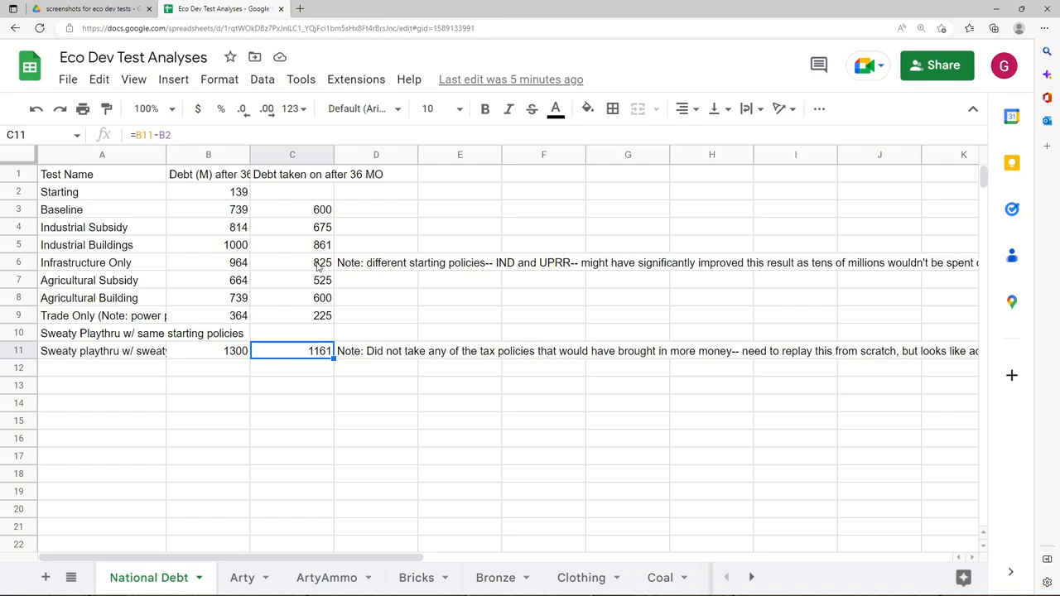
drag(324, 215, 325, 316)
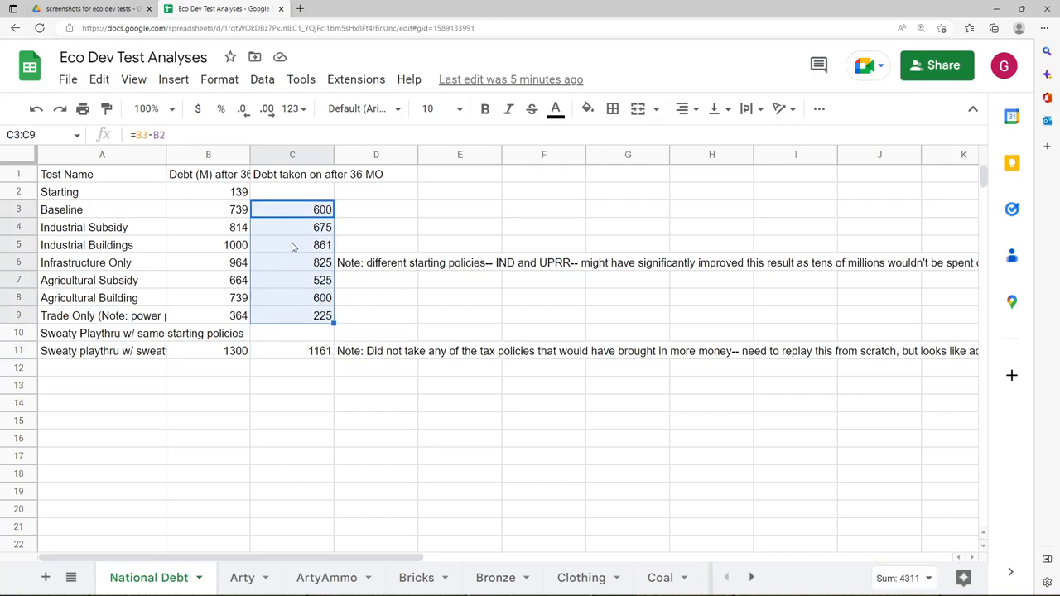
click(292, 246)
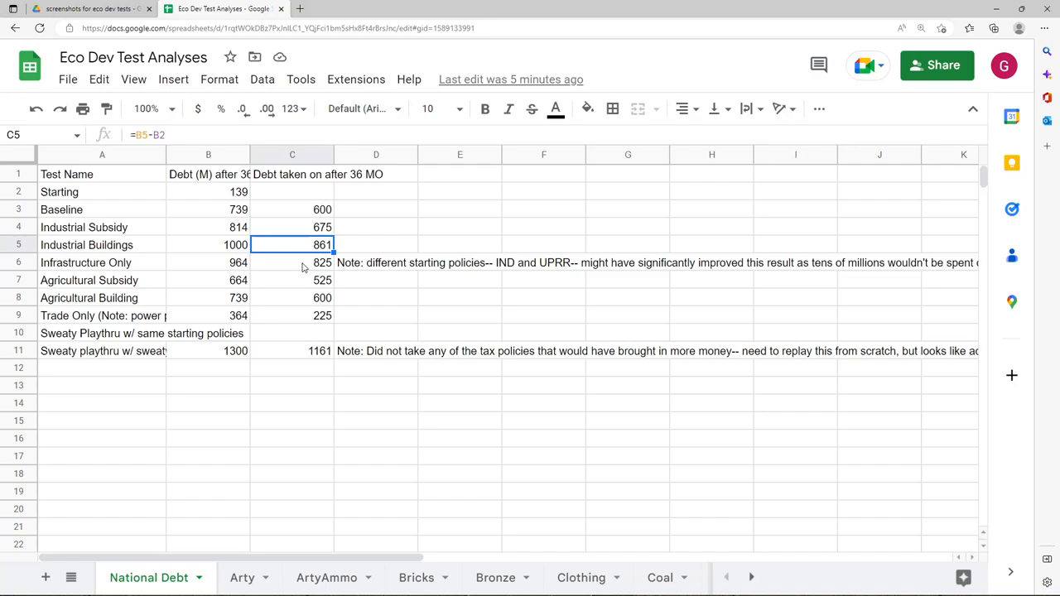
click(303, 266)
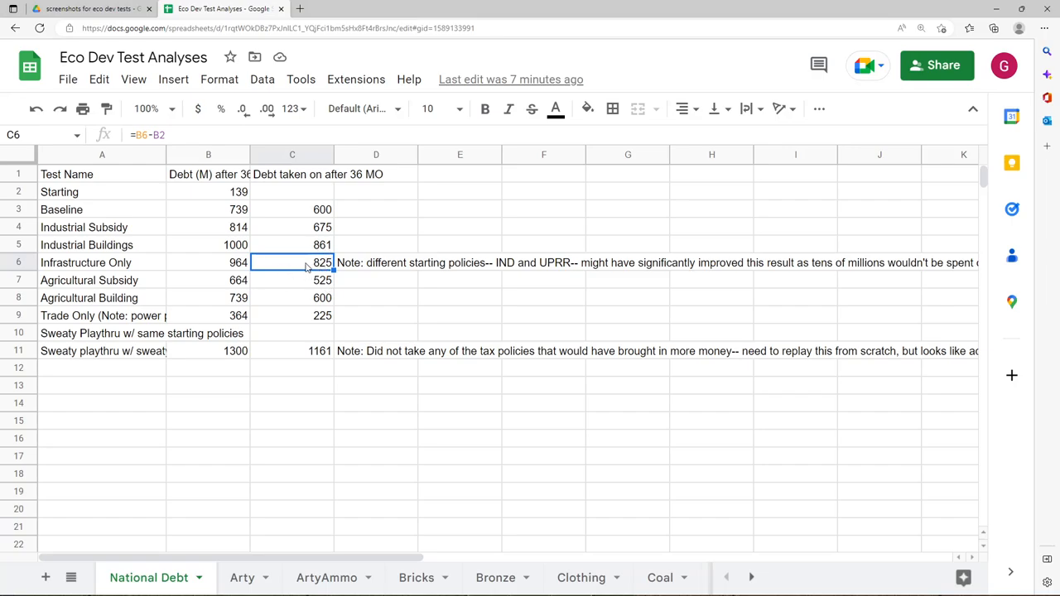
click(298, 282)
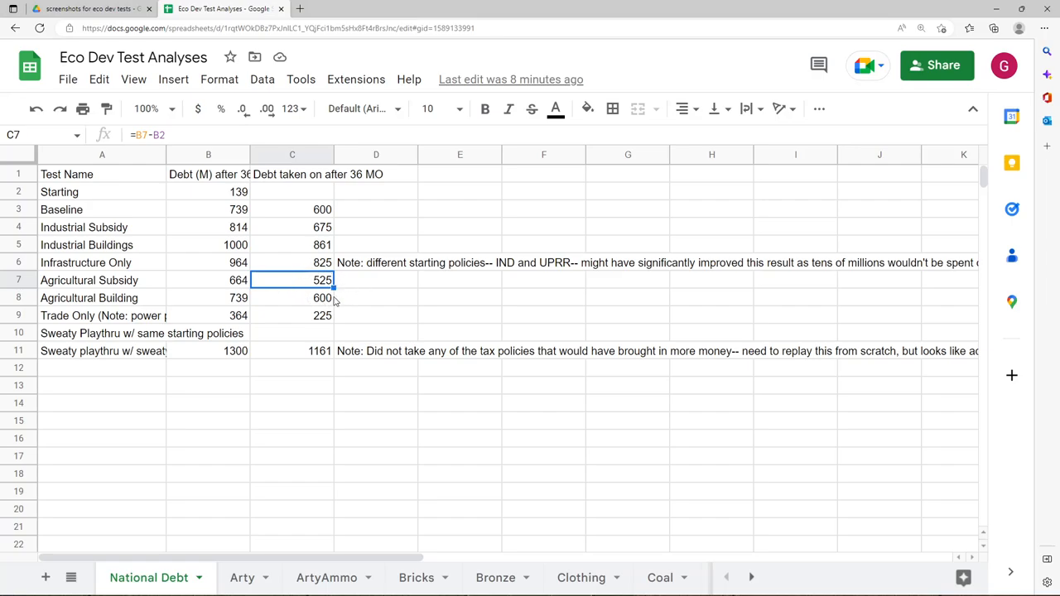
click(323, 299)
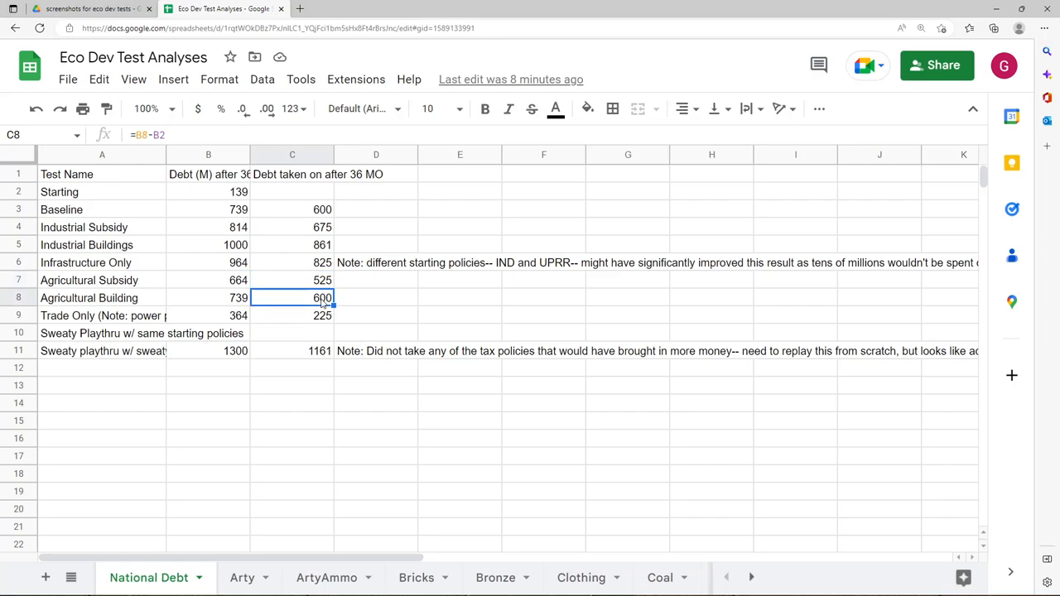
click(316, 319)
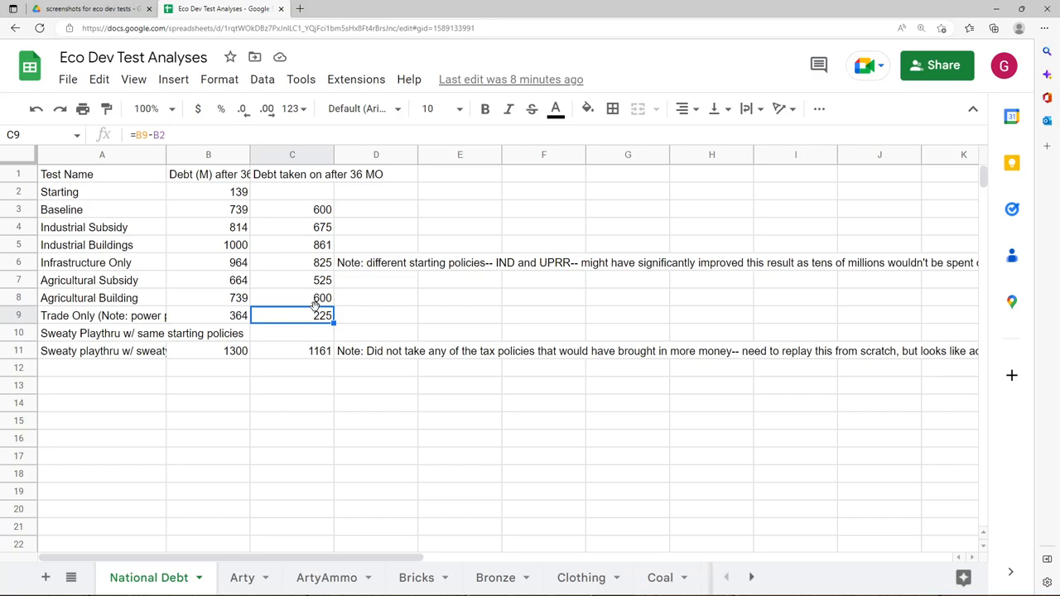
click(308, 357)
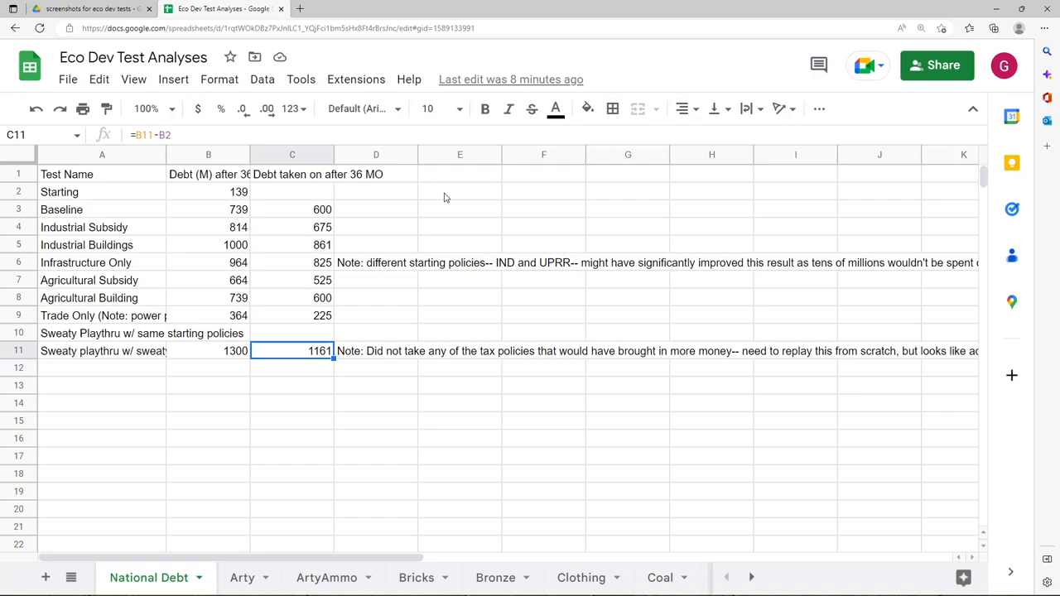
drag(304, 214, 294, 279)
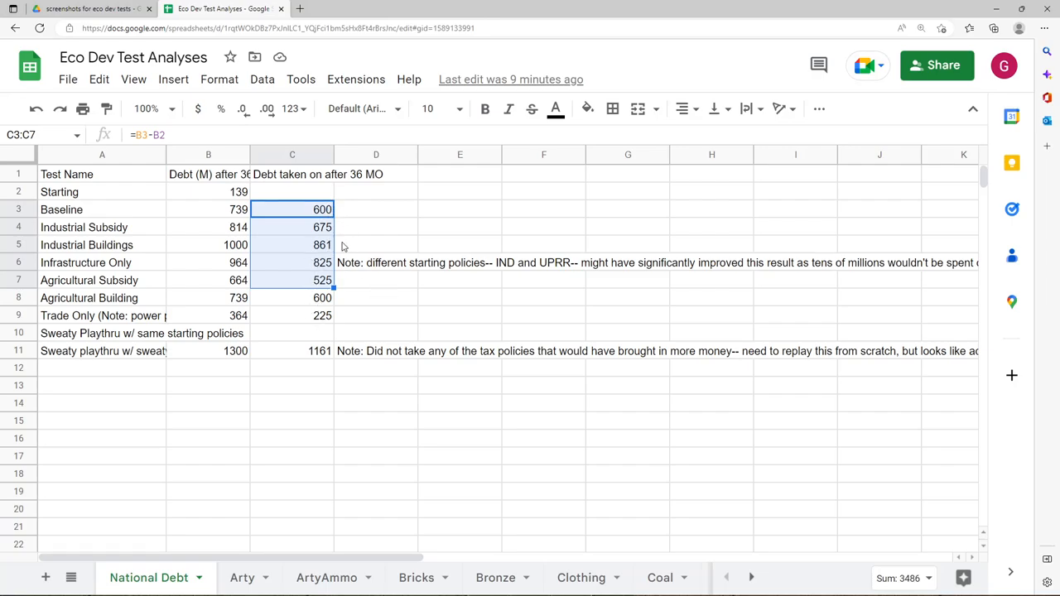
click(308, 319)
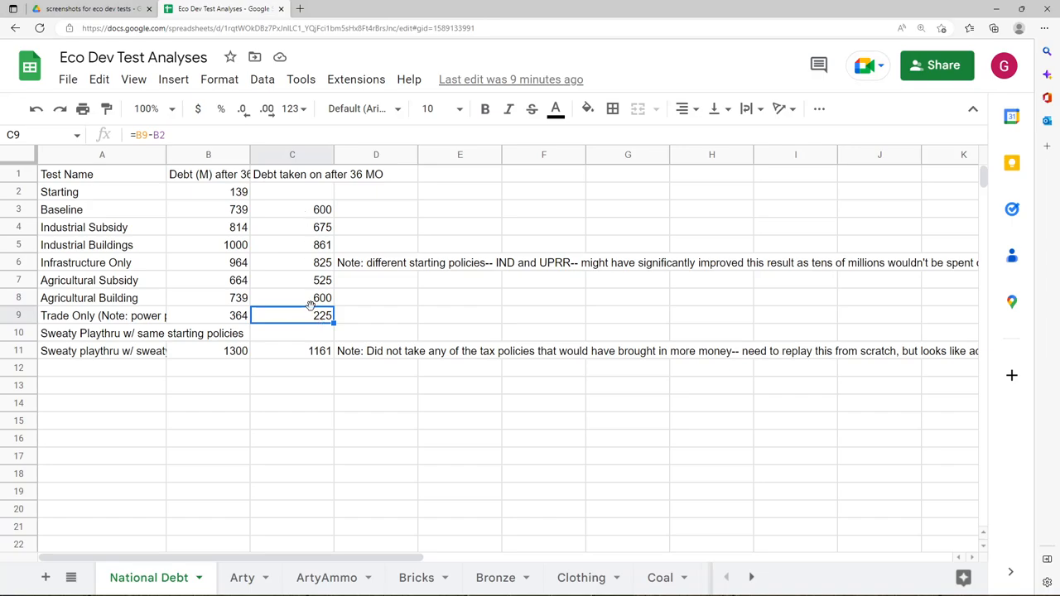
drag(311, 303, 315, 319)
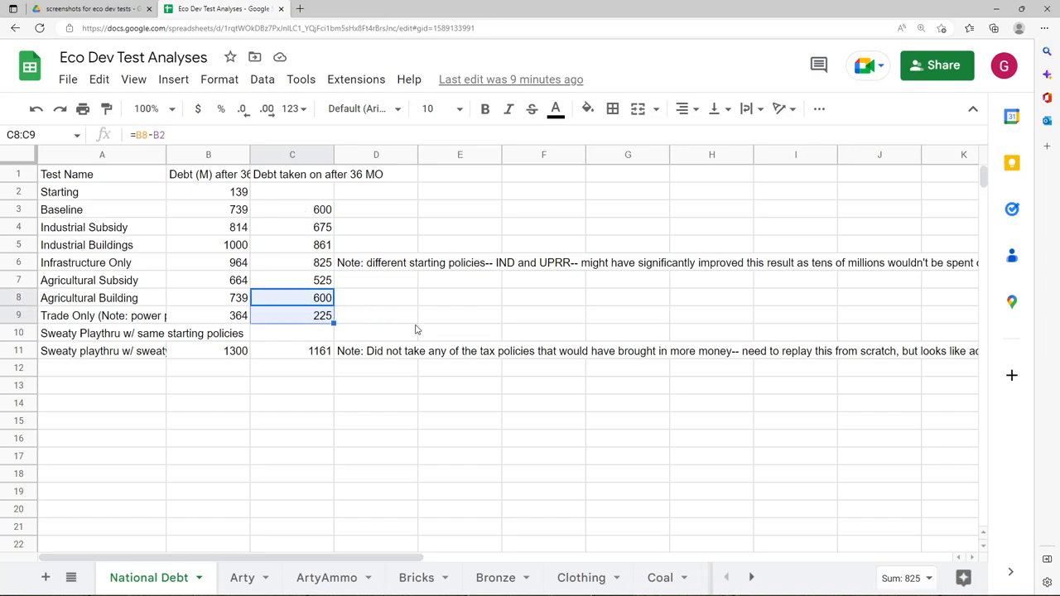
click(306, 303)
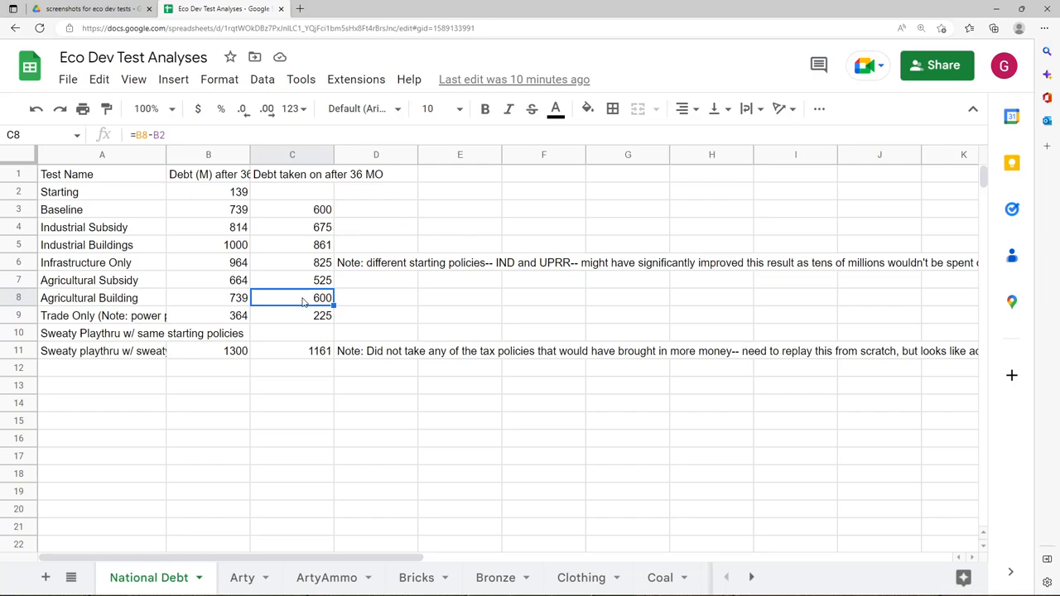
drag(303, 301, 303, 316)
drag(319, 209, 312, 318)
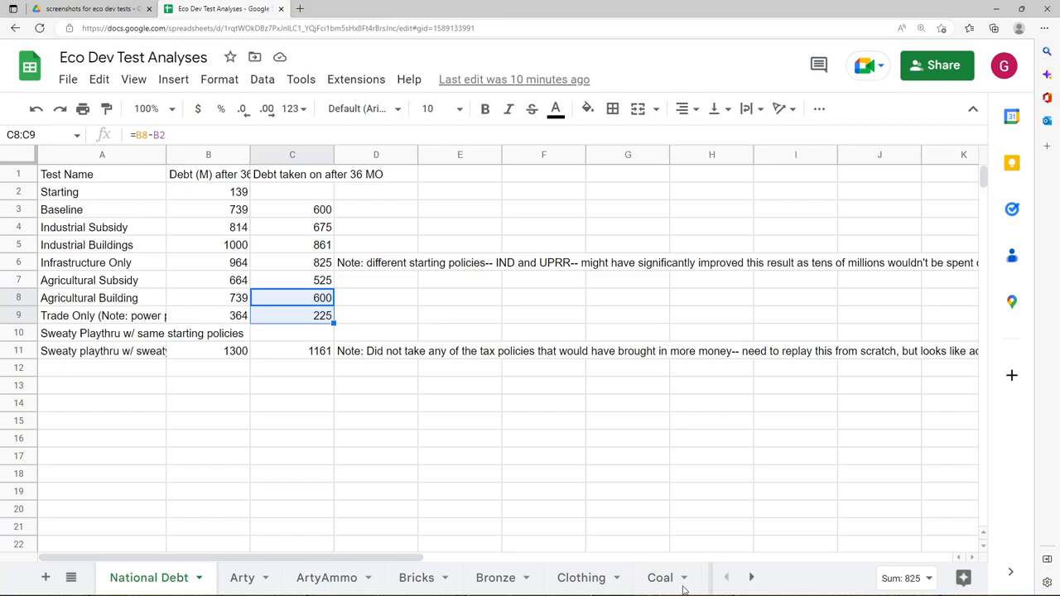
click(302, 409)
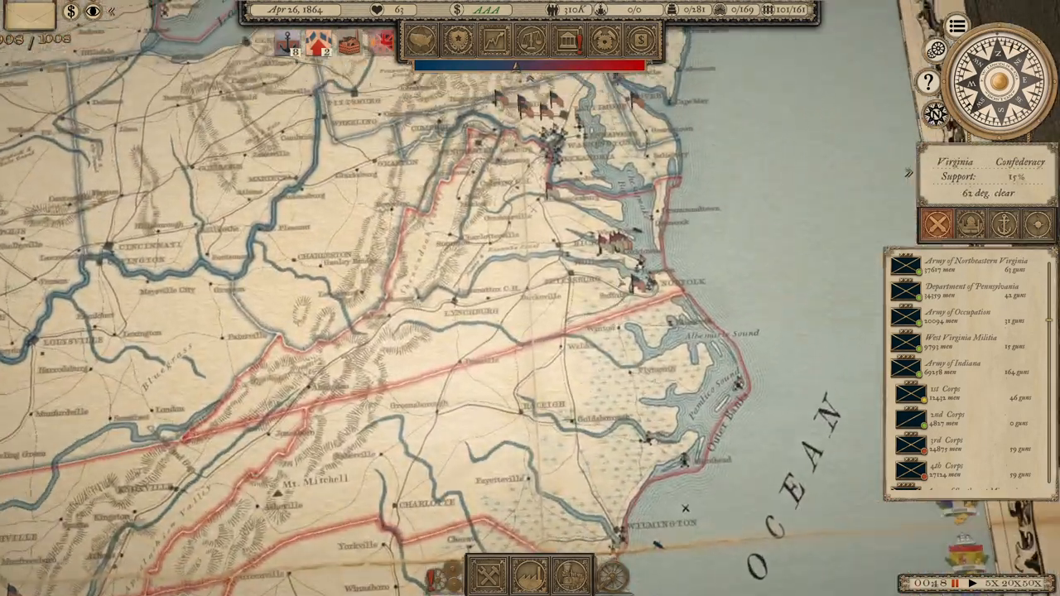
scroll(528, 317, up, 8)
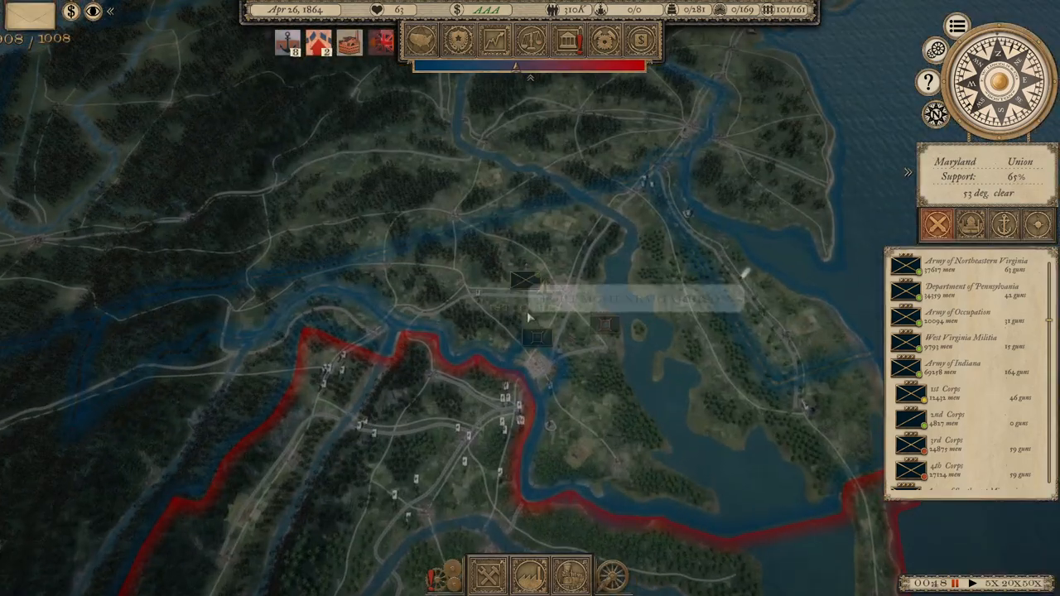
scroll(528, 317, down, 6)
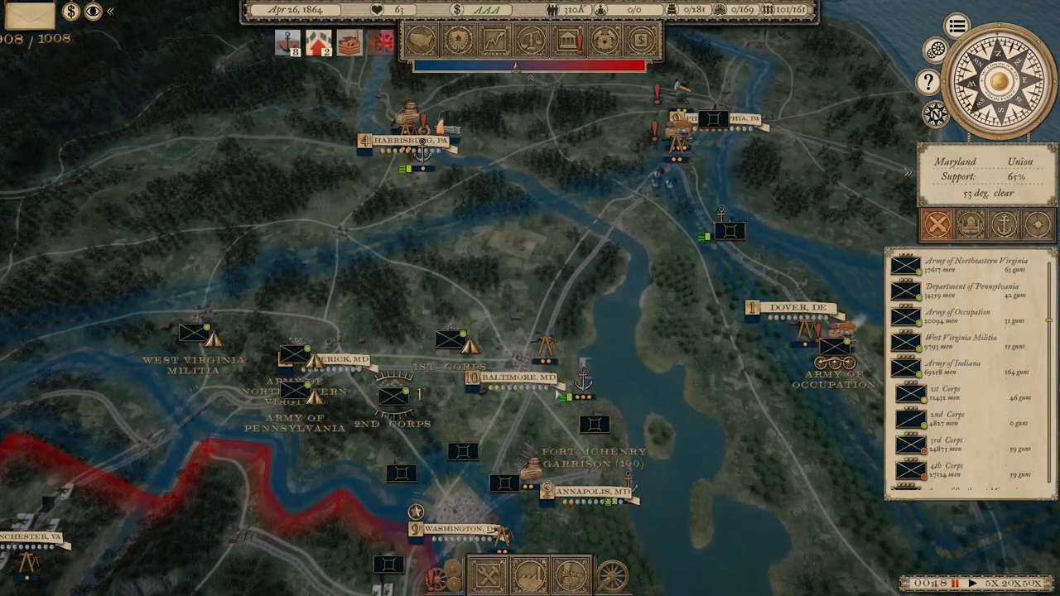
scroll(547, 323, down, 2)
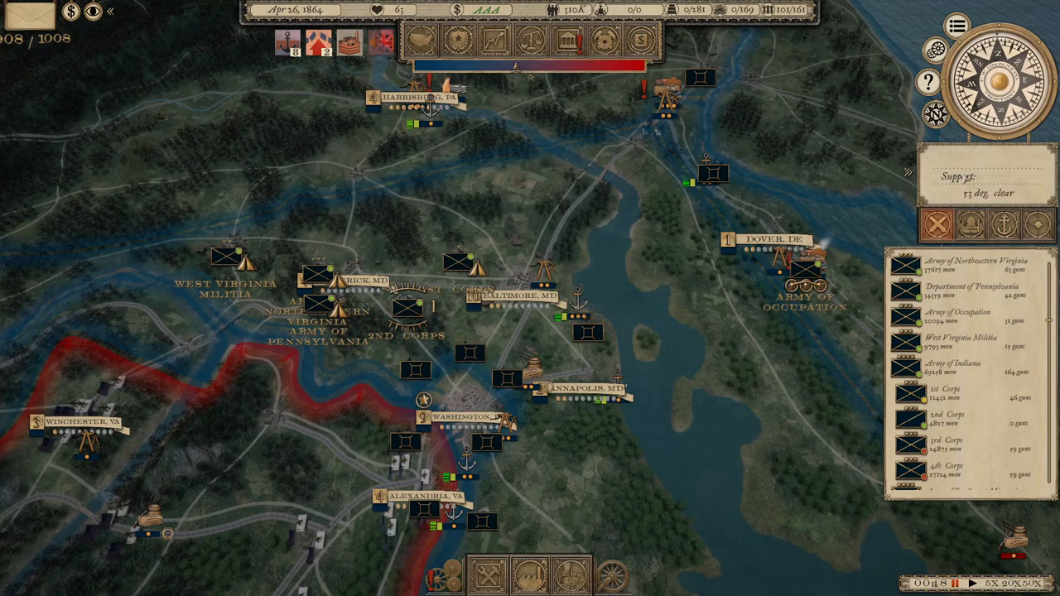
Switch the map display to the Supply overlay from the map-modes list.
click(1038, 224)
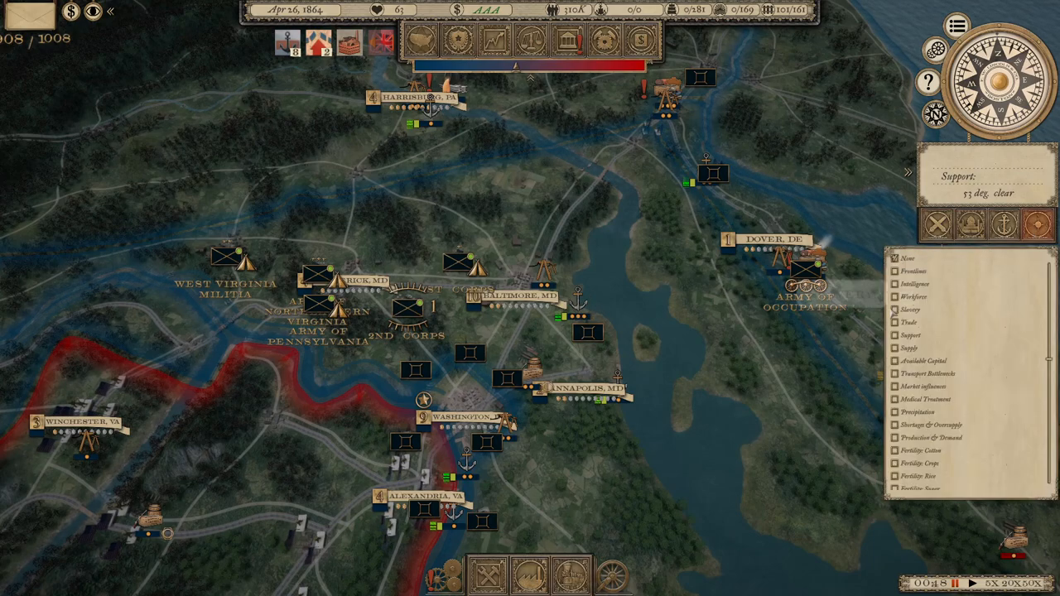
click(894, 348)
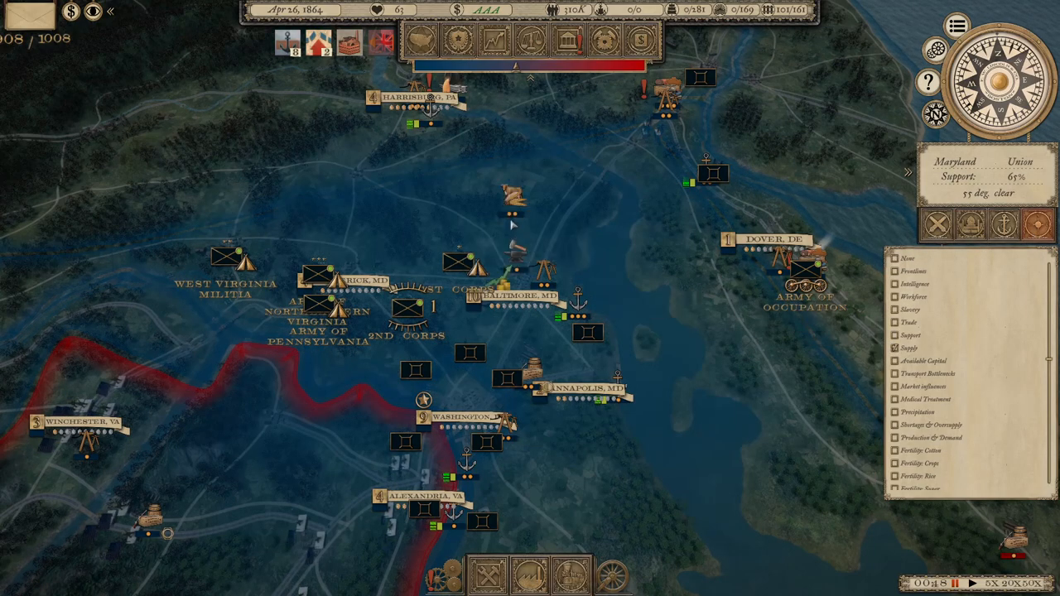
scroll(530, 273, up, 2)
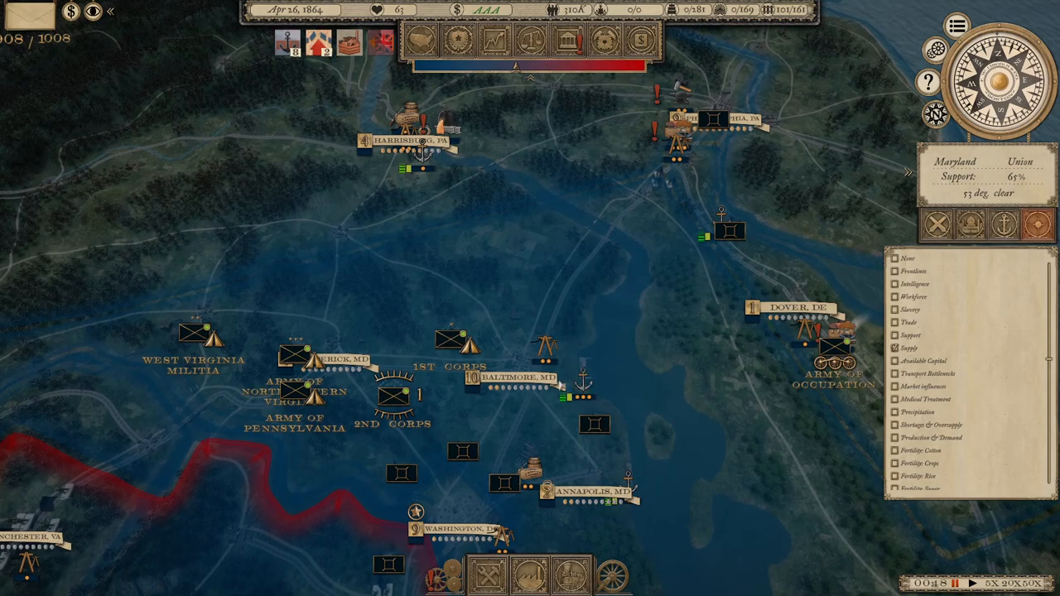
scroll(568, 383, up, 1)
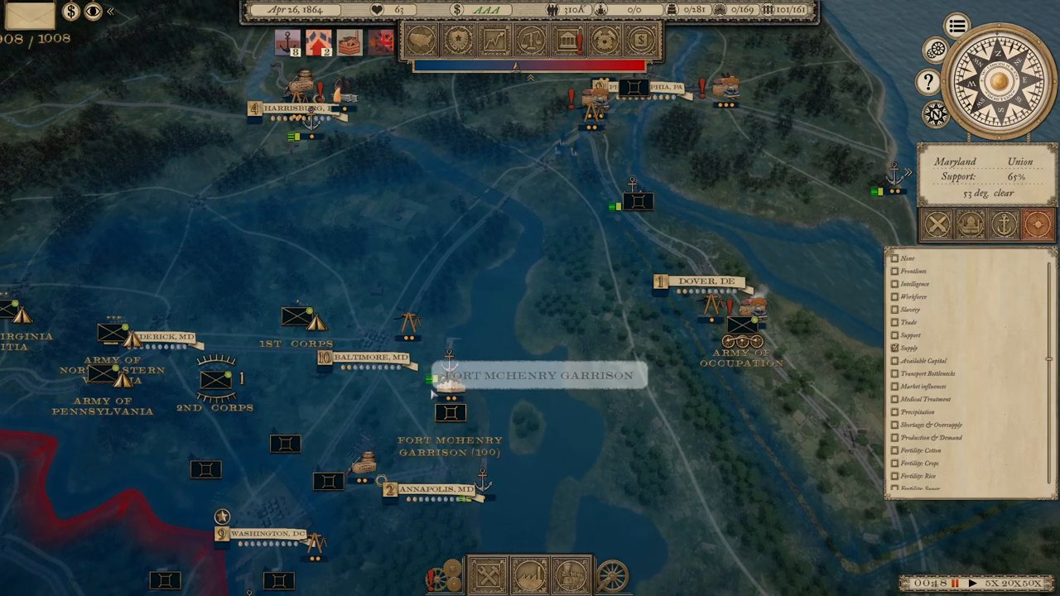
mouse_move(450, 411)
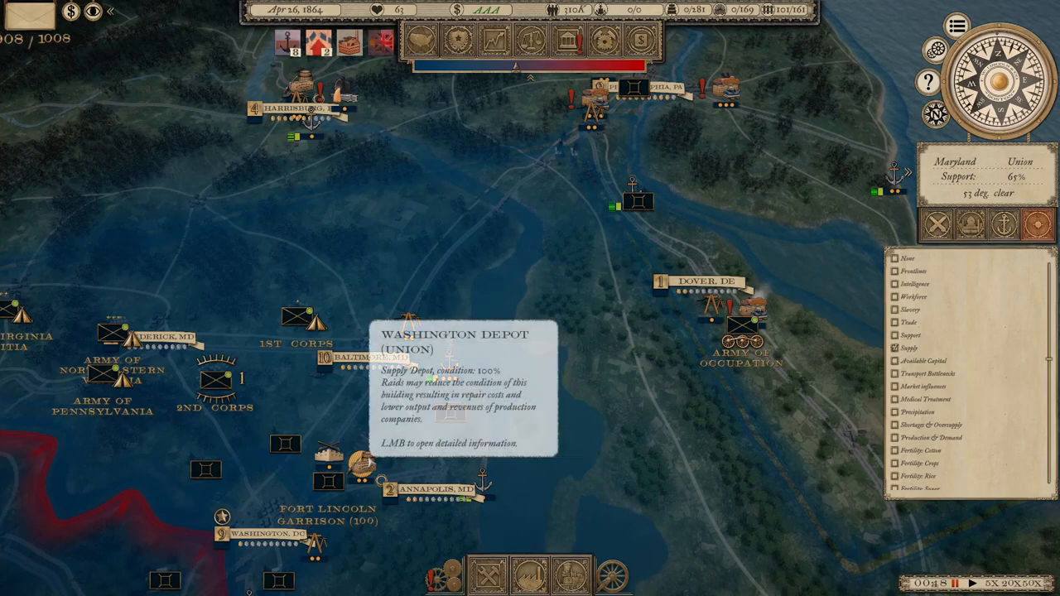
click(363, 466)
drag(397, 480, 526, 418)
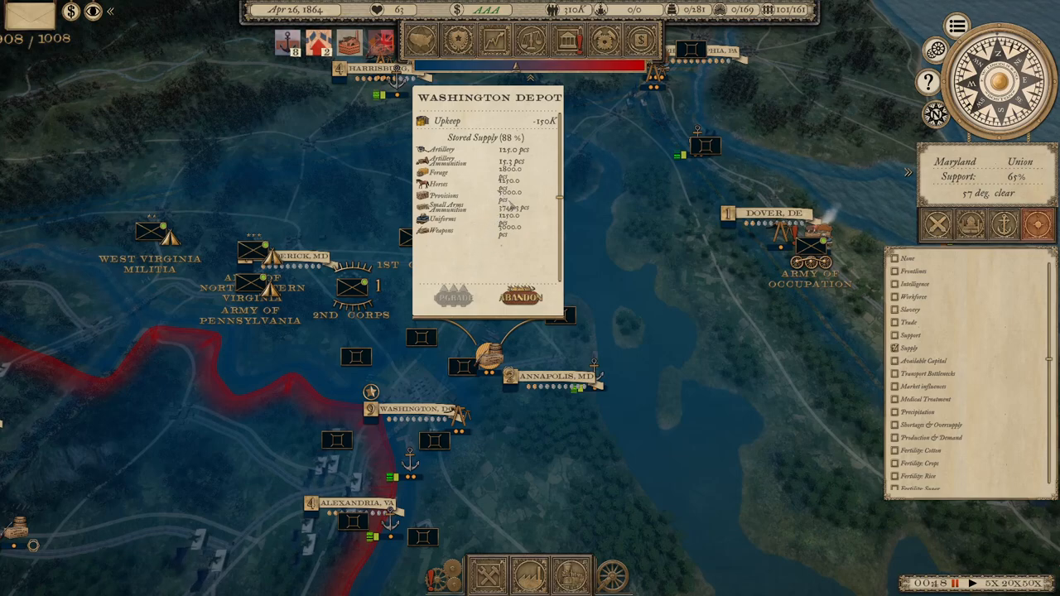
key(Escape)
click(527, 243)
scroll(558, 513, up, 3)
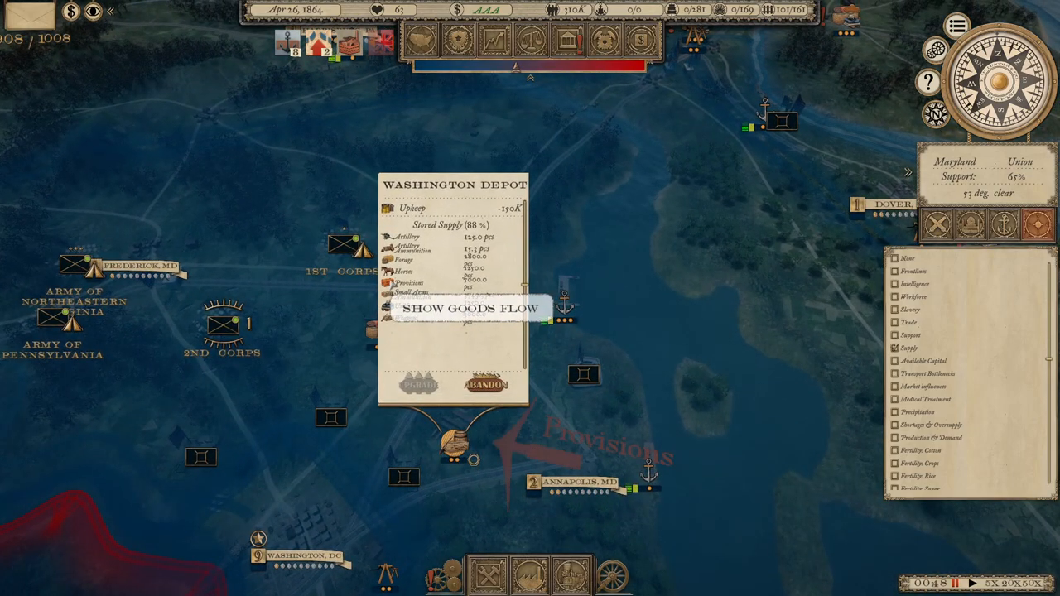
scroll(495, 403, up, 2)
drag(495, 404, 347, 464)
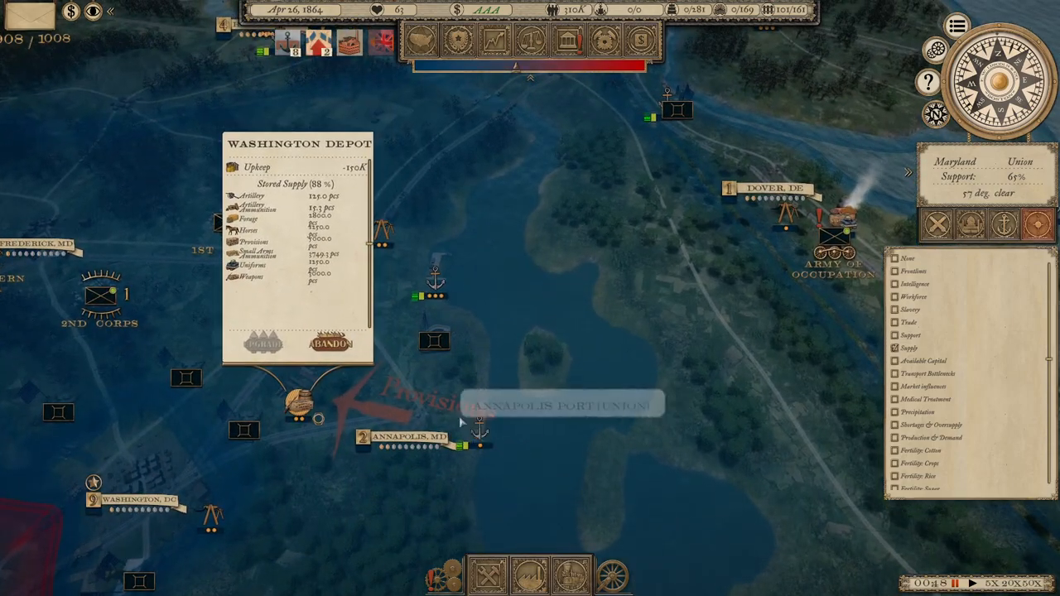
Review Annapolis Port's trade details and pan along the coal supply line.
click(480, 428)
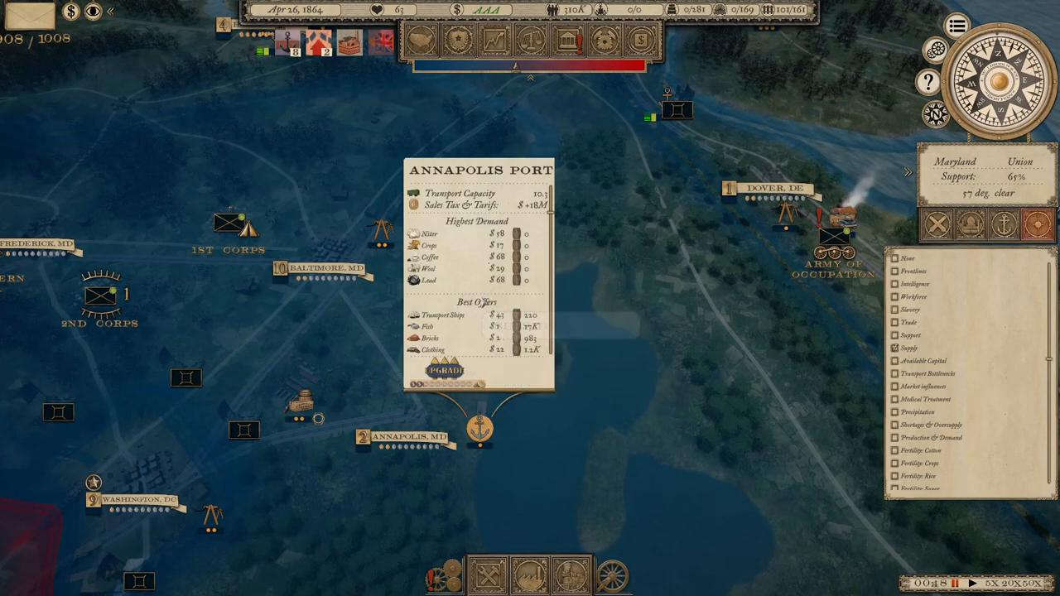
scroll(484, 304, down, 3)
scroll(484, 303, down, 3)
scroll(484, 311, down, 2)
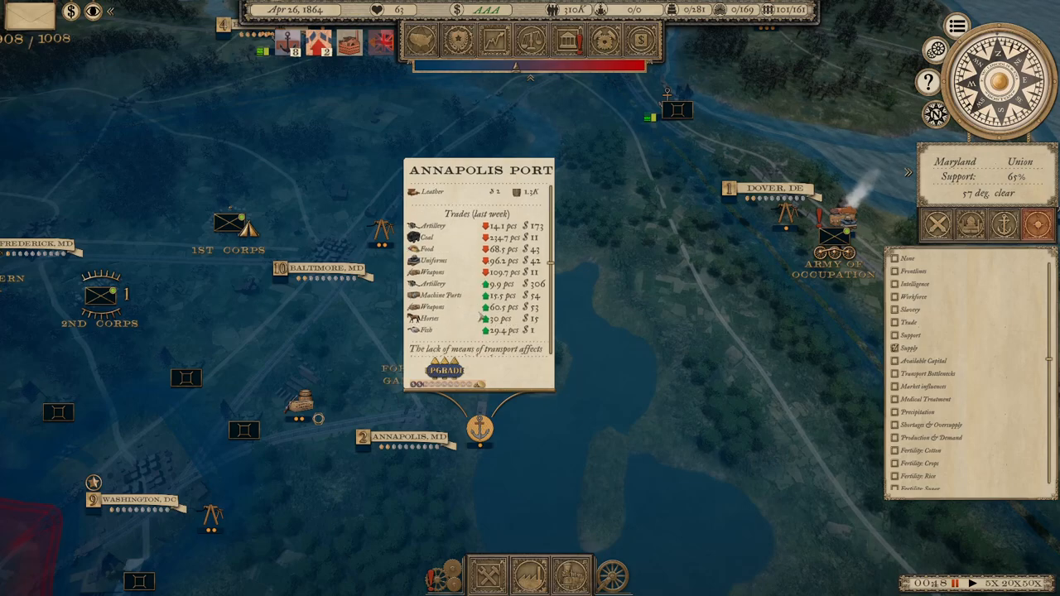
scroll(483, 317, down, 2)
scroll(483, 315, up, 2)
scroll(480, 248, up, 3)
scroll(478, 240, up, 2)
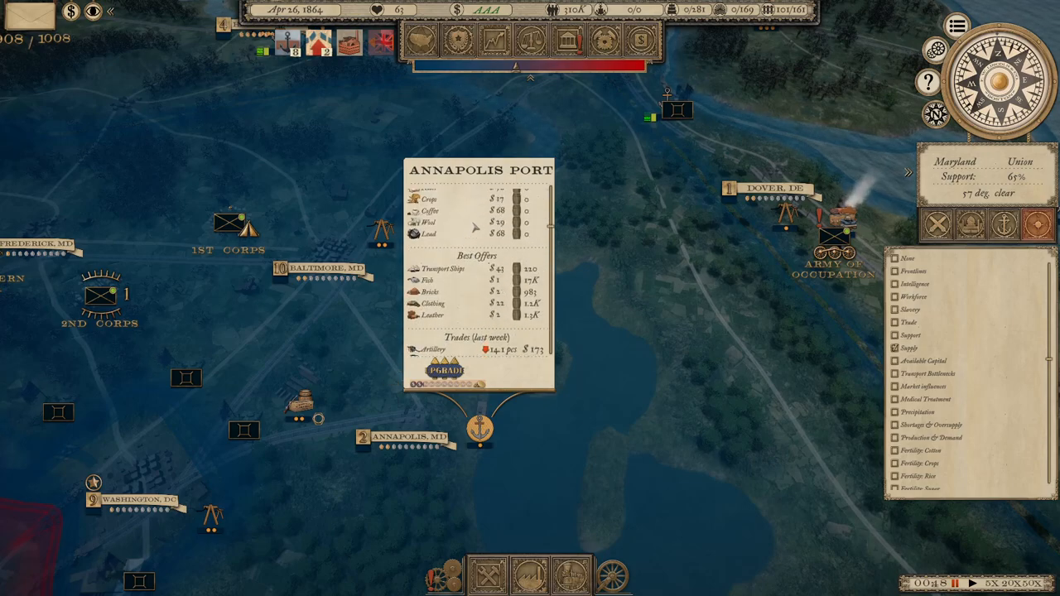
scroll(478, 241, up, 3)
scroll(478, 240, down, 2)
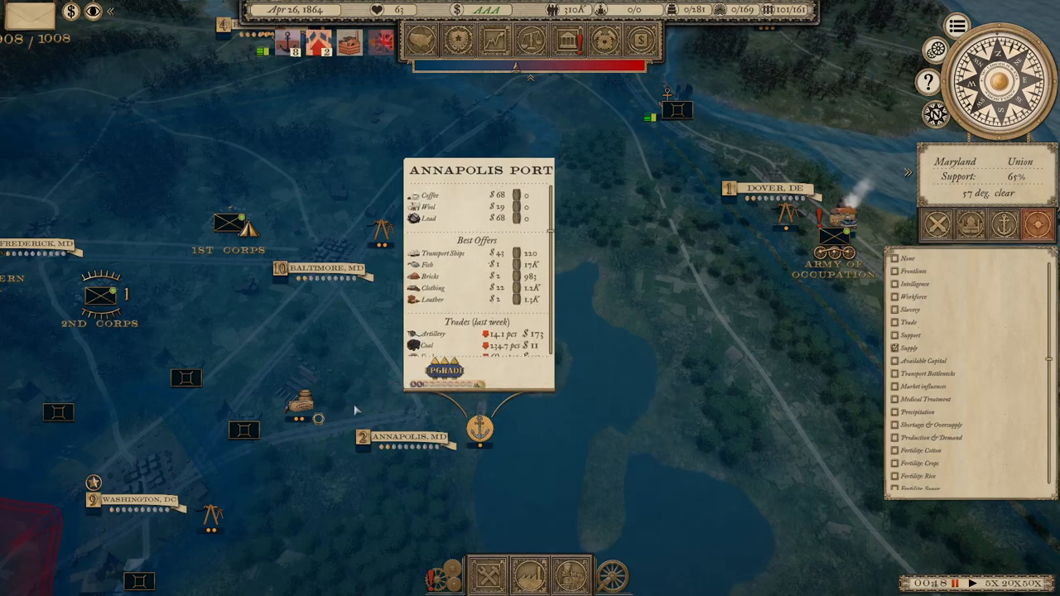
scroll(450, 273, down, 1)
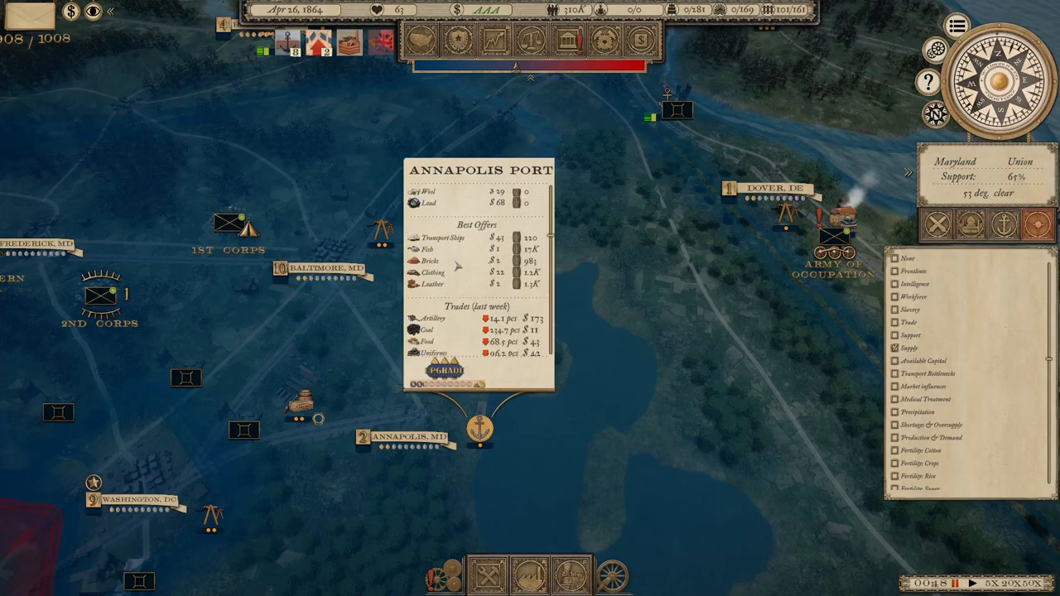
scroll(450, 273, up, 4)
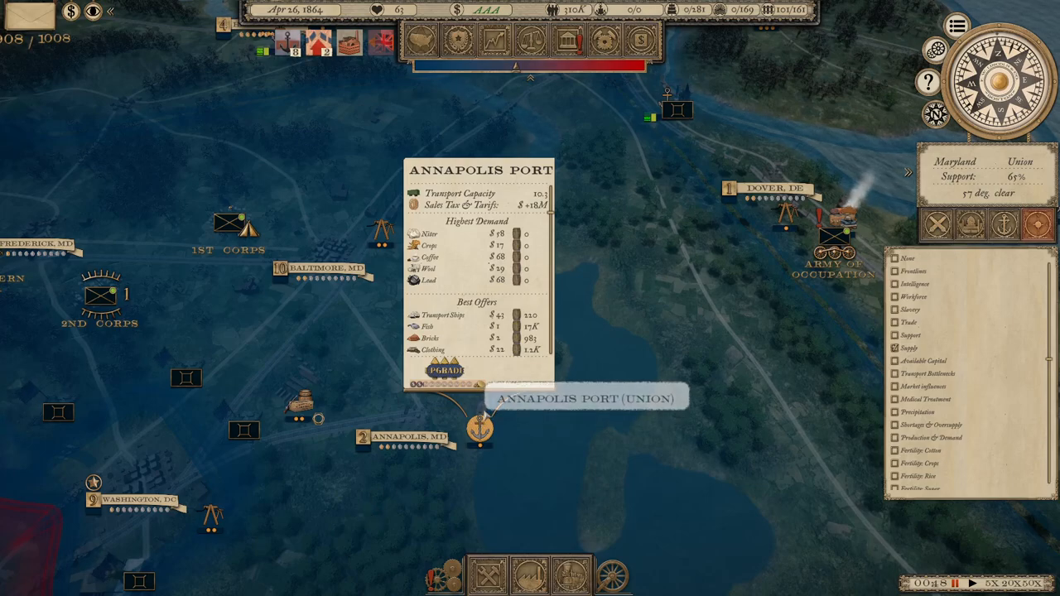
scroll(447, 340, down, 2)
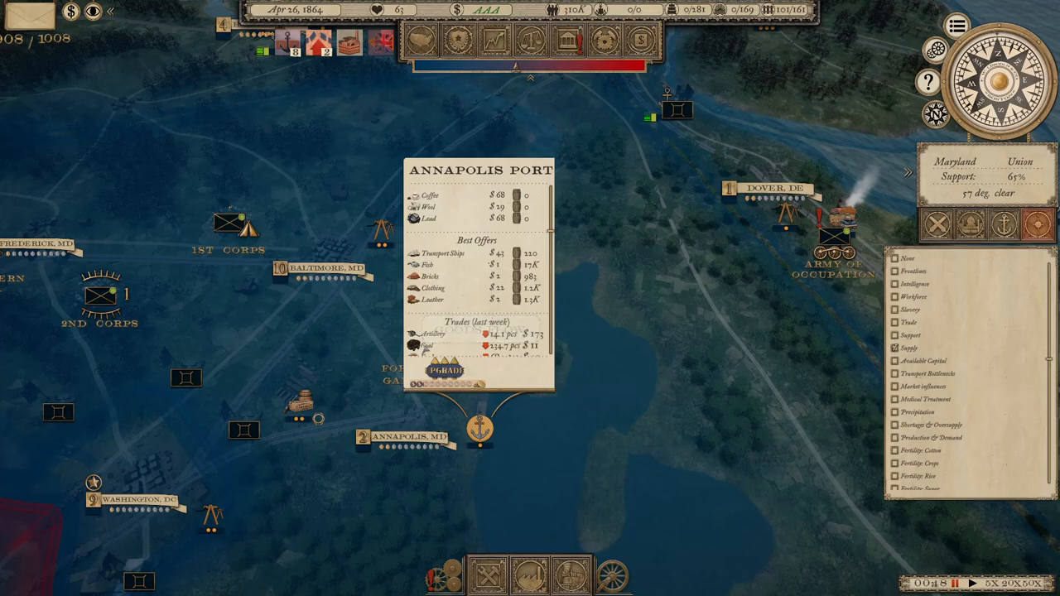
drag(425, 430, 586, 310)
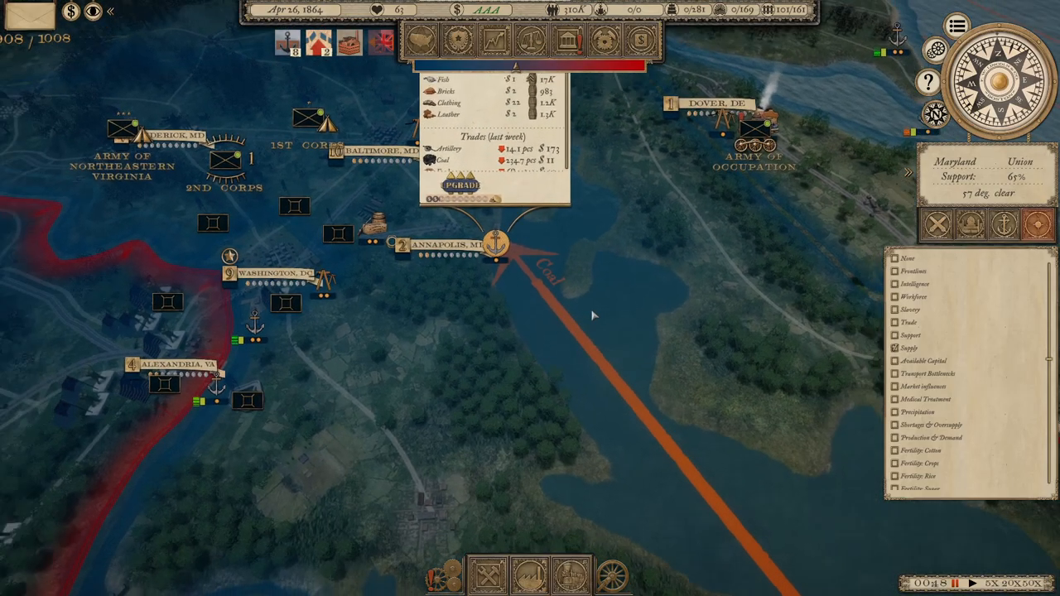
scroll(586, 309, down, 2)
scroll(572, 310, down, 2)
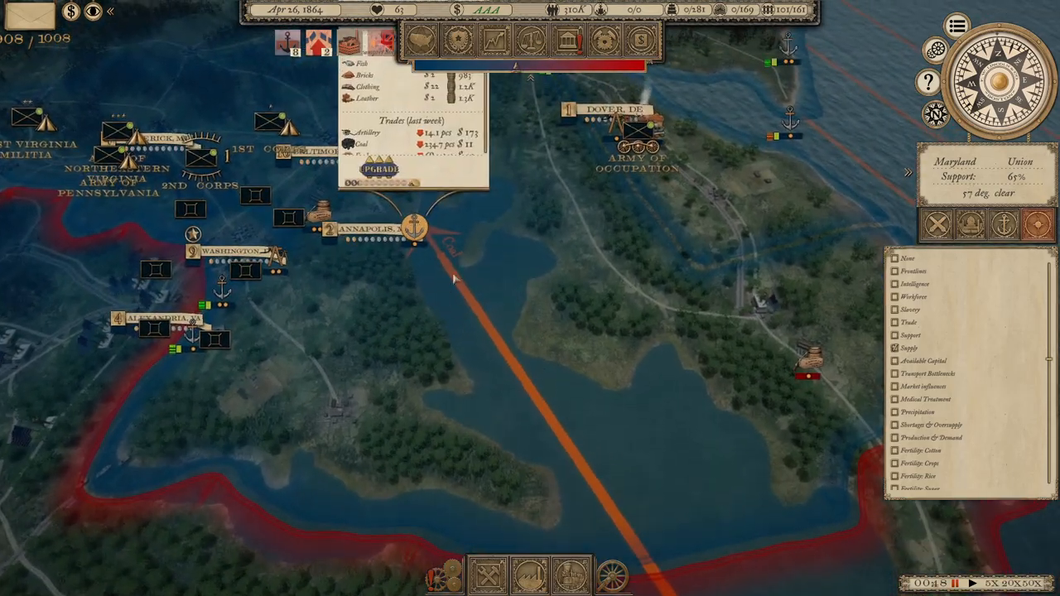
scroll(555, 312, down, 2)
scroll(459, 270, up, 3)
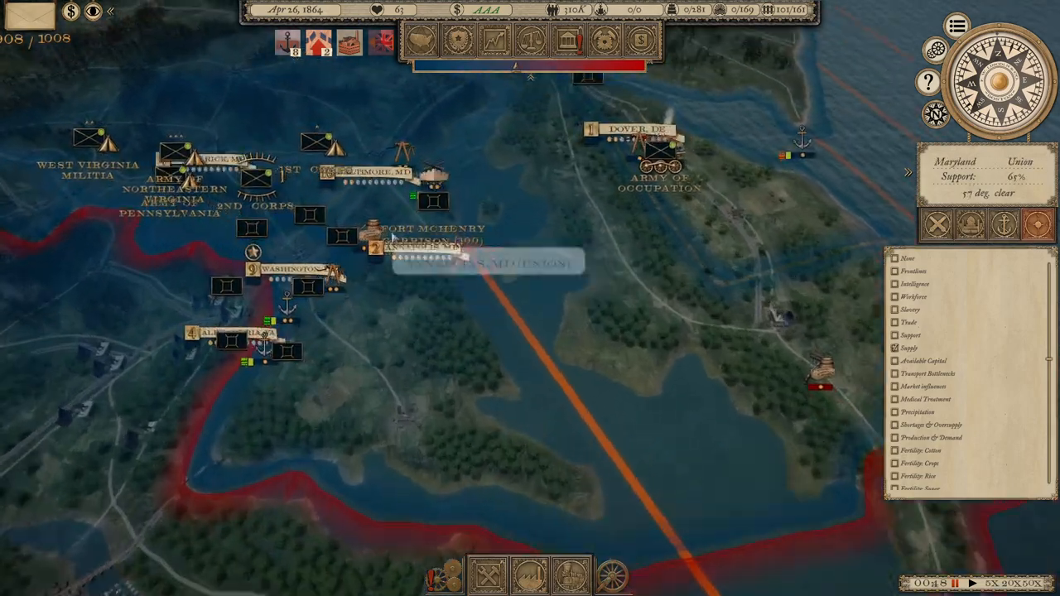
scroll(456, 211, up, 2)
scroll(503, 365, up, 2)
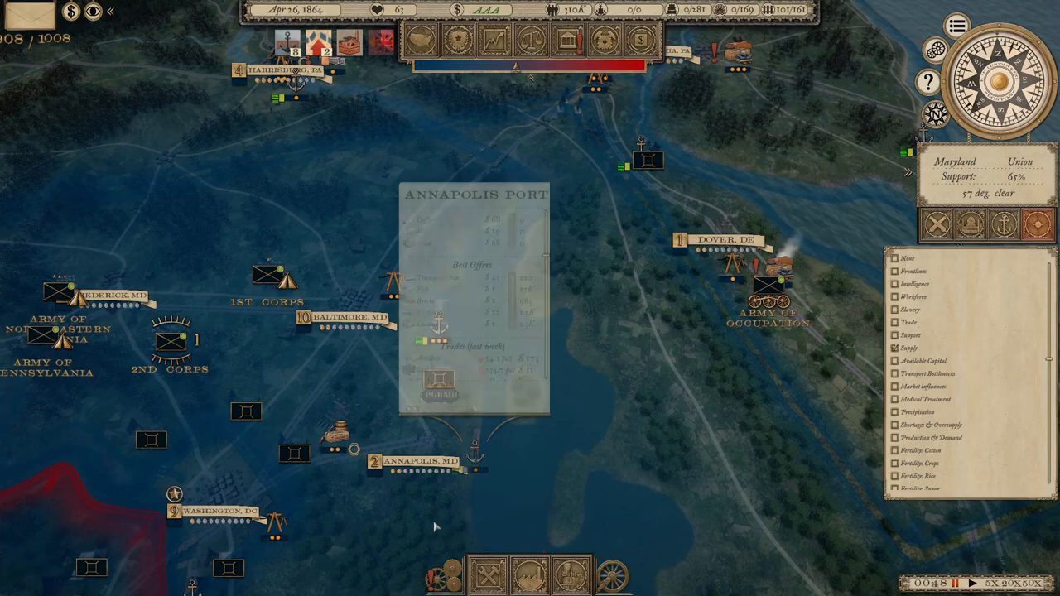
scroll(464, 430, up, 1)
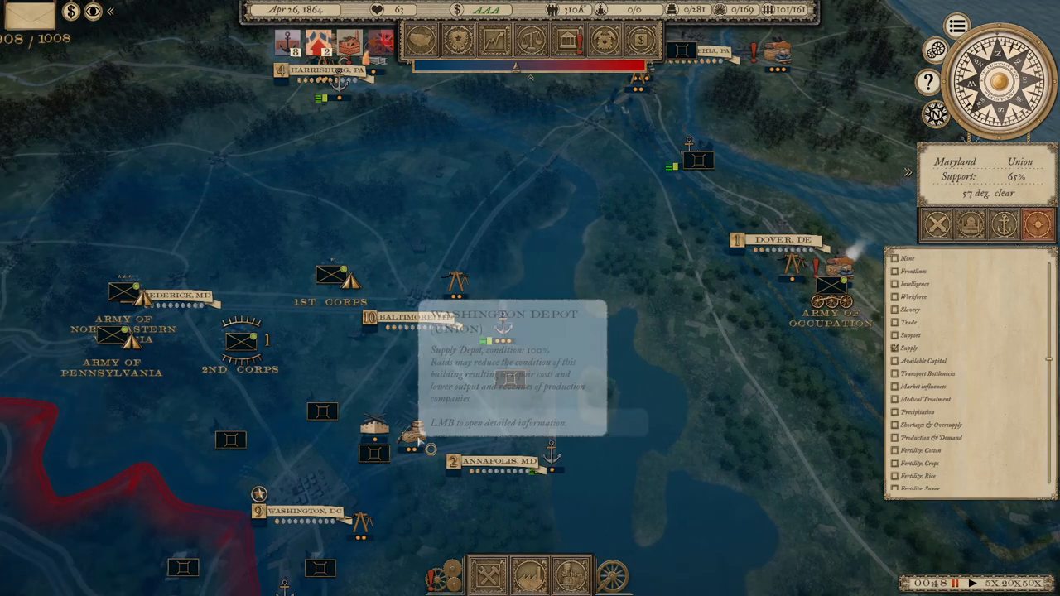
Check 1st Corps' supply ratio, then pan the map northeast toward New York.
click(356, 240)
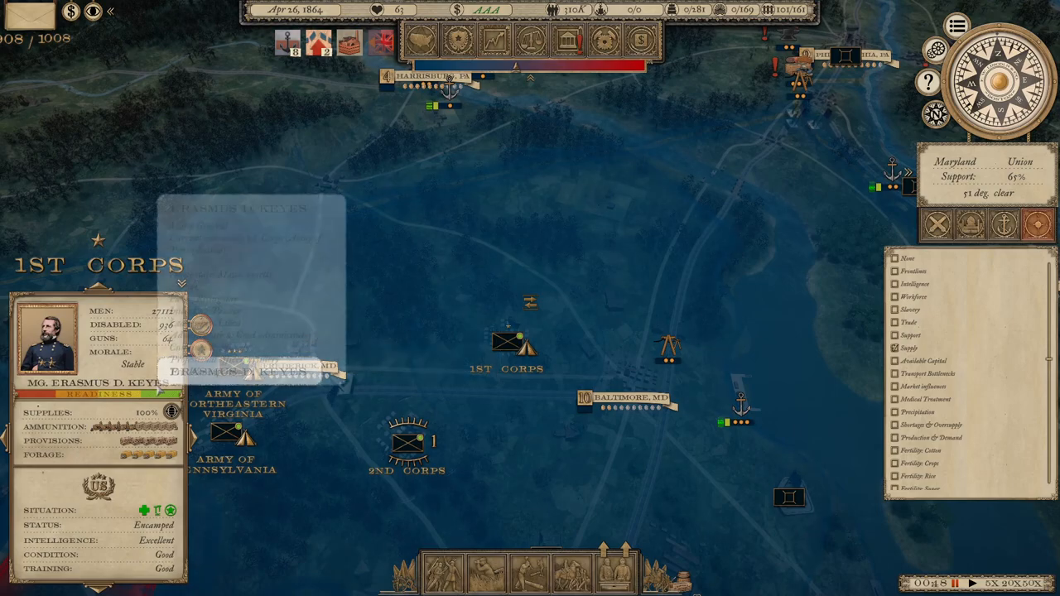
mouse_move(147, 412)
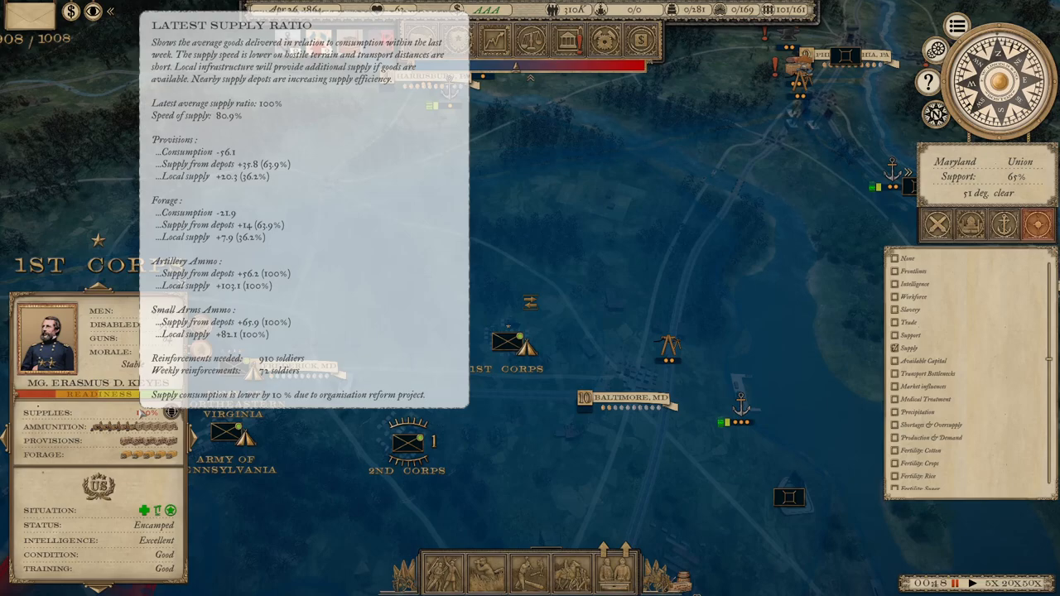
drag(786, 398, 610, 468)
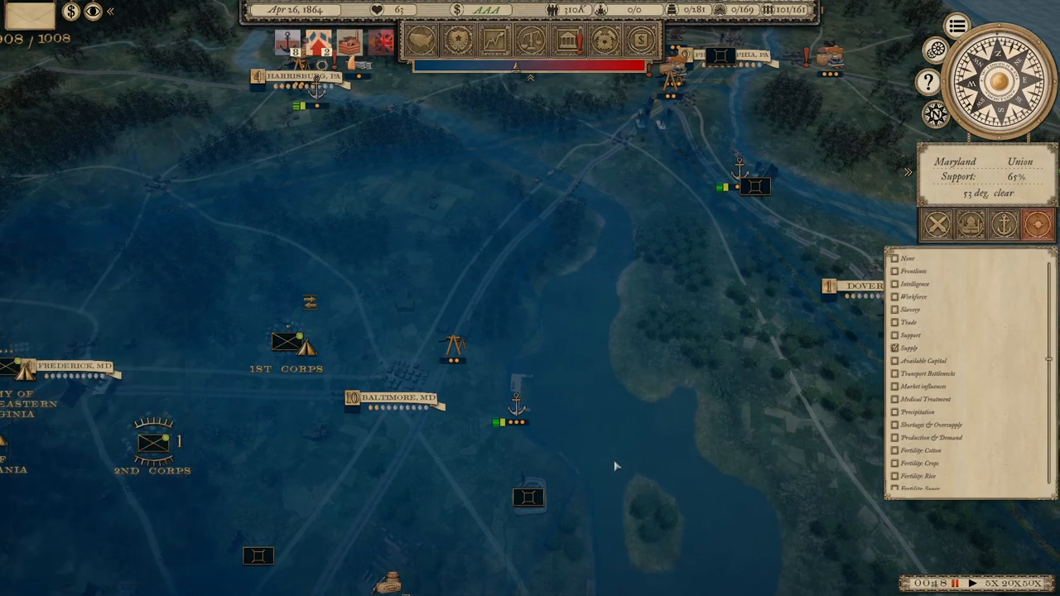
scroll(611, 468, down, 4)
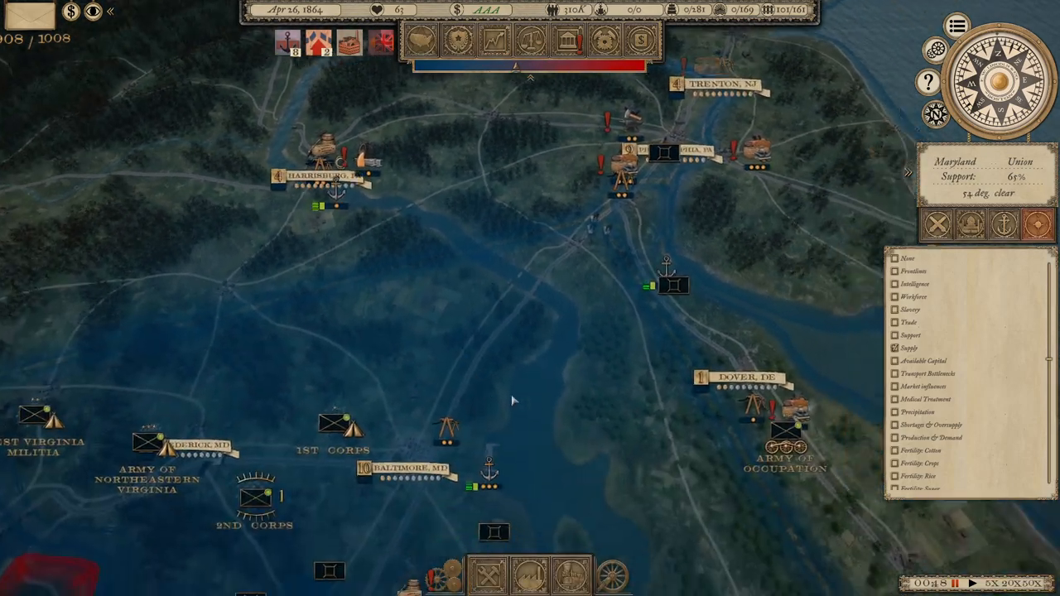
drag(512, 400, 248, 579)
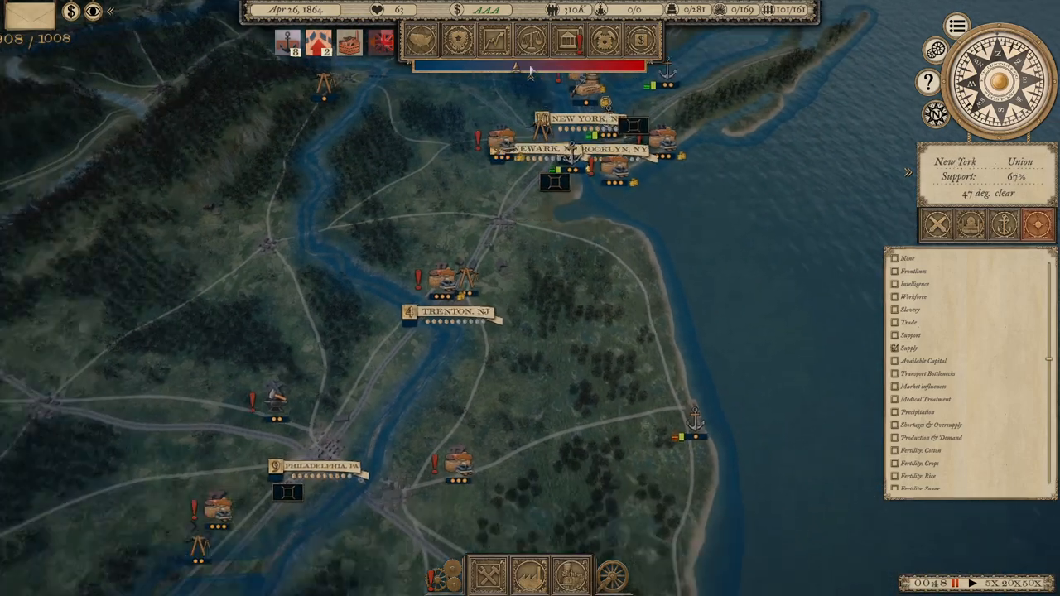
scroll(530, 249, down, 3)
click(640, 40)
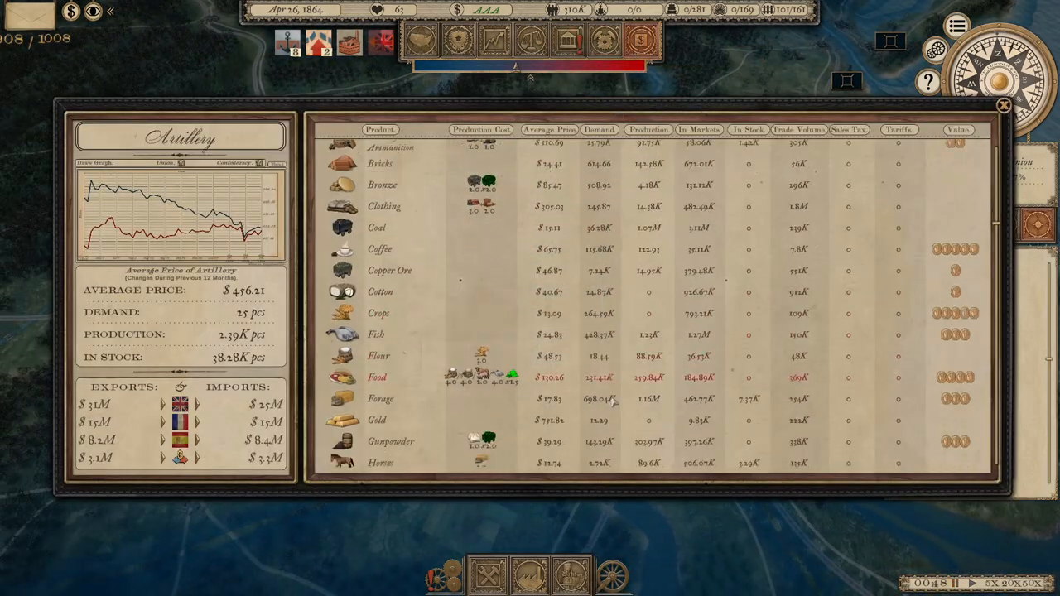
scroll(612, 401, down, 1)
scroll(411, 300, down, 3)
scroll(422, 314, down, 3)
scroll(431, 327, down, 3)
scroll(434, 329, down, 1)
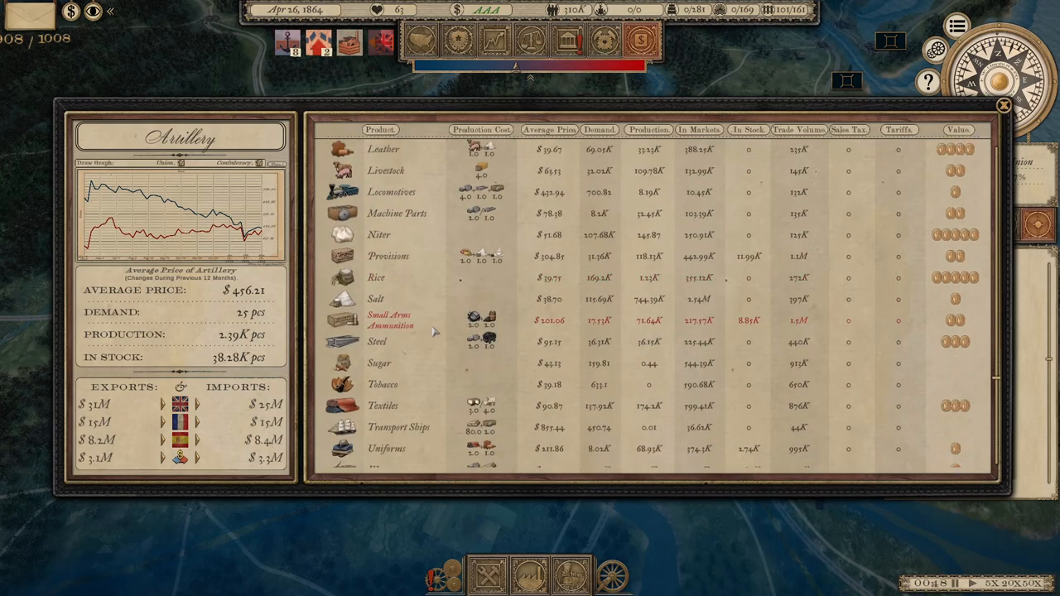
scroll(435, 328, down, 1)
scroll(434, 329, down, 1)
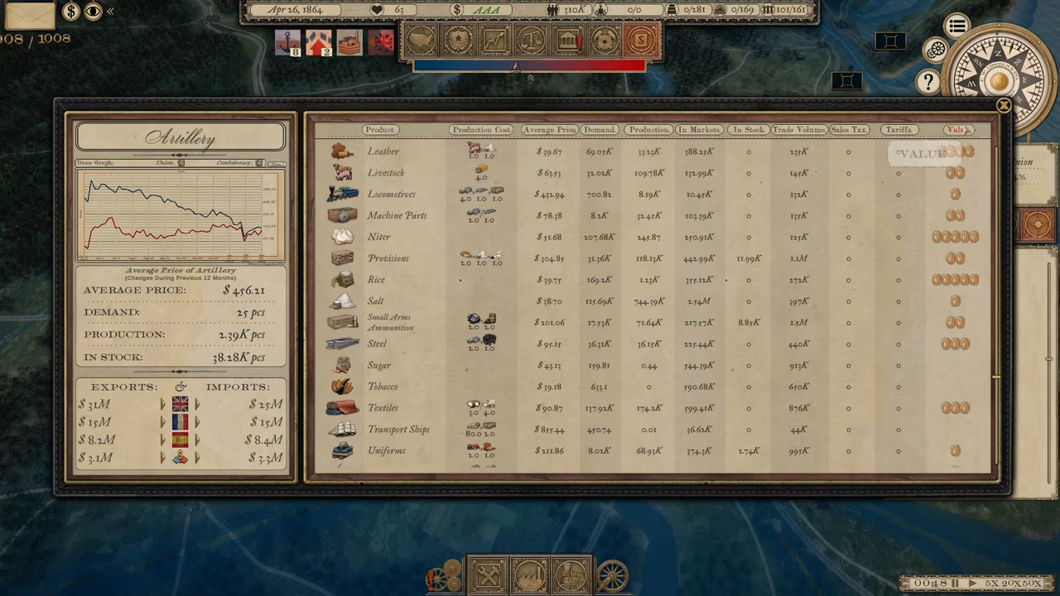
click(1002, 106)
Review the Army of Pennsylvania's supplies near Philadelphia and Trenton.
mouse_move(497, 248)
mouse_down()
mouse_move(648, 346)
mouse_move(507, 411)
mouse_up()
scroll(635, 344, down, 4)
scroll(538, 353, up, 2)
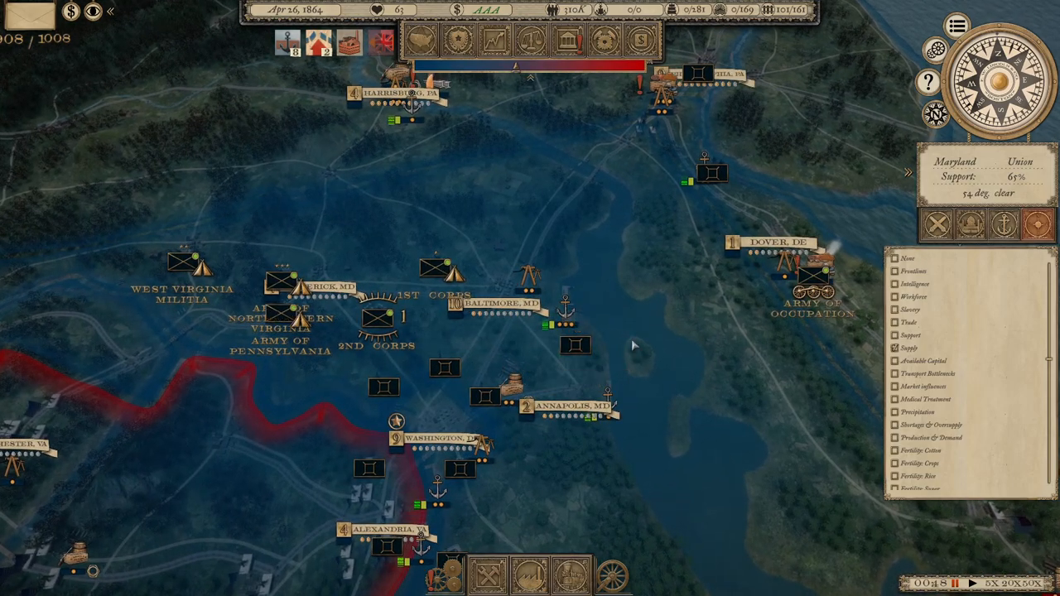
scroll(634, 344, up, 3)
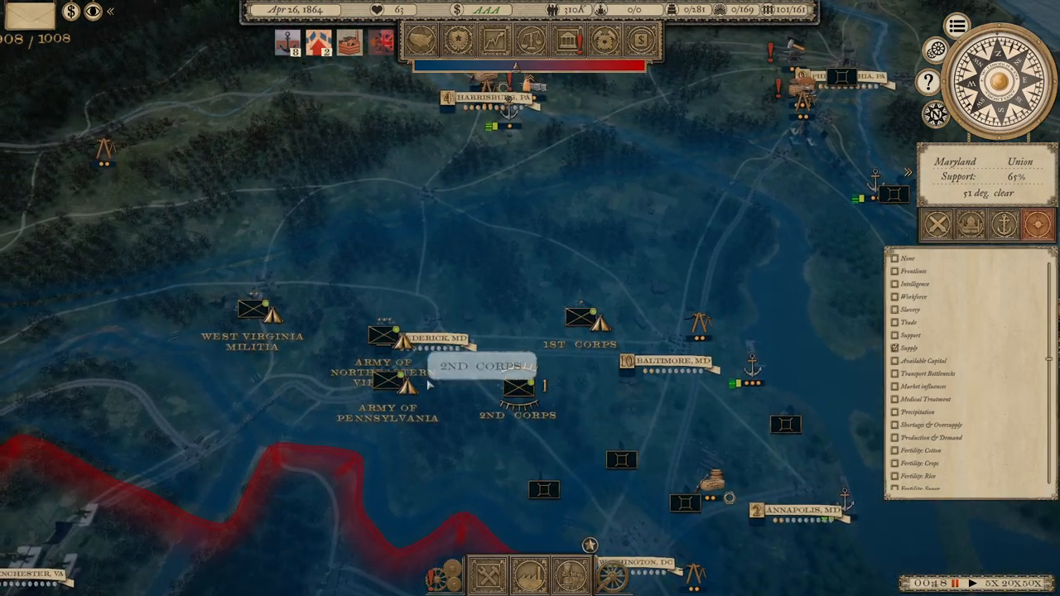
click(387, 381)
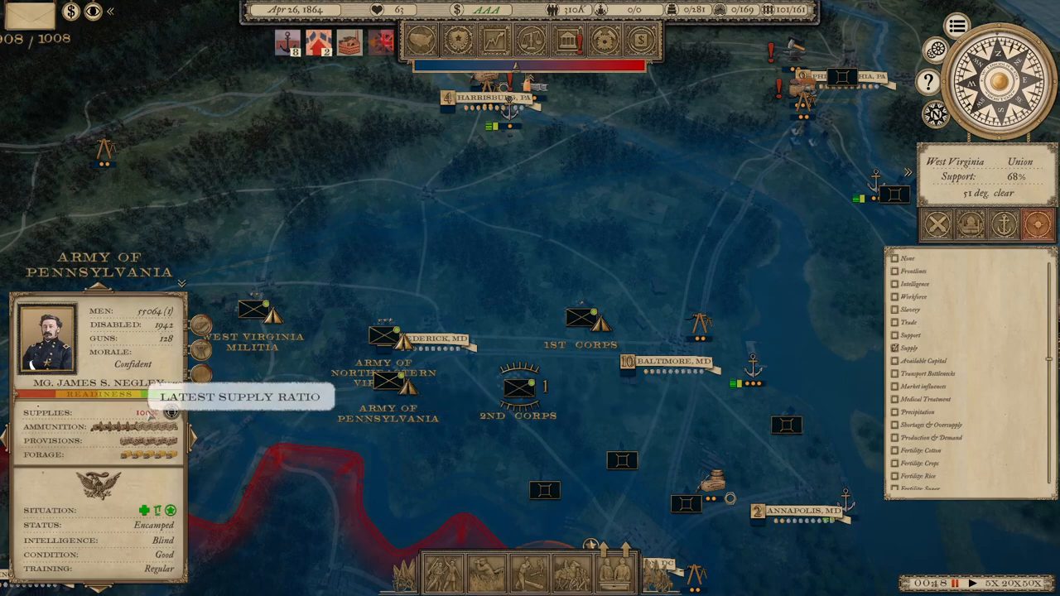
mouse_move(170, 412)
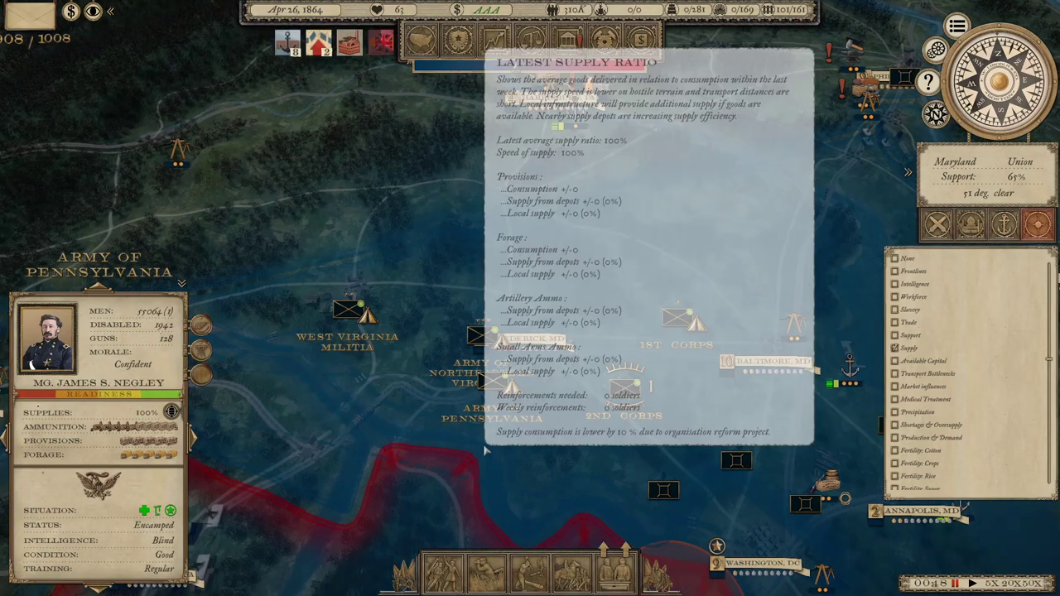
scroll(497, 315, up, 4)
click(498, 311)
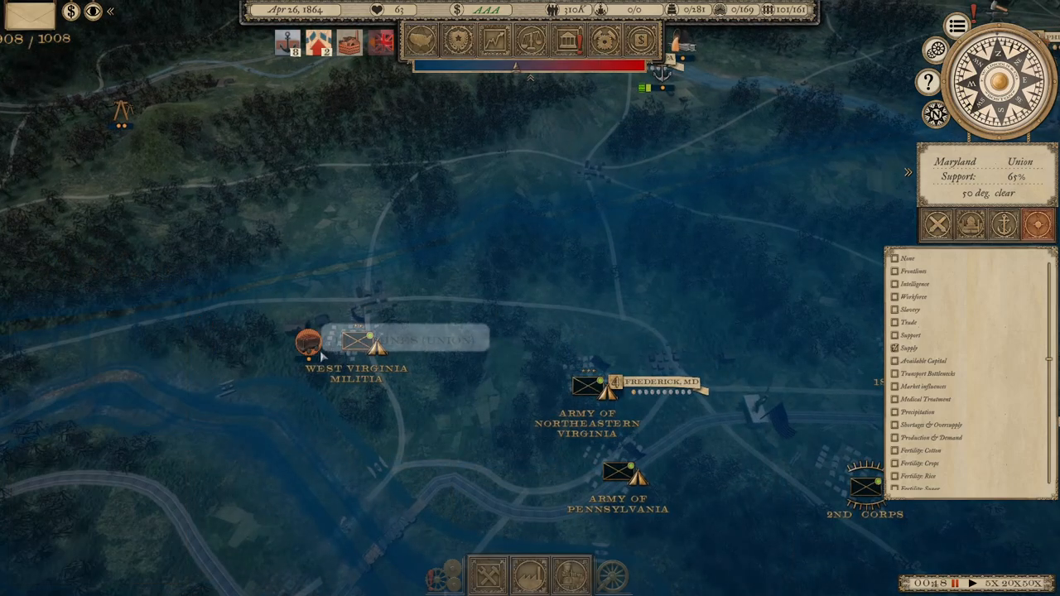
Review West Virginia Militia and Army of Northeastern Virginia supplies, then pan north toward Harrisburg.
click(359, 338)
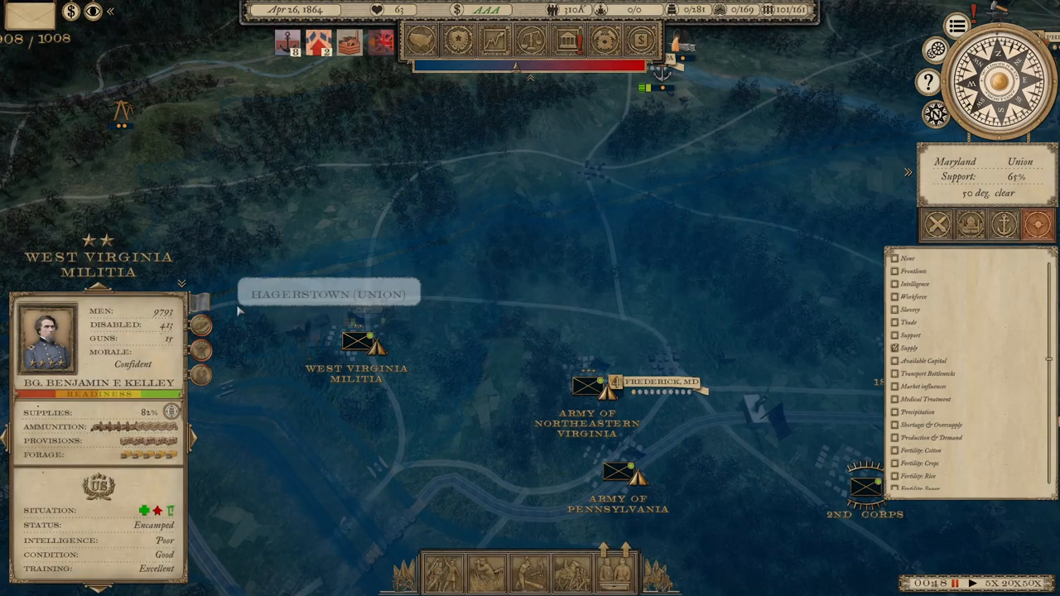
click(598, 396)
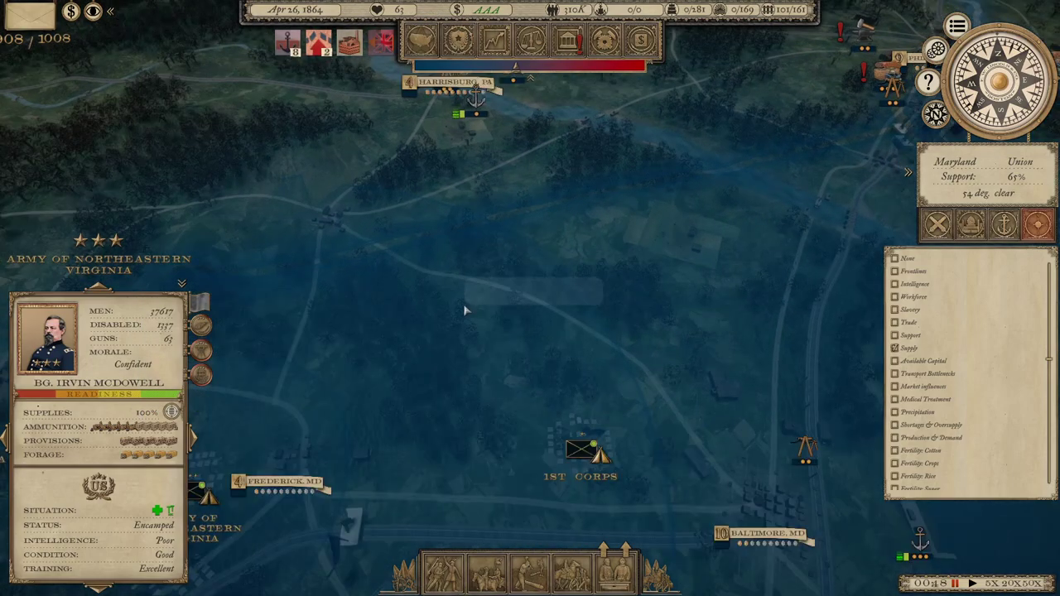
drag(508, 248, 704, 427)
scroll(704, 426, down, 5)
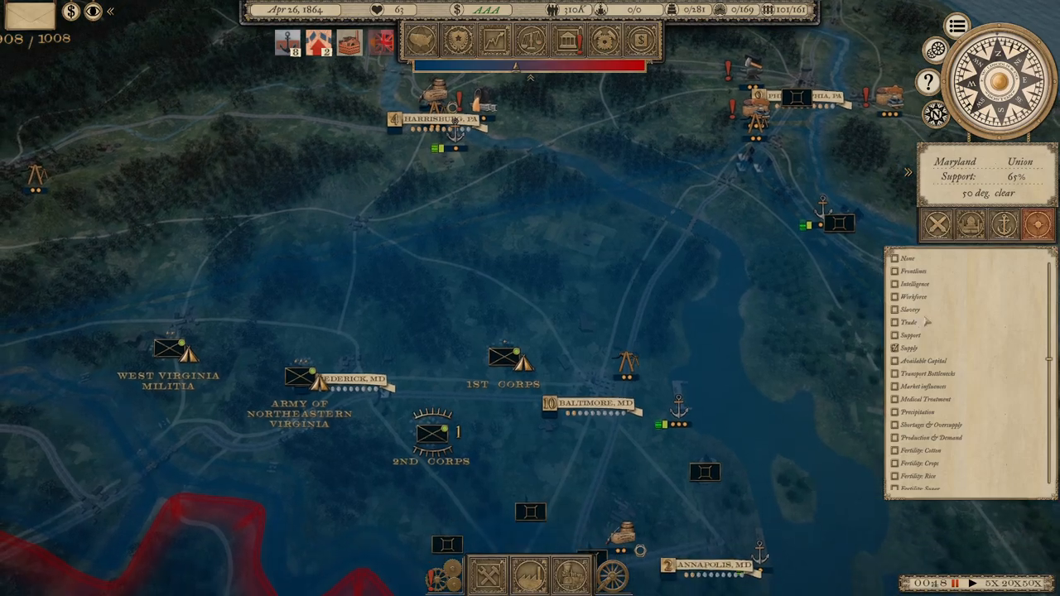
Turn off the supply overlay and select Stoneman's 2nd Corps to view its supply ratio.
click(894, 258)
scroll(641, 415, up, 2)
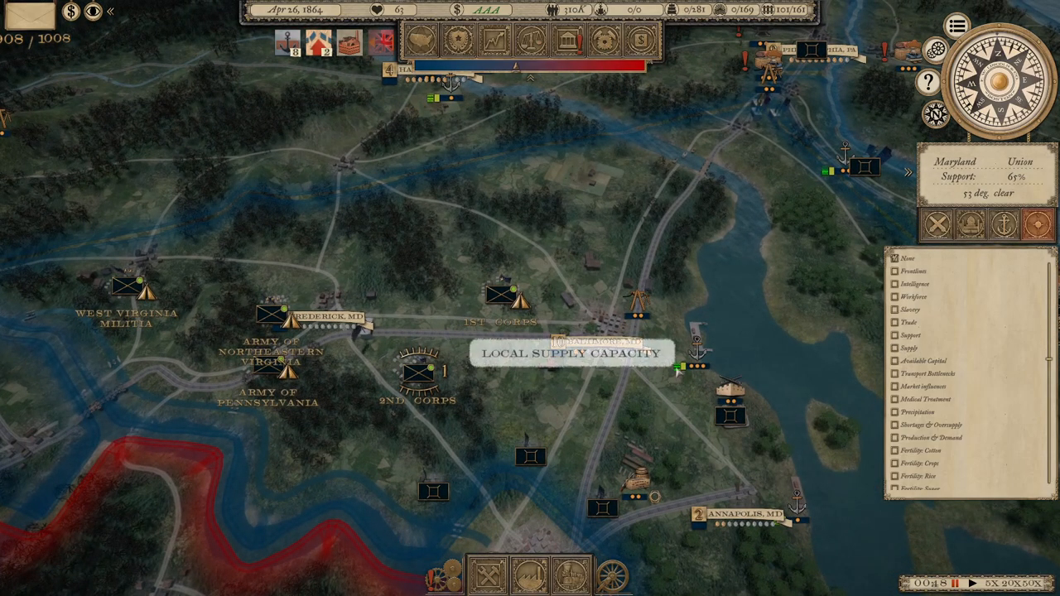
mouse_move(677, 367)
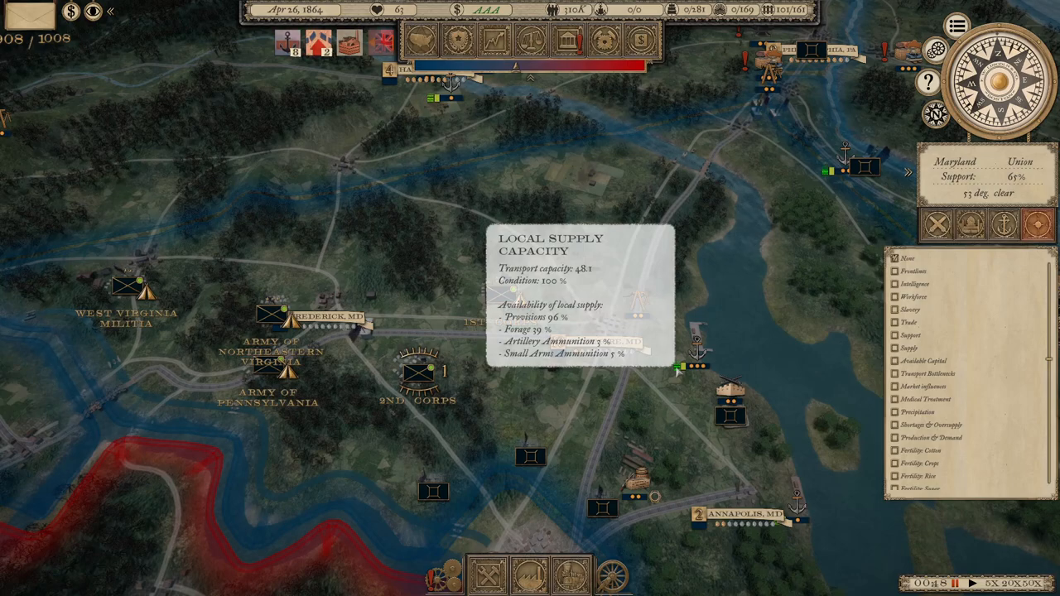
click(418, 373)
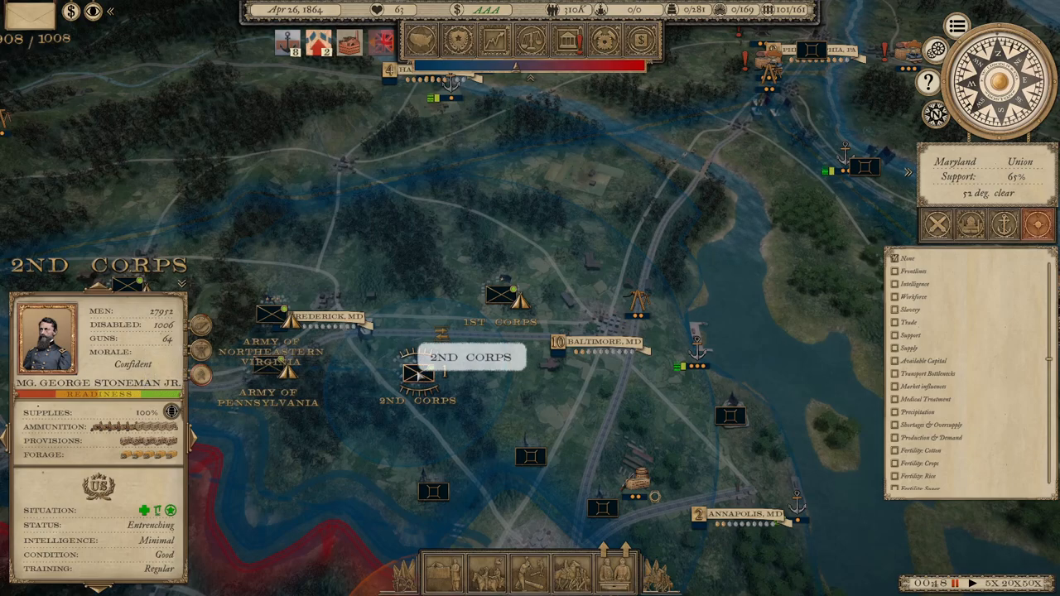
mouse_move(148, 412)
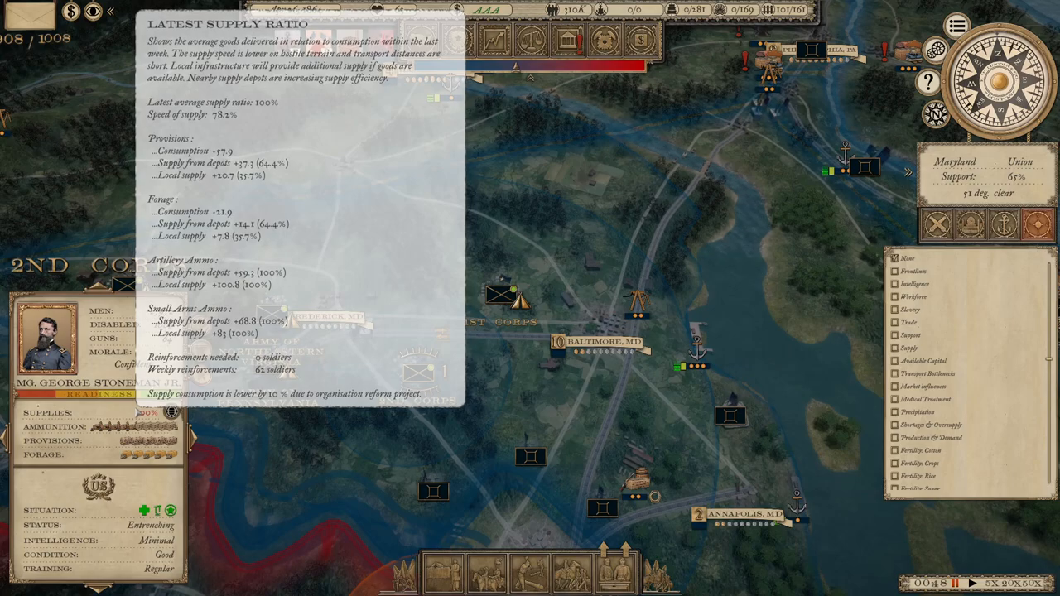
Pan the map north-east from Baltimore past Philadelphia and New York to the Connecticut coast.
key(Right)
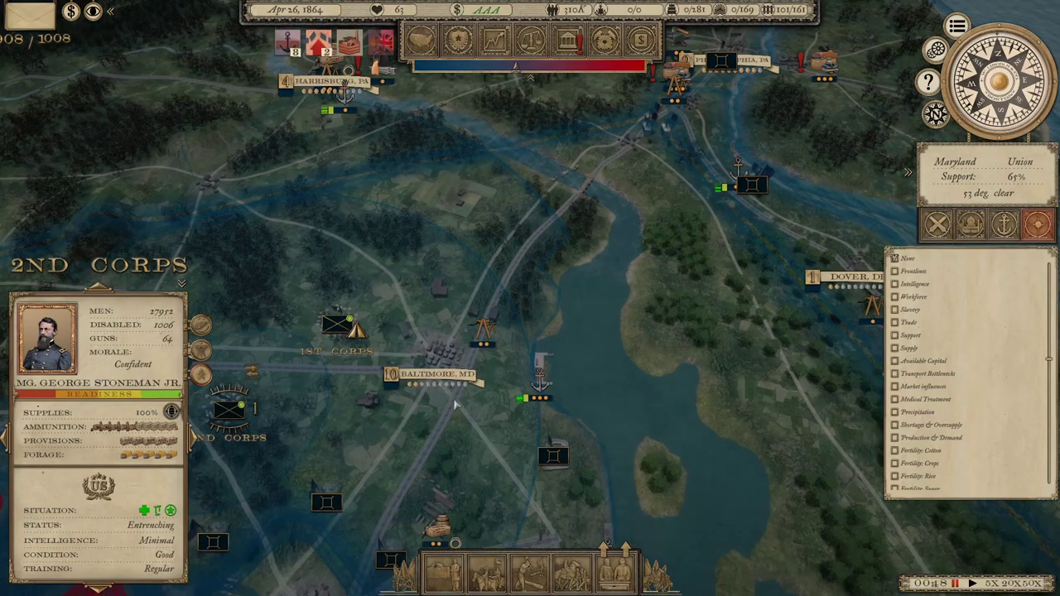
mouse_move(580, 206)
mouse_down()
mouse_move(400, 413)
mouse_move(249, 538)
mouse_up()
mouse_move(580, 207)
mouse_down()
mouse_move(447, 335)
mouse_move(513, 414)
mouse_up()
mouse_move(525, 269)
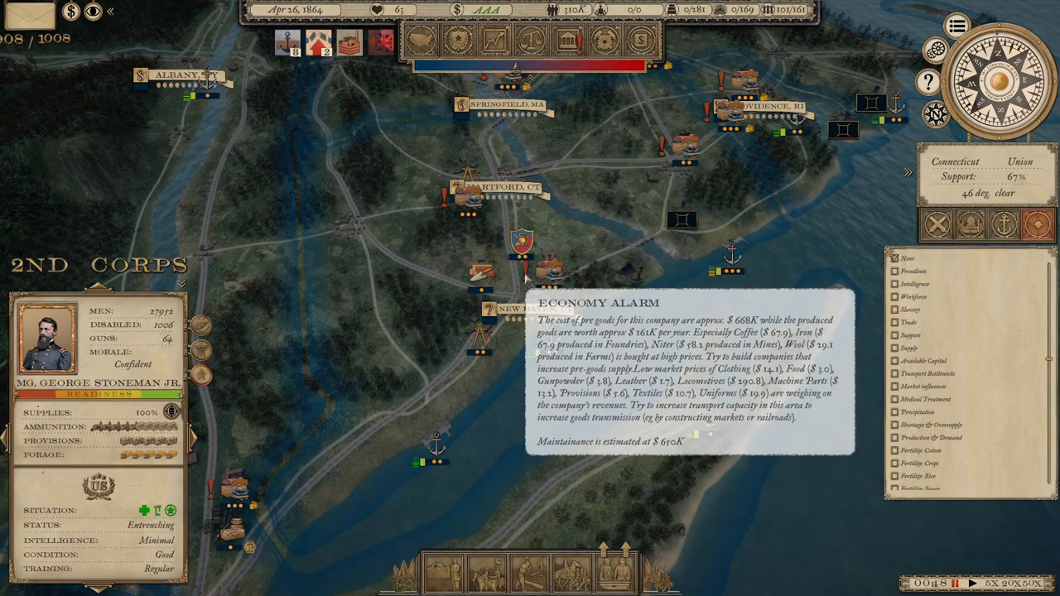
Pan south to the Baltimore–Washington area and around Harrisburg and Philadelphia.
key(Down)
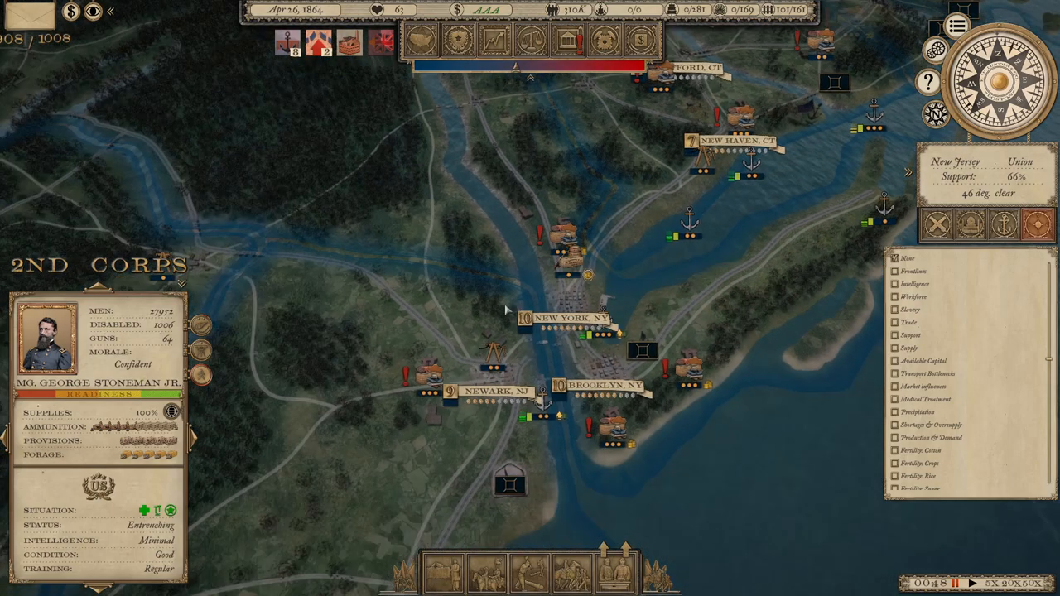
key(Down)
key(Down)
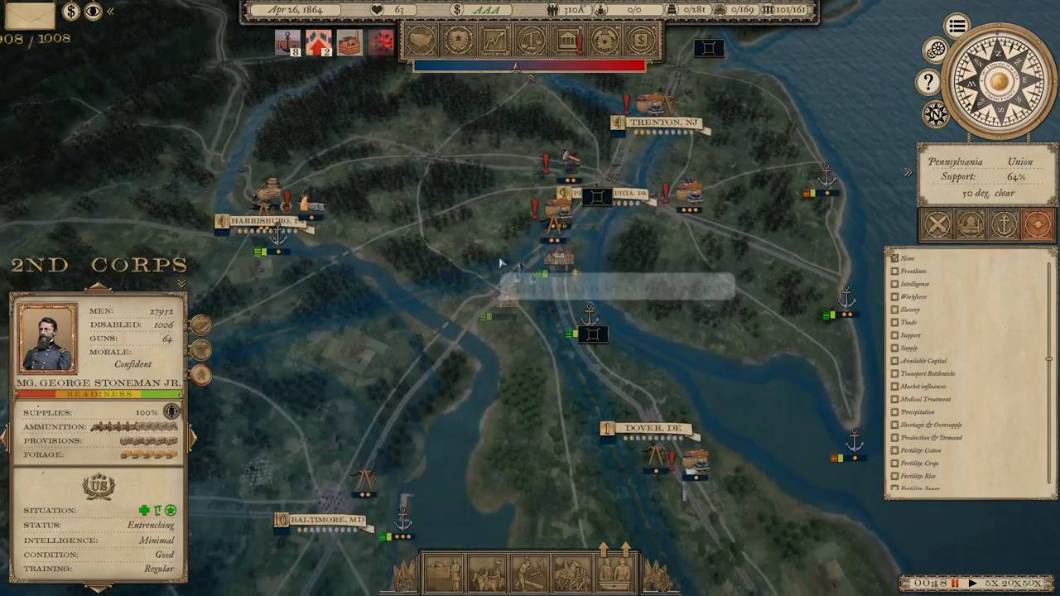
scroll(510, 298, down, 2)
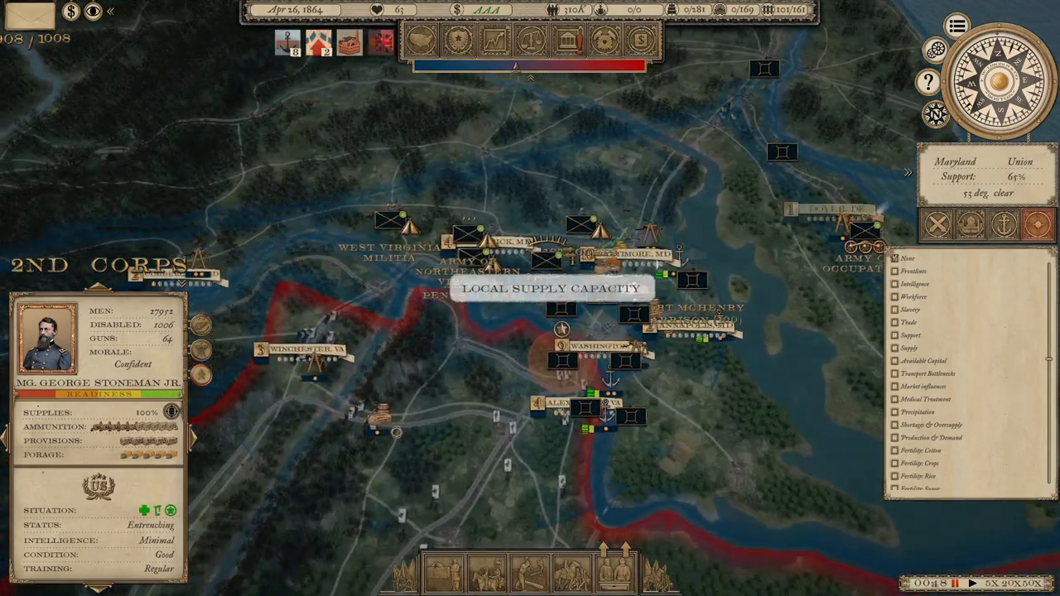
scroll(530, 298, up, 1)
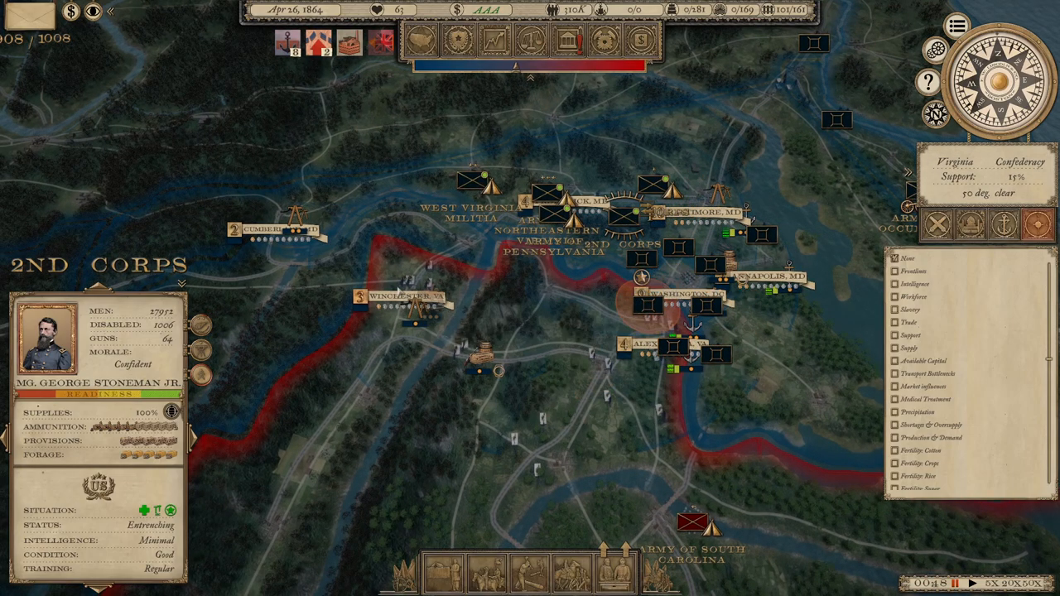
scroll(603, 238, up, 1)
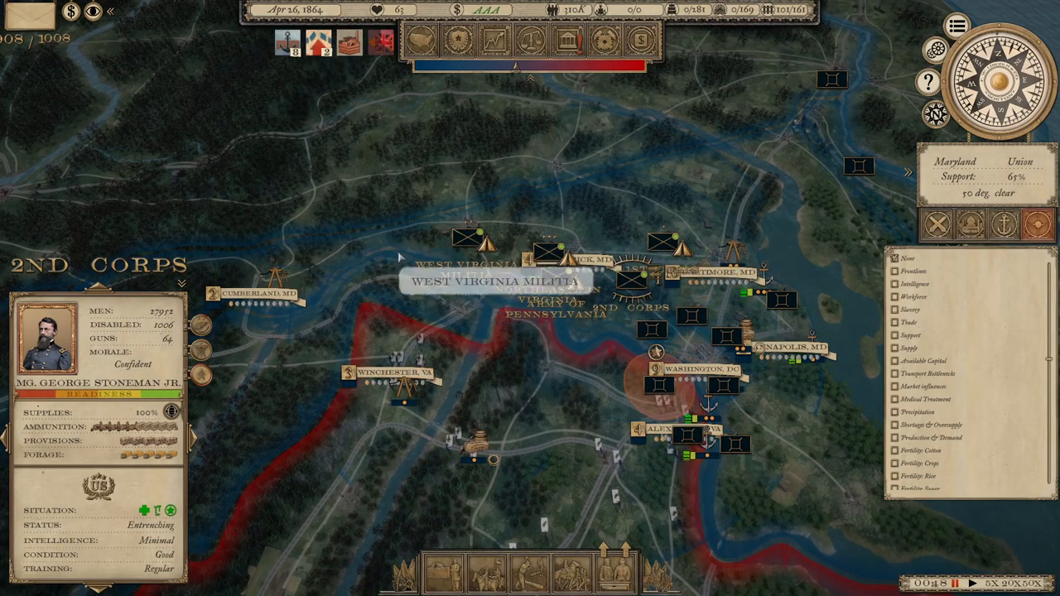
scroll(426, 406, down, 2)
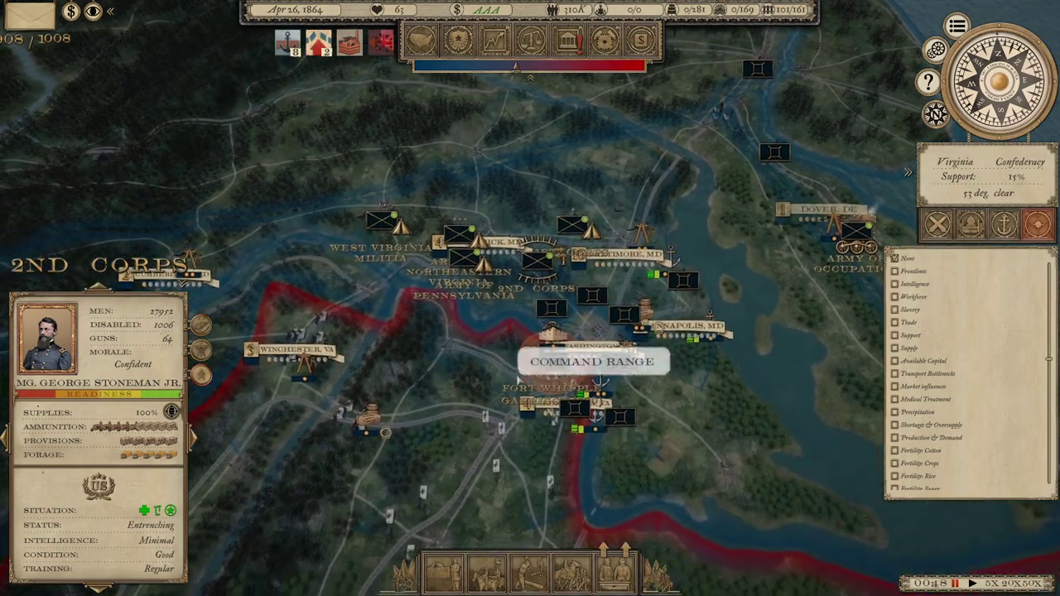
drag(629, 414, 721, 436)
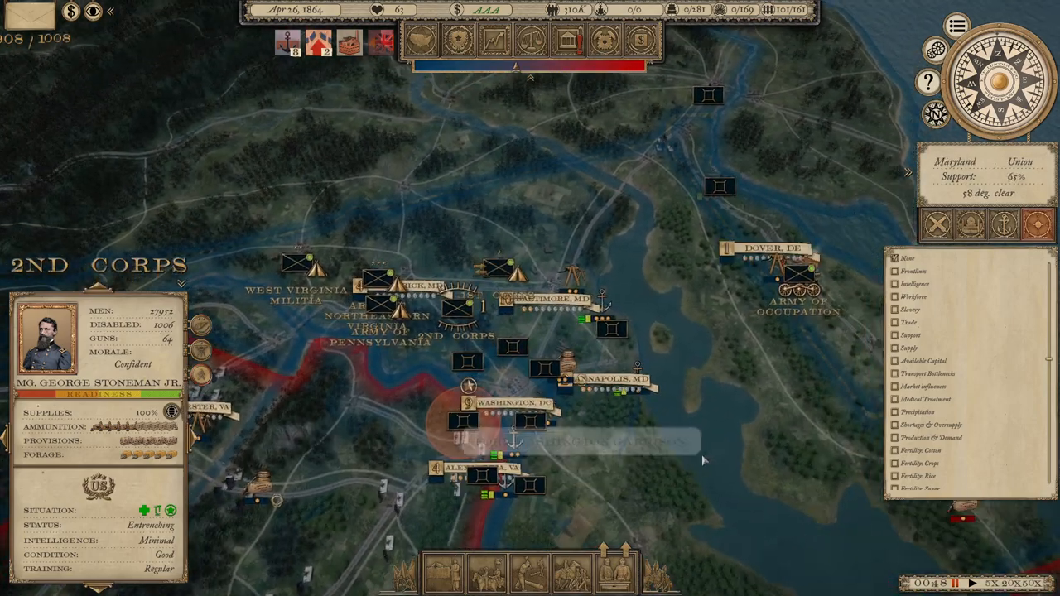
scroll(720, 436, down, 1)
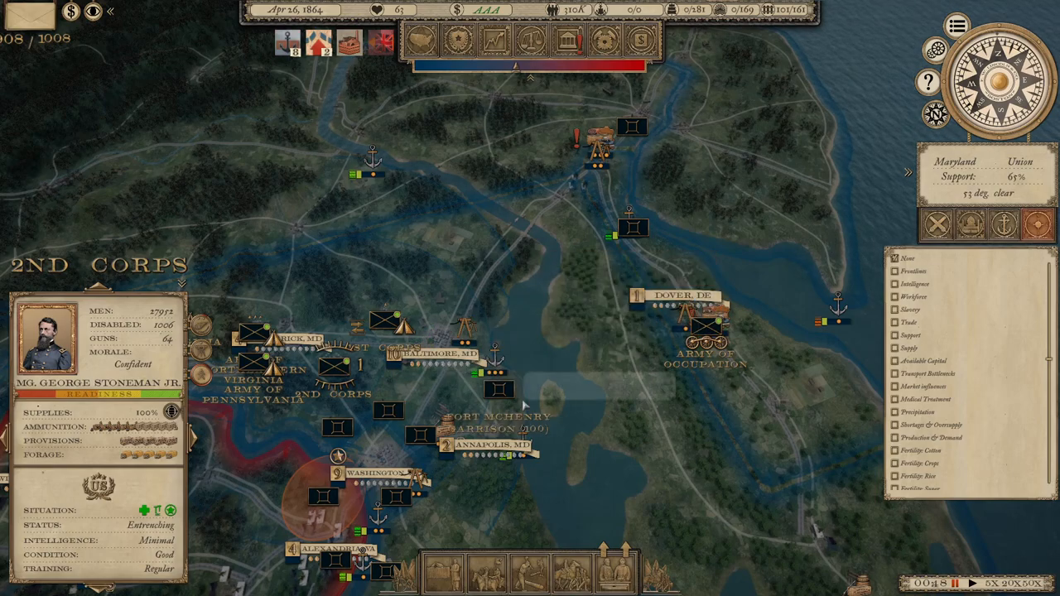
mouse_move(496, 315)
mouse_down()
mouse_move(523, 412)
mouse_move(463, 207)
mouse_move(425, 148)
mouse_up()
scroll(523, 411, up, 1)
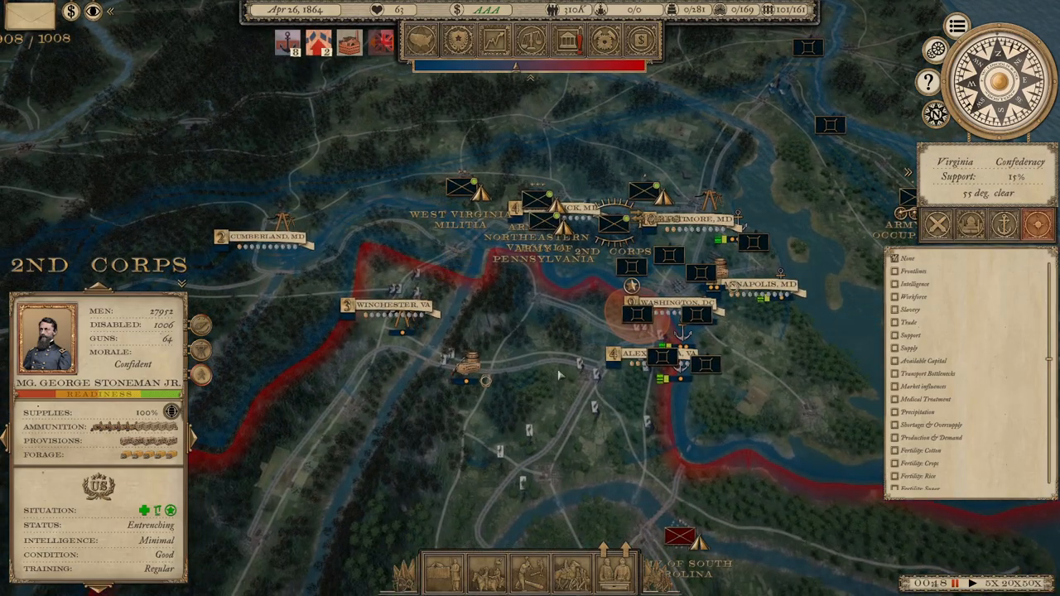
drag(559, 375, 322, 463)
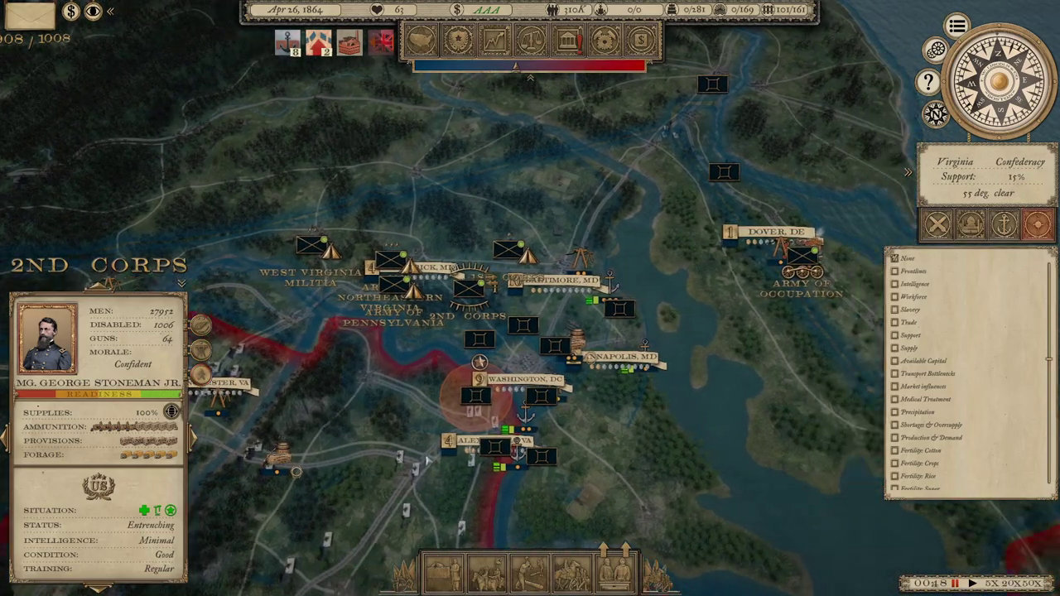
Reframe around Baltimore and select the 1st Corps to review its supply ratio.
drag(386, 445, 390, 538)
drag(389, 414, 389, 343)
drag(507, 472, 463, 497)
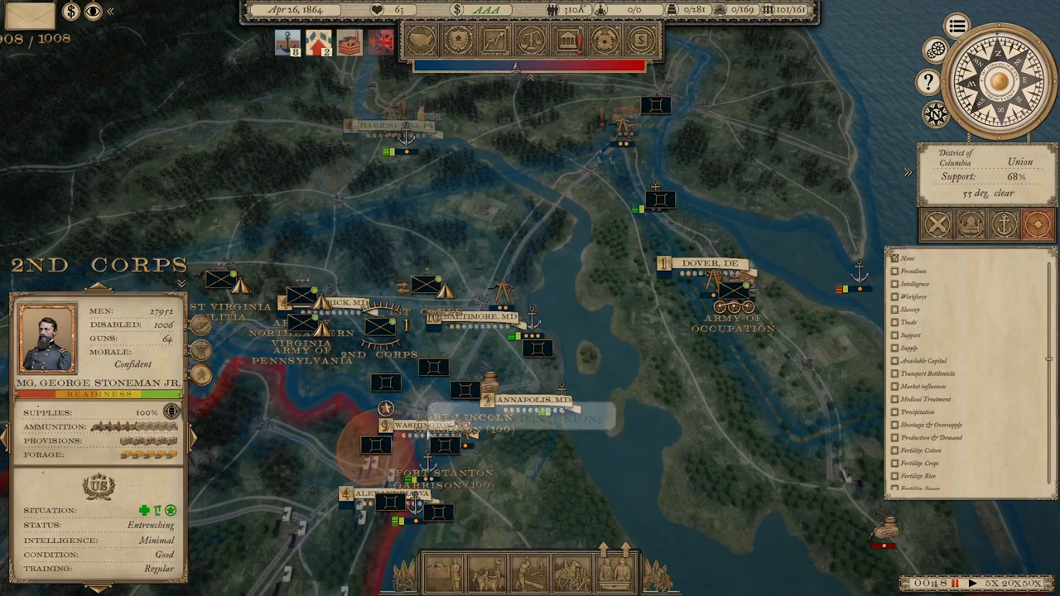
scroll(547, 356, up, 2)
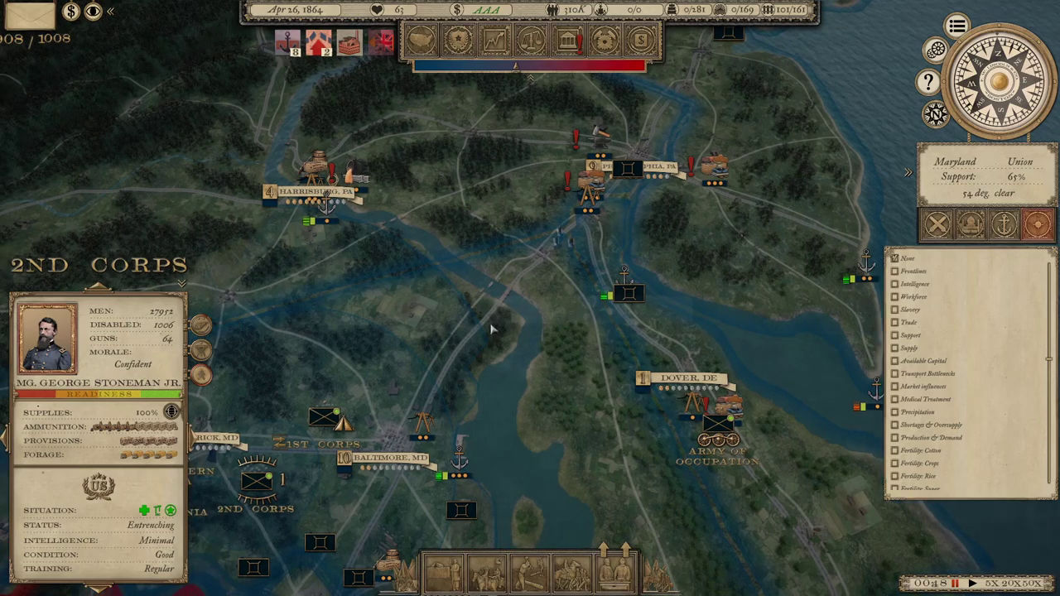
drag(364, 422, 493, 315)
click(418, 313)
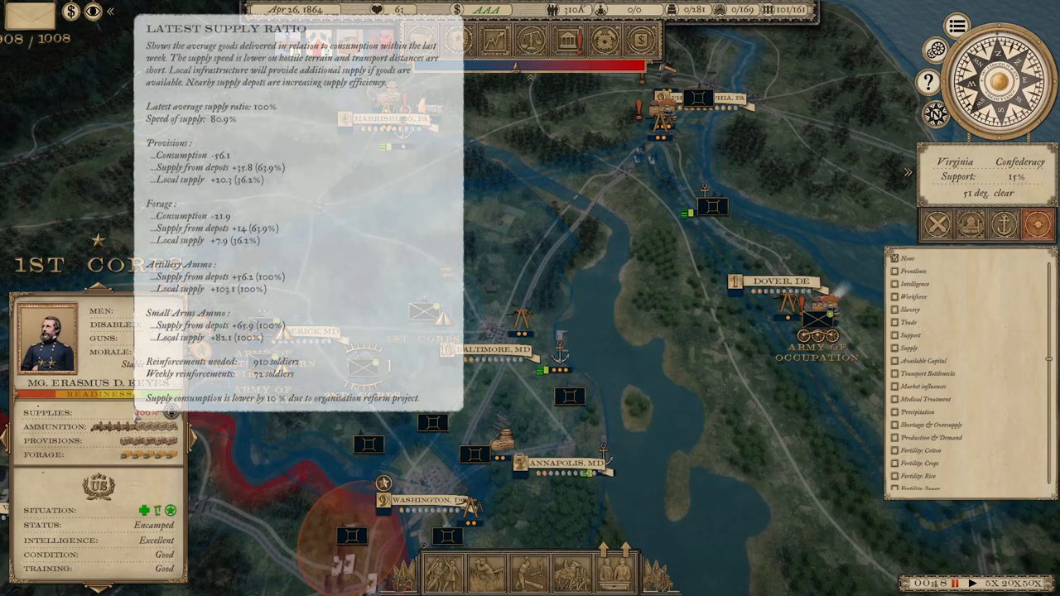
mouse_move(132, 413)
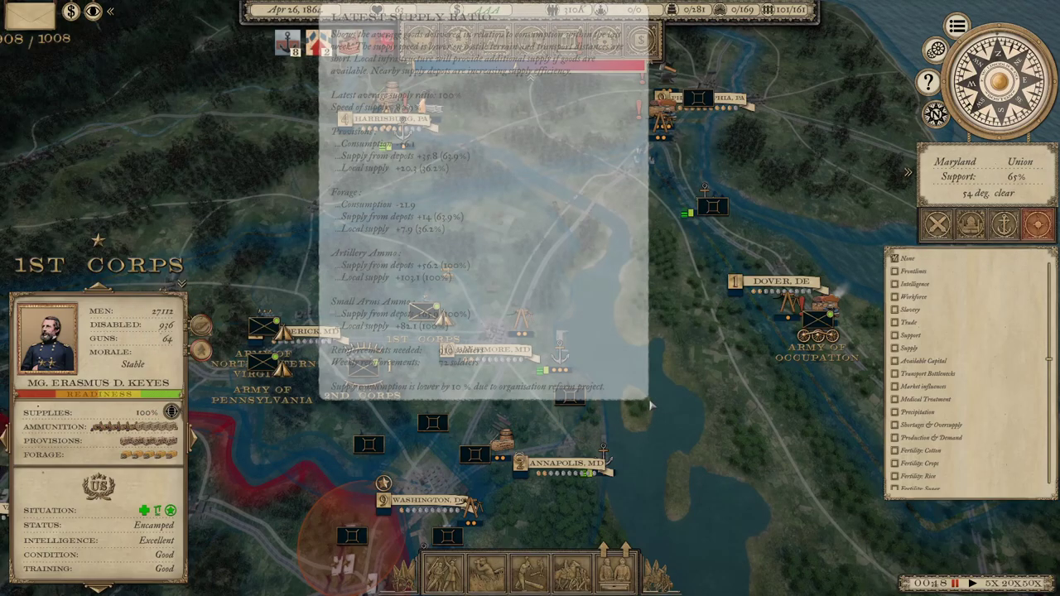
Pan north past Philadelphia and Trenton to the Connecticut coast economy alarms.
mouse_move(579, 207)
mouse_down()
mouse_move(640, 327)
mouse_move(414, 455)
mouse_up()
drag(580, 207, 455, 372)
scroll(561, 257, up, 1)
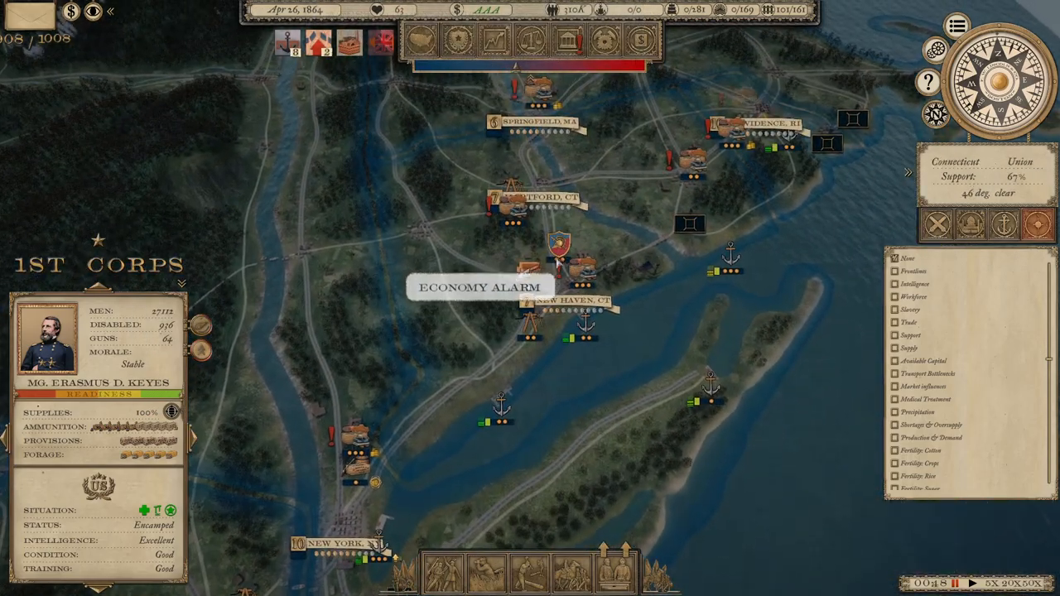
mouse_move(559, 273)
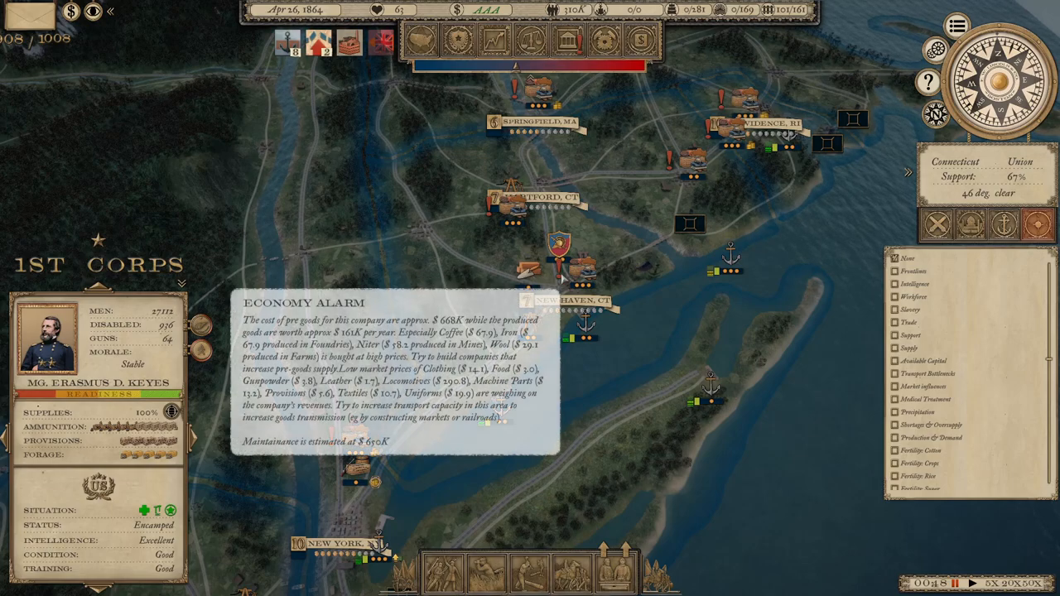
scroll(561, 279, down, 2)
scroll(561, 279, up, 1)
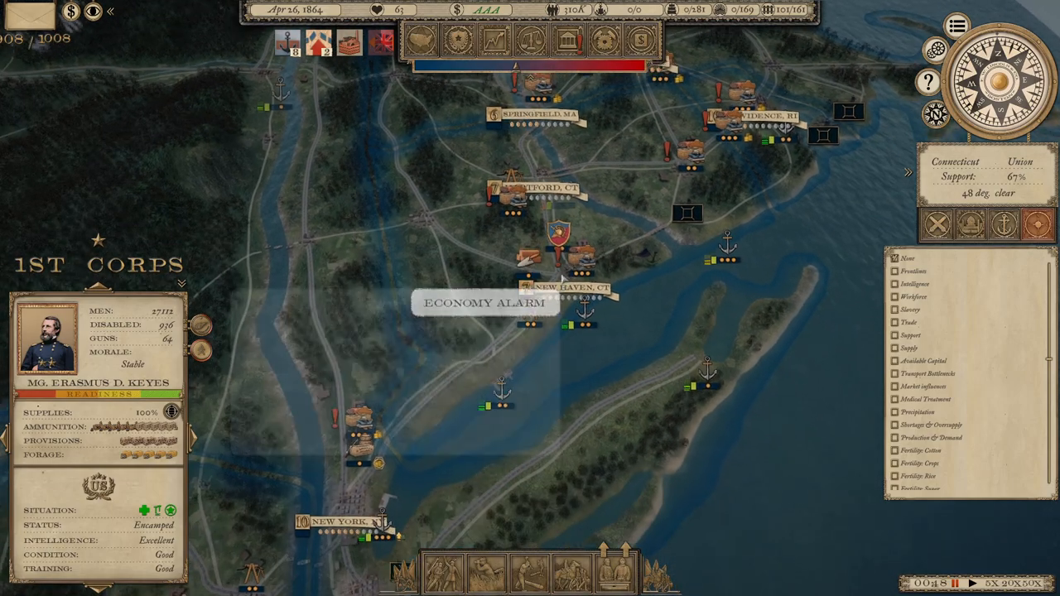
scroll(561, 279, up, 1)
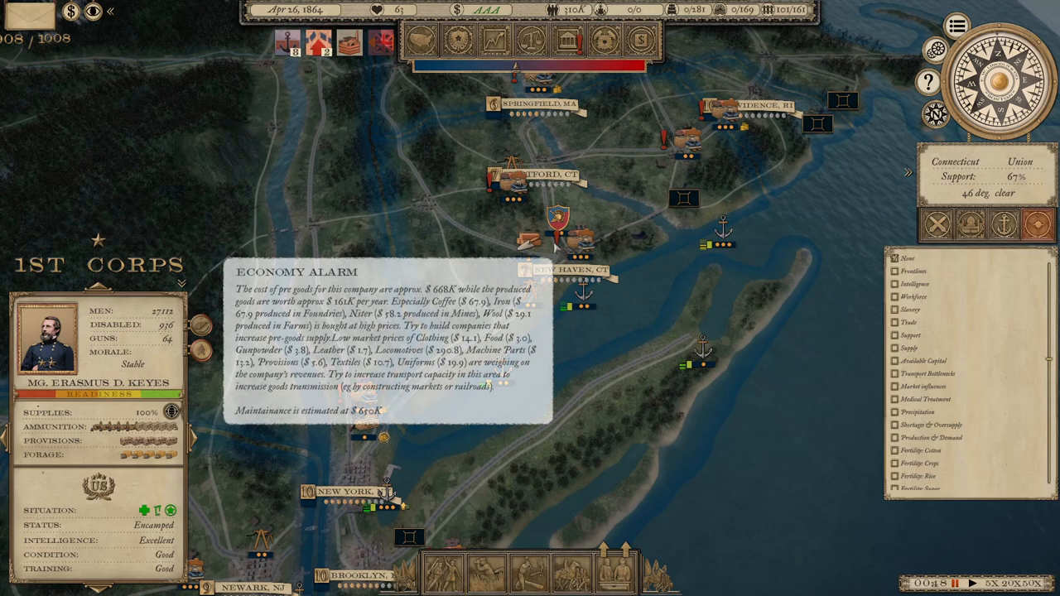
scroll(557, 244, down, 1)
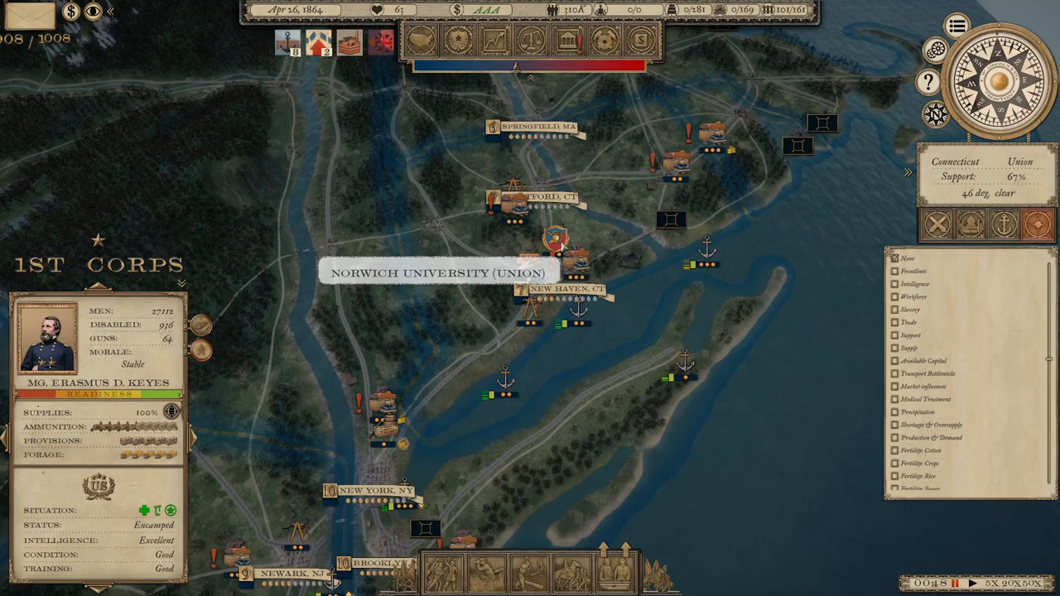
Pan between New Haven, Massachusetts and Philadelphia to read the Trenton-area economy alarms.
key(s)
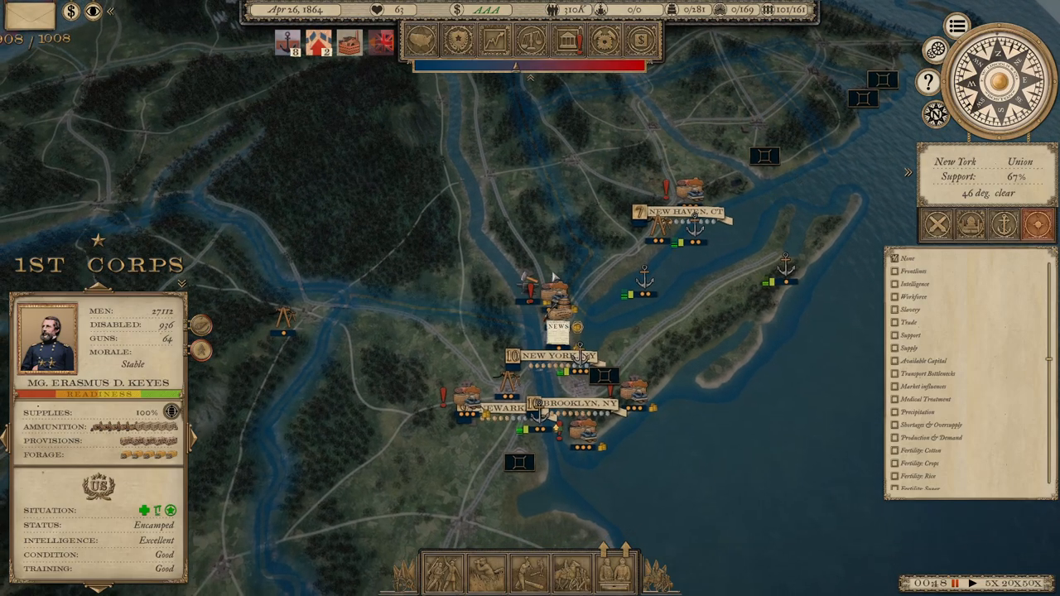
key(s)
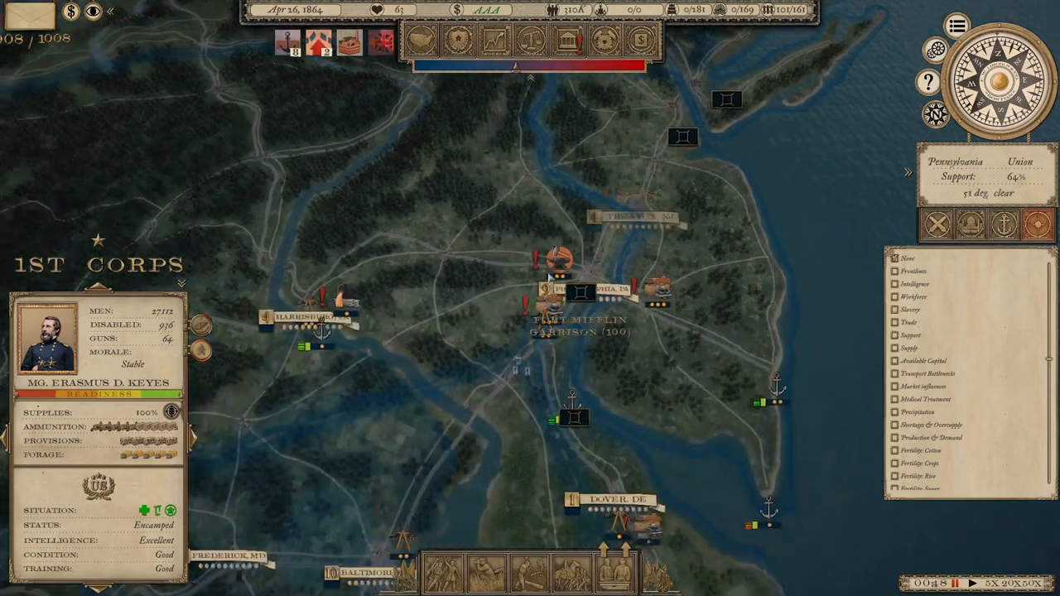
scroll(563, 248, up, 2)
key(w)
key(d)
scroll(662, 289, down, 2)
key(s)
key(a)
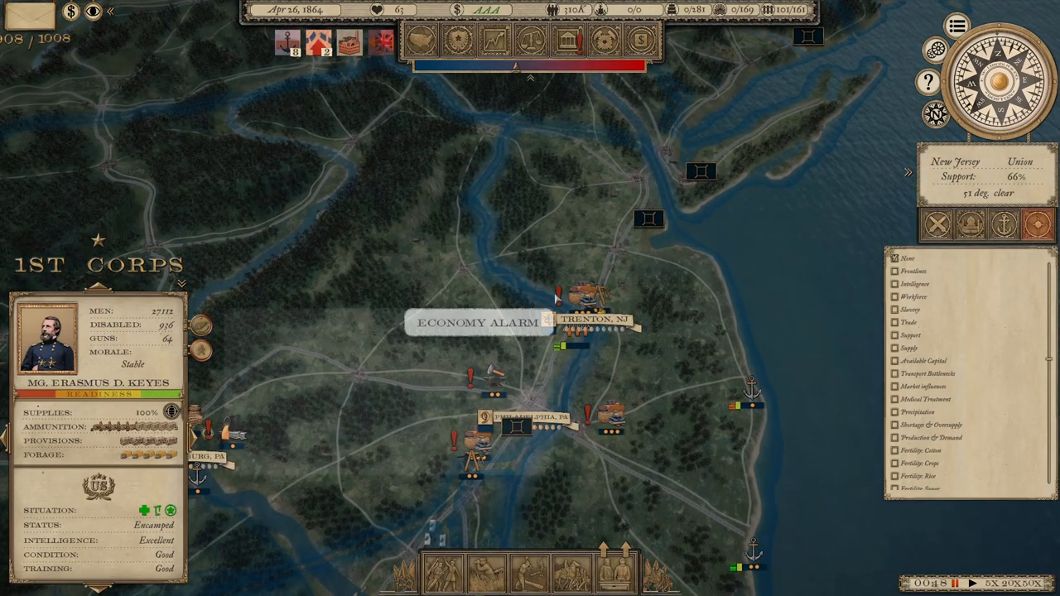
mouse_move(558, 294)
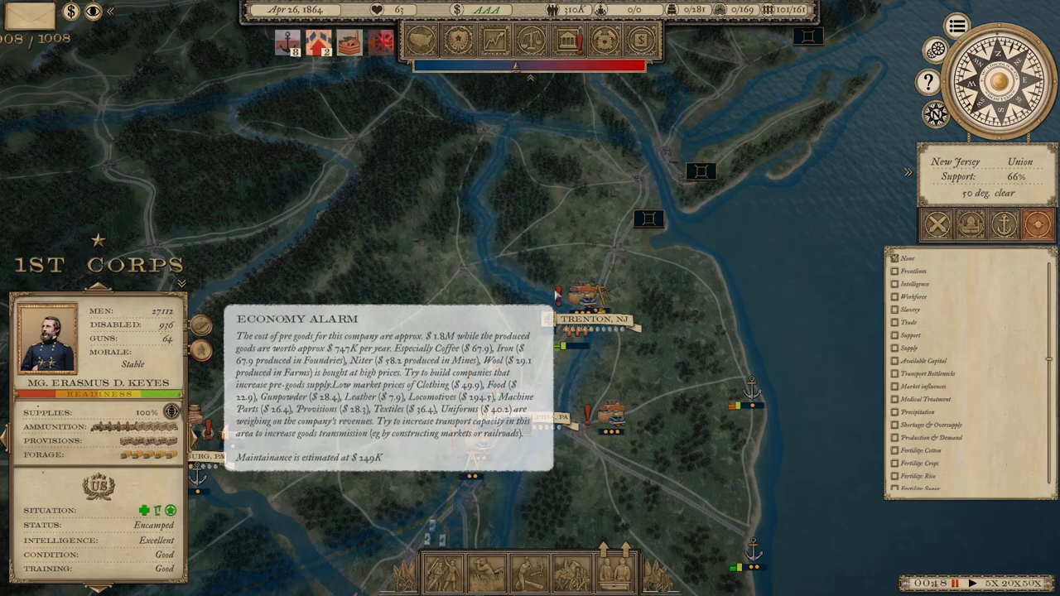
Pan past New York and Baltimore, ending back around Harrisburg and Philadelphia.
key(s)
key(w)
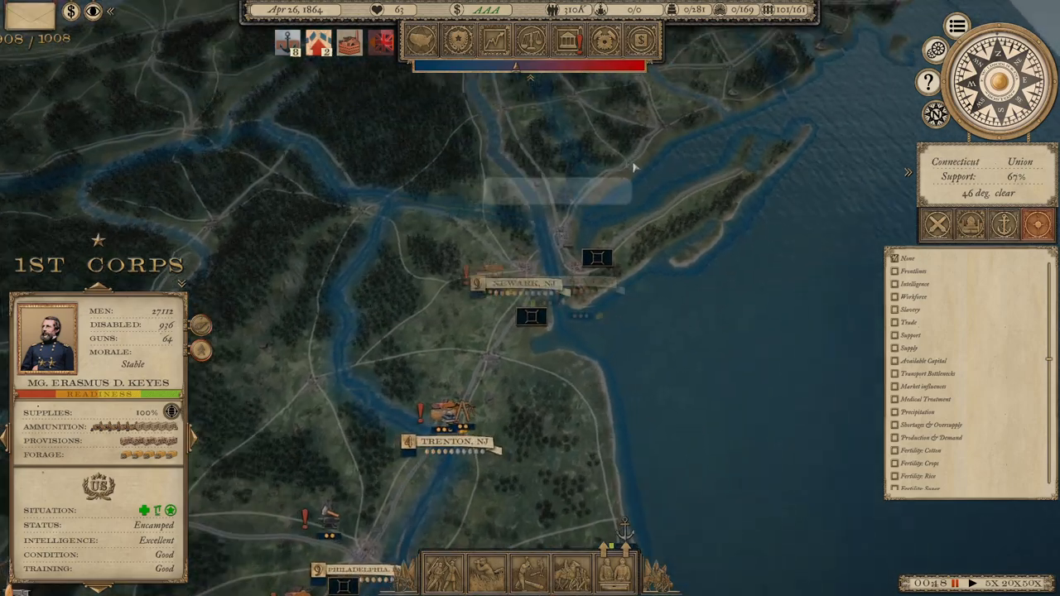
key(d)
scroll(525, 265, down, 3)
scroll(511, 272, up, 3)
key(s)
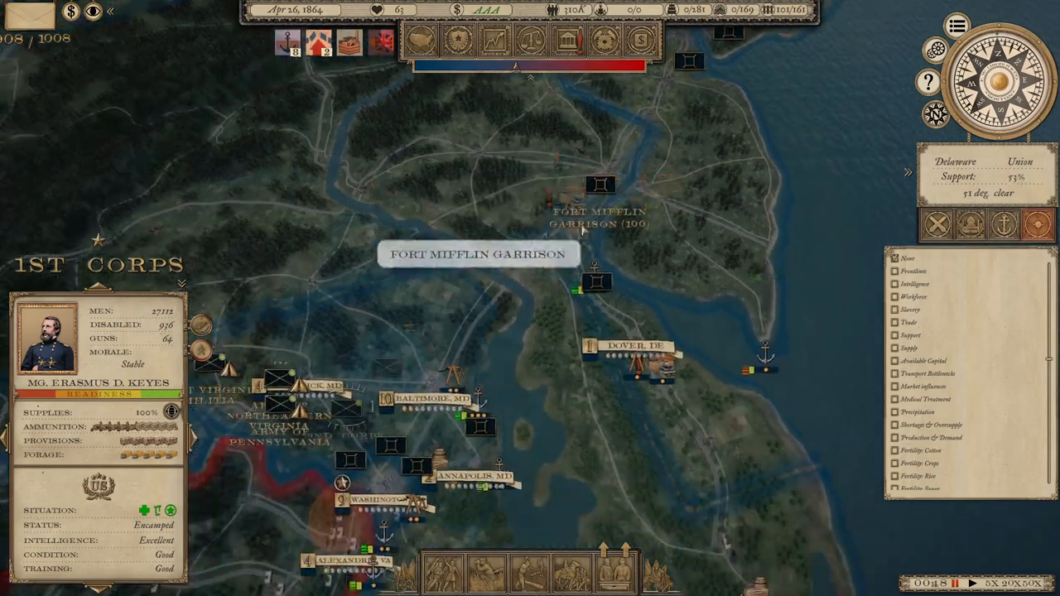
key(w)
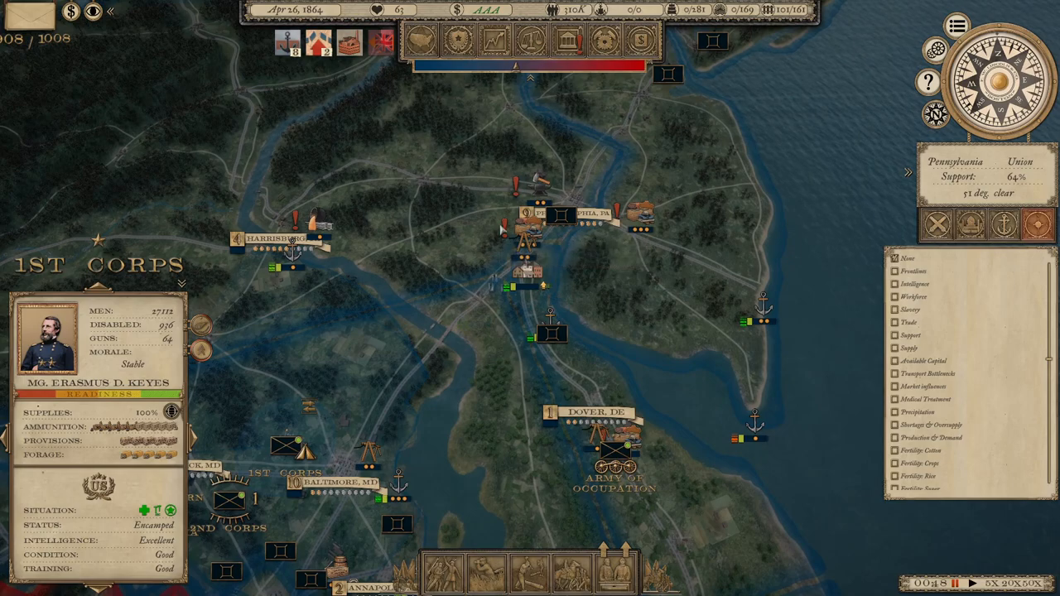
scroll(504, 229, up, 2)
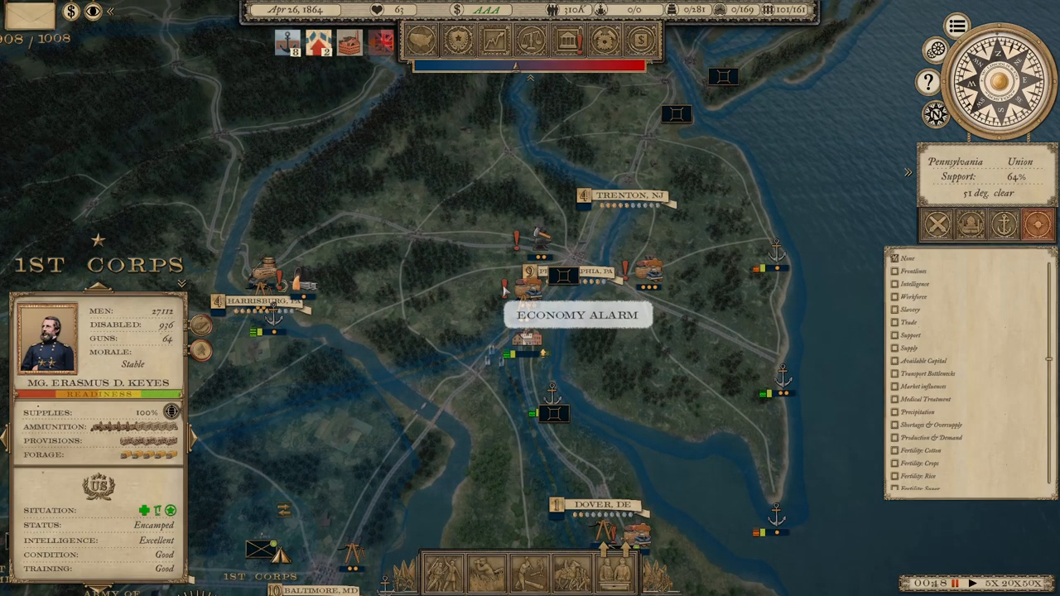
mouse_move(504, 287)
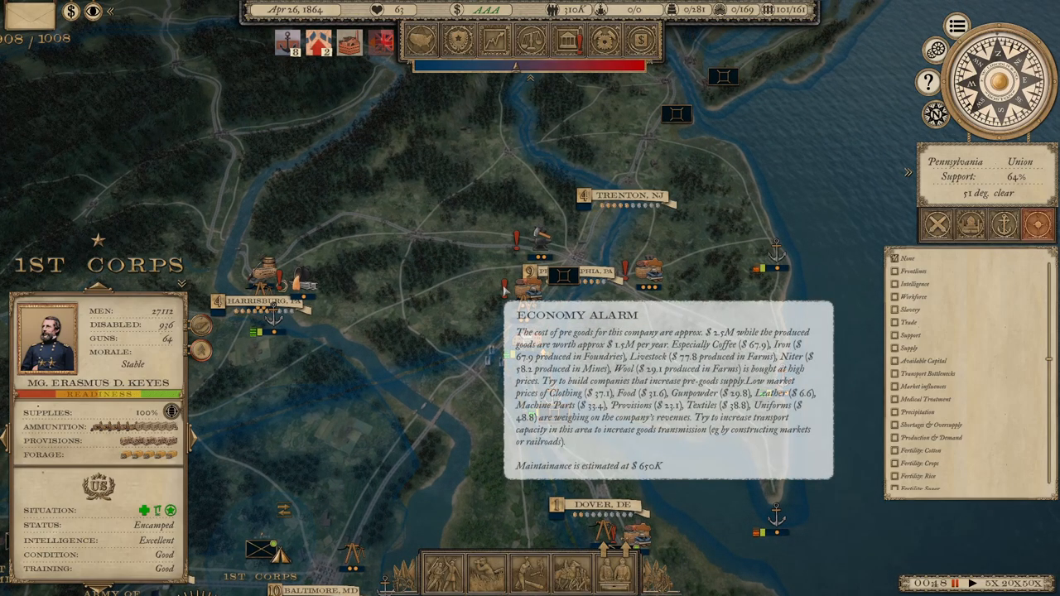
scroll(504, 288, down, 4)
scroll(580, 207, down, 2)
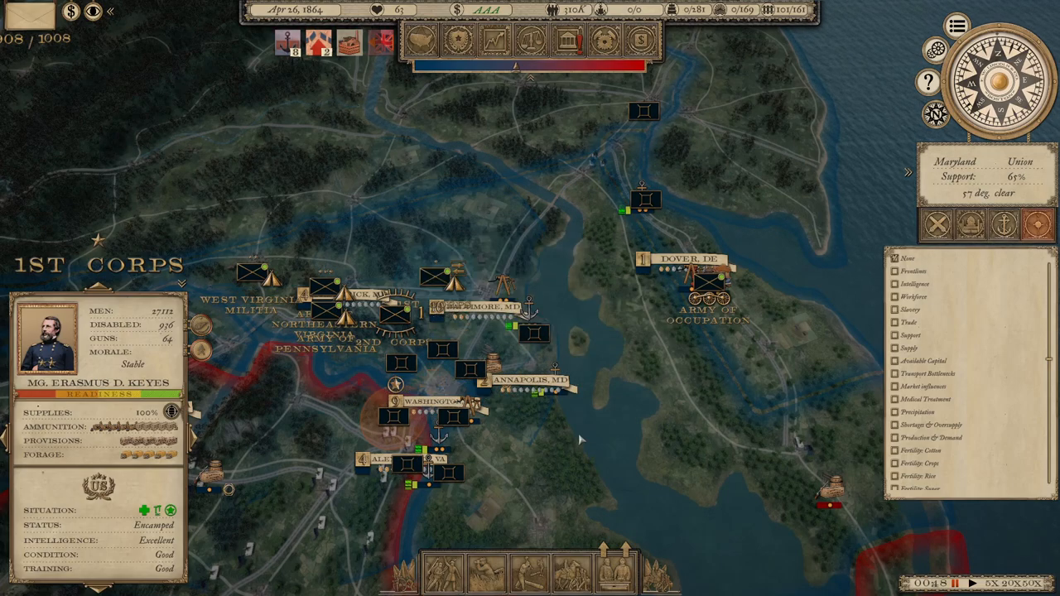
scroll(406, 327, up, 2)
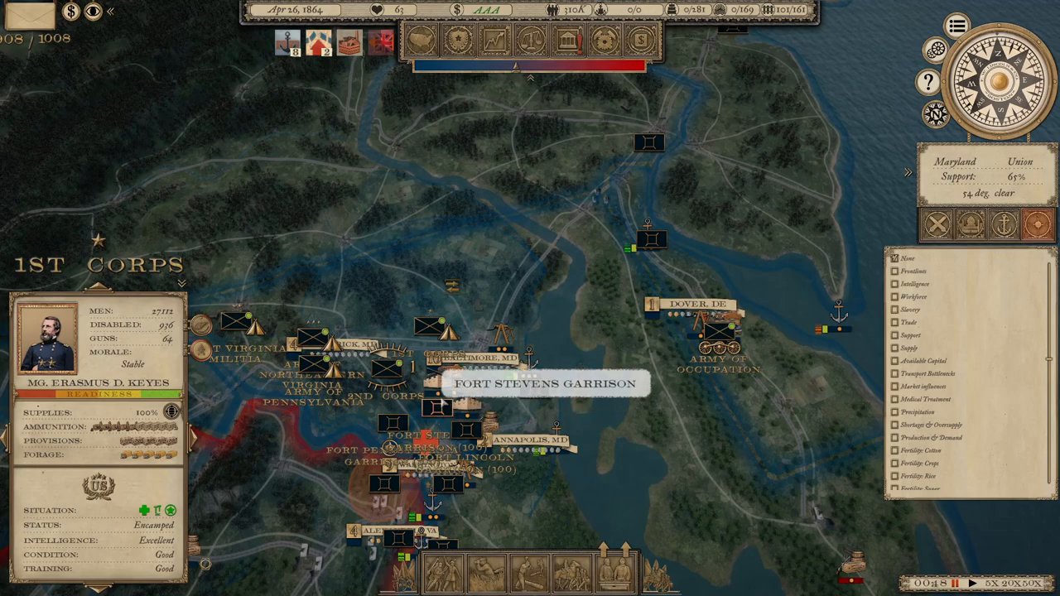
scroll(443, 352, down, 2)
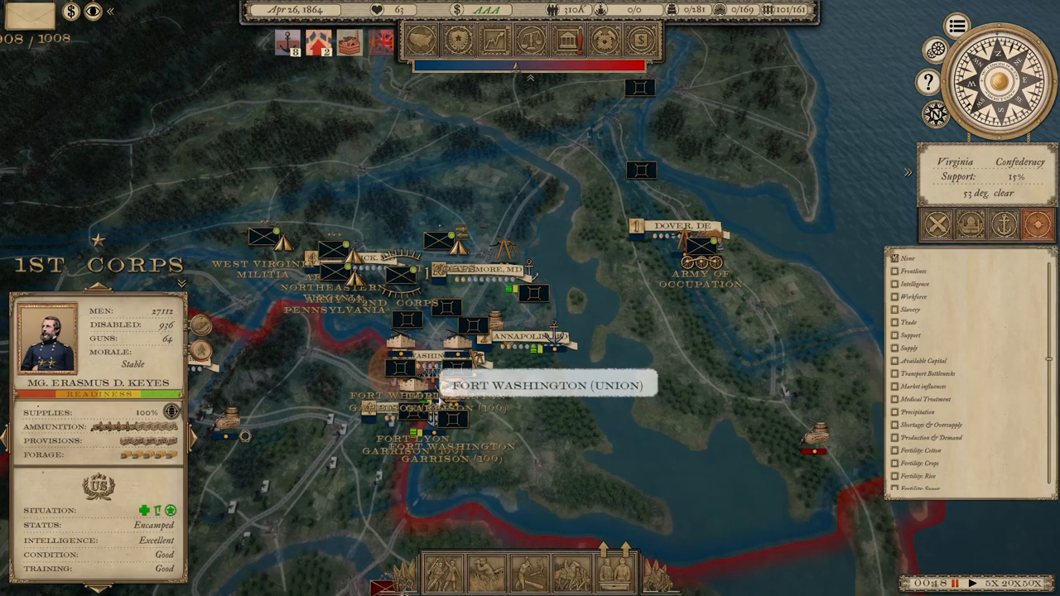
scroll(495, 351, down, 2)
mouse_move(487, 333)
mouse_down()
mouse_move(603, 120)
mouse_move(602, 164)
mouse_up()
scroll(599, 148, down, 2)
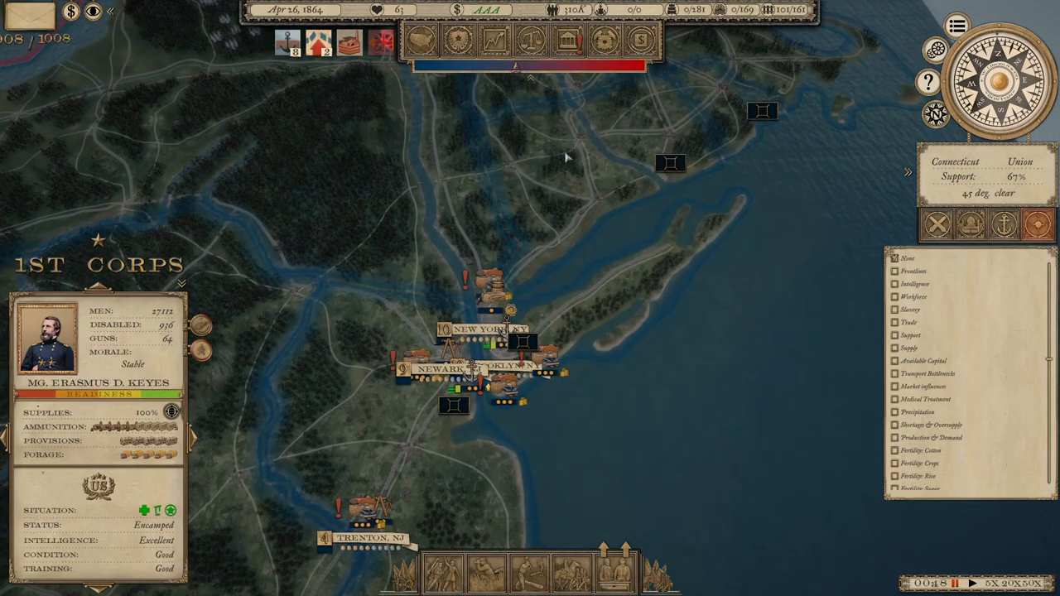
scroll(597, 99, up, 1)
mouse_move(530, 414)
mouse_down()
mouse_move(579, 124)
mouse_move(530, 248)
mouse_up()
mouse_move(500, 376)
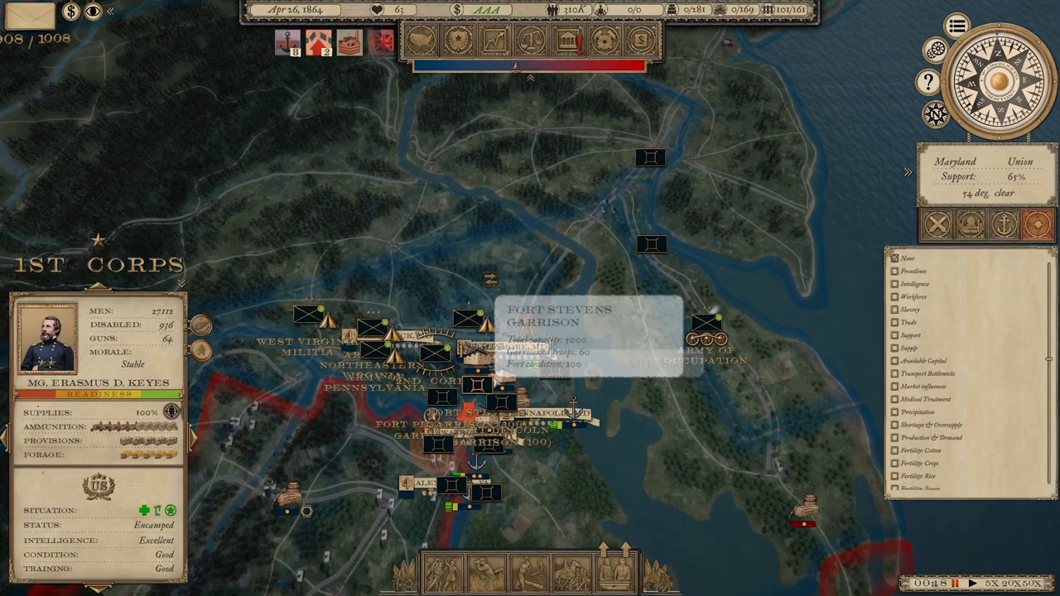
scroll(495, 324, down, 2)
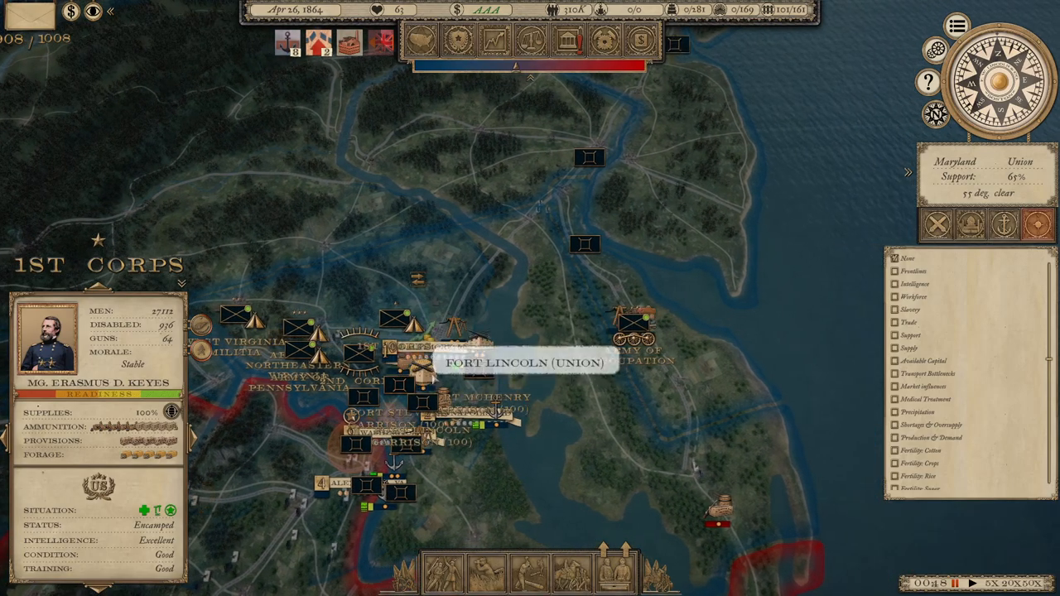
scroll(447, 398, down, 2)
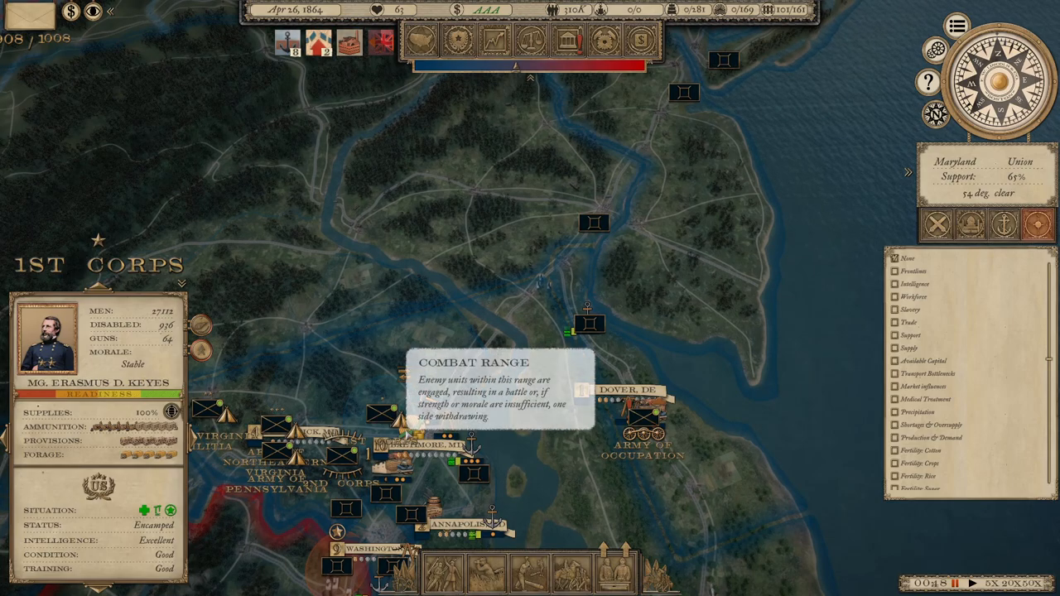
scroll(406, 421, down, 2)
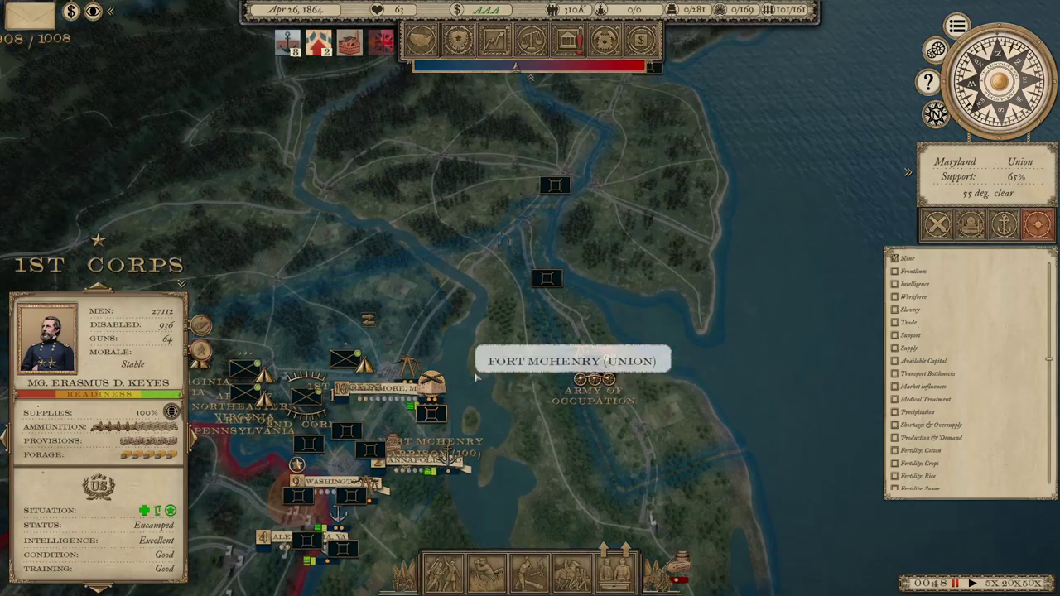
mouse_move(493, 381)
mouse_down()
mouse_move(543, 213)
mouse_move(518, 333)
mouse_up()
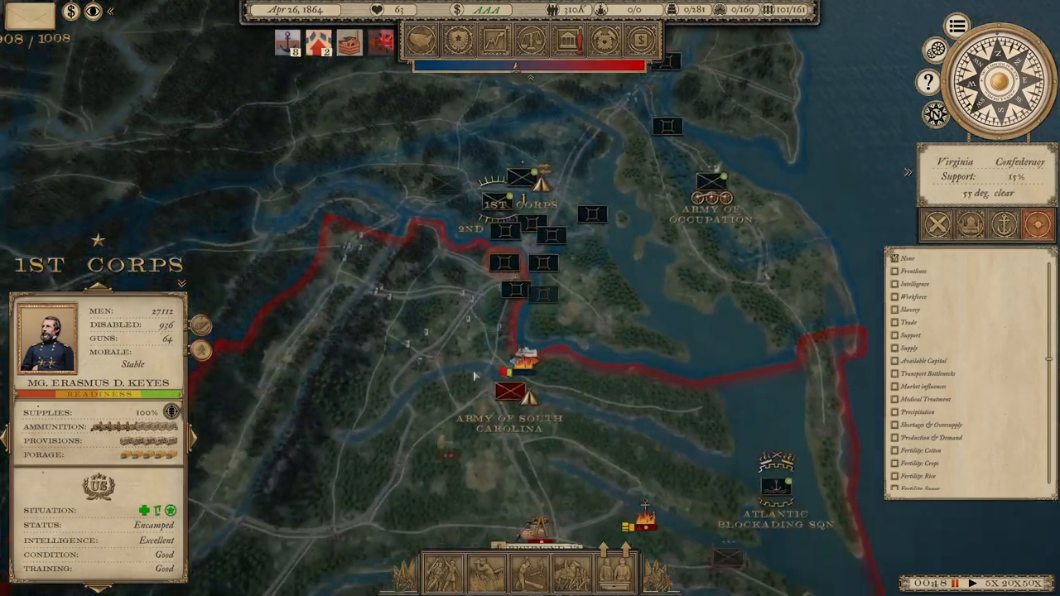
scroll(515, 273, up, 3)
scroll(514, 274, down, 3)
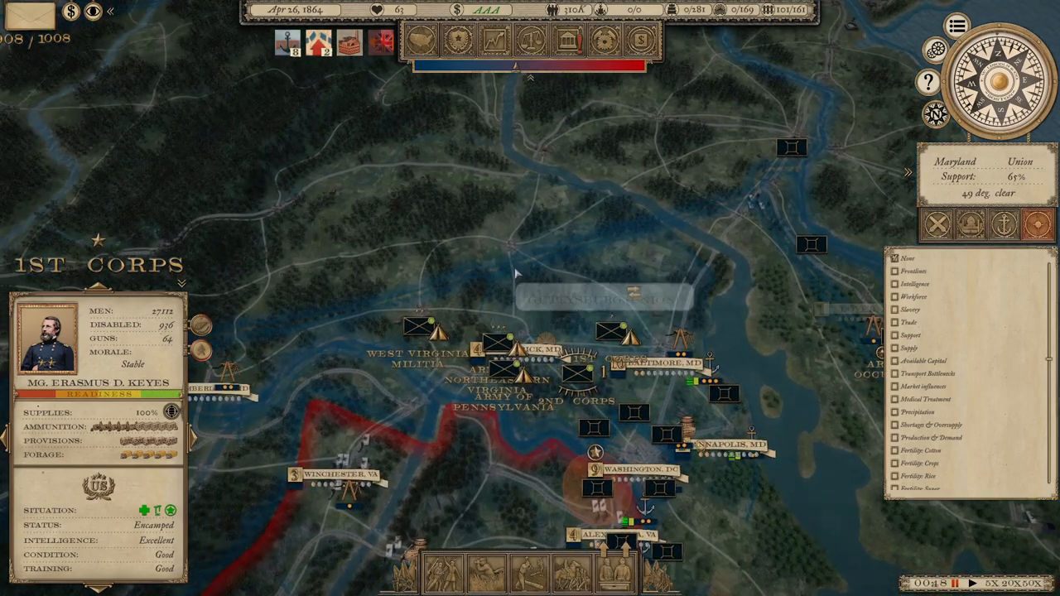
scroll(515, 273, down, 2)
drag(519, 274, 487, 380)
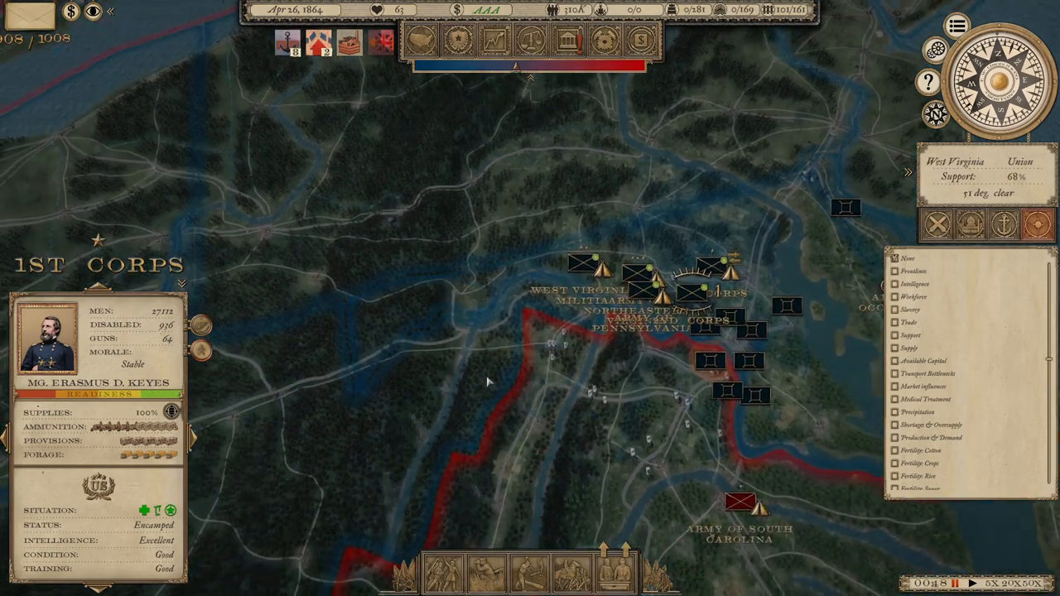
scroll(487, 381, down, 3)
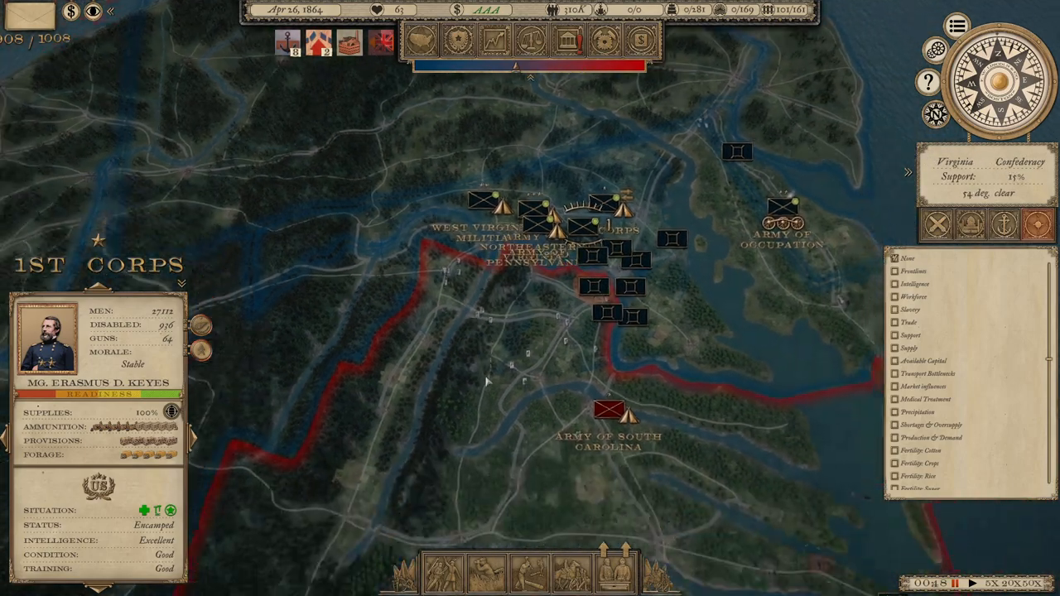
scroll(488, 314, down, 2)
scroll(491, 234, down, 2)
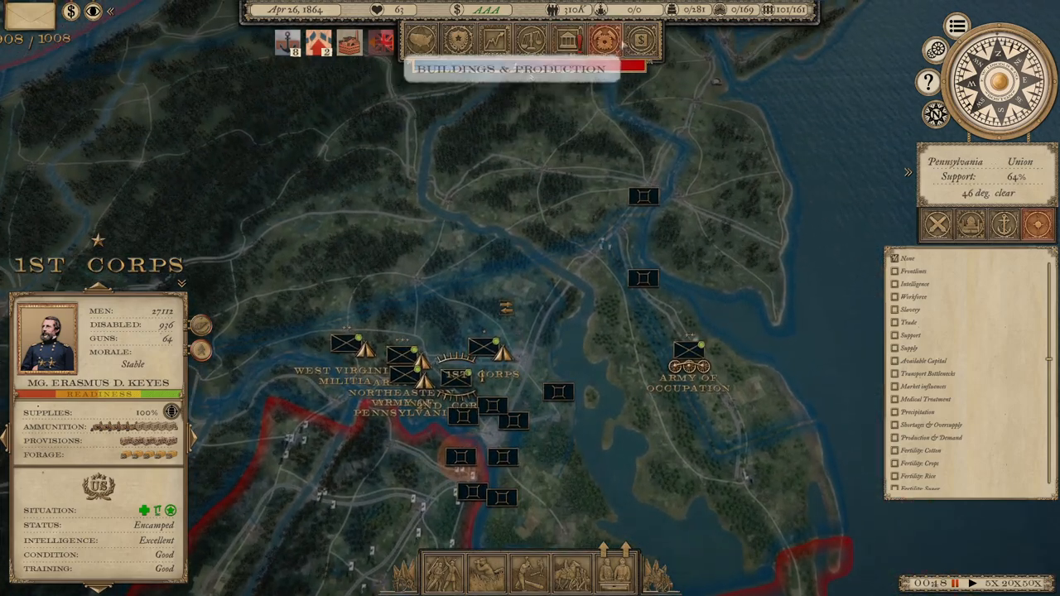
Bring up the goods and trade market overview from the $ toolbar button.
click(640, 40)
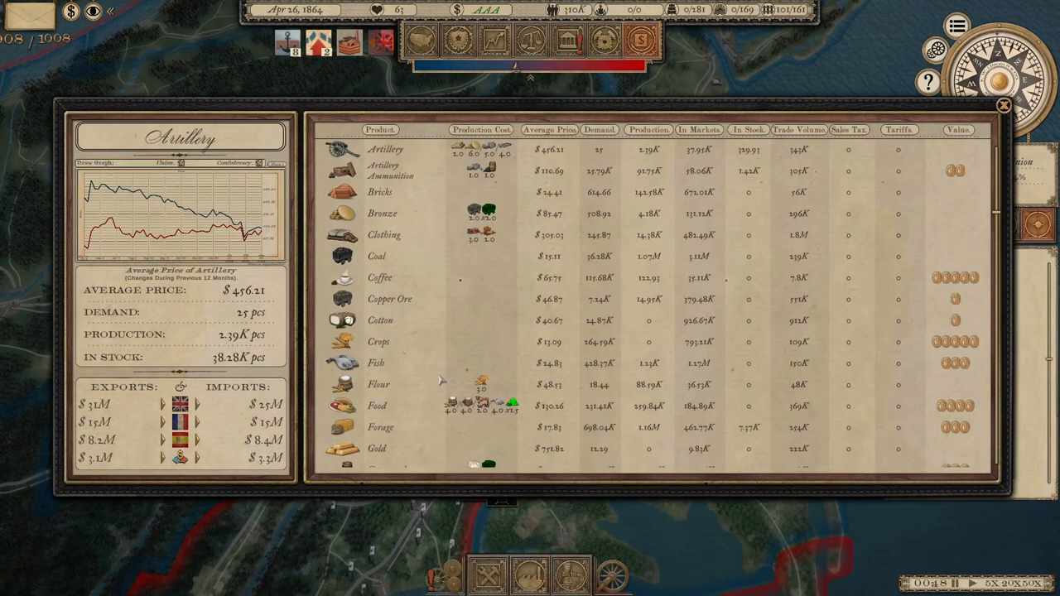
scroll(437, 389, down, 3)
scroll(436, 391, down, 1)
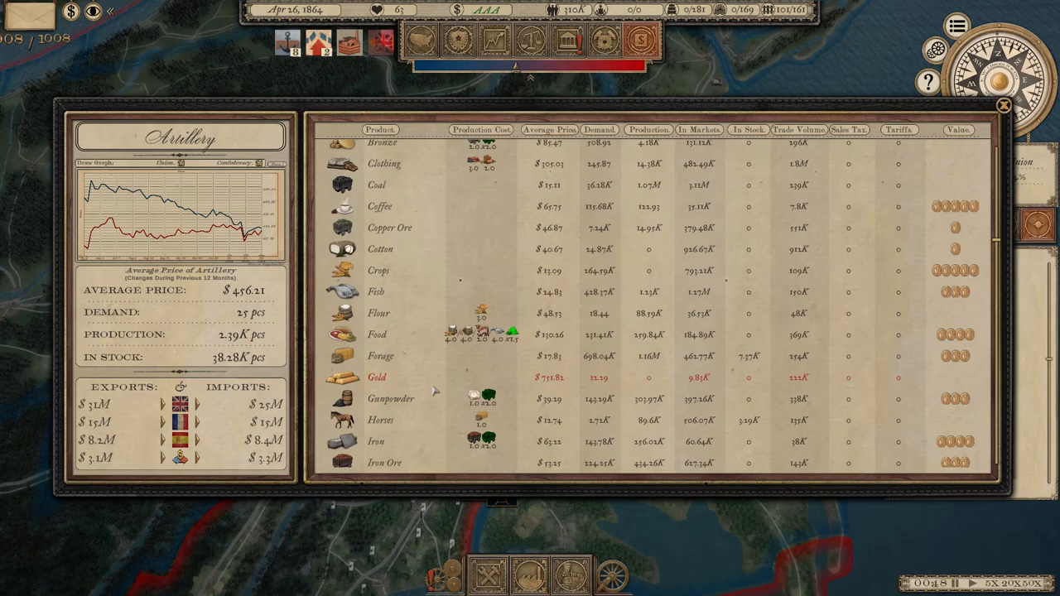
scroll(430, 393, down, 3)
scroll(428, 398, down, 3)
scroll(428, 397, down, 2)
scroll(428, 397, down, 1)
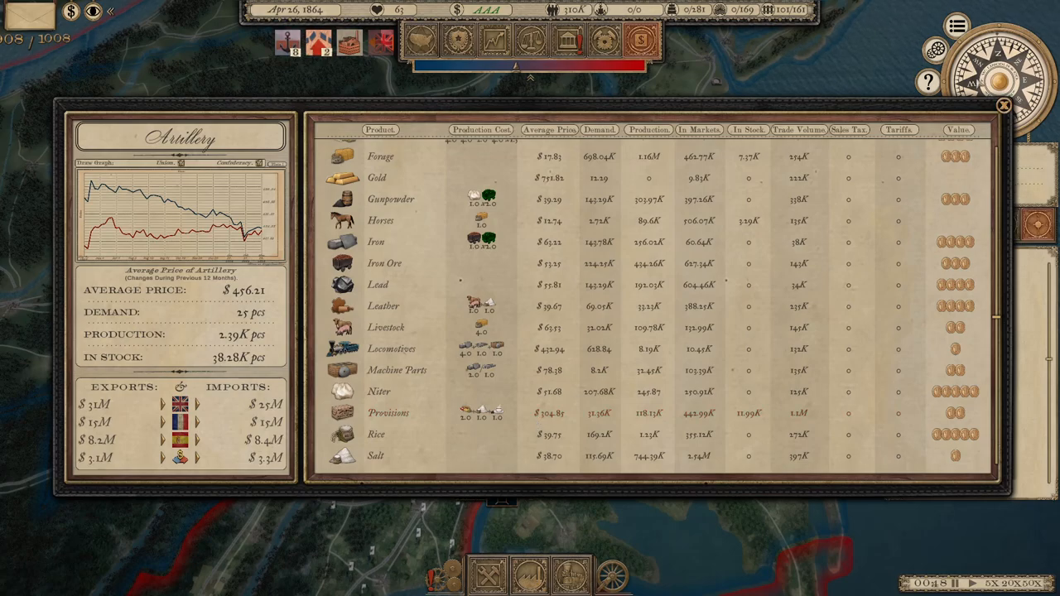
Close the goods market, review the Military weapons list, and return to the map.
click(1003, 105)
scroll(559, 348, down, 3)
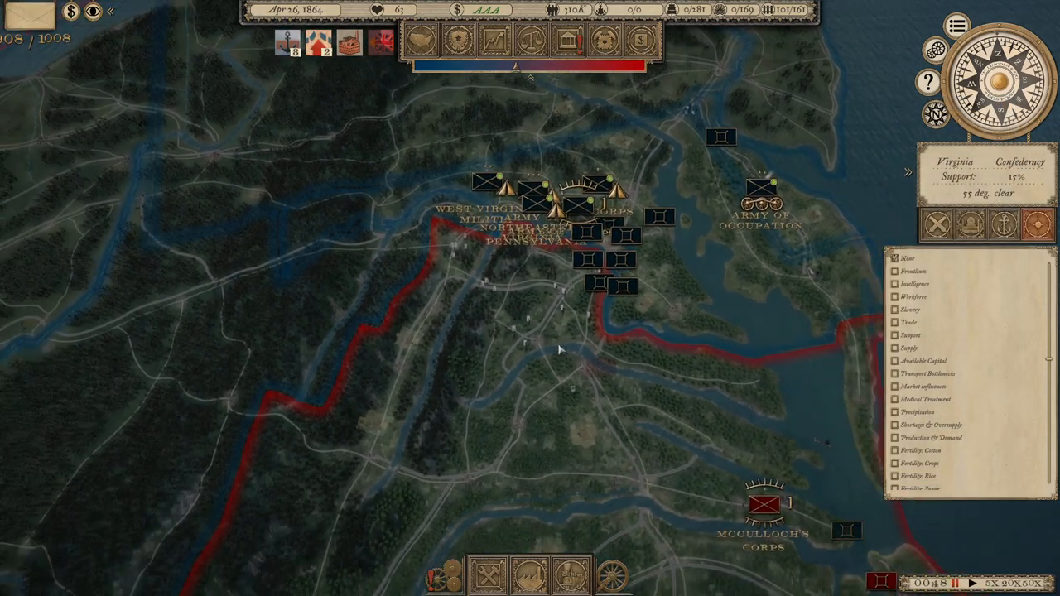
scroll(578, 316, up, 2)
scroll(578, 316, down, 2)
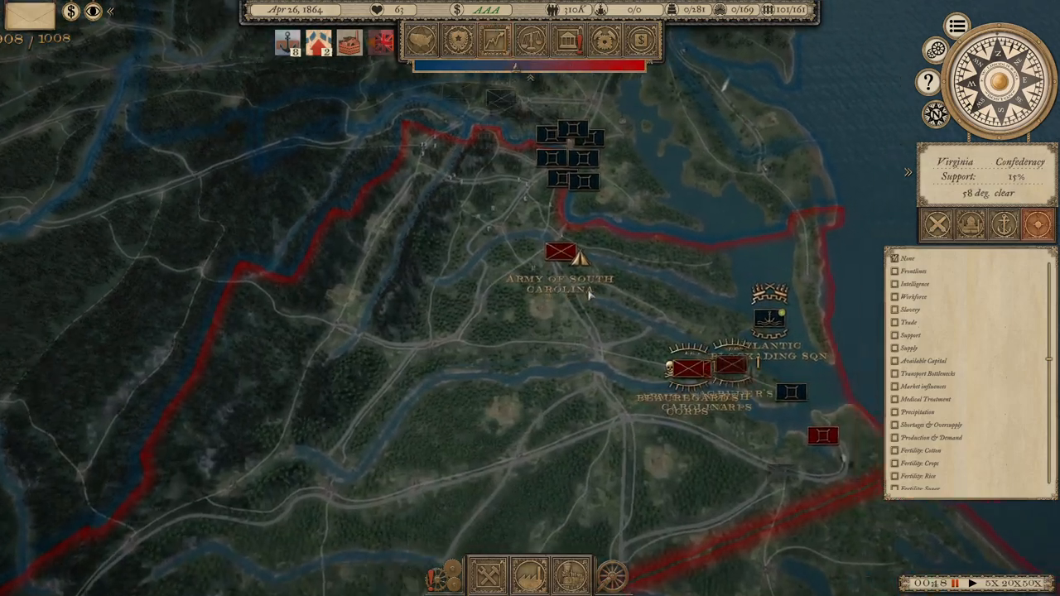
scroll(513, 249, up, 2)
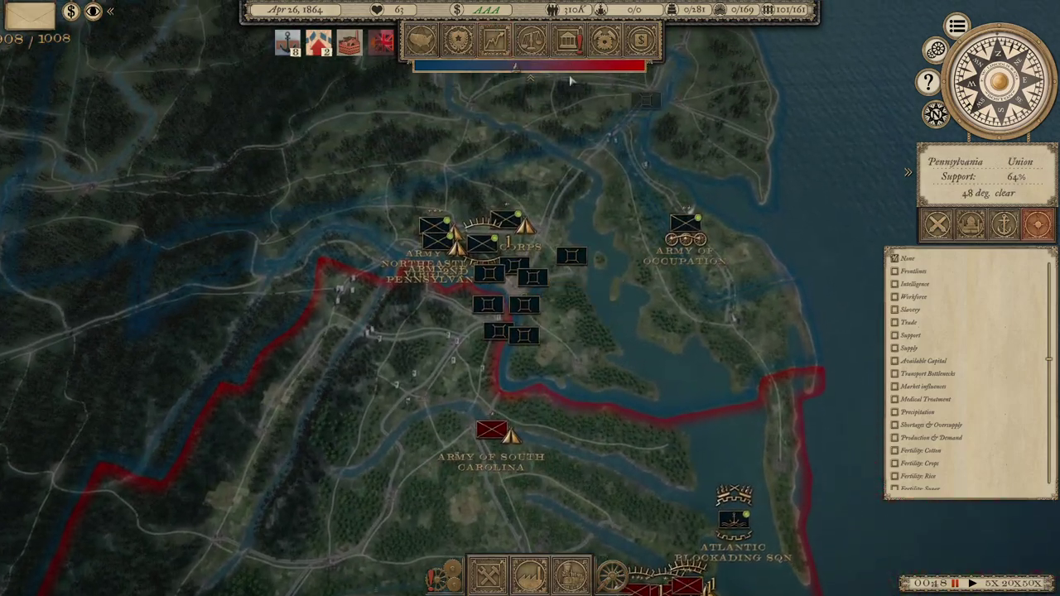
click(459, 39)
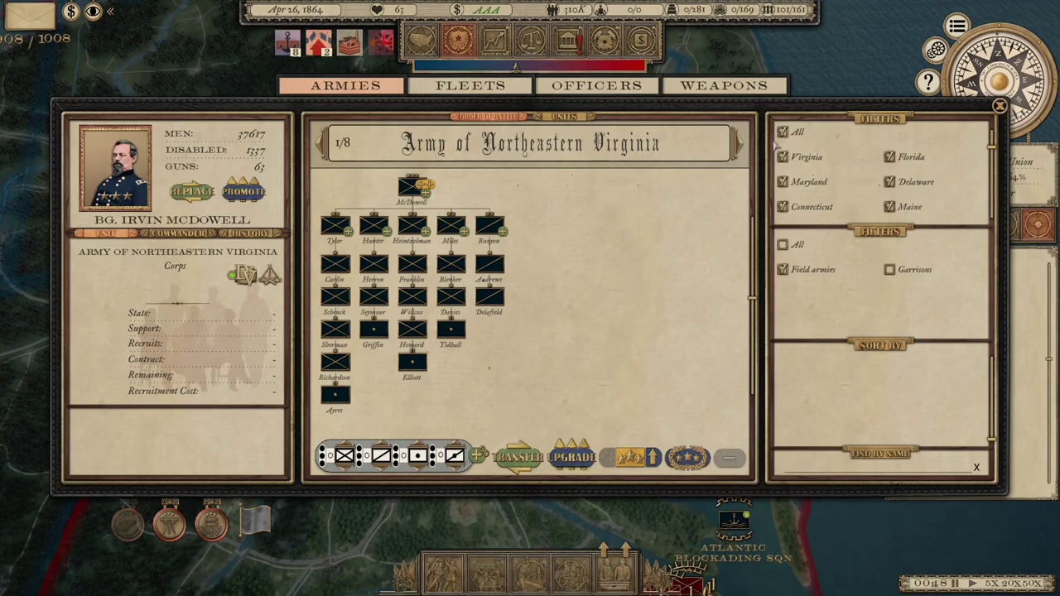
click(724, 85)
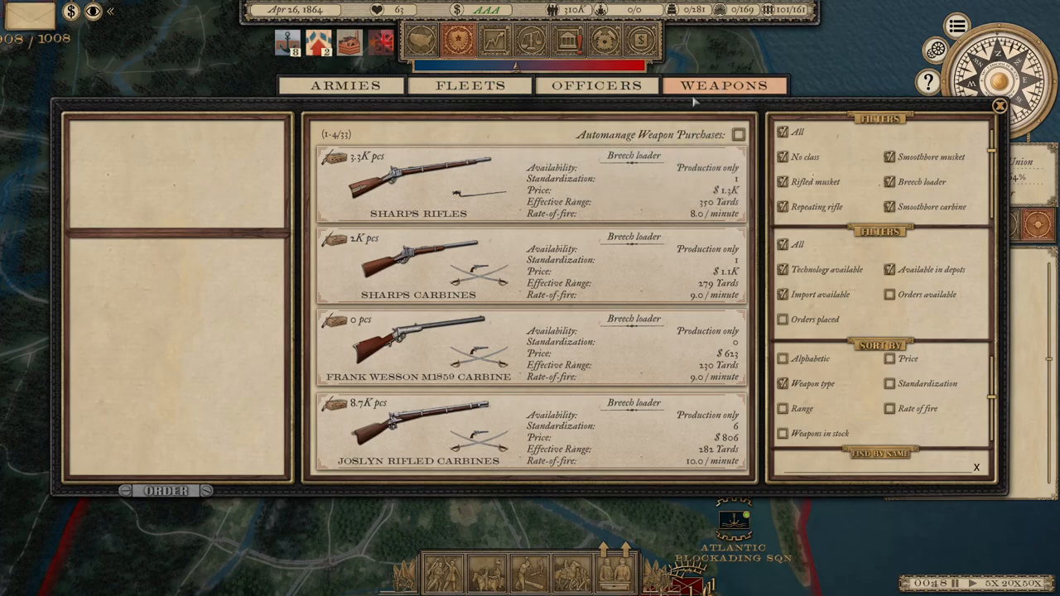
click(999, 106)
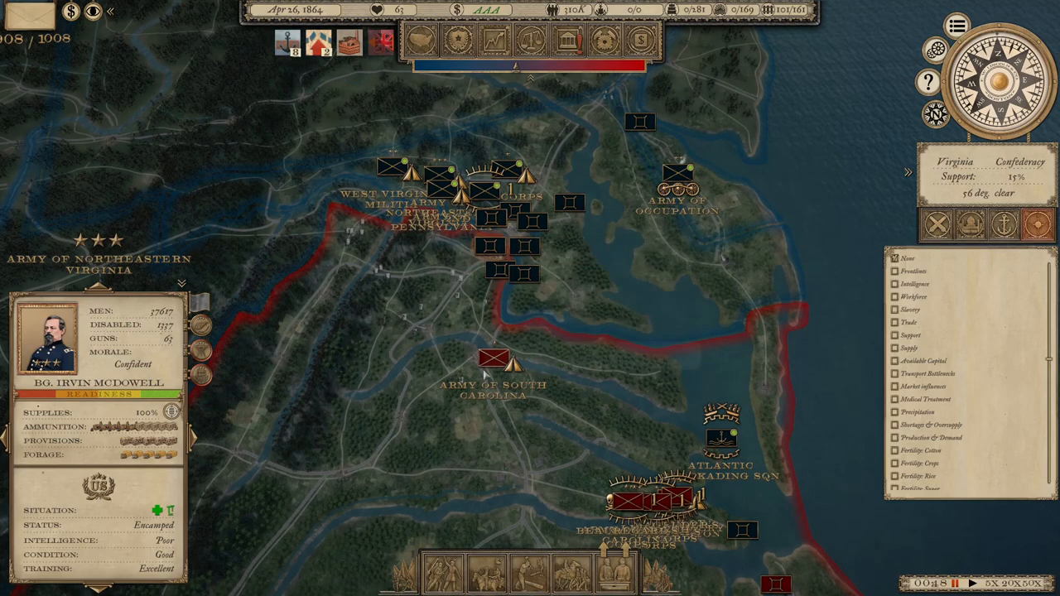
scroll(485, 363, up, 2)
scroll(485, 363, up, 1)
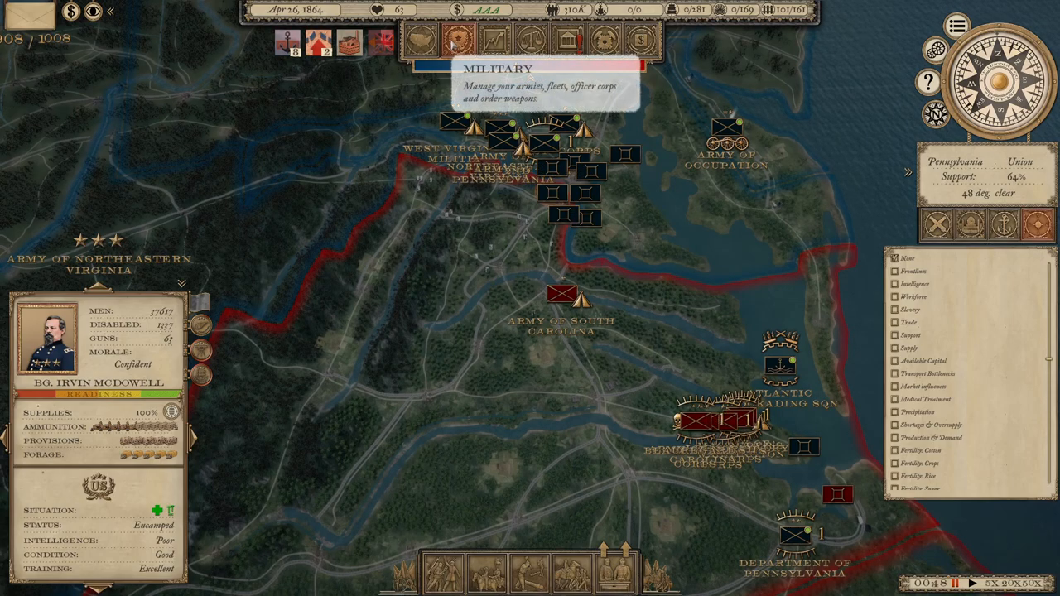
Browse the subsidy projects and federal policies tree, then show the Union finances summary.
click(531, 38)
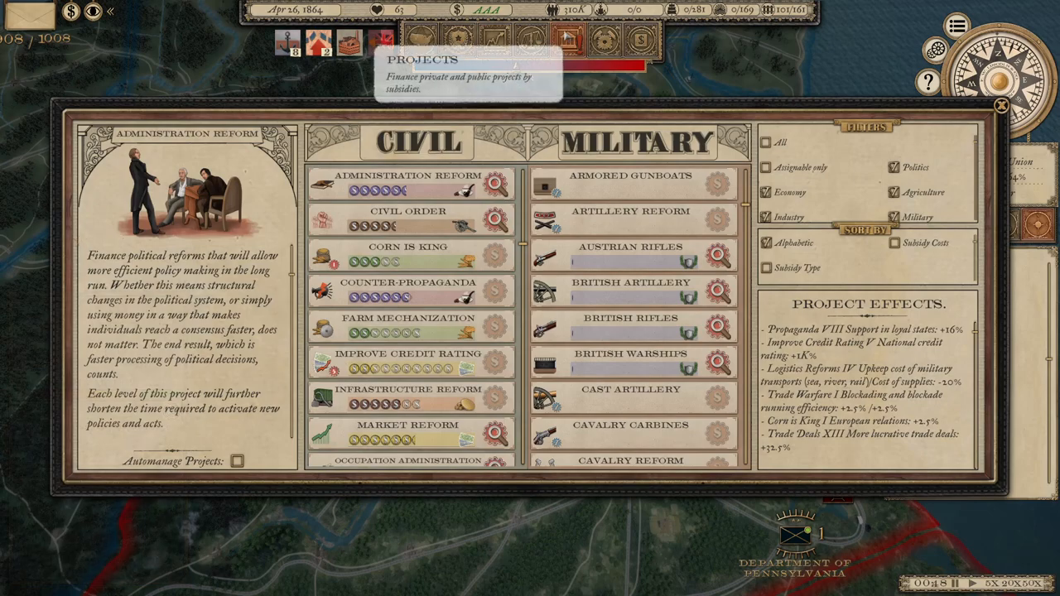
click(531, 38)
scroll(314, 281, down, 2)
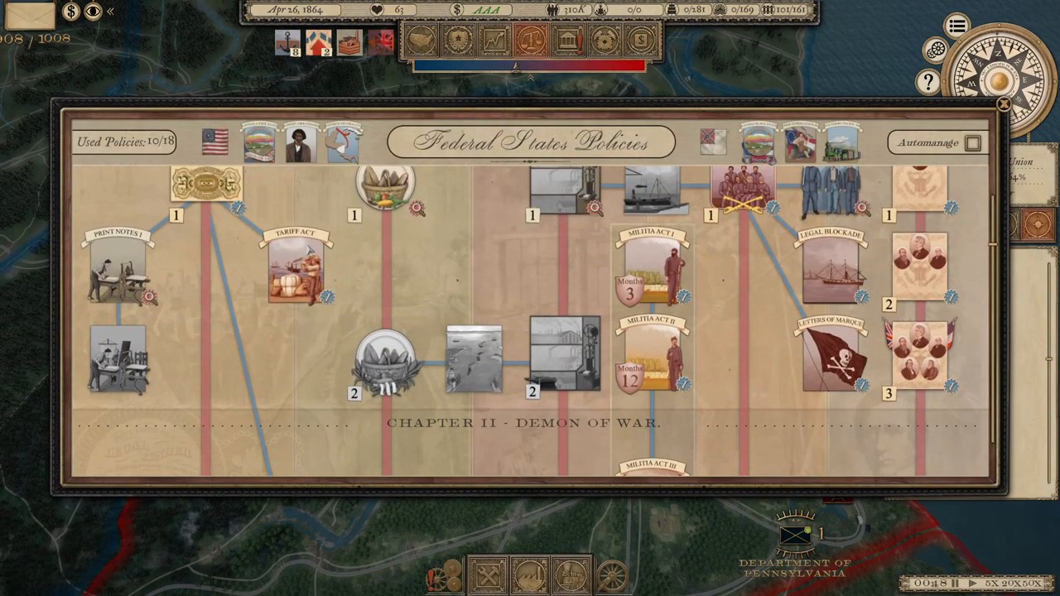
scroll(310, 250, down, 1)
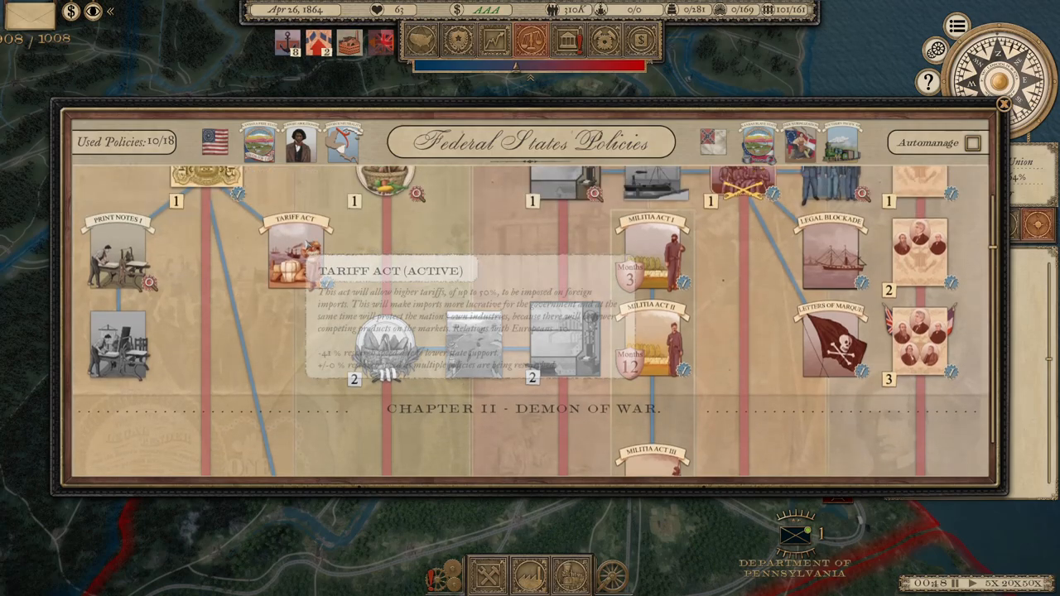
scroll(310, 250, down, 3)
scroll(311, 250, down, 2)
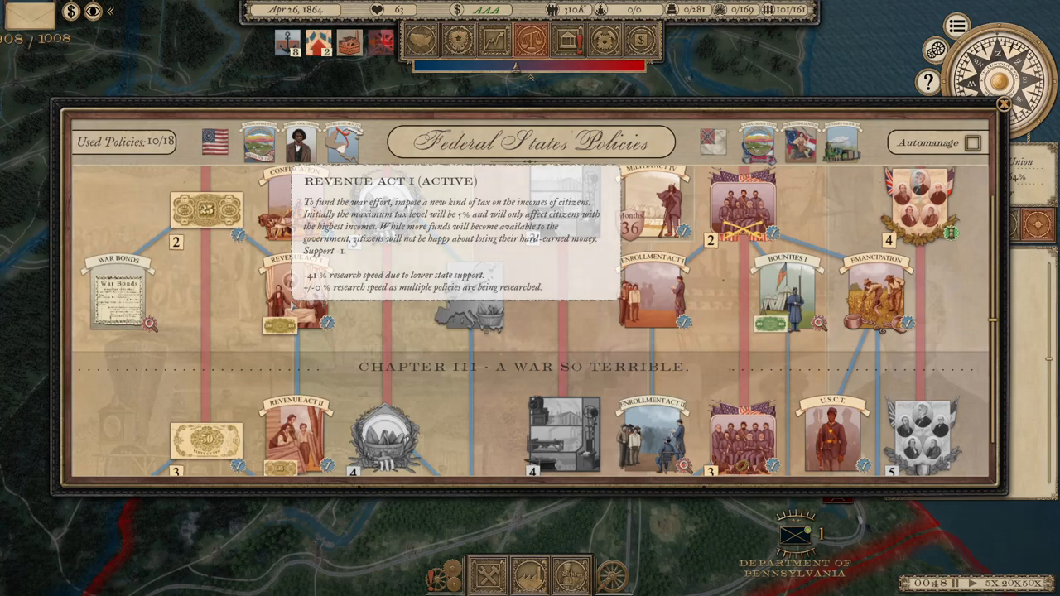
scroll(294, 307, down, 2)
scroll(295, 348, down, 2)
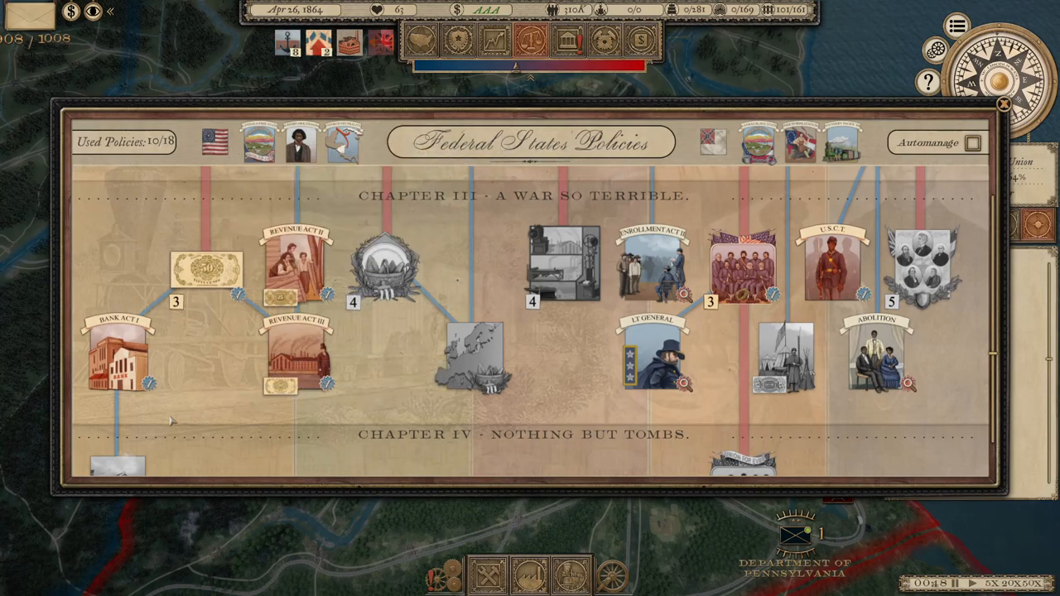
scroll(231, 380, up, 3)
scroll(231, 381, up, 4)
scroll(248, 331, up, 3)
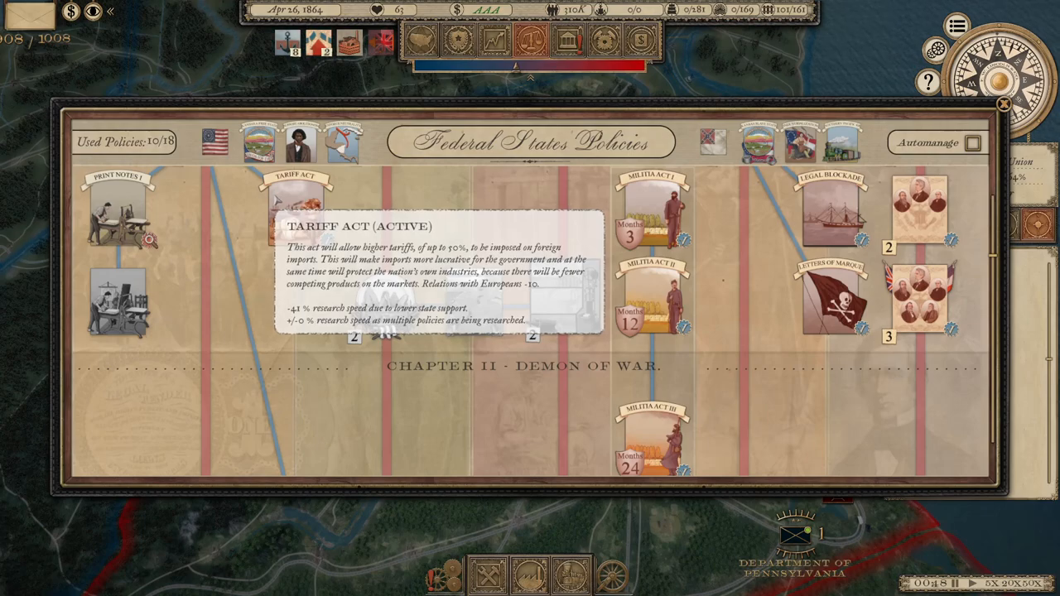
click(495, 41)
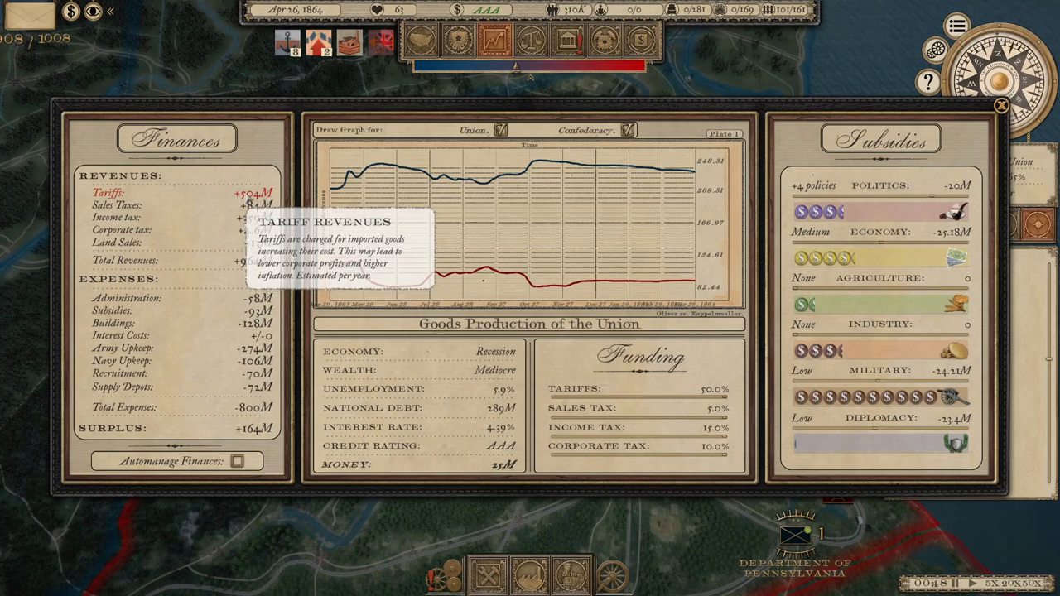
Return to the Federal States Policies tree at Chapter II - Demon of War.
click(534, 45)
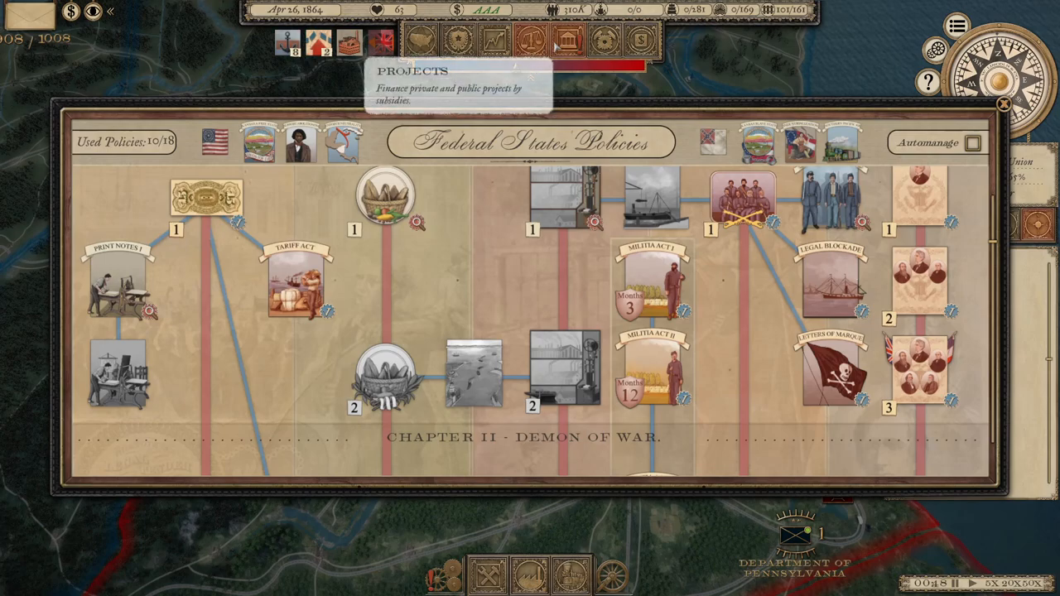
click(557, 46)
scroll(432, 321, down, 4)
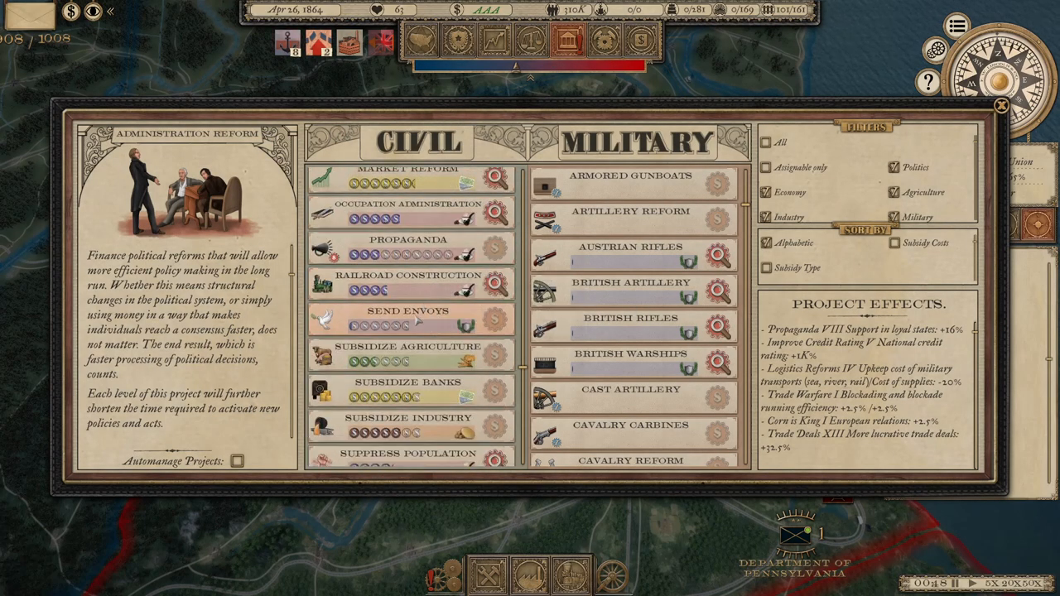
click(422, 315)
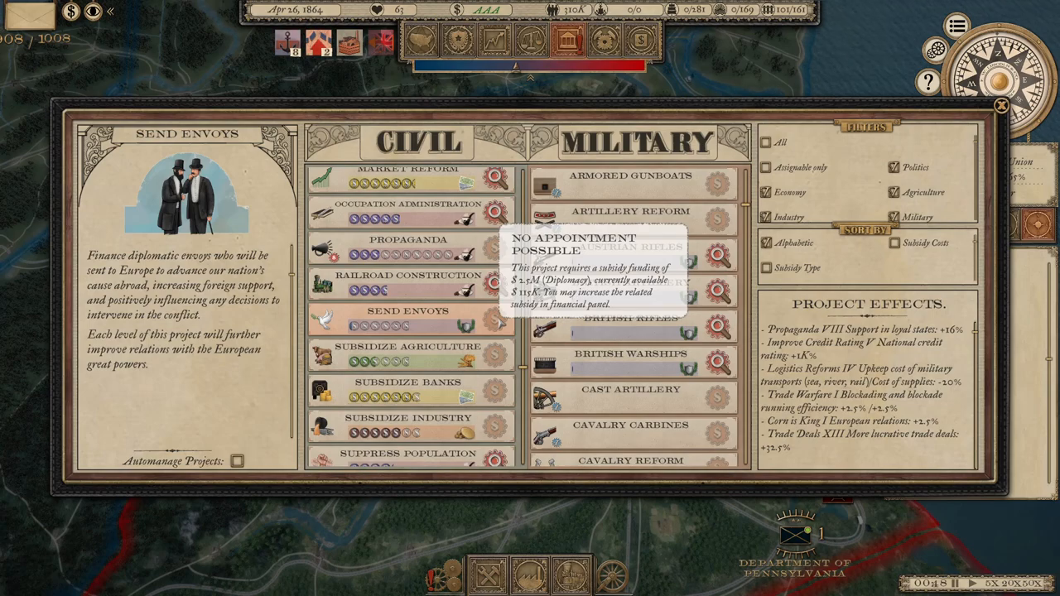
scroll(497, 315, up, 2)
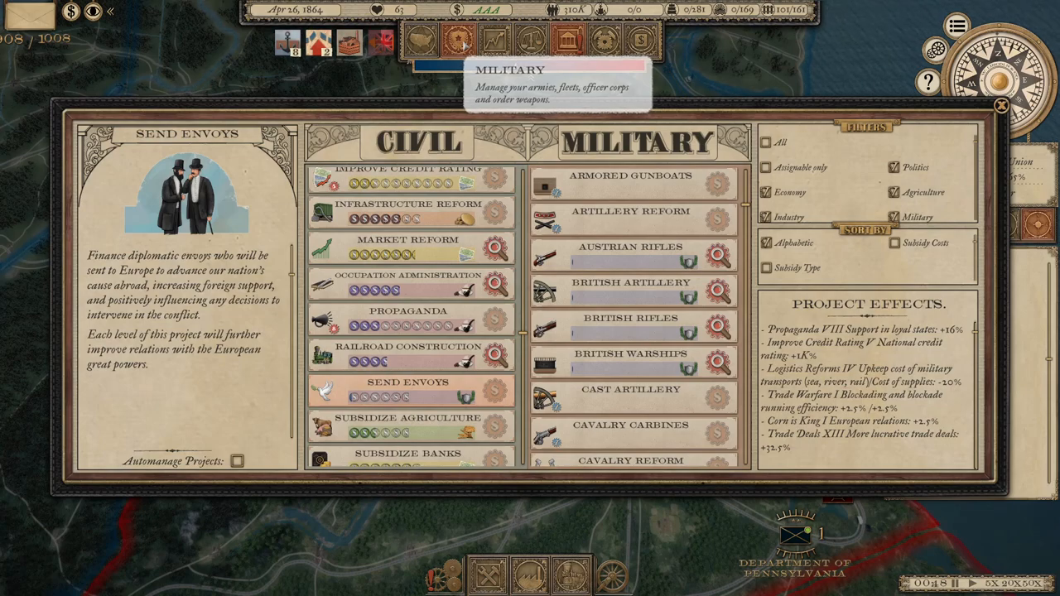
Return to the Federal States Policies tree to view the lower Chapter II acts.
click(530, 42)
scroll(414, 315, down, 3)
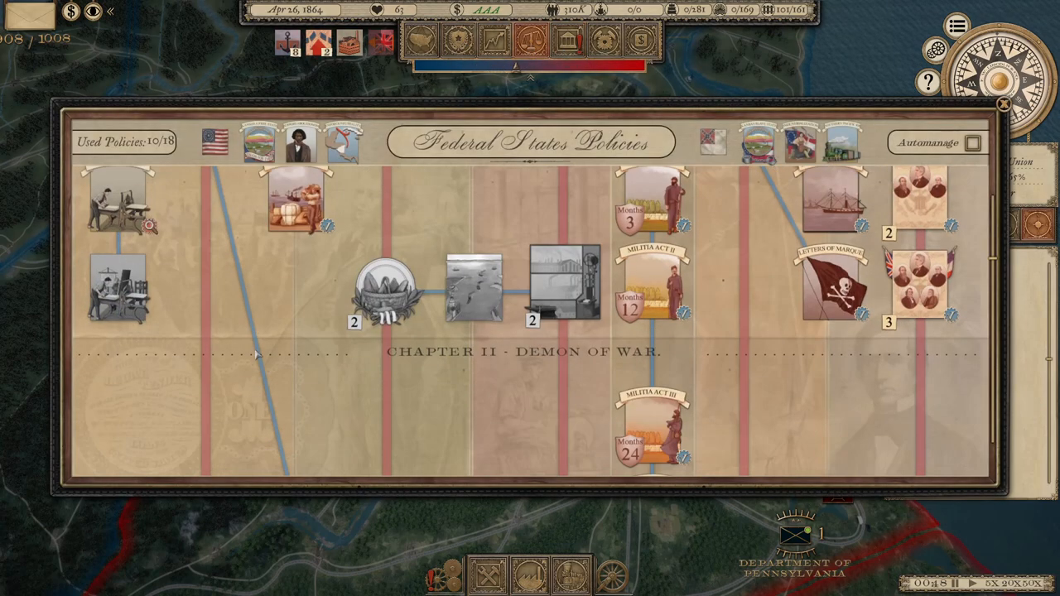
scroll(331, 331, down, 3)
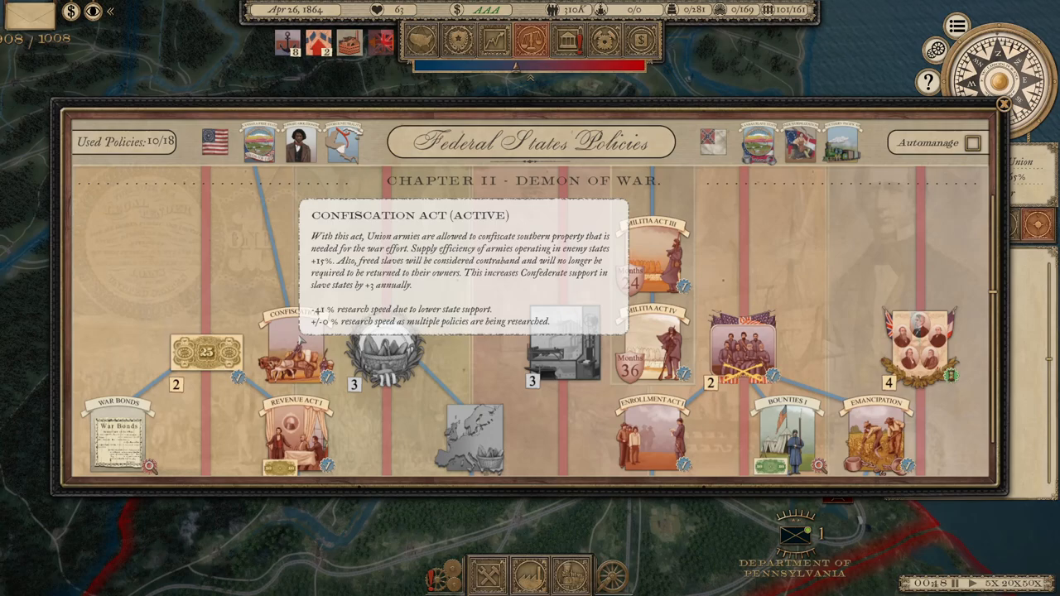
Read the Counter-Propaganda and Occupation Administration project descriptions, then view the finances overview.
click(566, 42)
scroll(414, 249, down, 1)
scroll(414, 215, up, 1)
scroll(411, 215, down, 2)
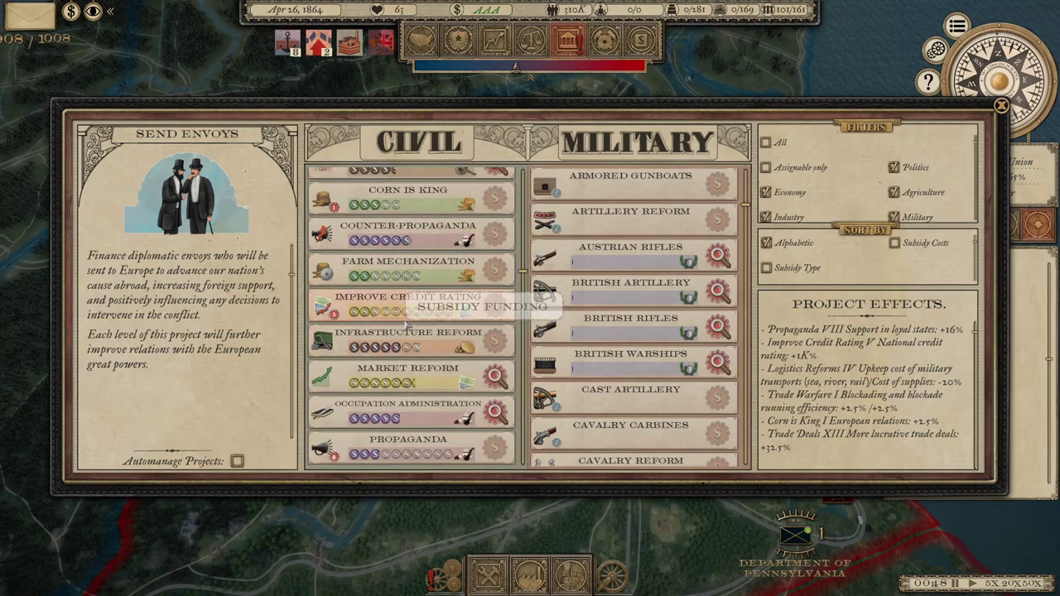
click(408, 241)
scroll(258, 352, down, 2)
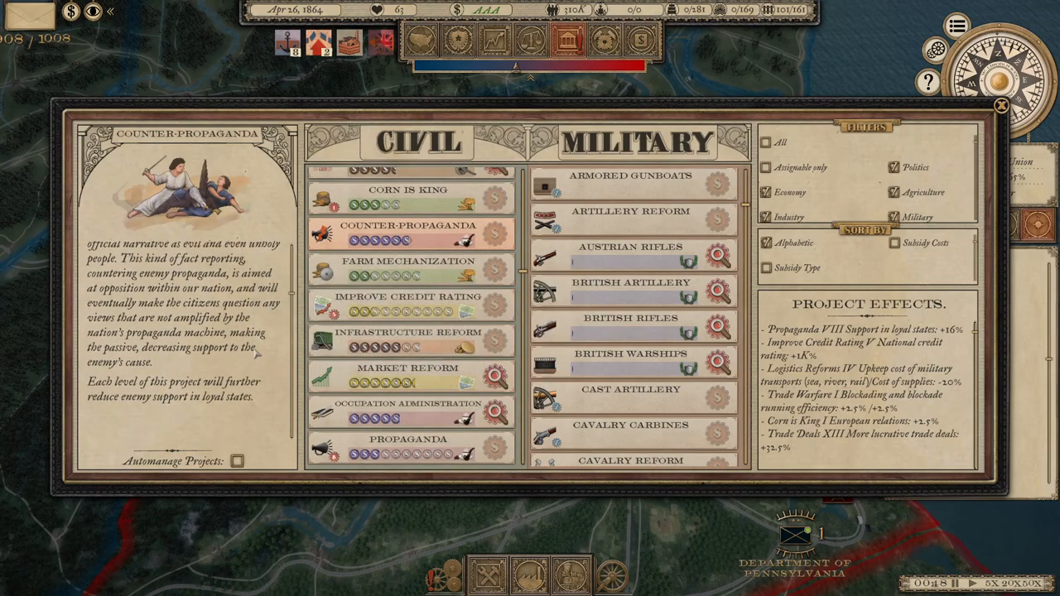
scroll(257, 349, down, 2)
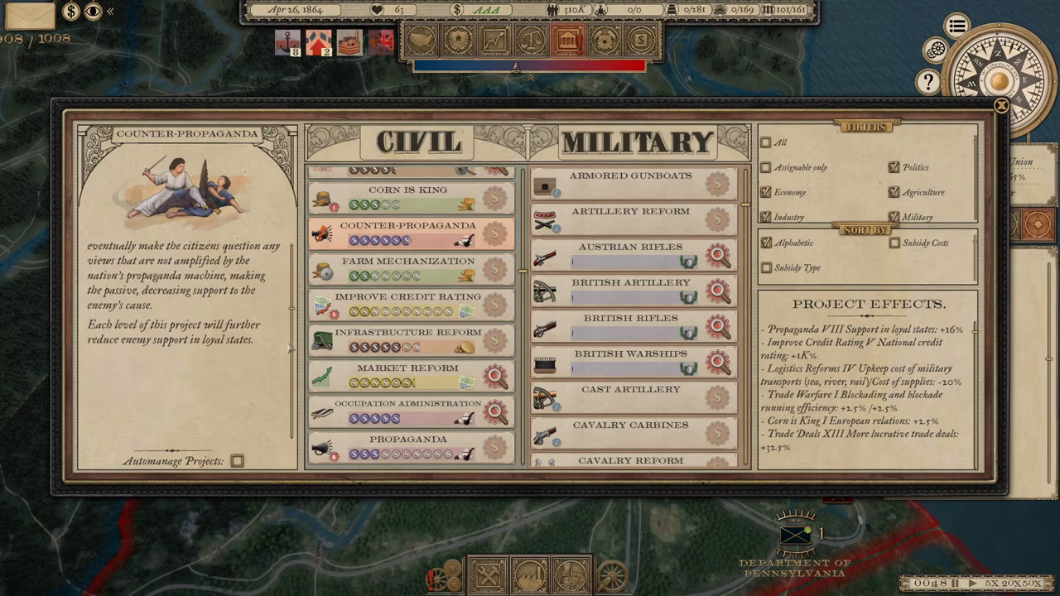
click(416, 407)
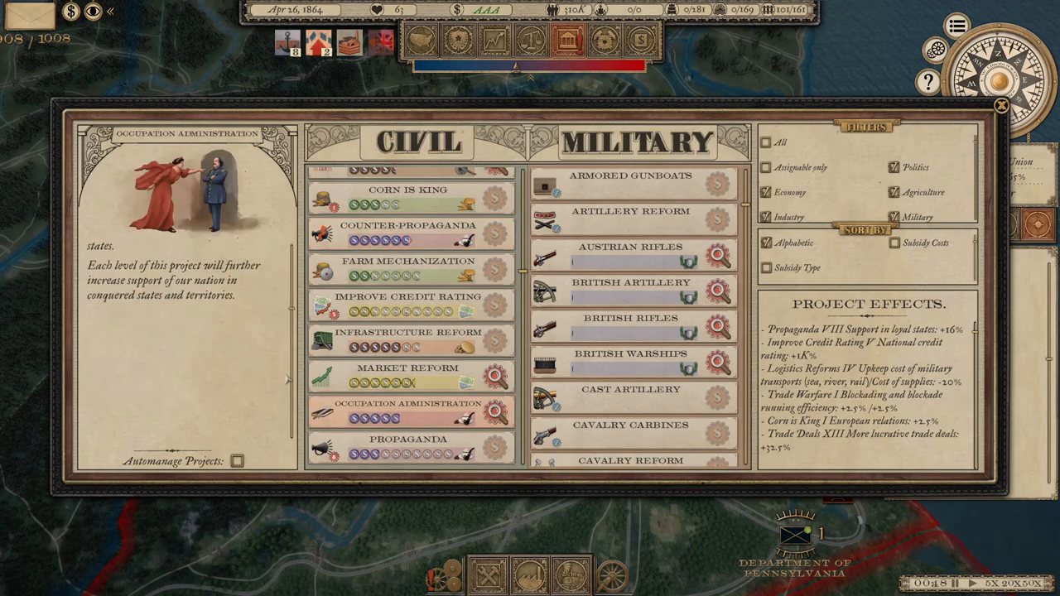
scroll(287, 378, up, 2)
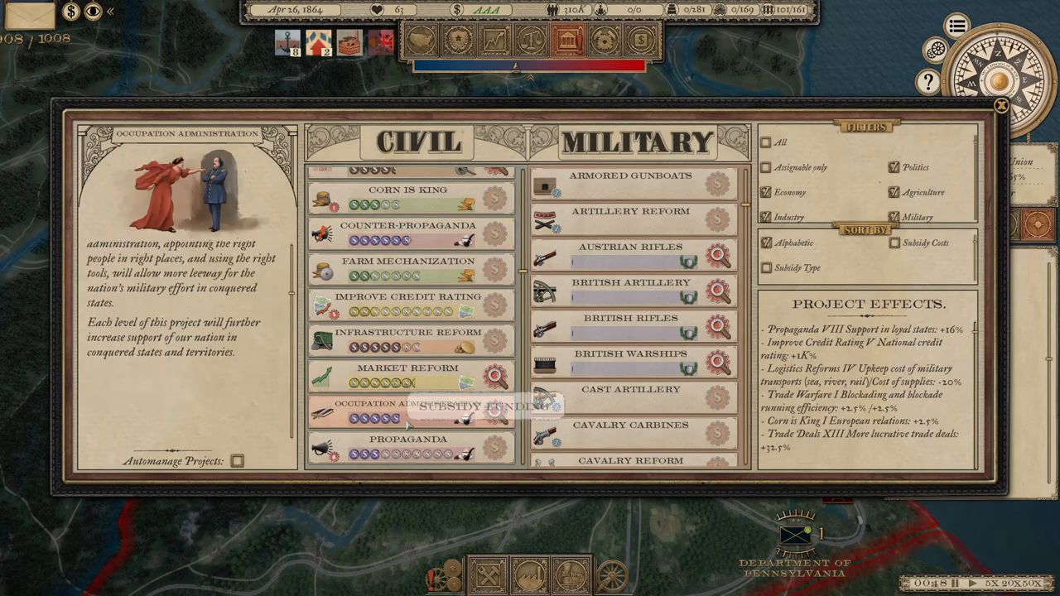
scroll(410, 376, down, 1)
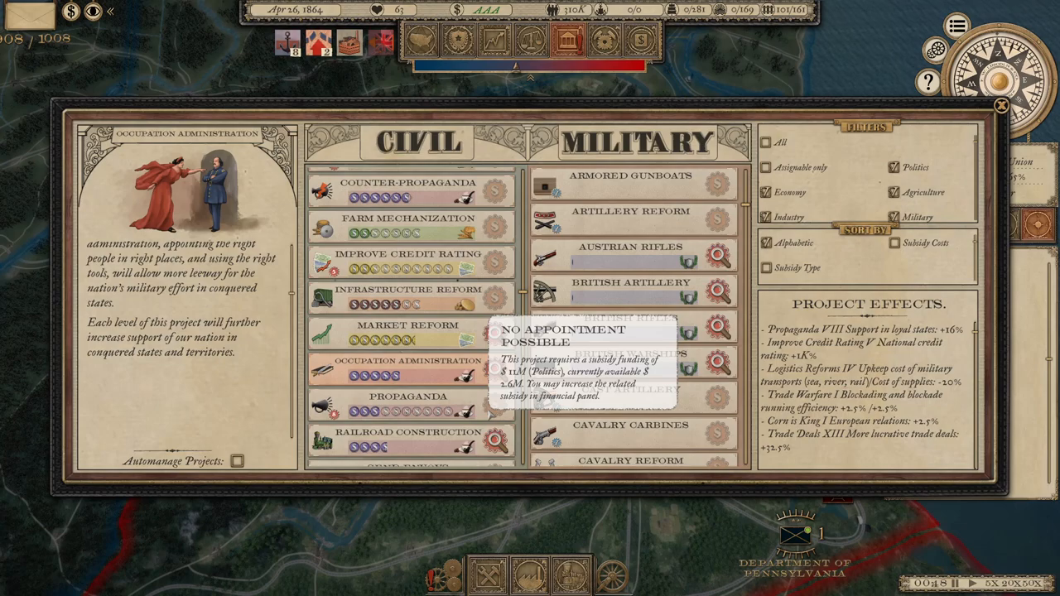
click(494, 39)
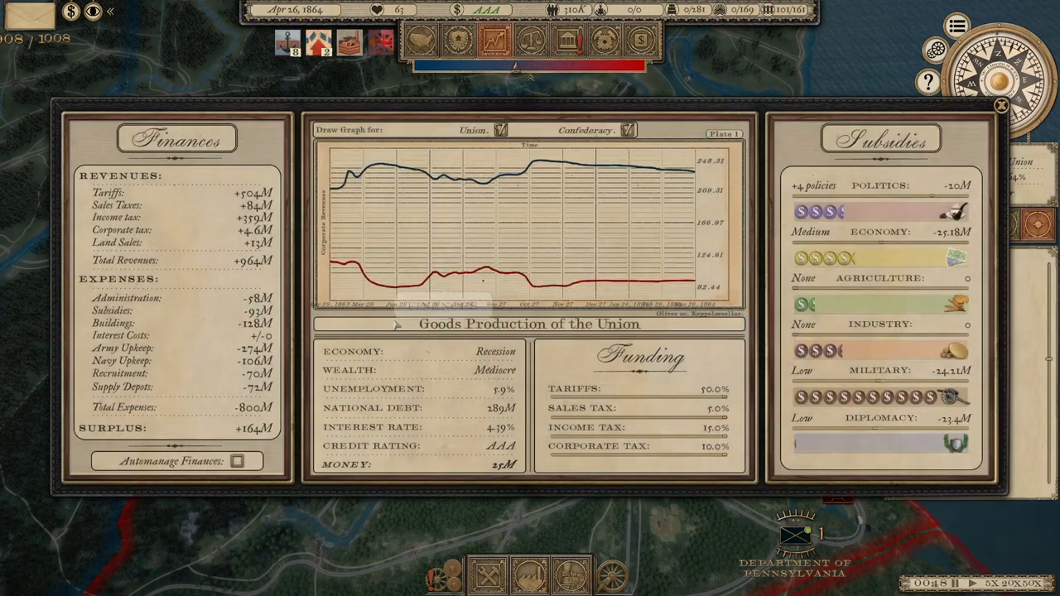
mouse_move(178, 348)
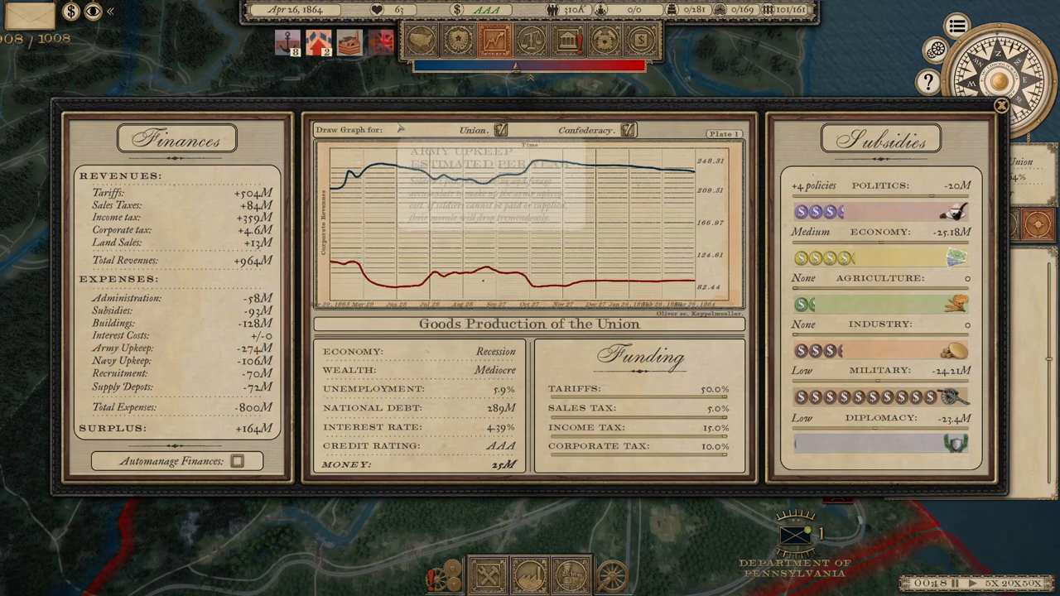
Toggle between the Chapter III policy tree and finances, ending on the civil and military projects list.
click(529, 40)
scroll(258, 421, down, 1)
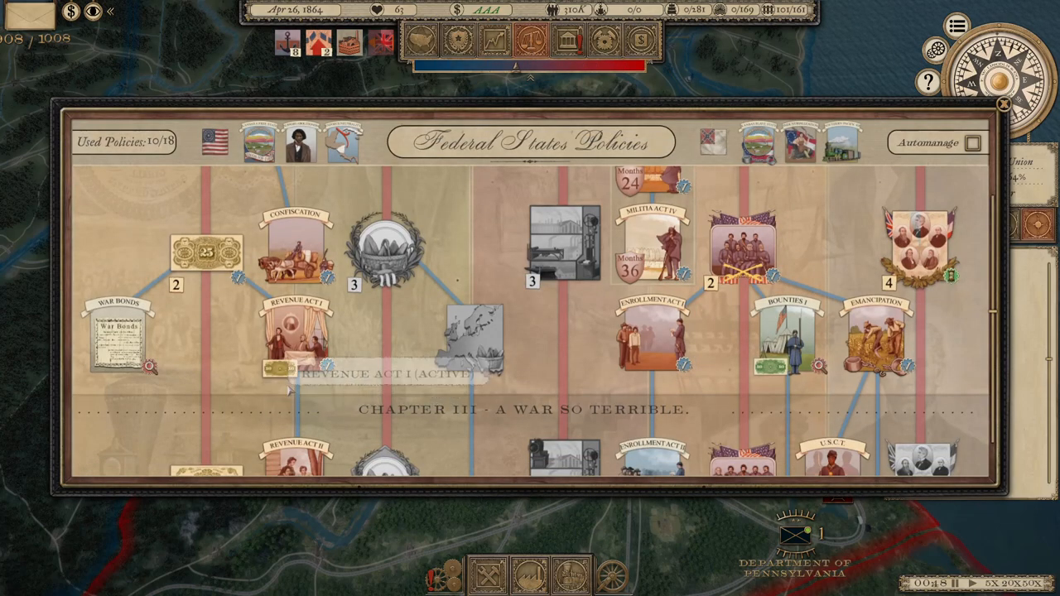
mouse_move(297, 335)
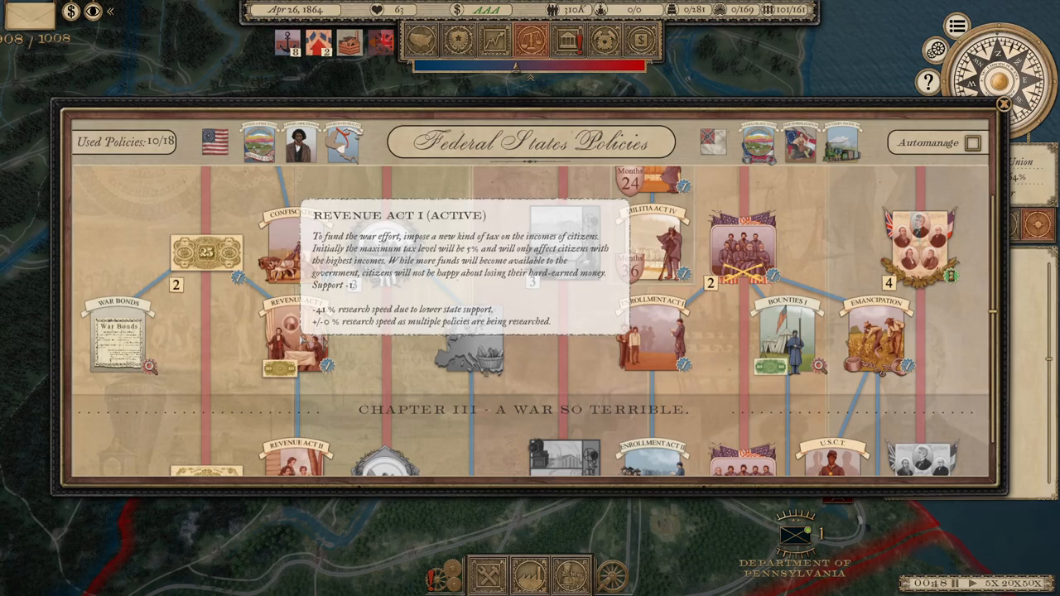
click(495, 37)
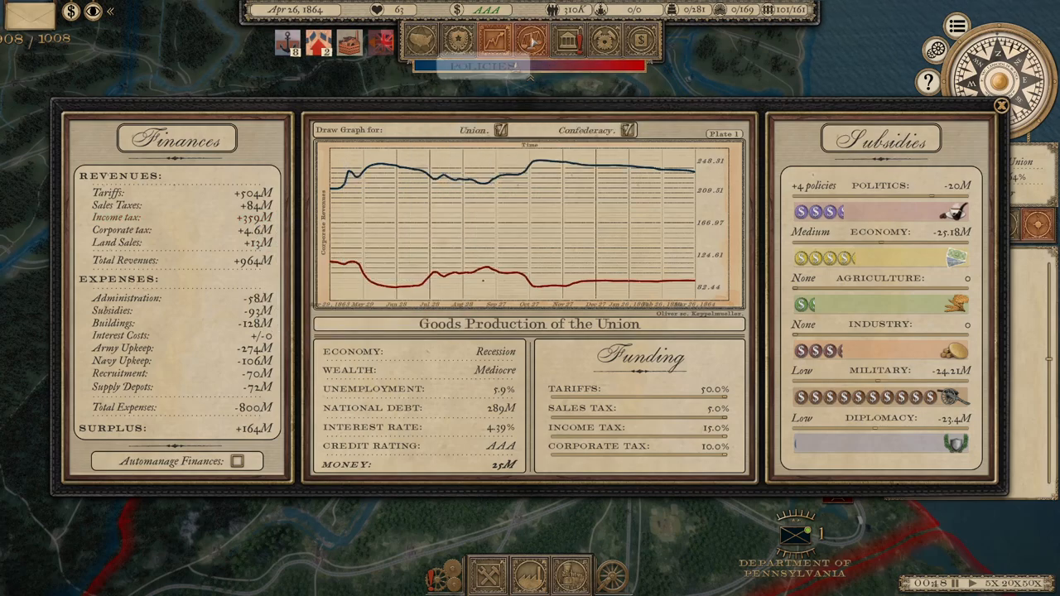
click(531, 41)
scroll(414, 314, down, 3)
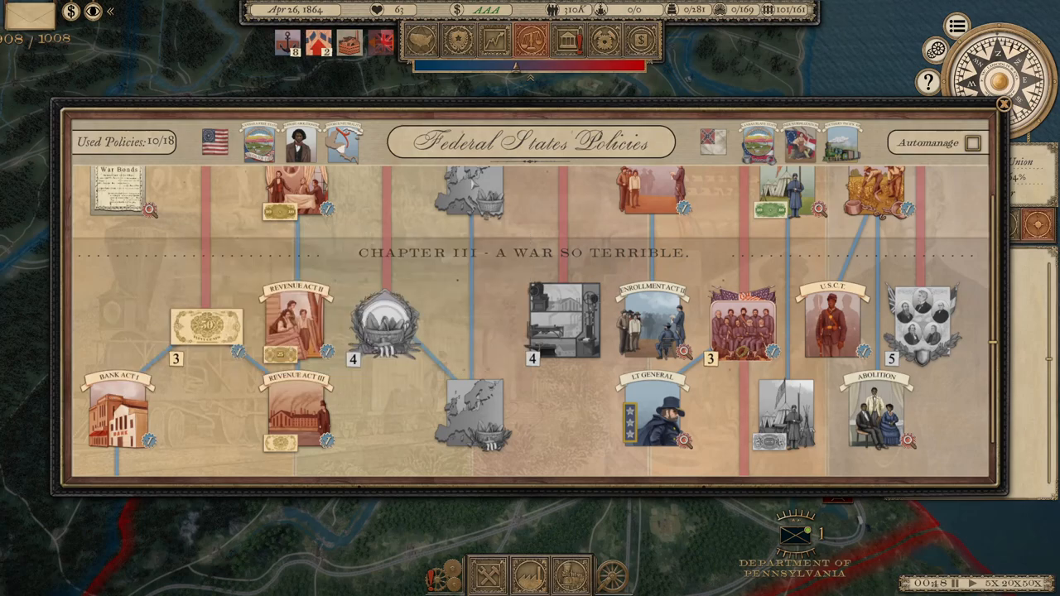
click(567, 39)
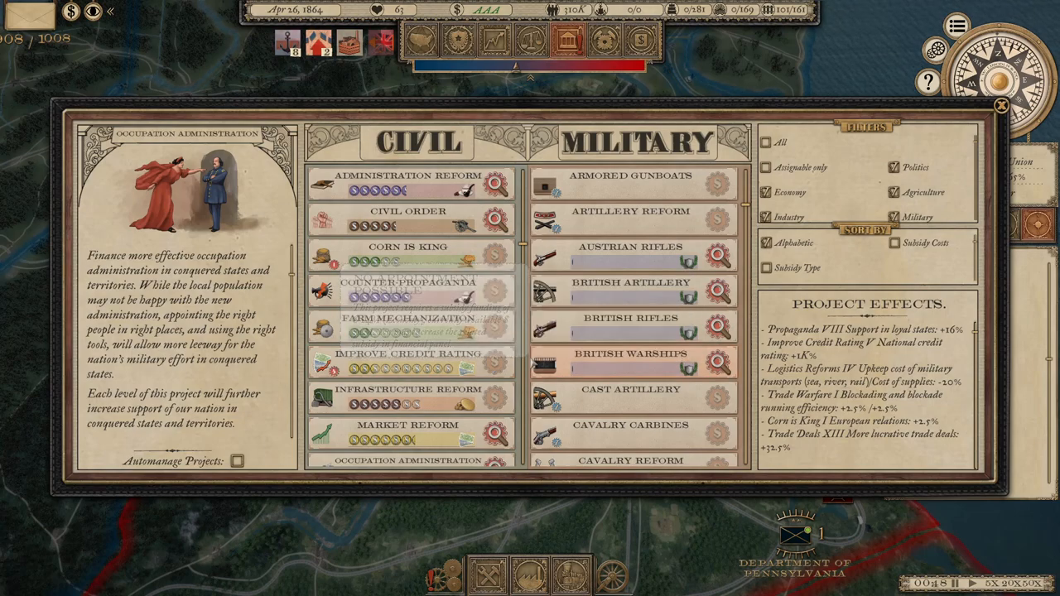
mouse_move(495, 363)
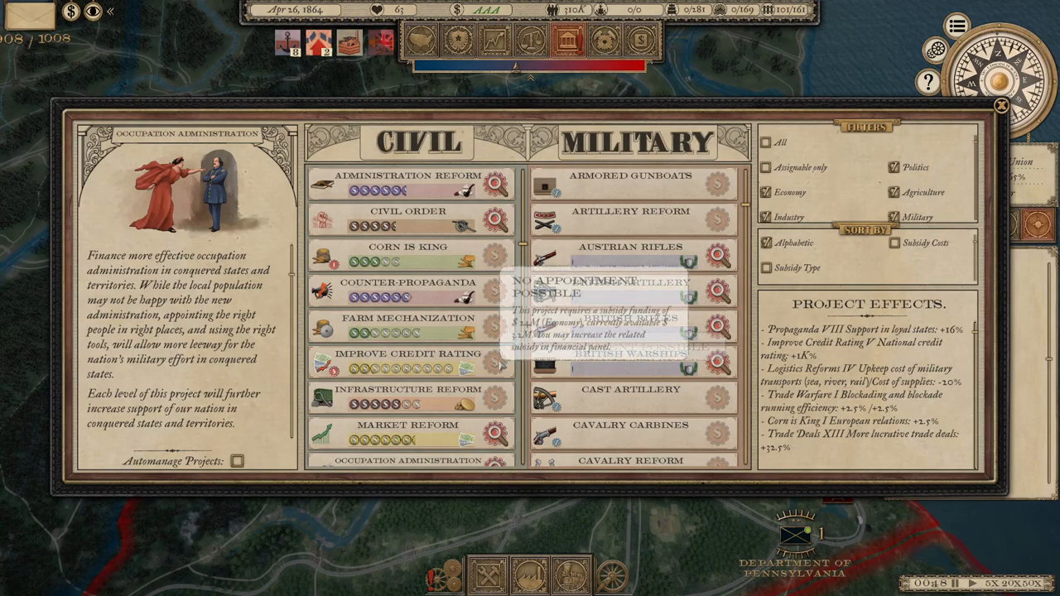
scroll(497, 361, down, 2)
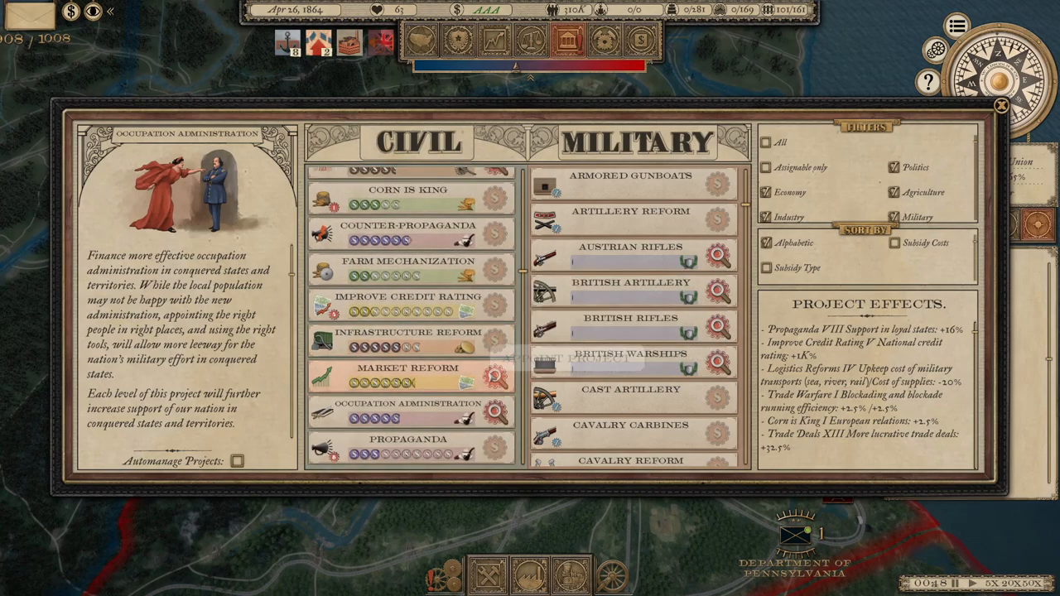
scroll(495, 348, down, 1)
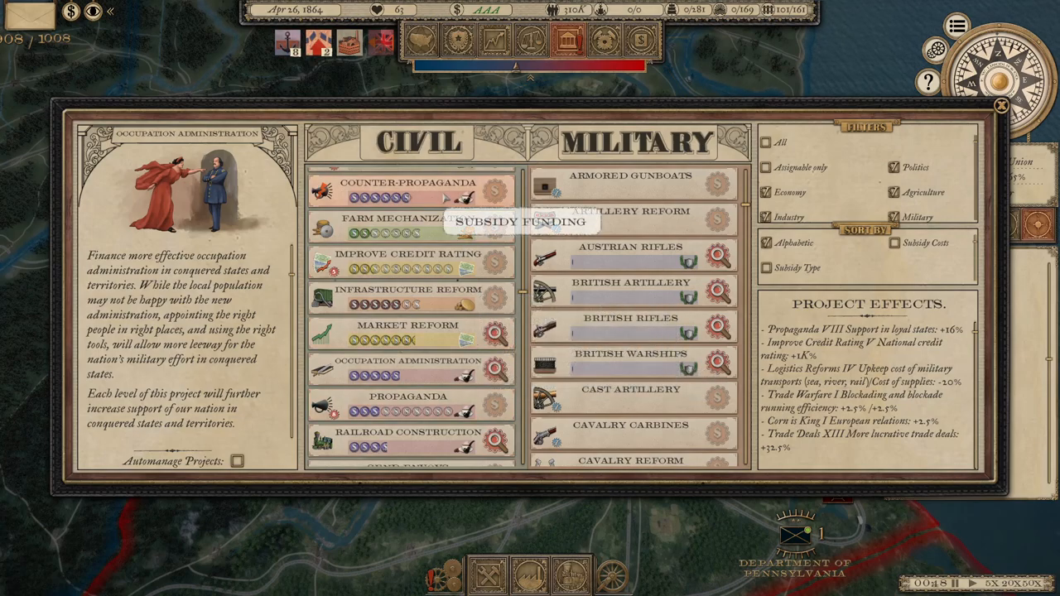
mouse_move(458, 38)
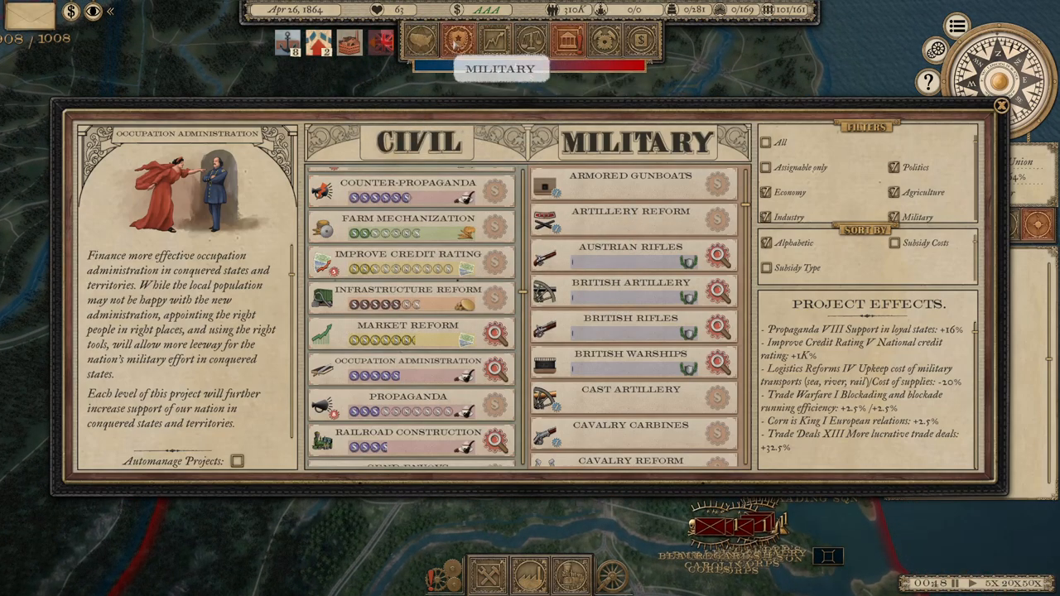
Reopen the Federal States Policies tree to view the Chapter II militia acts.
click(530, 40)
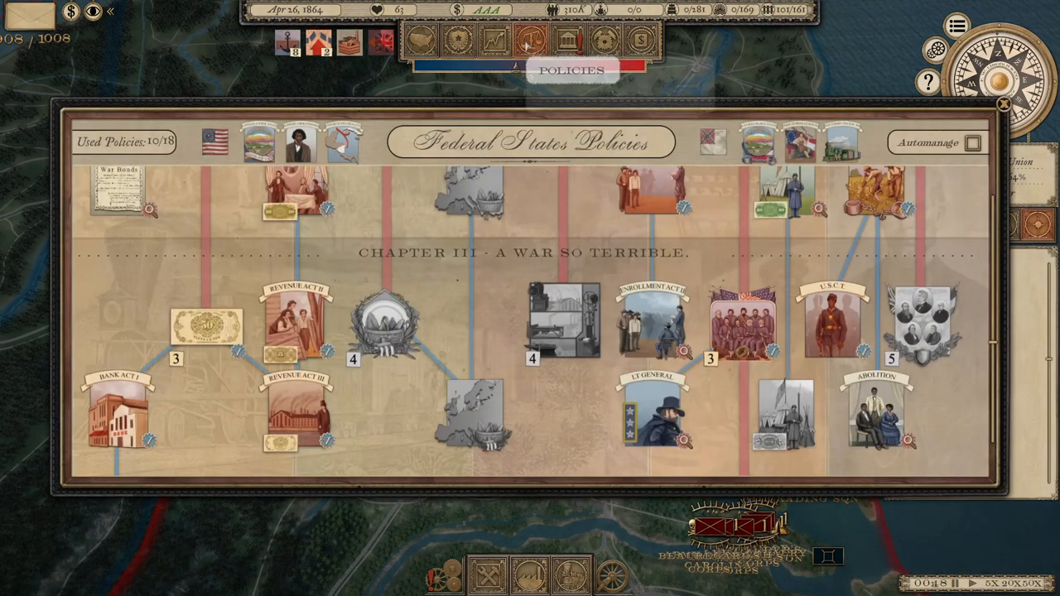
scroll(530, 315, up, 1)
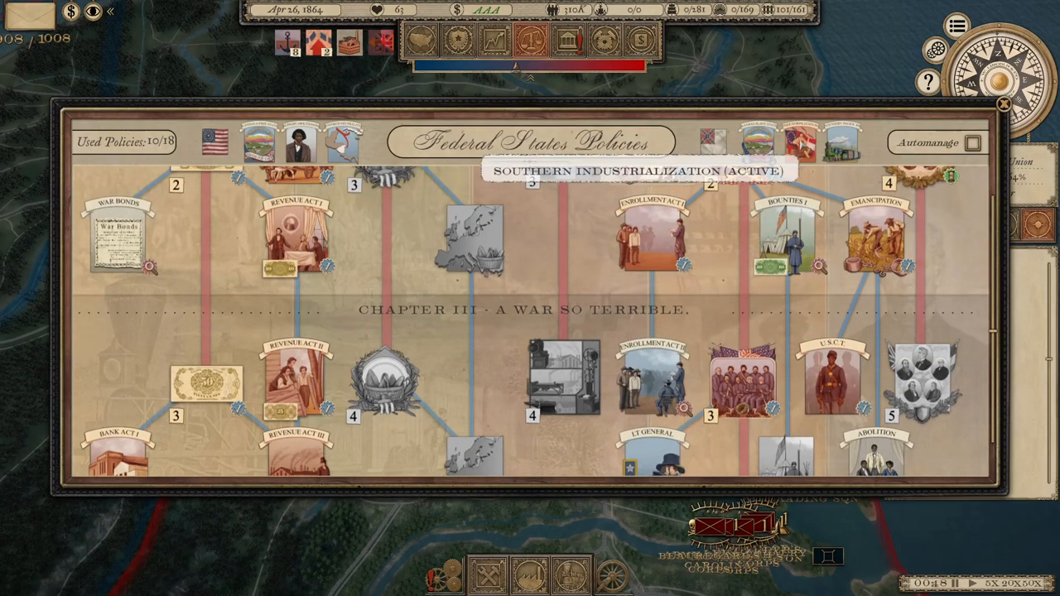
scroll(637, 248, up, 1)
scroll(637, 248, up, 3)
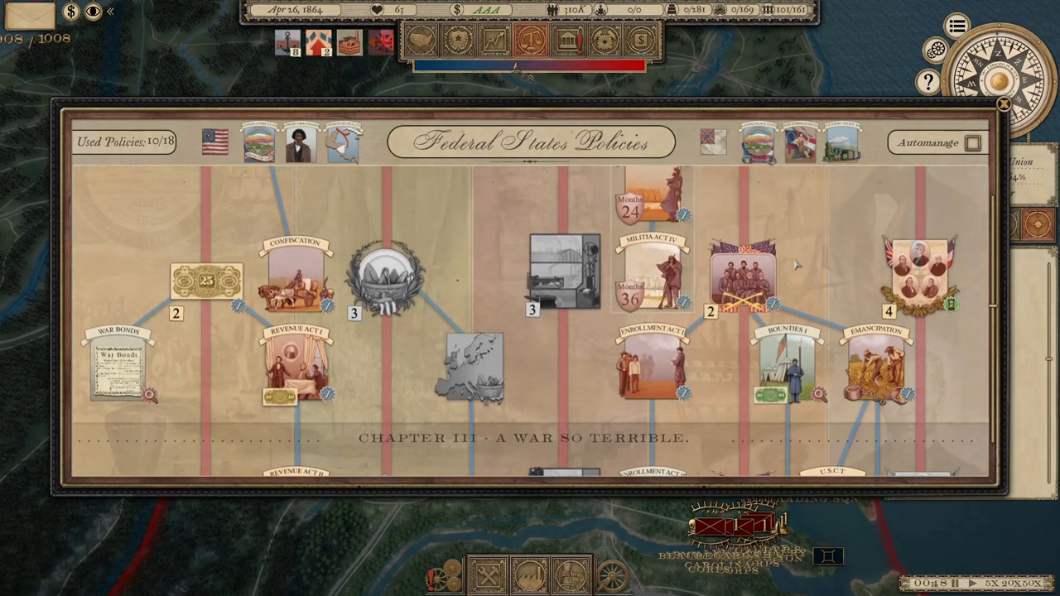
scroll(637, 249, up, 2)
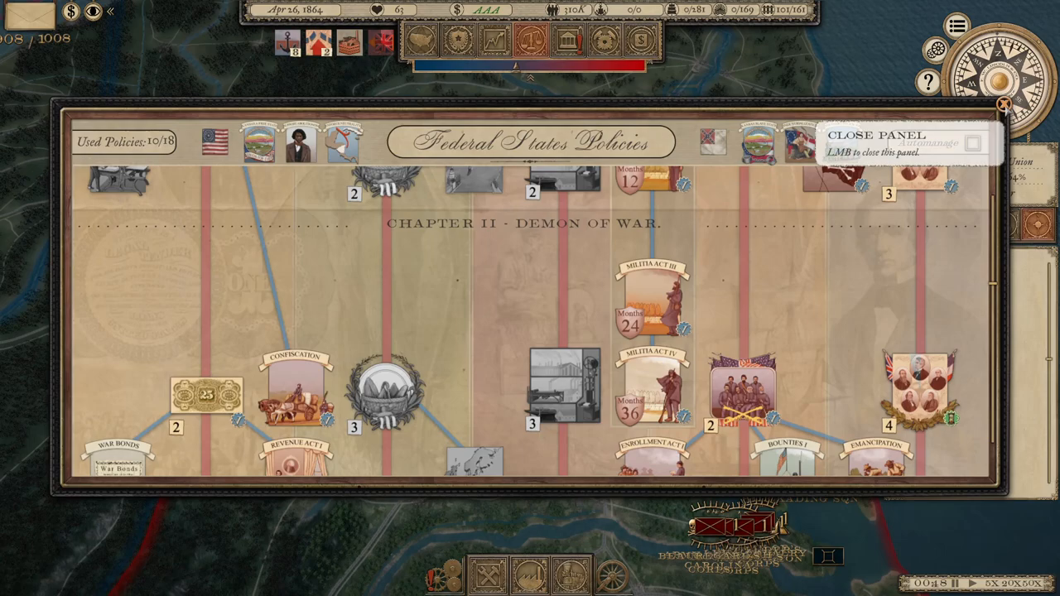
Close the policies panel, review the railroad construction list and approve additional construction costs.
click(1004, 106)
click(569, 573)
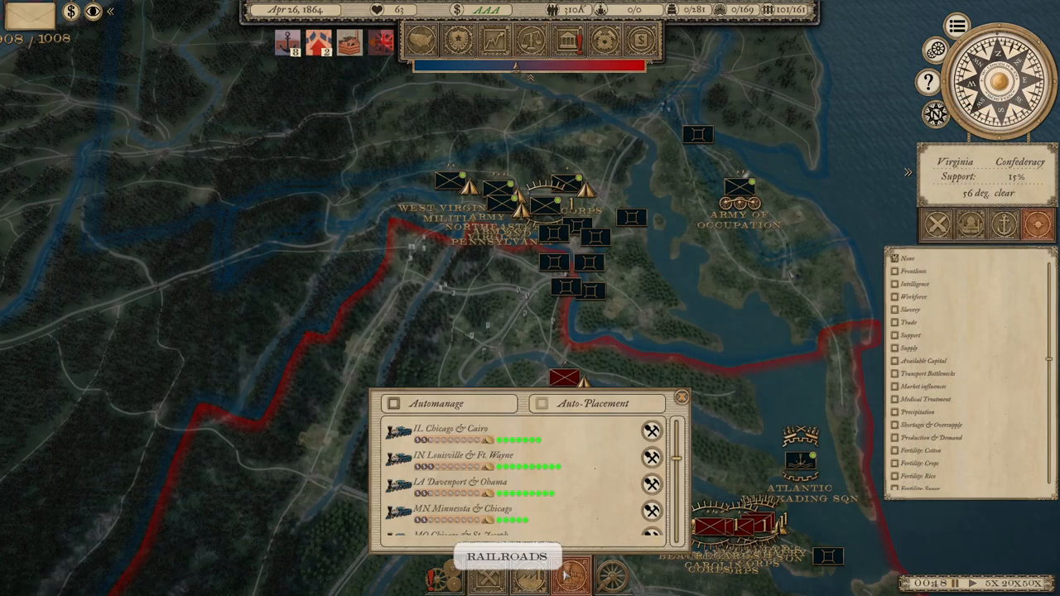
click(651, 431)
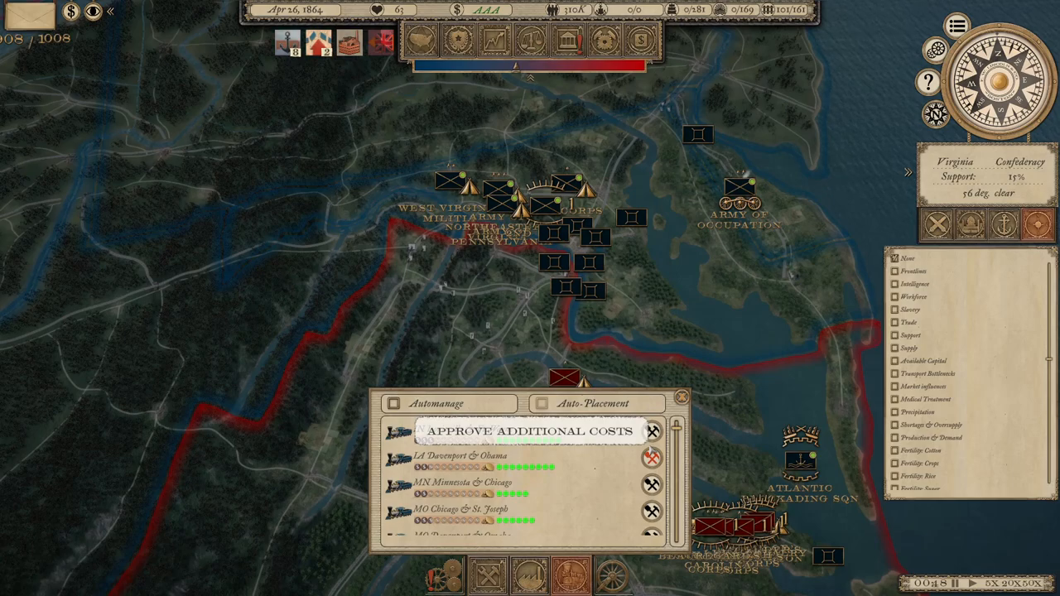
mouse_move(652, 498)
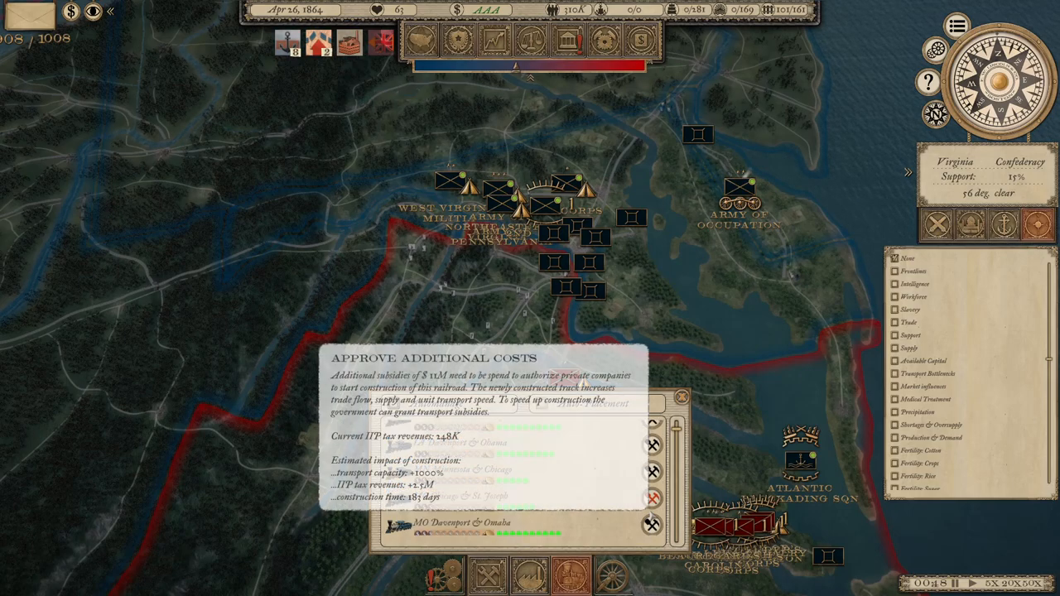
scroll(654, 497, up, 2)
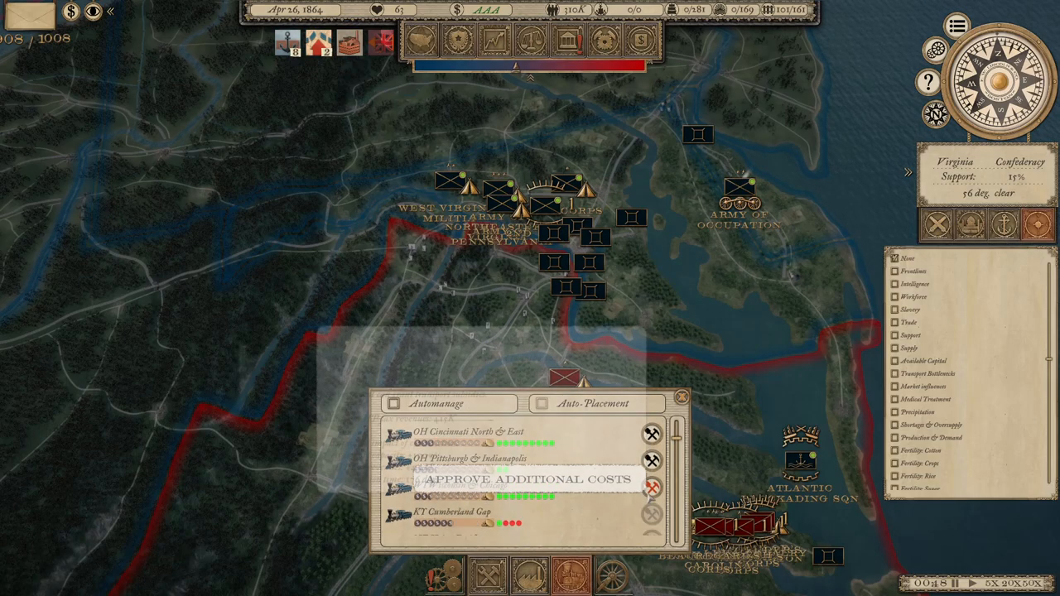
scroll(654, 488, up, 1)
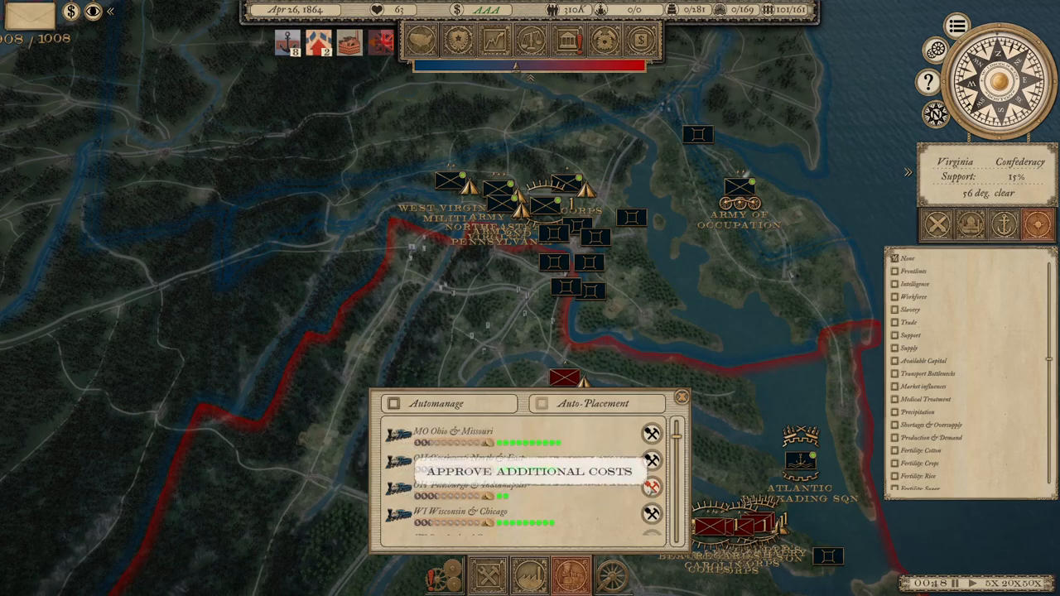
scroll(654, 489, down, 1)
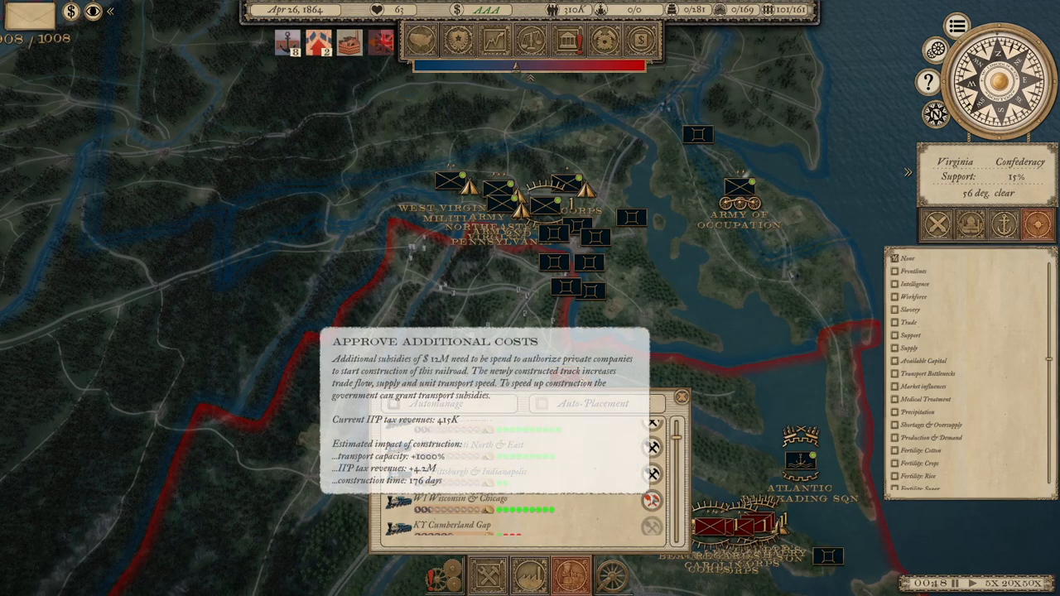
scroll(629, 489, down, 1)
scroll(629, 476, up, 2)
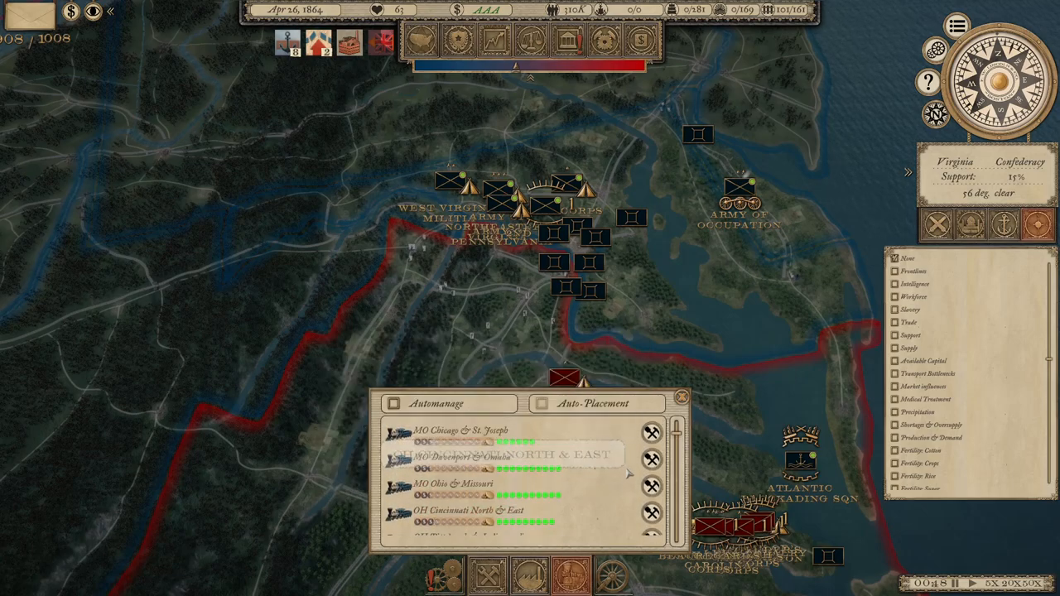
scroll(630, 472, down, 1)
scroll(630, 472, up, 1)
scroll(629, 472, down, 1)
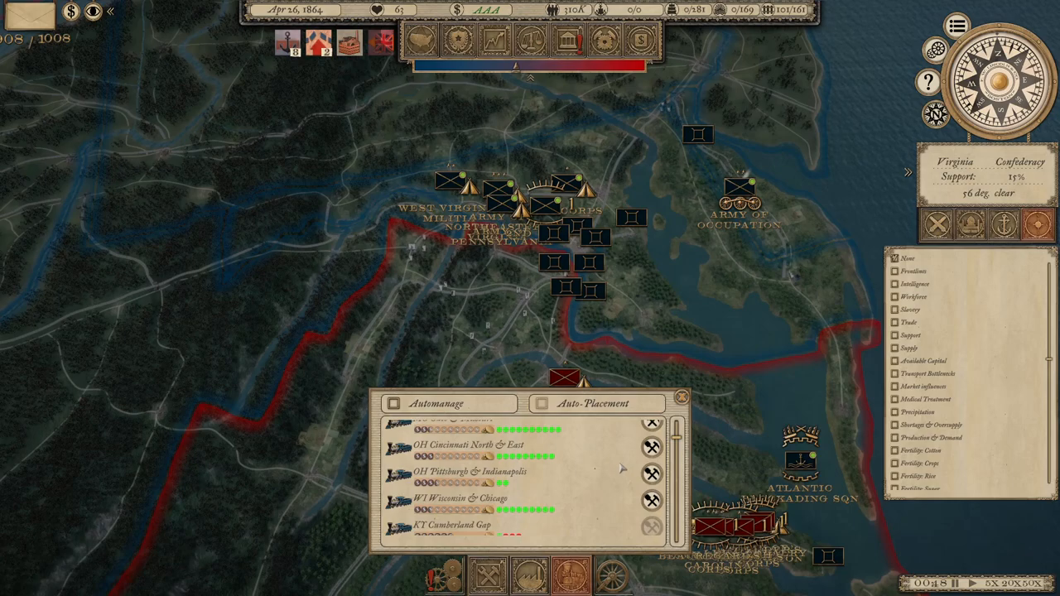
scroll(623, 469, down, 2)
scroll(601, 469, down, 2)
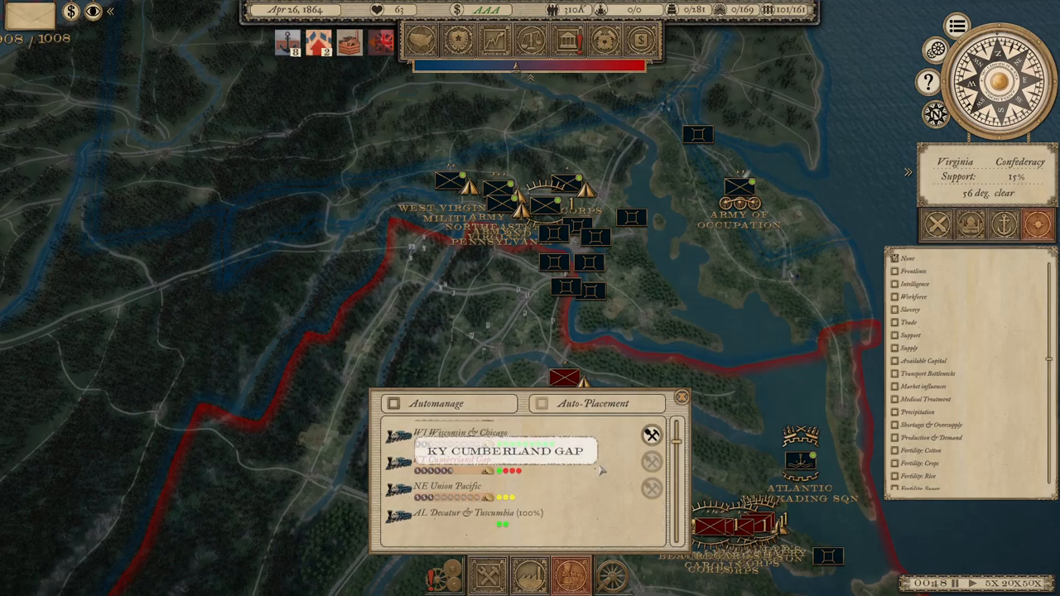
scroll(601, 469, down, 2)
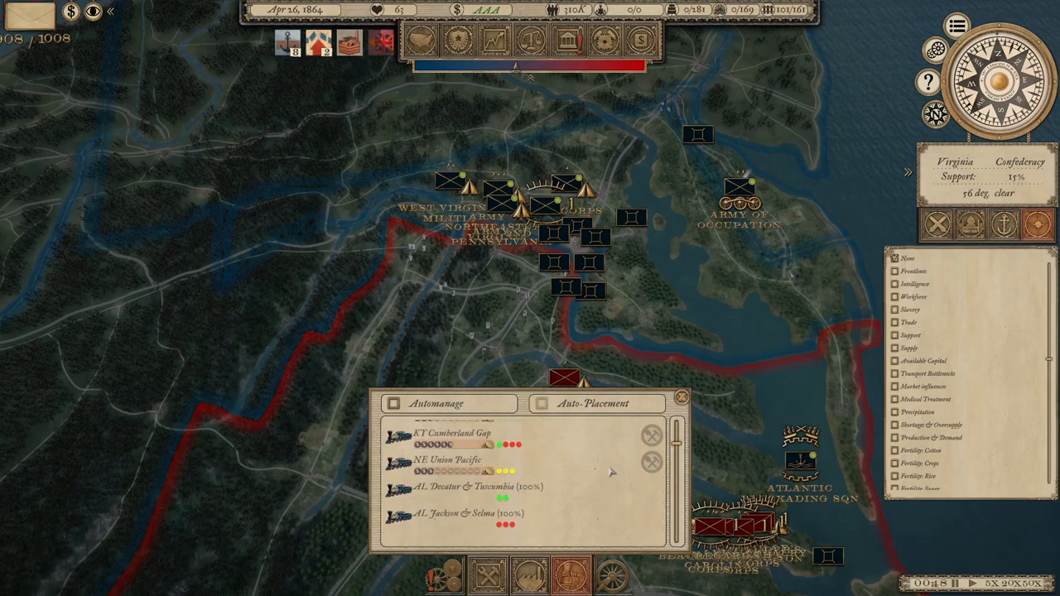
scroll(601, 472, up, 3)
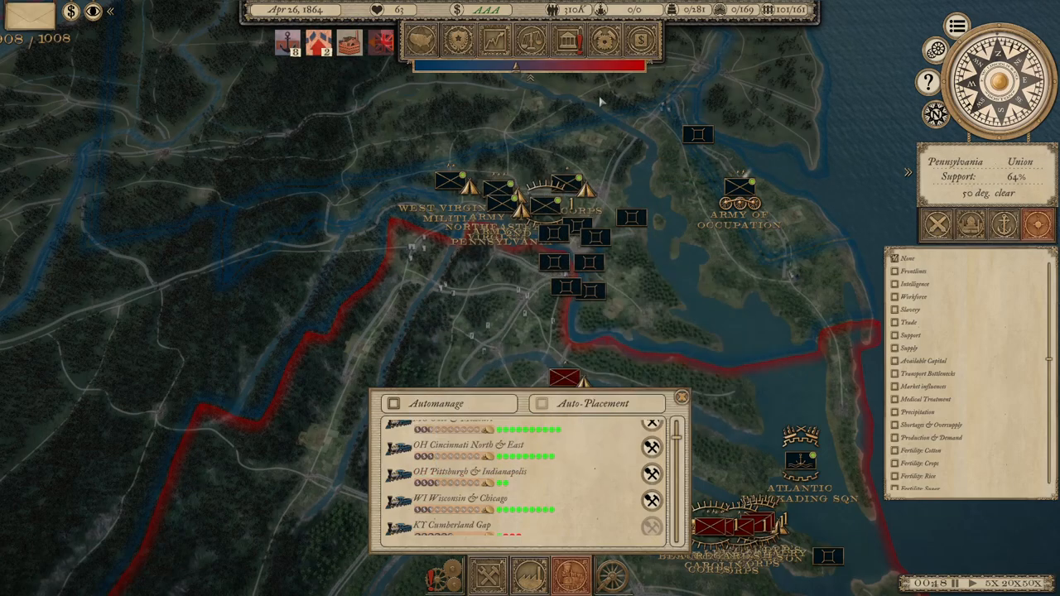
Bring up the civil and military projects overview and close the railroad construction list.
click(567, 41)
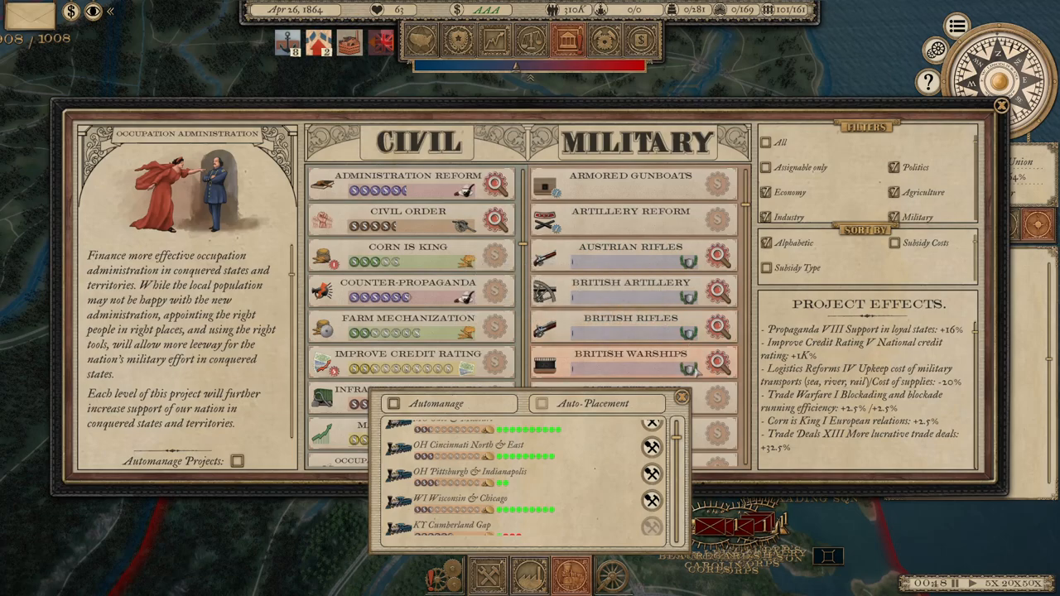
click(681, 400)
scroll(629, 331, down, 3)
scroll(629, 331, down, 3)
scroll(630, 332, down, 3)
scroll(660, 333, down, 2)
scroll(660, 332, down, 2)
scroll(667, 331, down, 2)
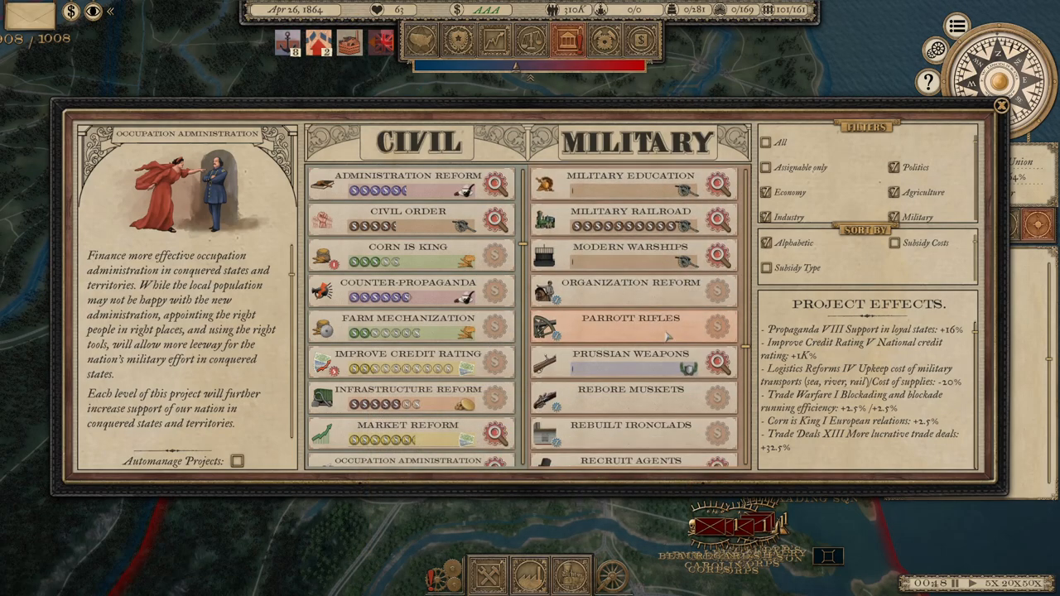
scroll(672, 295, down, 2)
scroll(672, 299, down, 2)
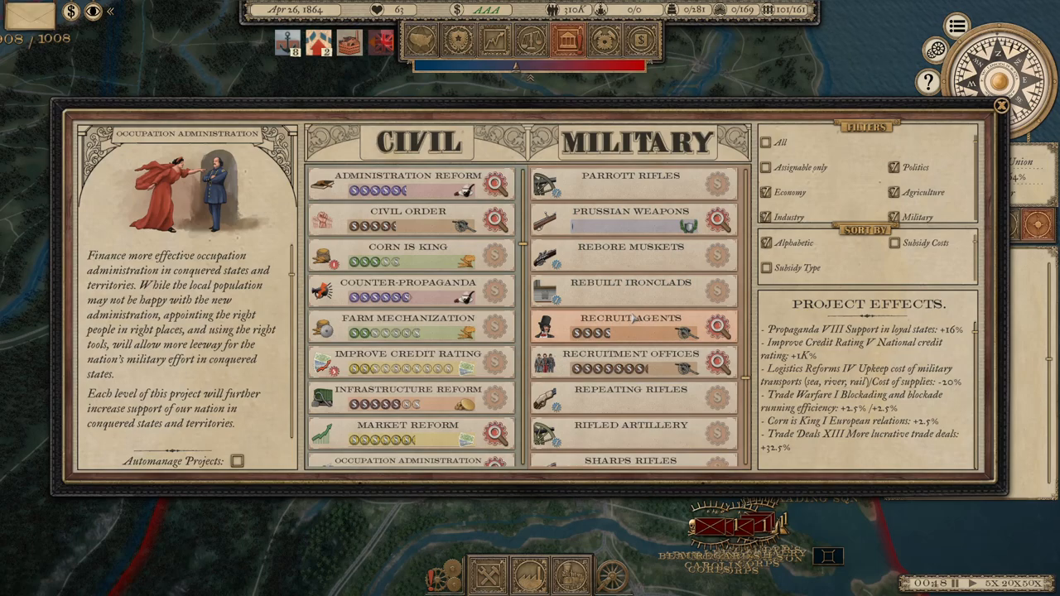
In the buildings overview, list Iron Works instead of Prison Camps and view one iron works' production details.
click(566, 39)
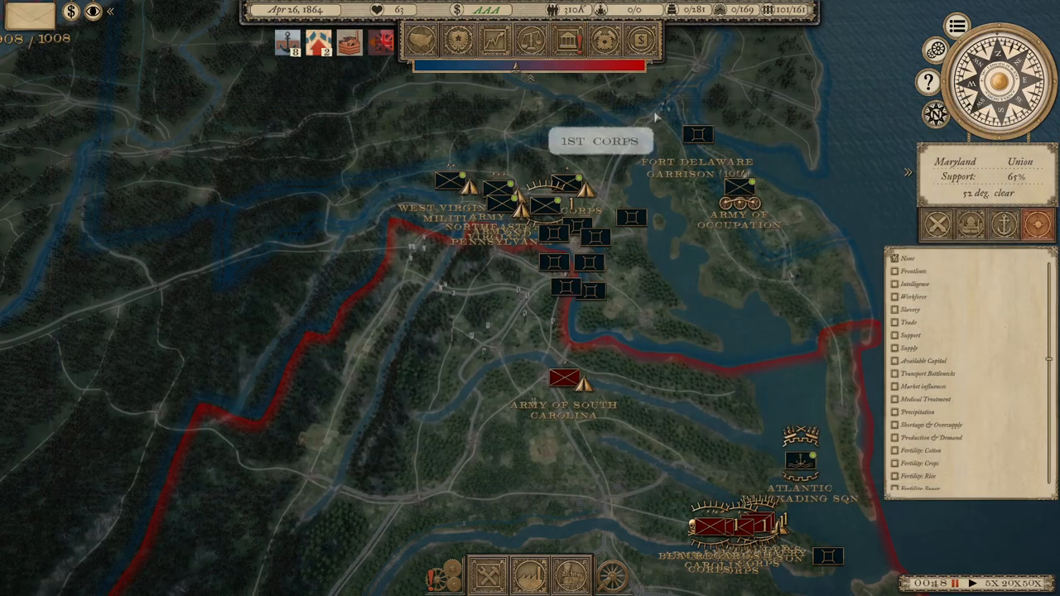
click(605, 39)
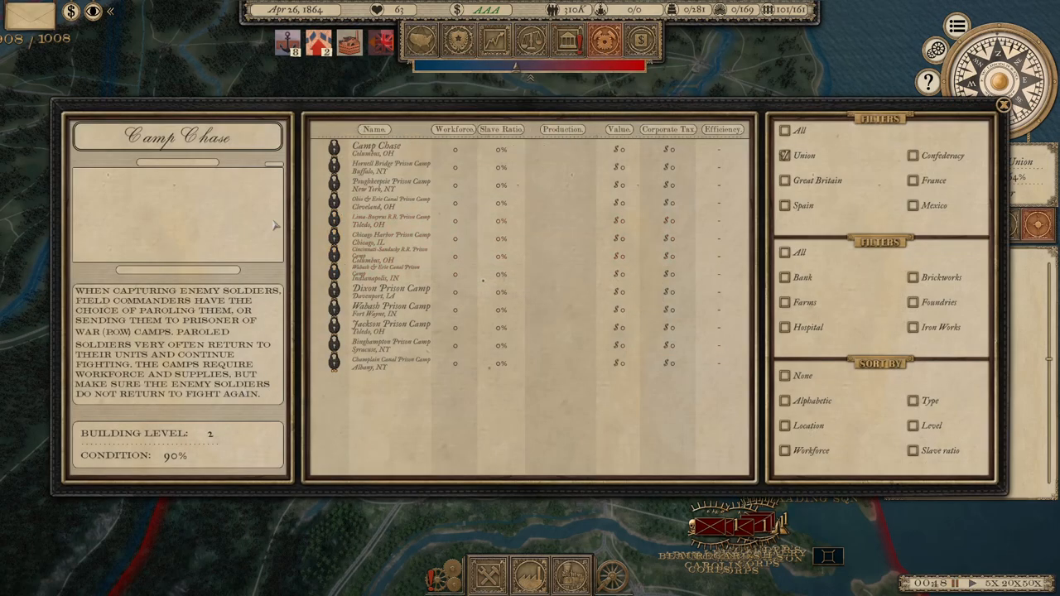
scroll(851, 311, down, 1)
scroll(851, 313, down, 1)
click(785, 338)
scroll(819, 323, down, 1)
scroll(820, 323, up, 1)
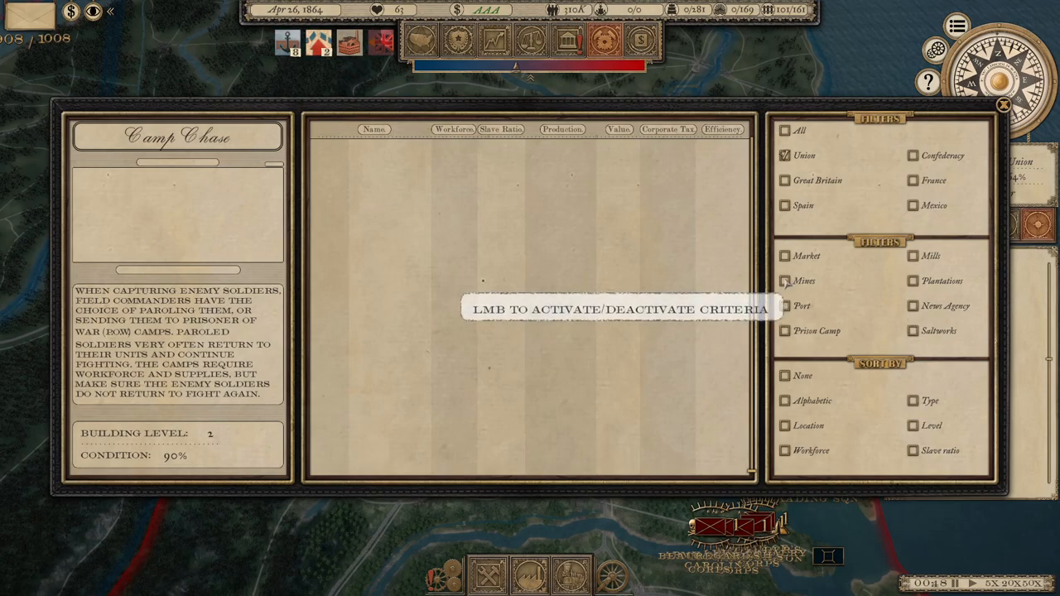
scroll(808, 306, down, 1)
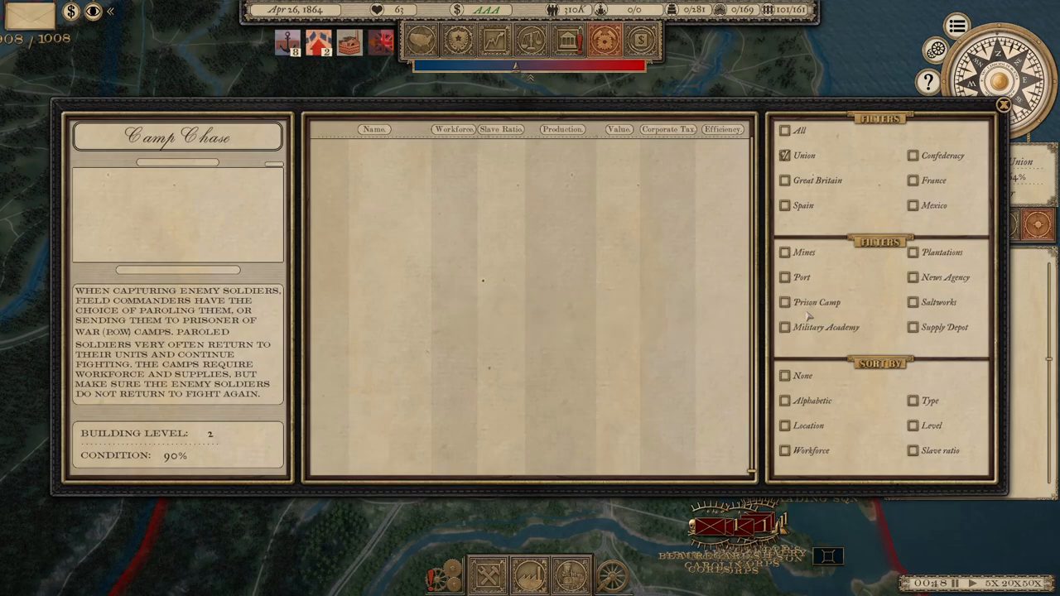
scroll(808, 306, up, 2)
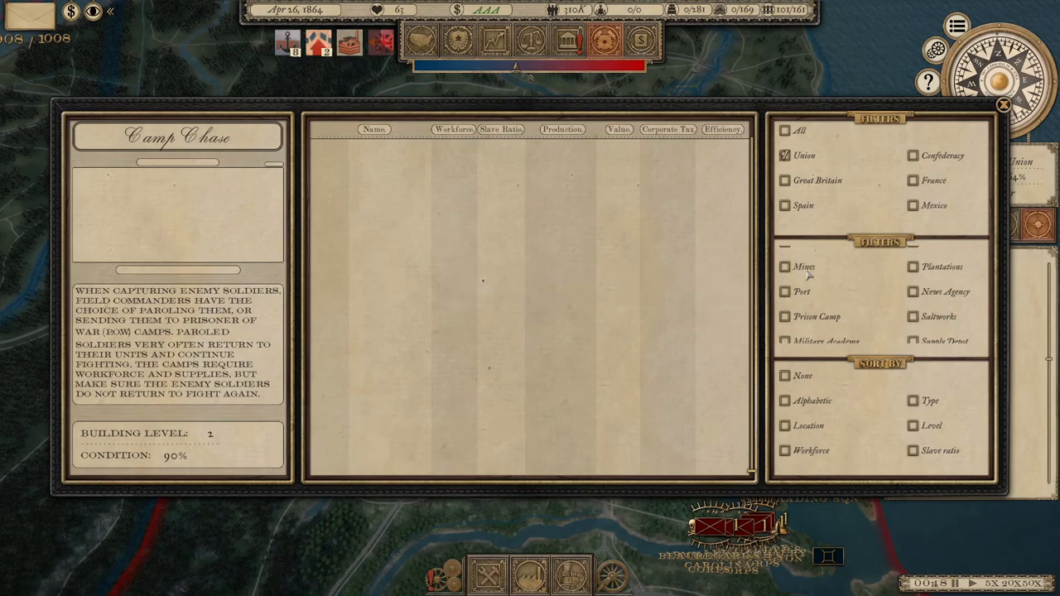
scroll(812, 276, up, 1)
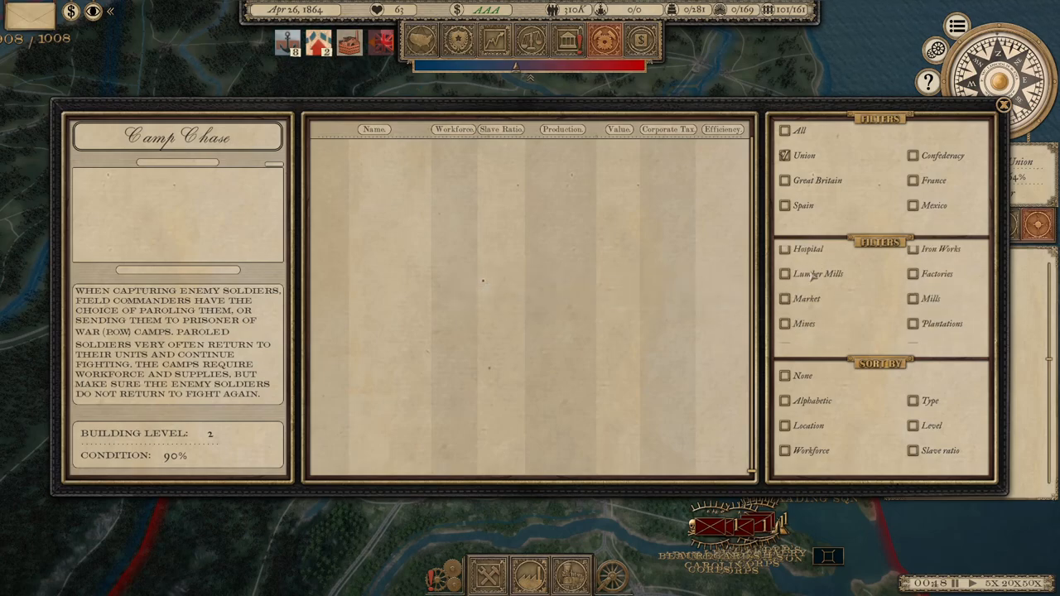
scroll(924, 302, up, 2)
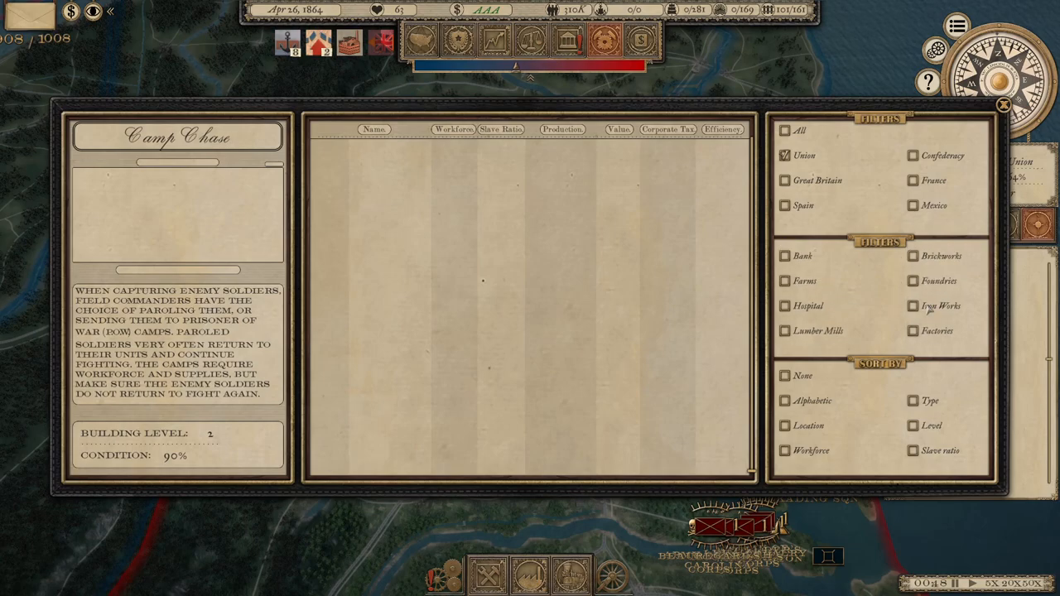
click(913, 305)
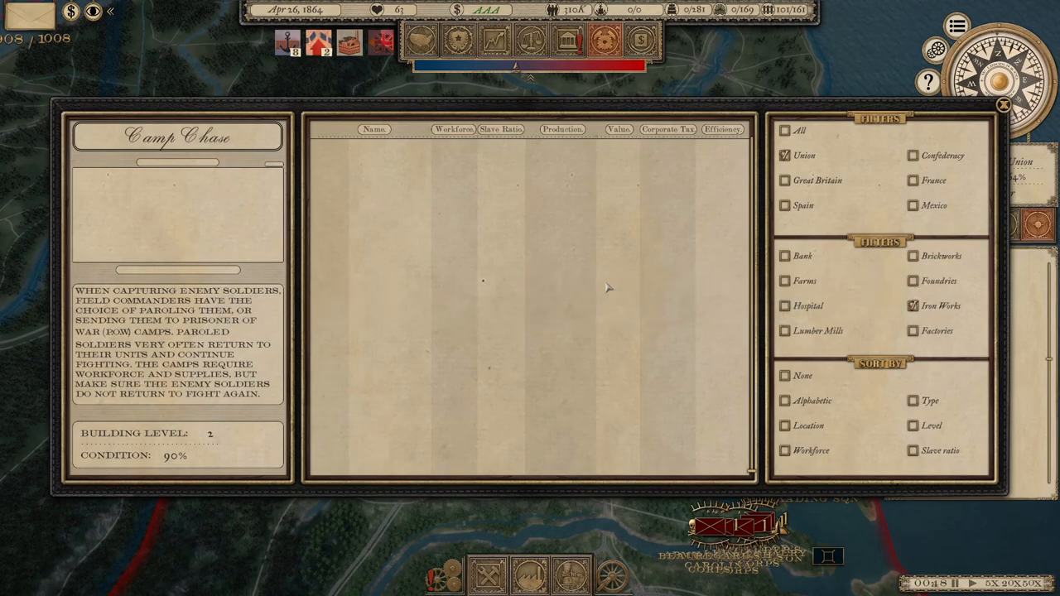
click(374, 184)
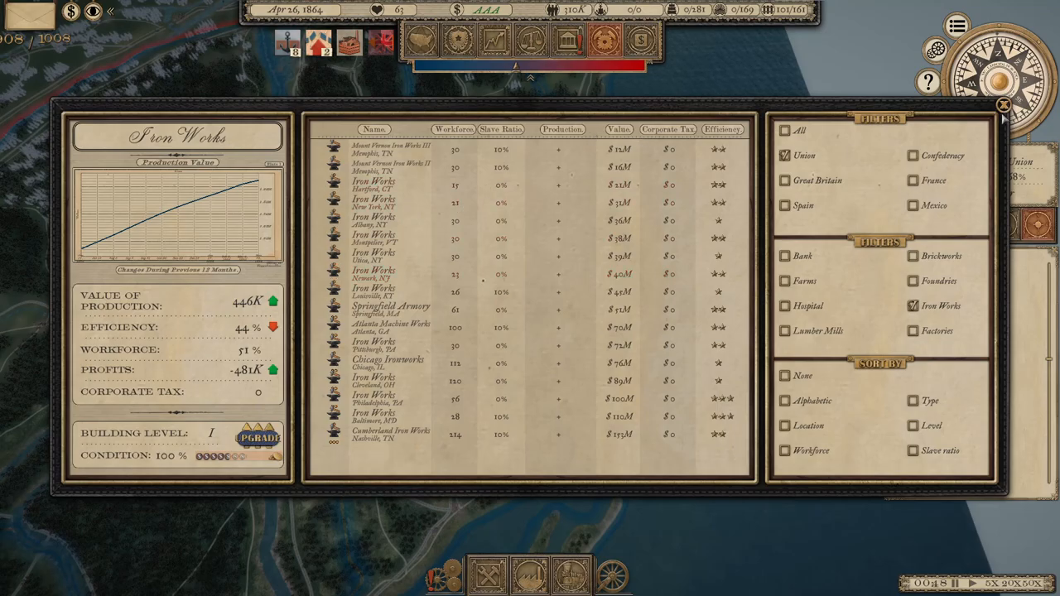
Close the buildings overview and pan the strategic map across Pennsylvania and New York.
click(1003, 106)
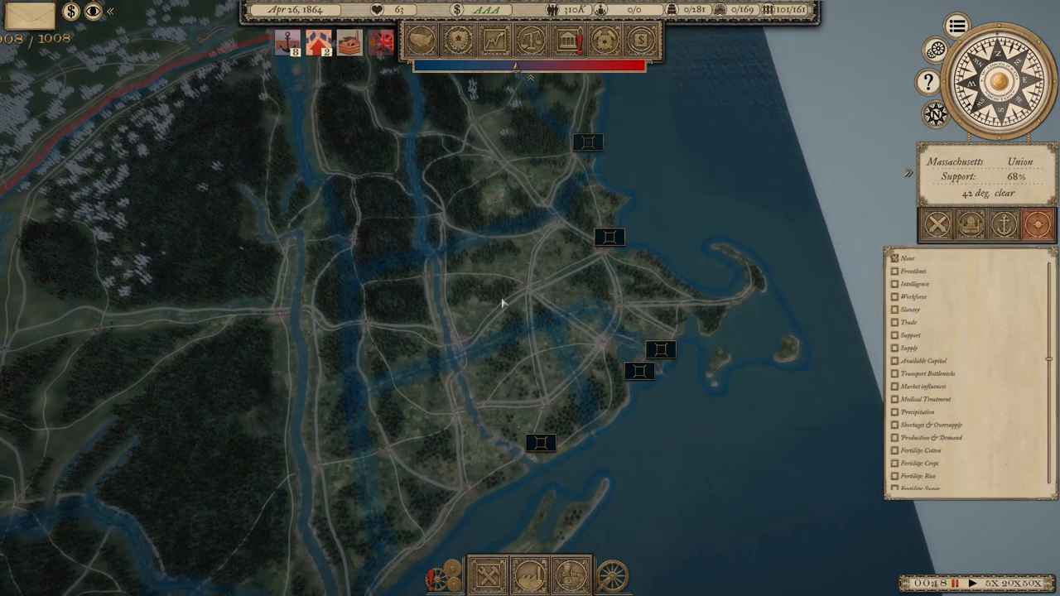
scroll(500, 303, down, 8)
key(a)
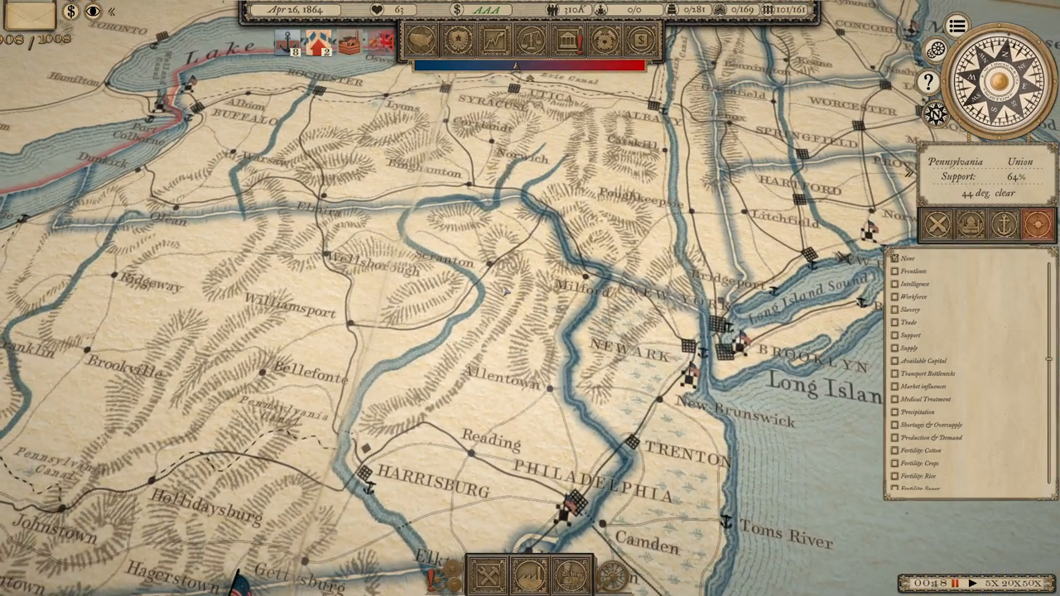
key(s)
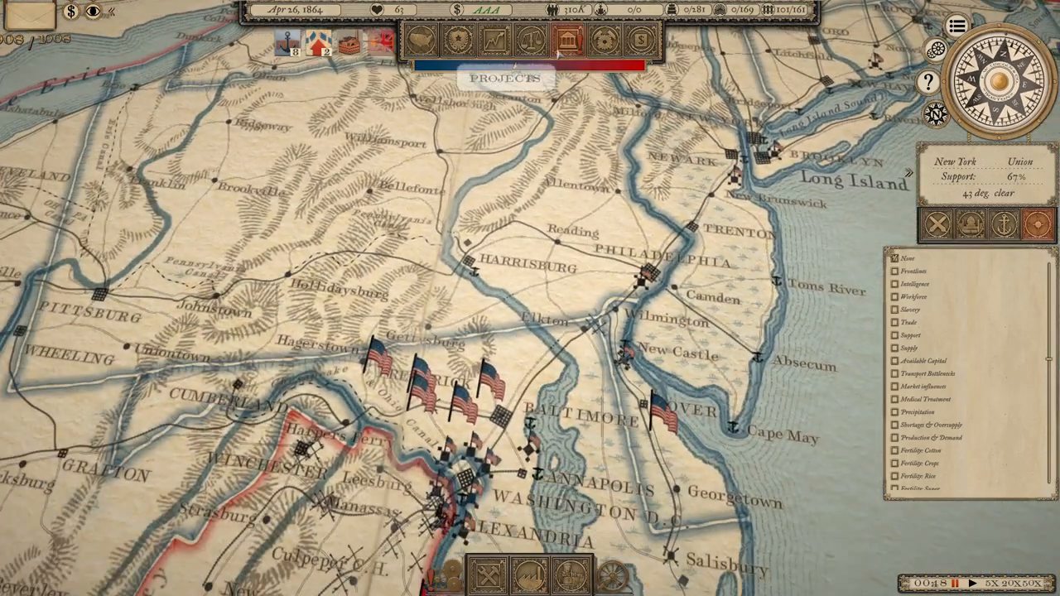
key(s)
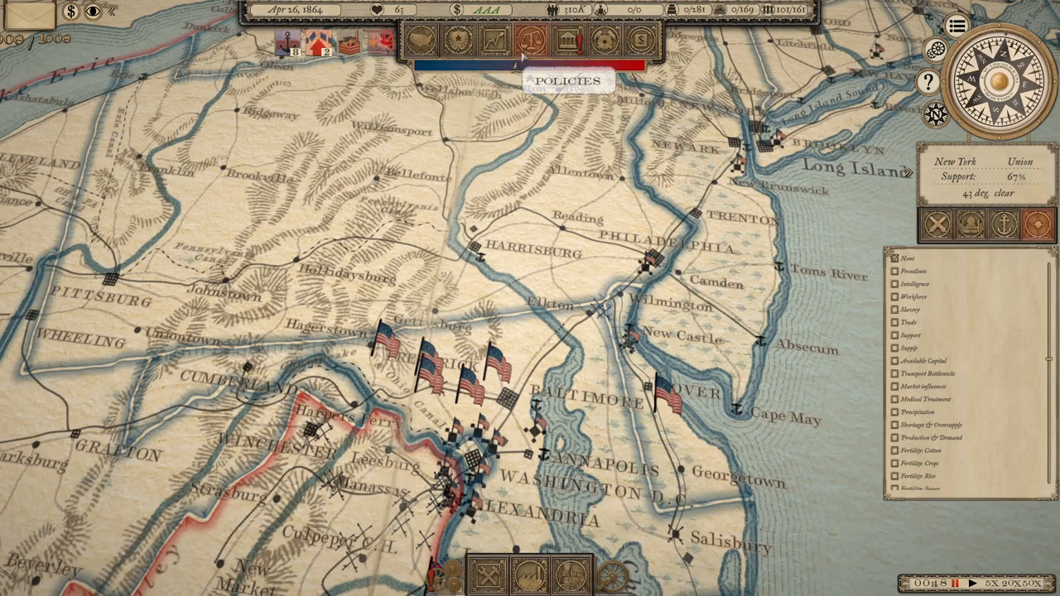
key(w)
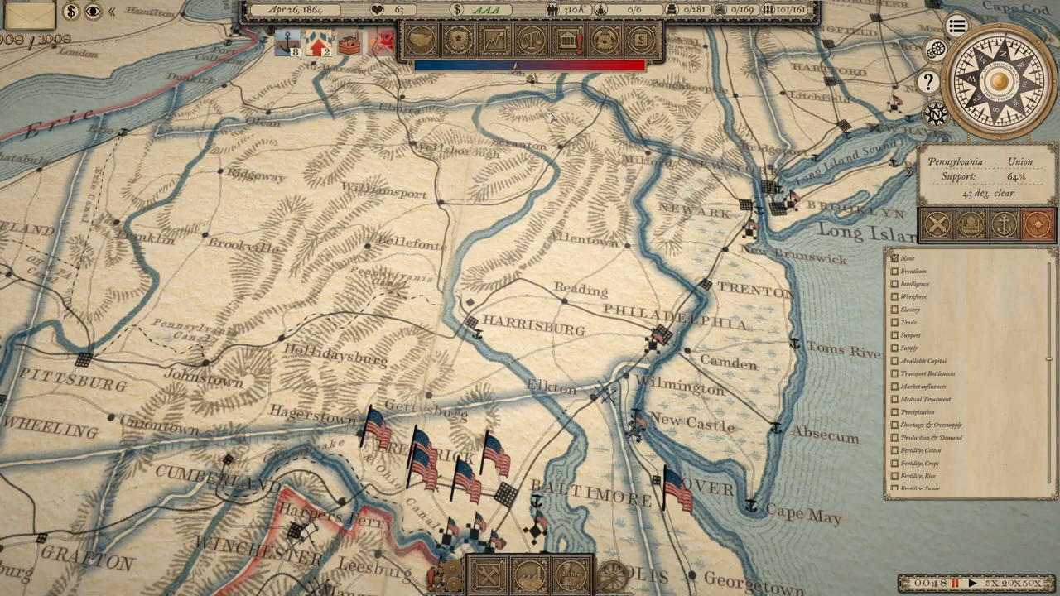
key(Up)
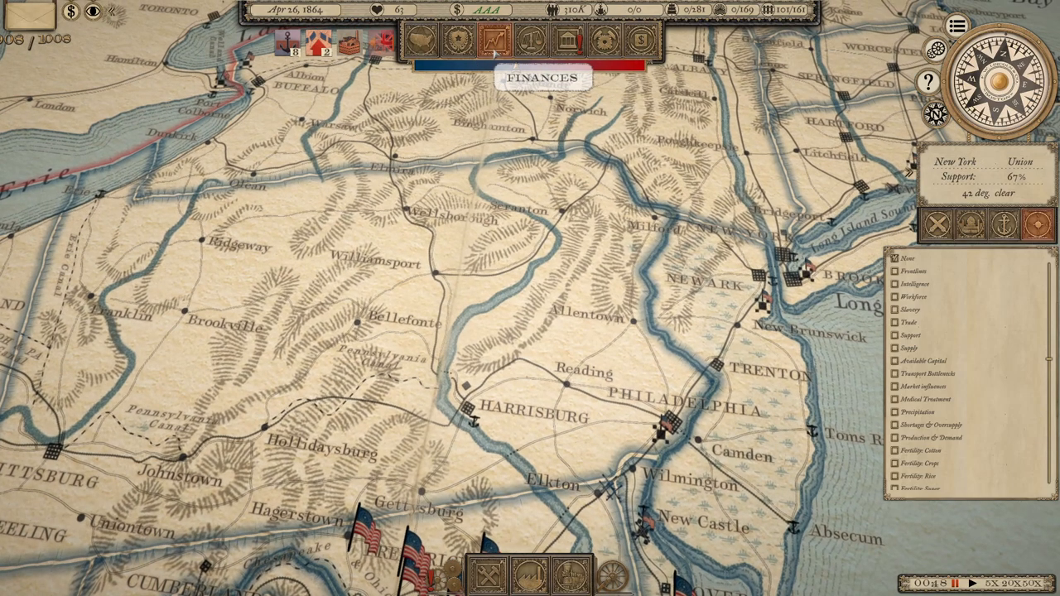
click(532, 41)
scroll(463, 323, down, 2)
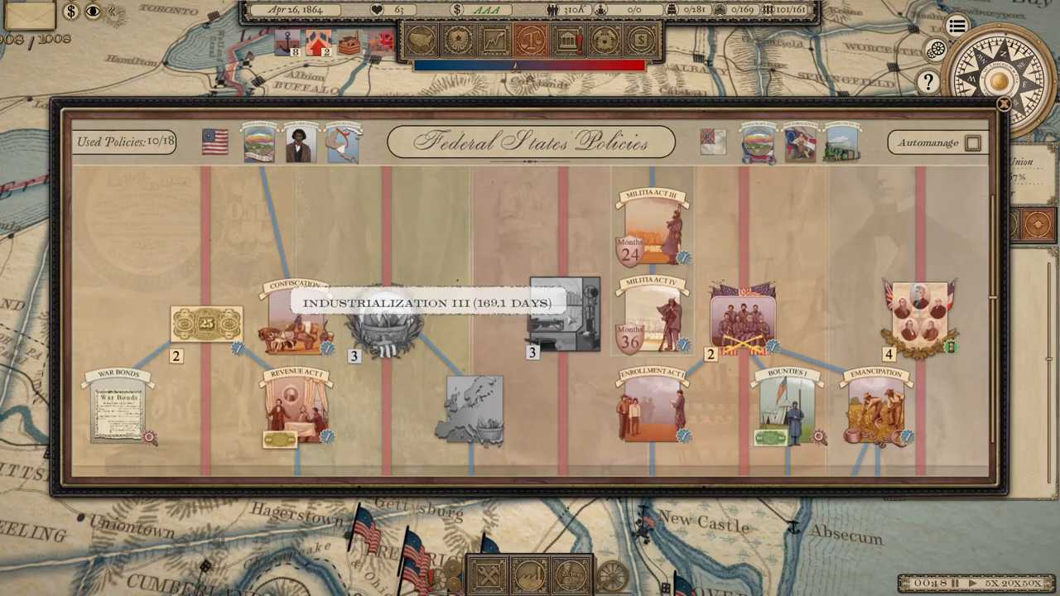
scroll(561, 324, down, 3)
scroll(562, 325, down, 3)
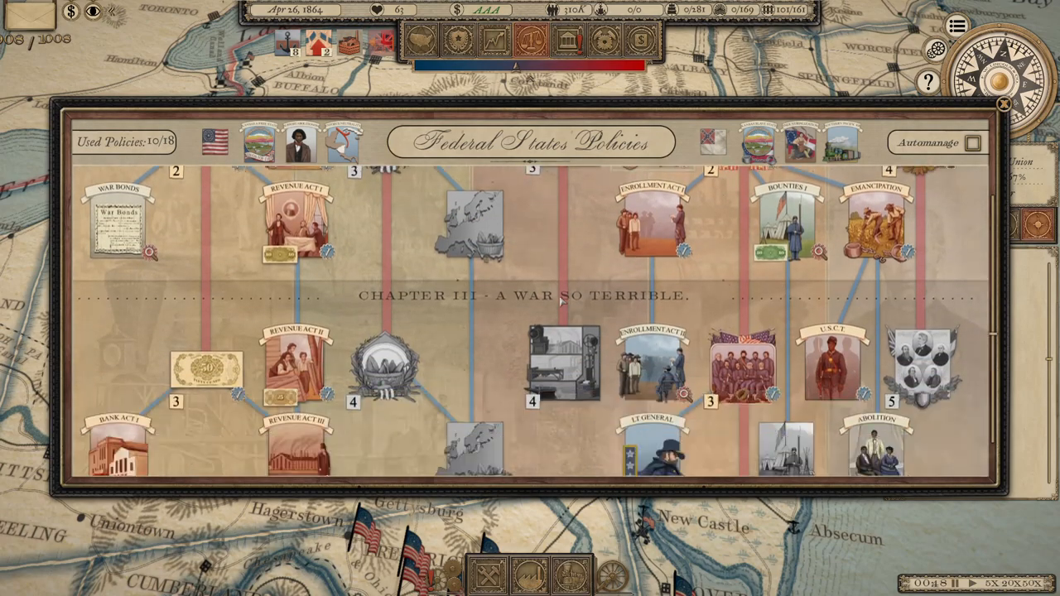
scroll(571, 365, down, 3)
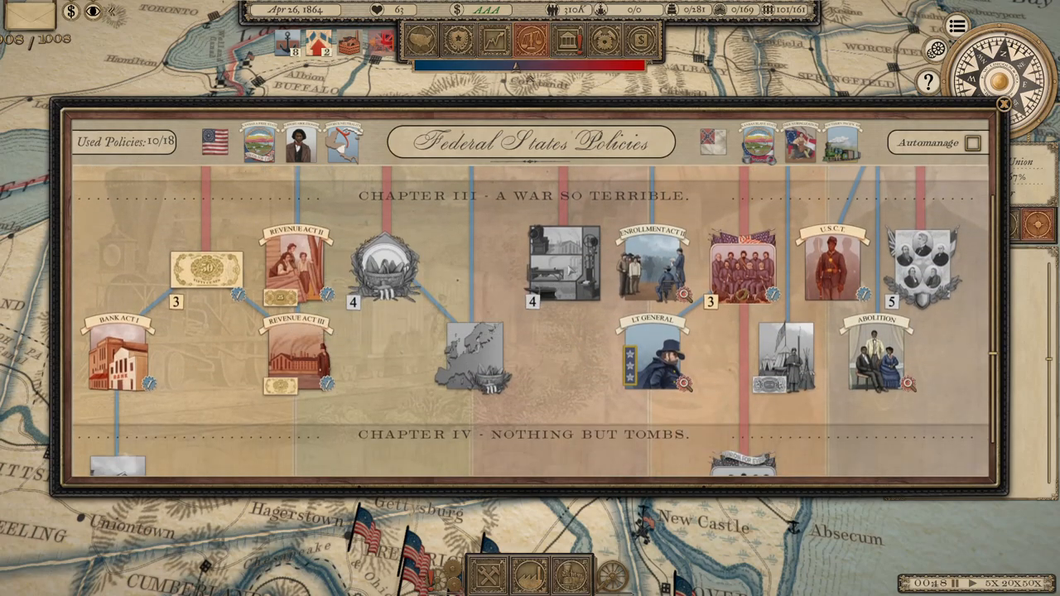
scroll(563, 299, up, 3)
scroll(563, 300, up, 2)
scroll(563, 300, down, 1)
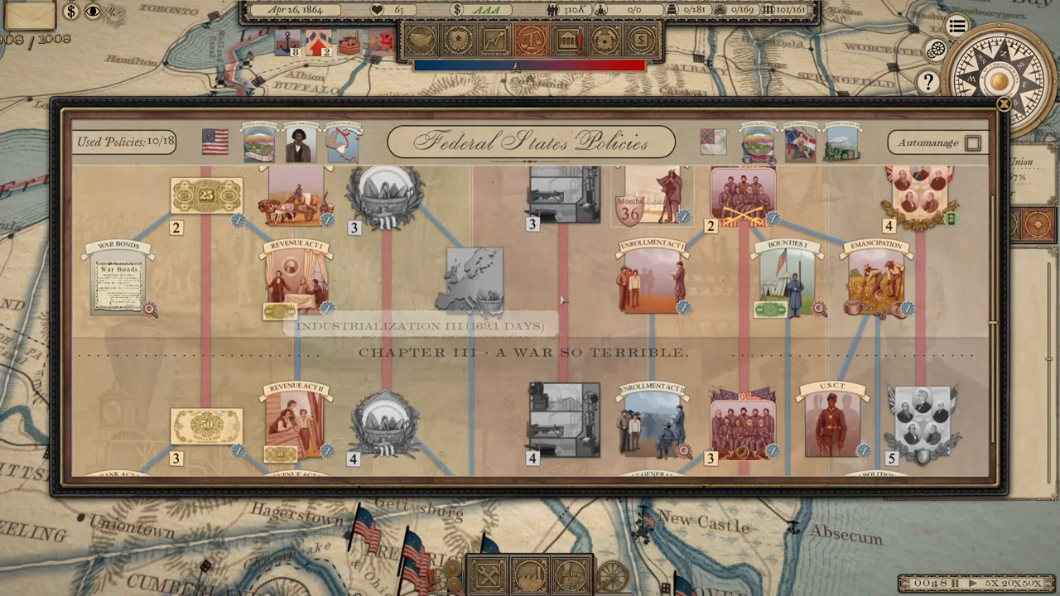
scroll(563, 299, down, 2)
scroll(570, 336, up, 2)
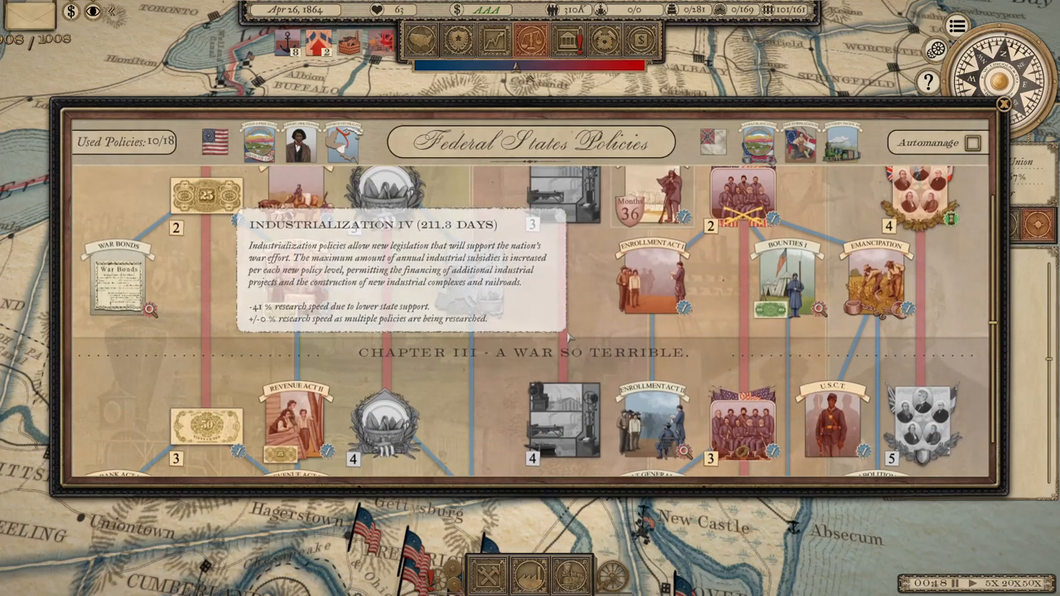
scroll(569, 337, up, 1)
scroll(570, 337, down, 2)
scroll(571, 356, down, 1)
scroll(572, 356, up, 2)
scroll(571, 348, up, 2)
scroll(571, 340, up, 2)
scroll(571, 335, up, 1)
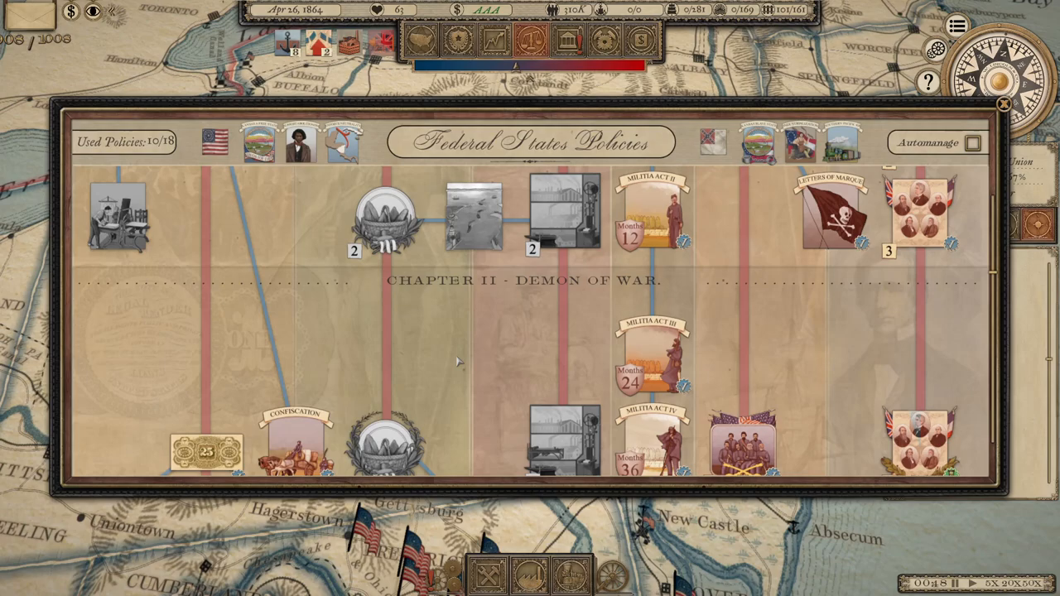
scroll(458, 362, up, 3)
scroll(480, 323, up, 3)
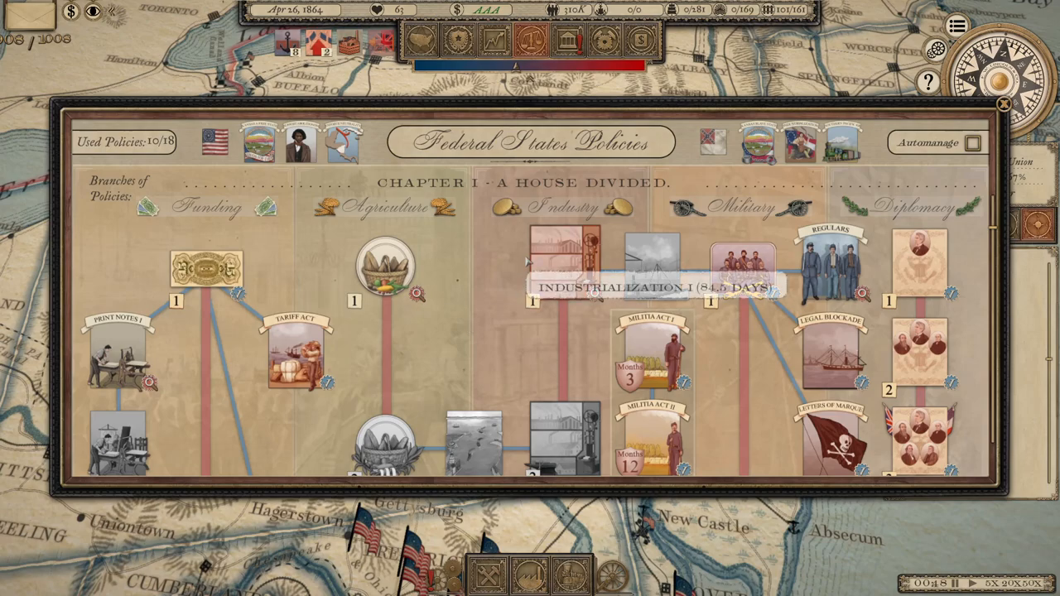
scroll(477, 315, down, 3)
scroll(467, 294, up, 3)
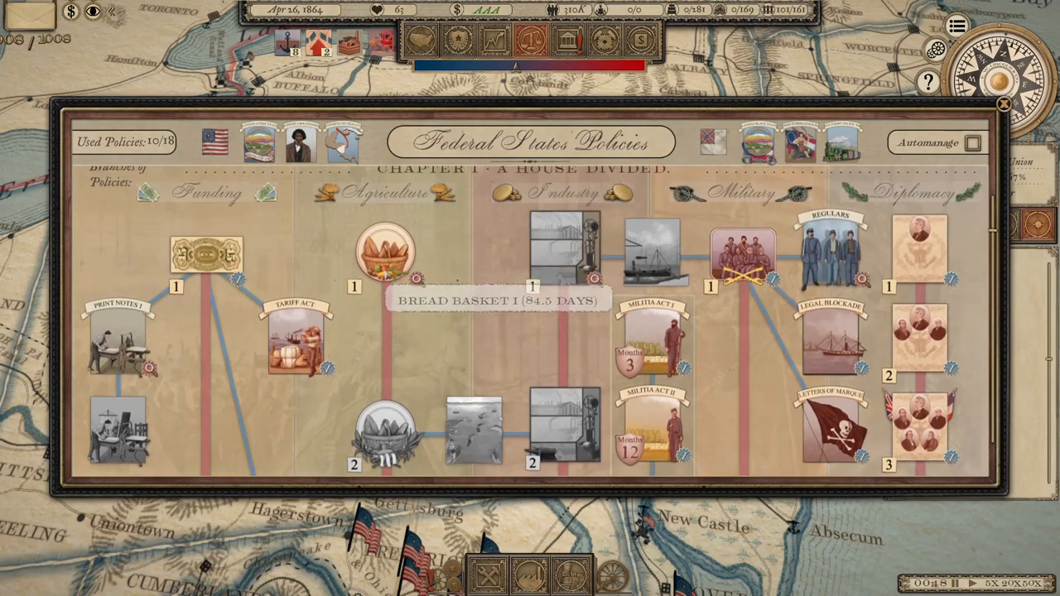
scroll(484, 275, down, 3)
scroll(435, 283, up, 3)
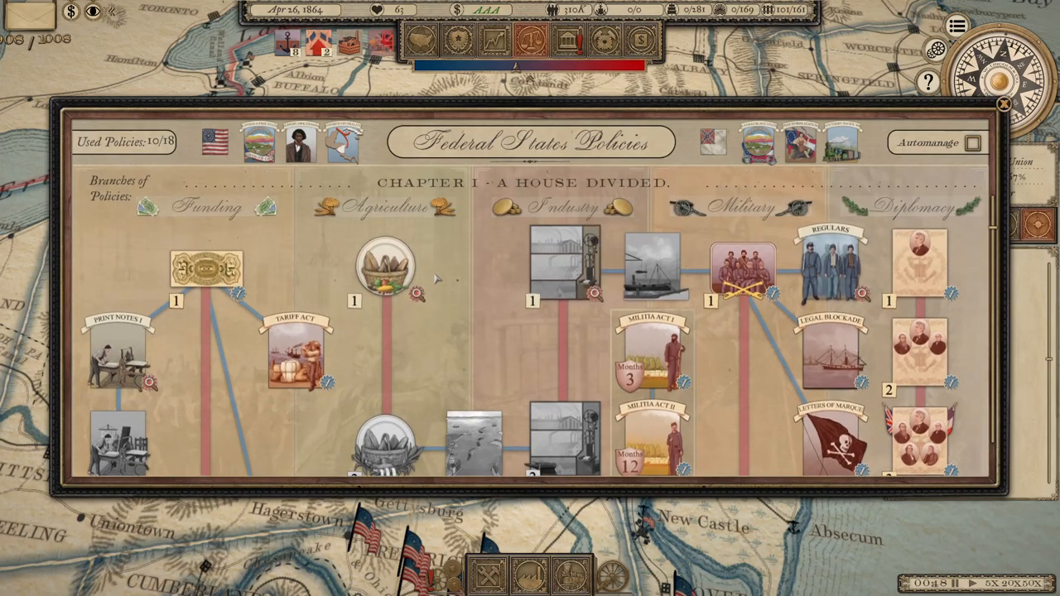
scroll(437, 280, down, 3)
scroll(437, 279, down, 3)
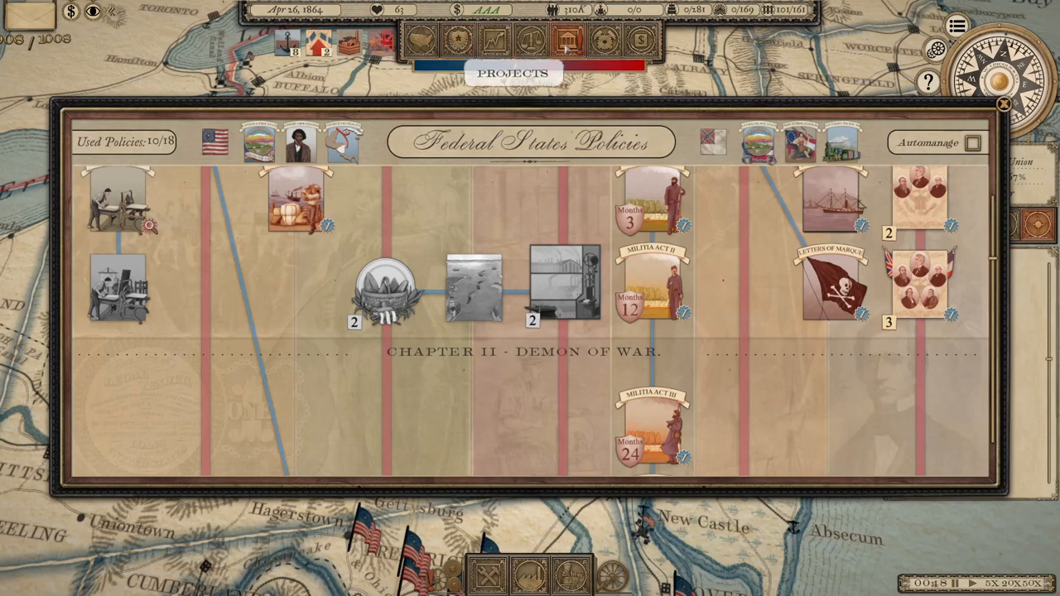
click(567, 40)
scroll(452, 413, down, 5)
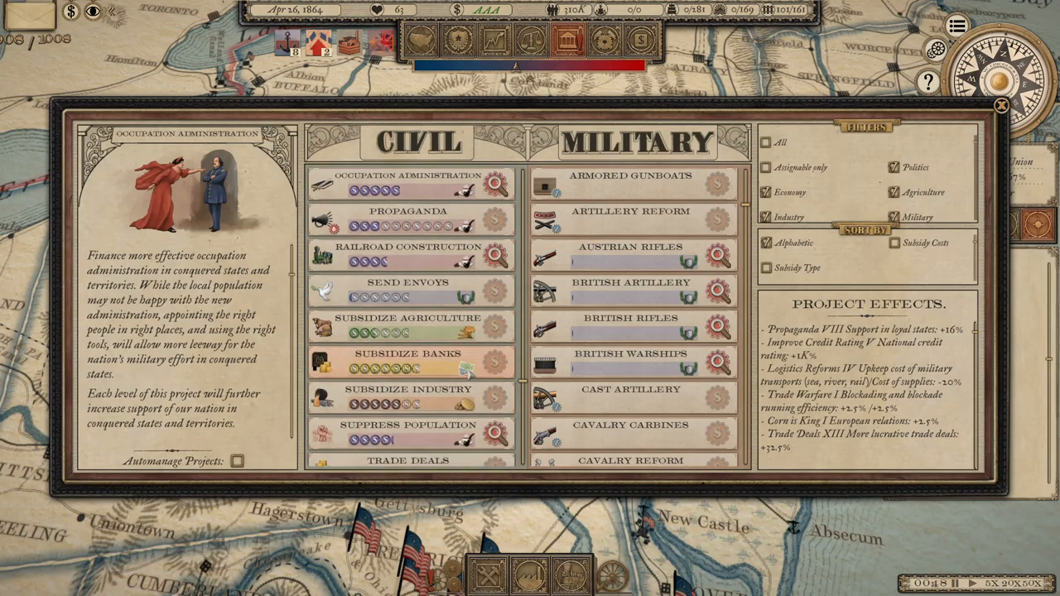
scroll(452, 413, down, 5)
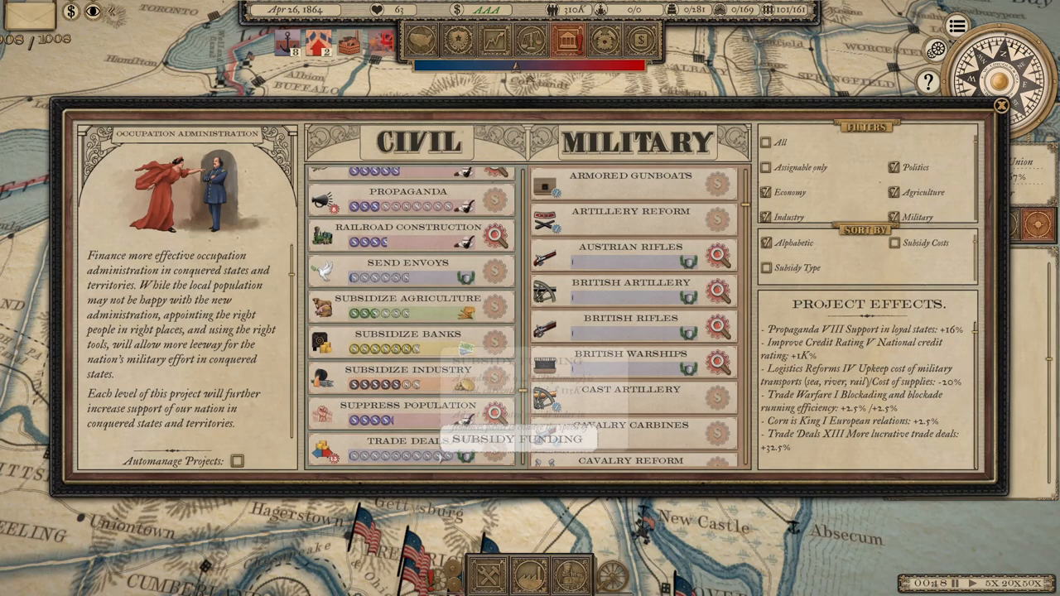
scroll(451, 418, up, 3)
scroll(455, 410, up, 3)
scroll(457, 406, up, 3)
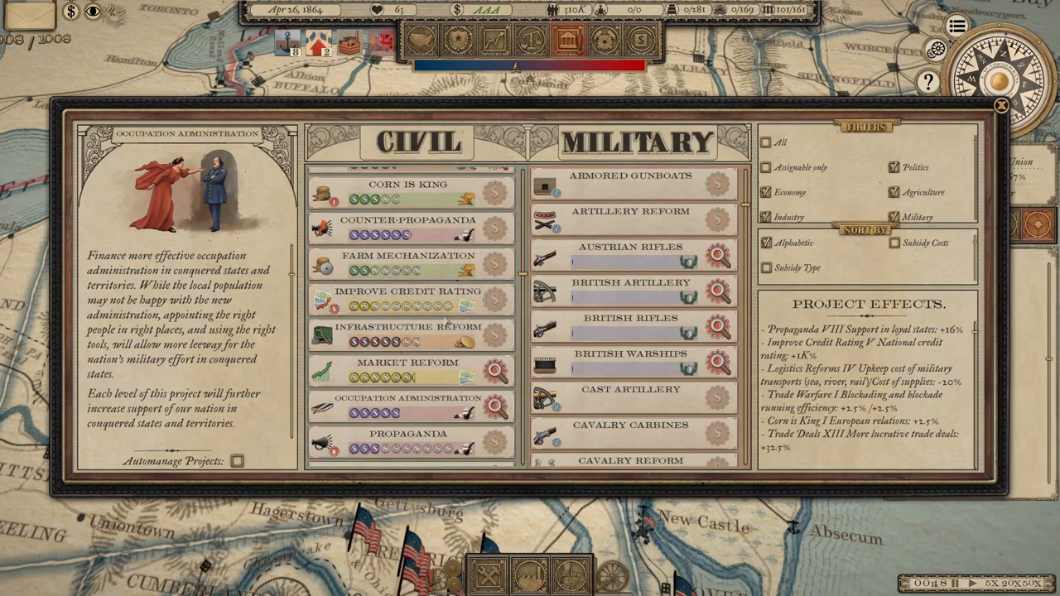
scroll(447, 322, up, 3)
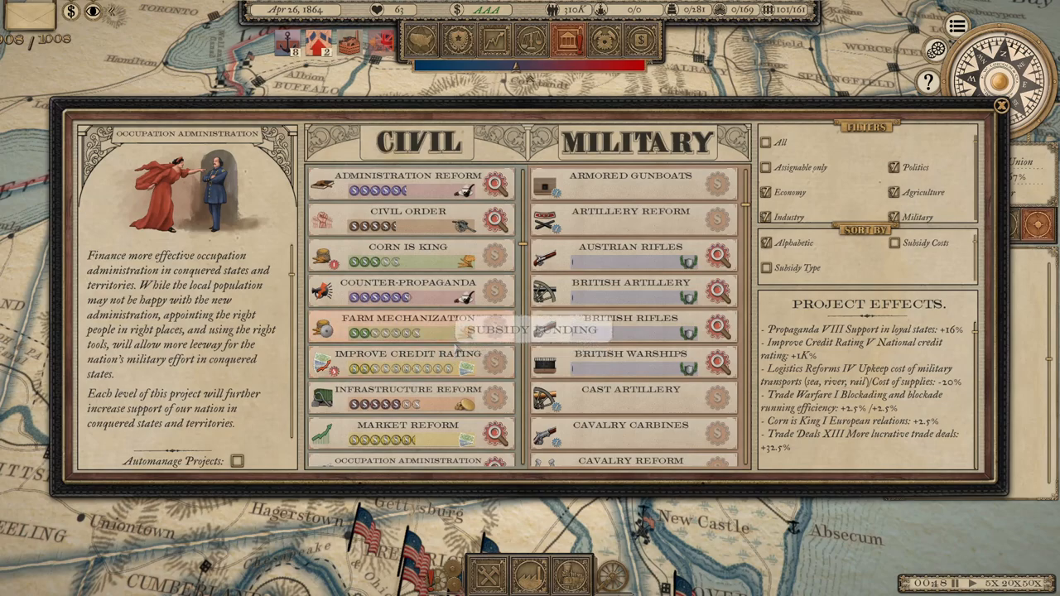
scroll(453, 331, down, 2)
scroll(454, 331, down, 2)
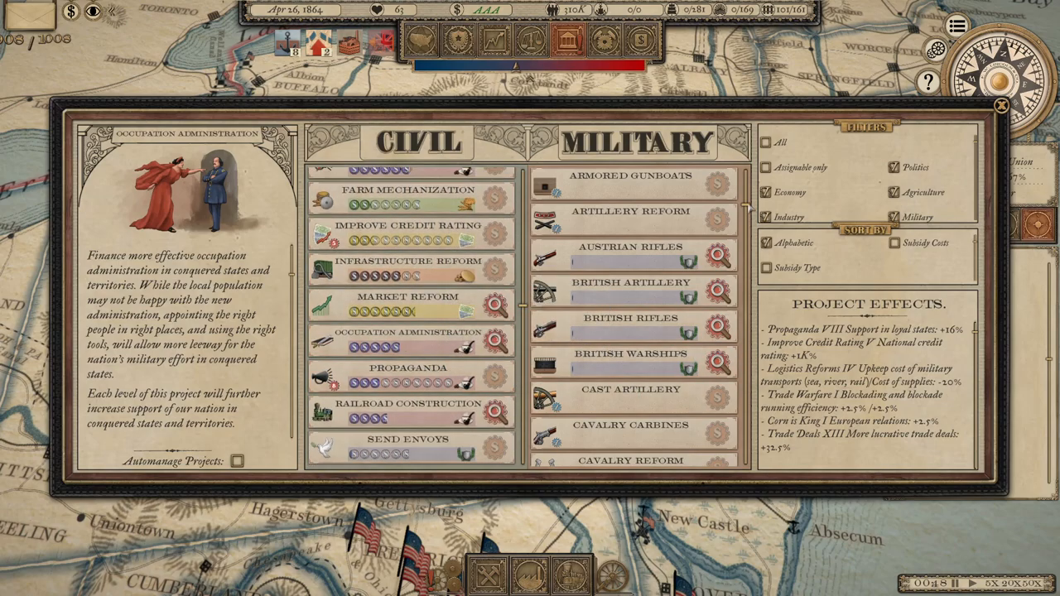
scroll(662, 289, down, 3)
scroll(662, 289, down, 3)
scroll(629, 265, down, 2)
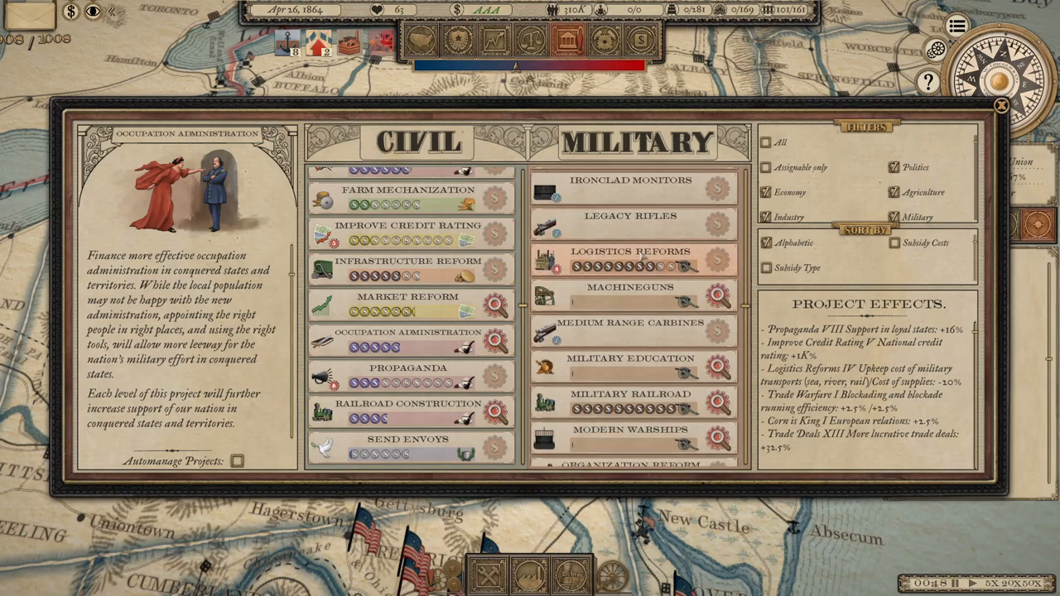
scroll(410, 344, up, 2)
scroll(410, 345, up, 2)
scroll(410, 345, down, 3)
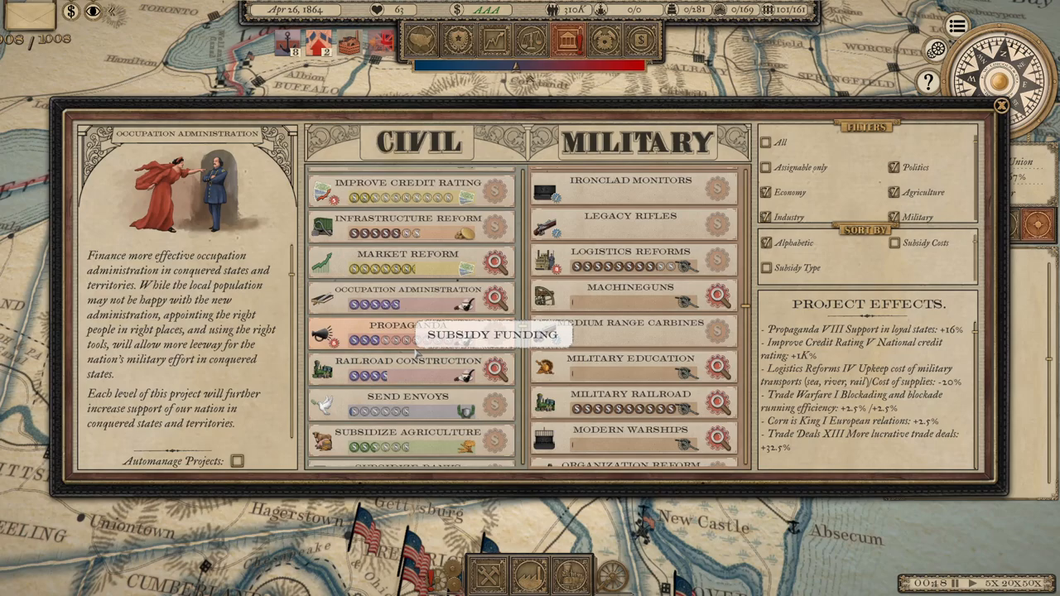
scroll(414, 355, down, 2)
scroll(414, 354, down, 1)
scroll(414, 355, down, 3)
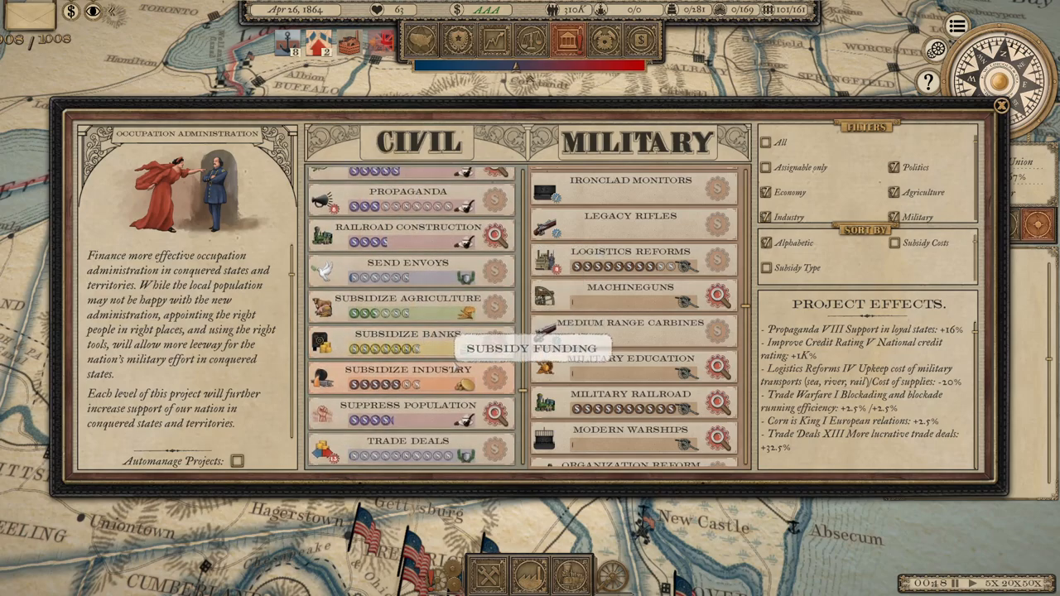
scroll(463, 356, up, 2)
scroll(463, 356, up, 2)
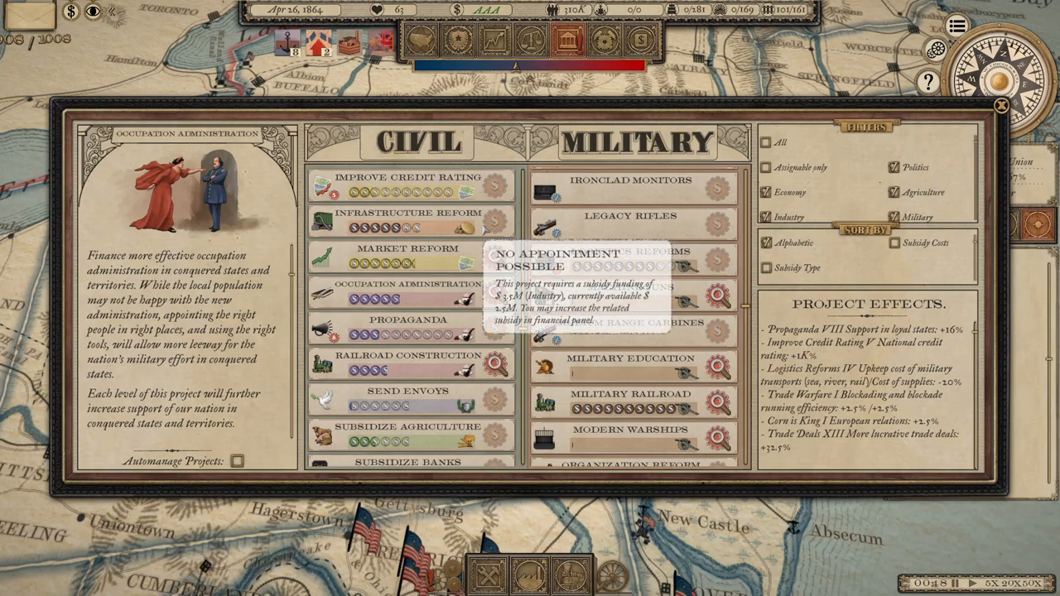
Review the Chapter III policies including Feed Europe I, then bring up the Union finances overview.
click(530, 39)
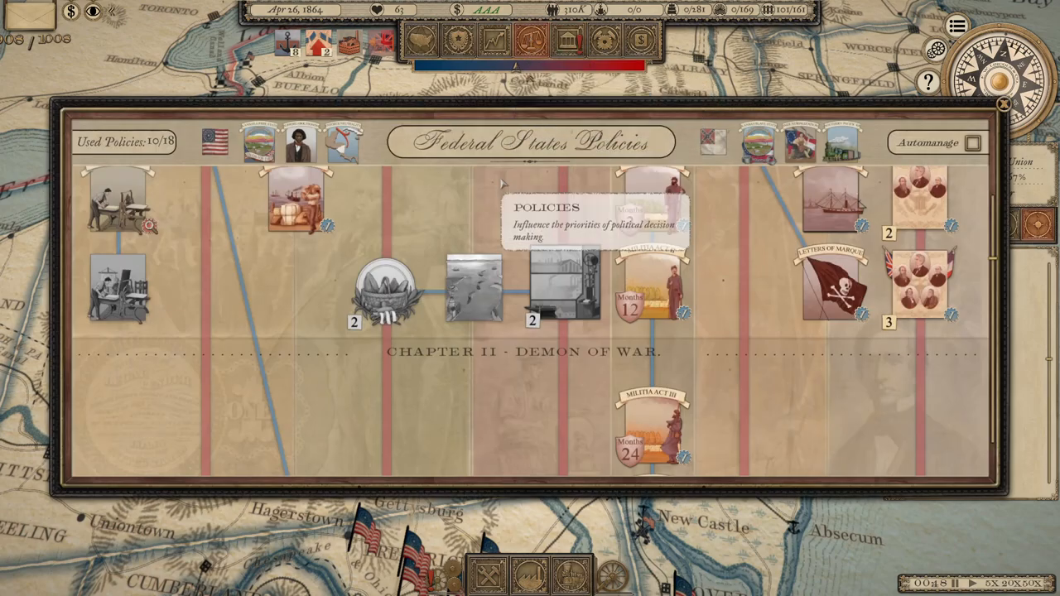
scroll(464, 285, down, 2)
scroll(464, 285, up, 2)
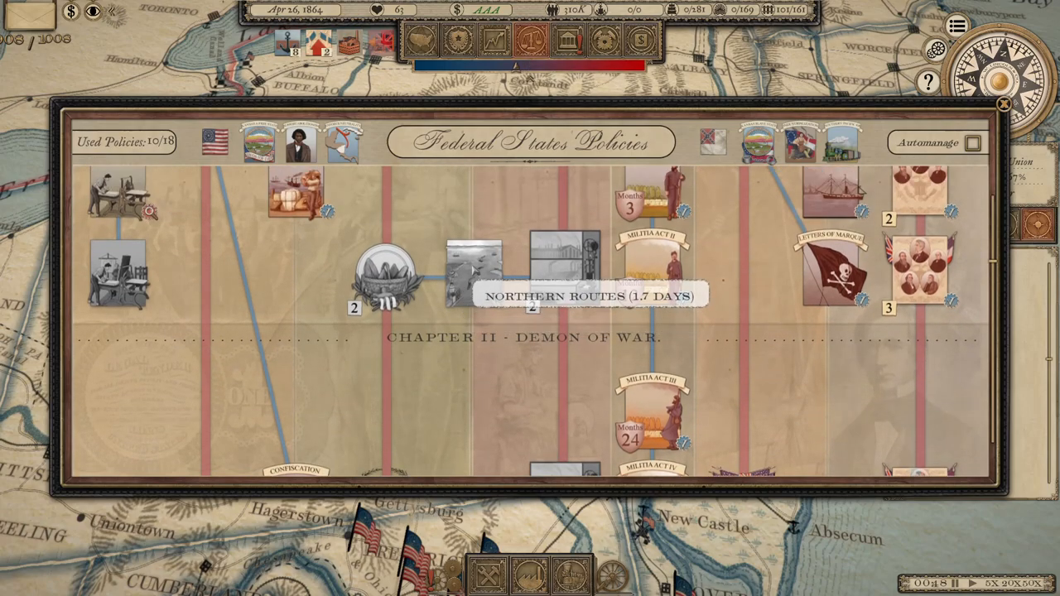
mouse_move(567, 39)
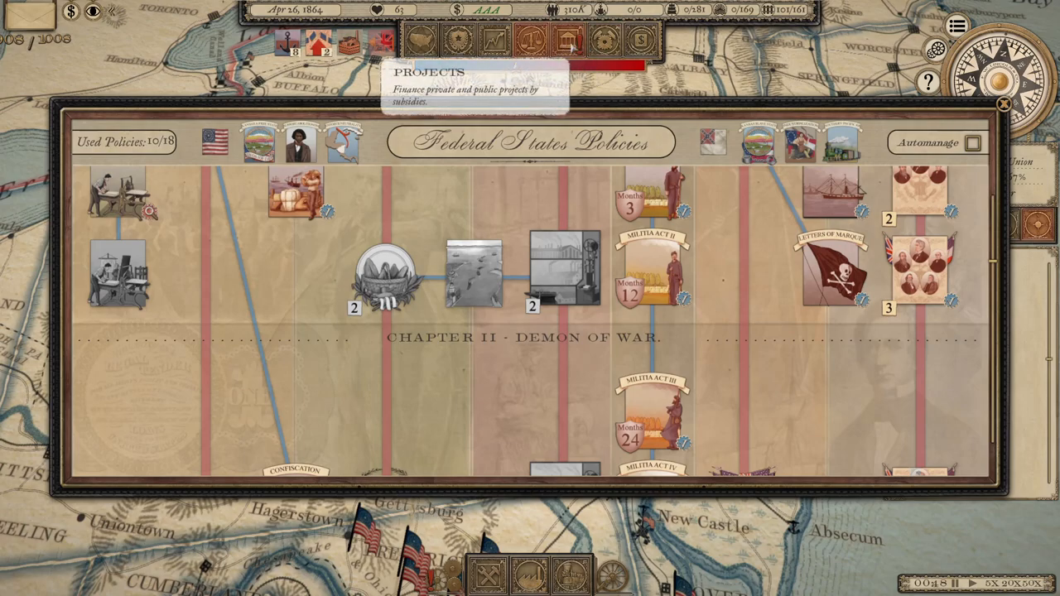
scroll(476, 319, down, 3)
scroll(476, 318, down, 3)
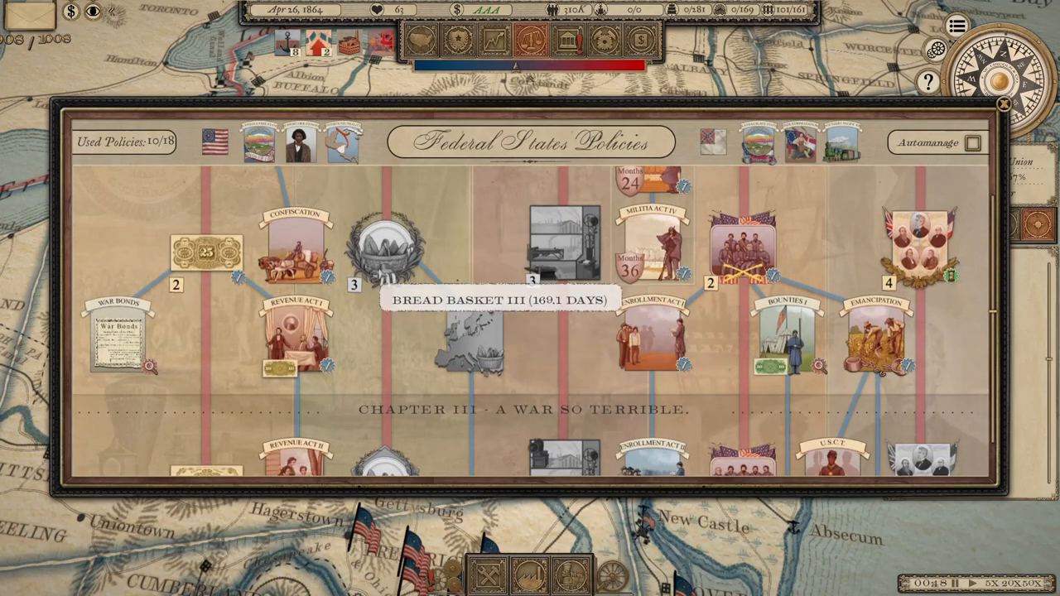
scroll(437, 285, down, 1)
scroll(437, 286, down, 2)
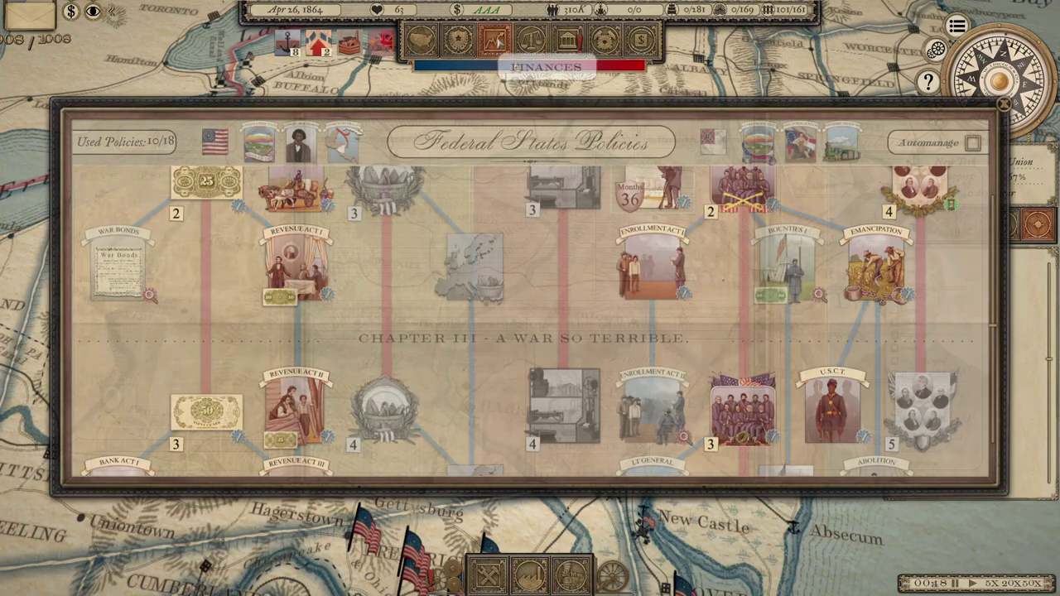
click(493, 39)
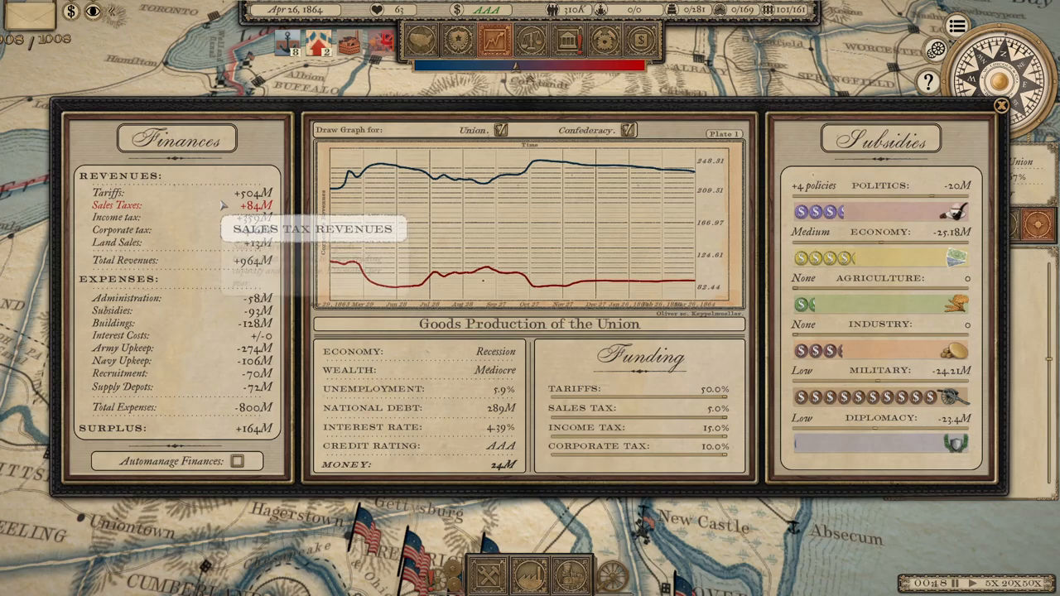
Return via the Projects list to the Federal States Policies tree for Chapters III and IV.
click(553, 37)
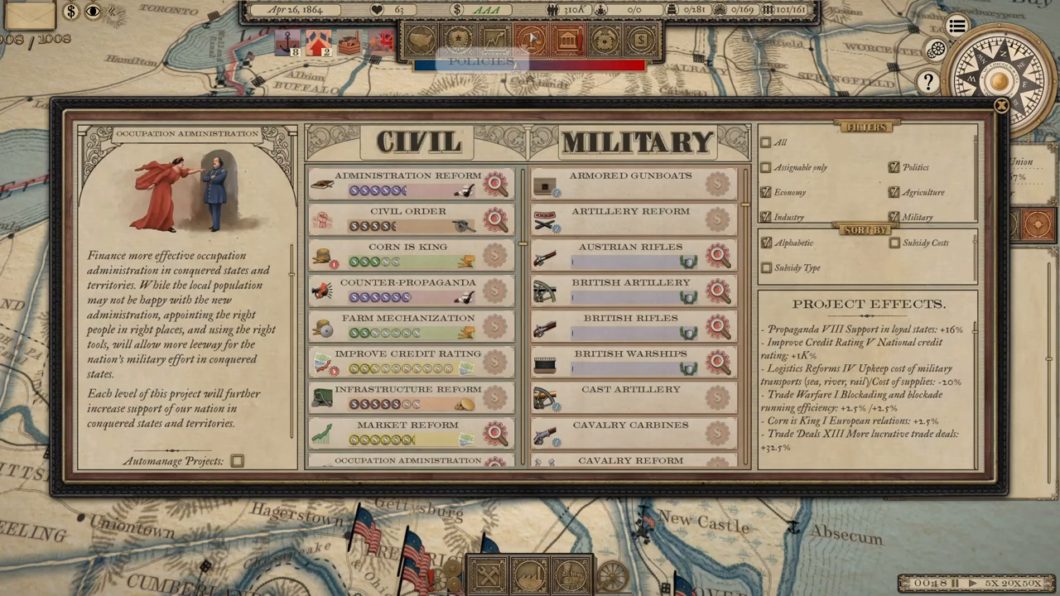
click(531, 37)
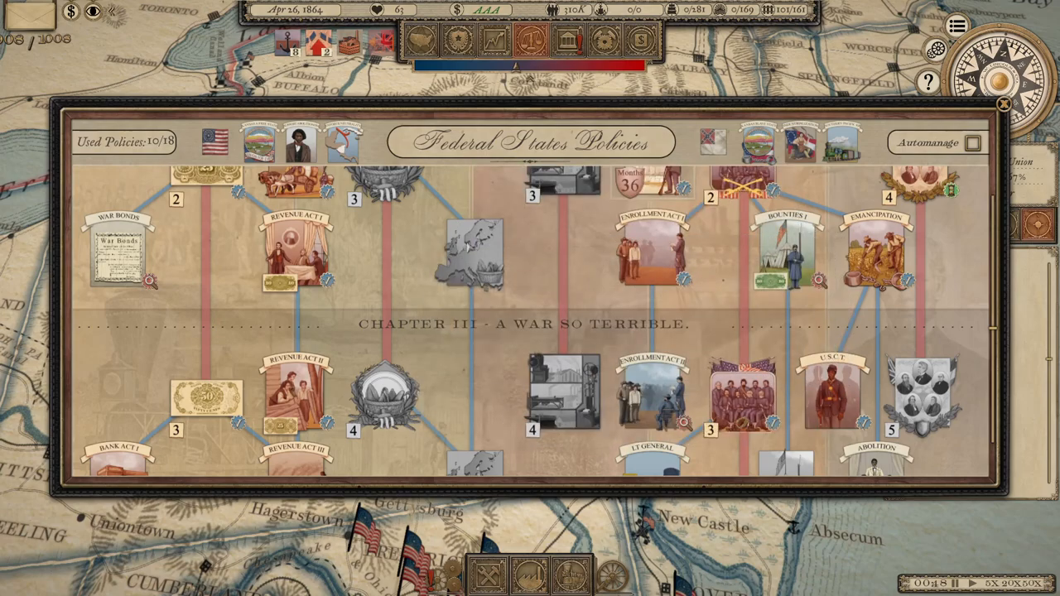
scroll(469, 263, up, 1)
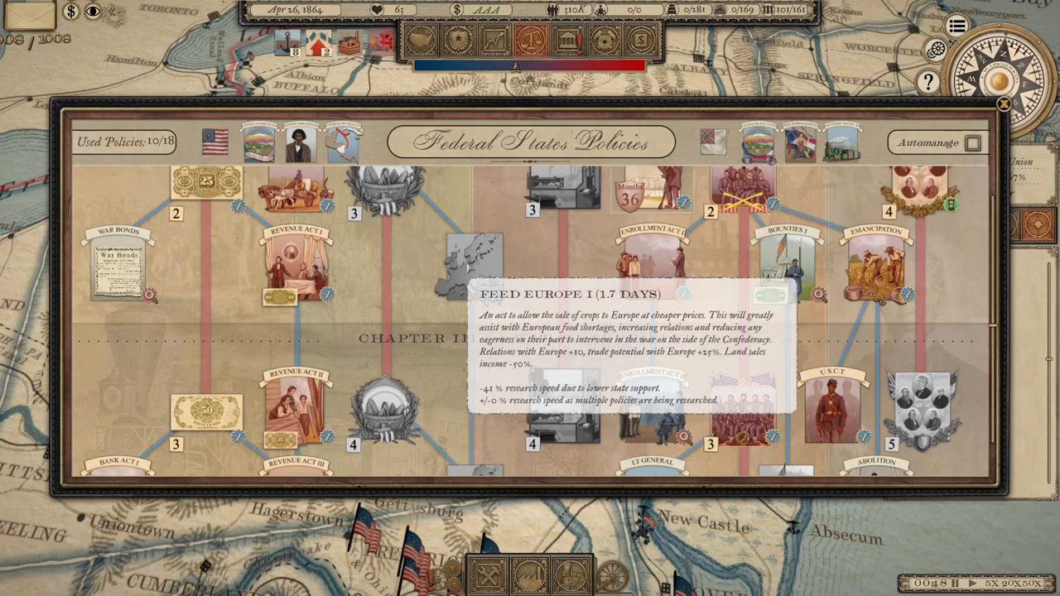
mouse_move(470, 253)
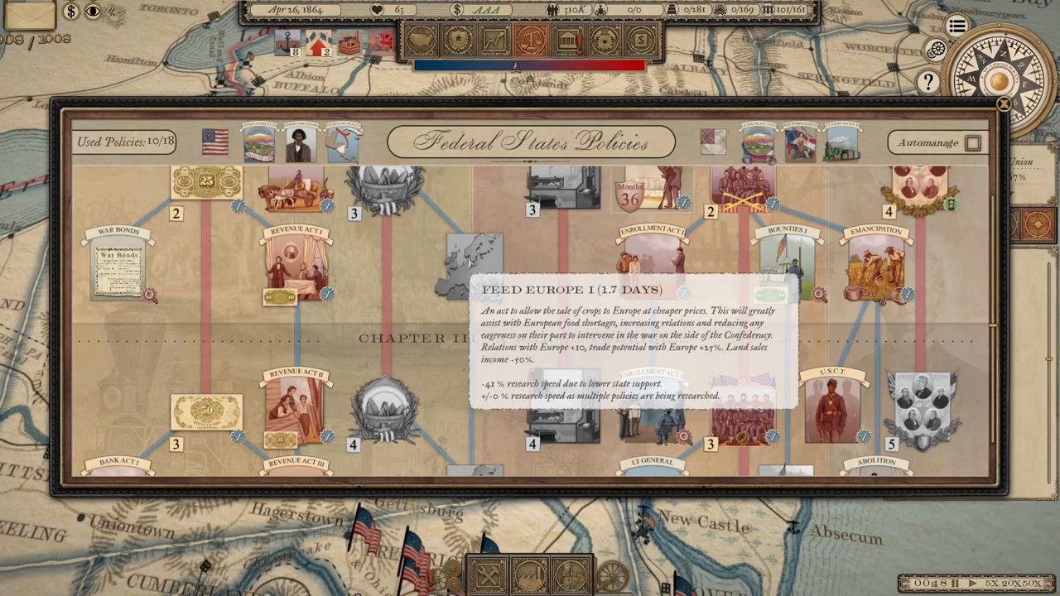
scroll(468, 264, down, 2)
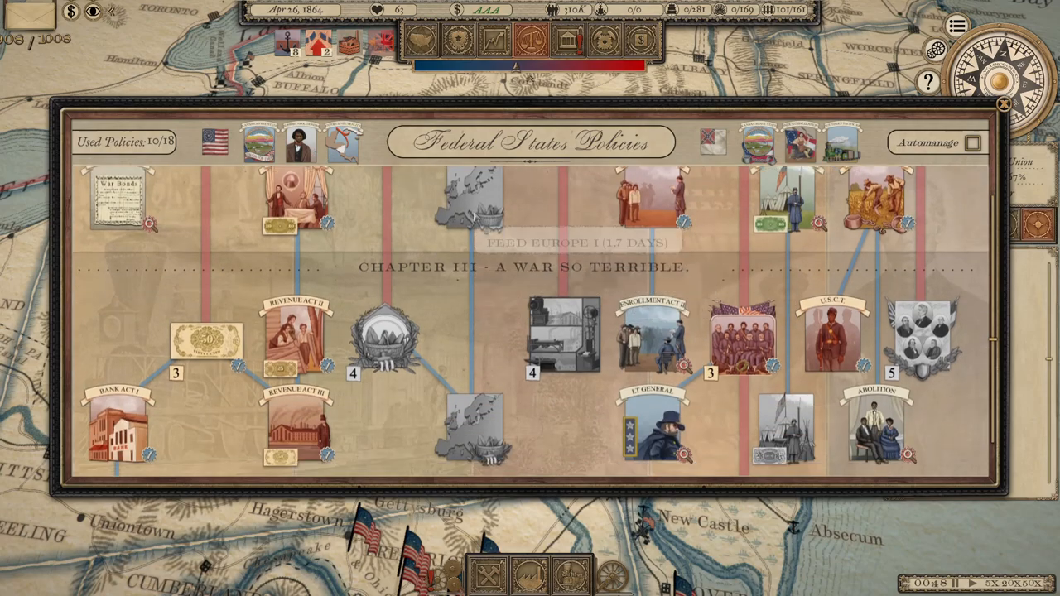
scroll(474, 213, down, 2)
scroll(469, 257, down, 2)
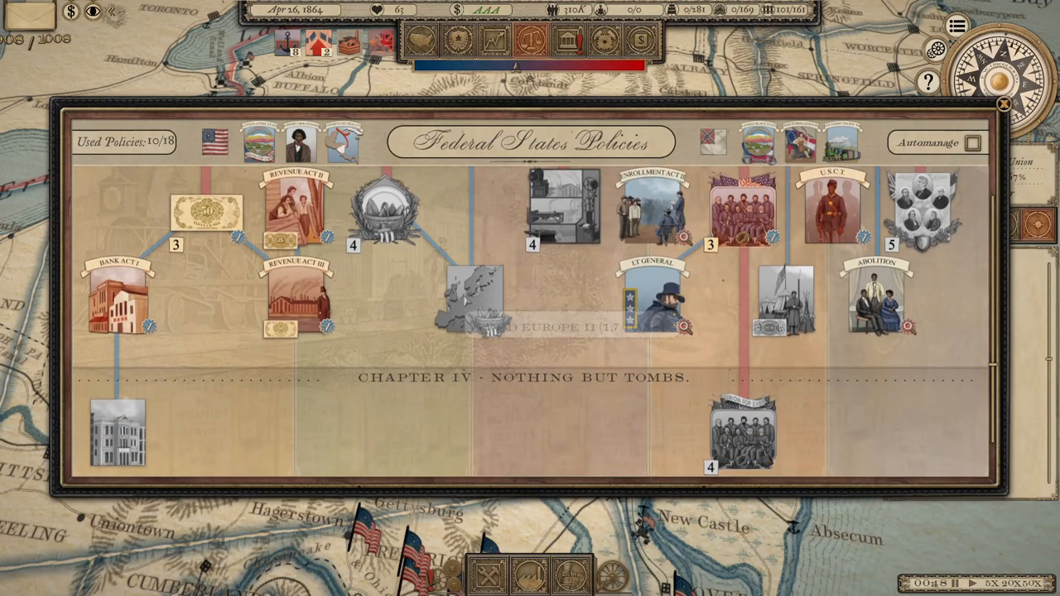
mouse_move(474, 296)
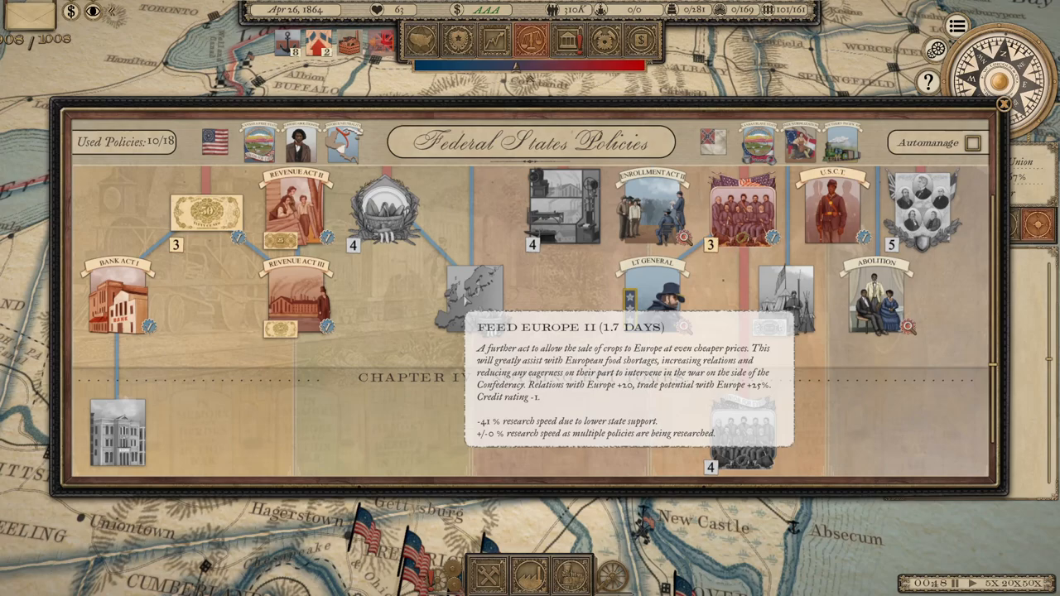
scroll(467, 323, up, 3)
scroll(468, 327, up, 3)
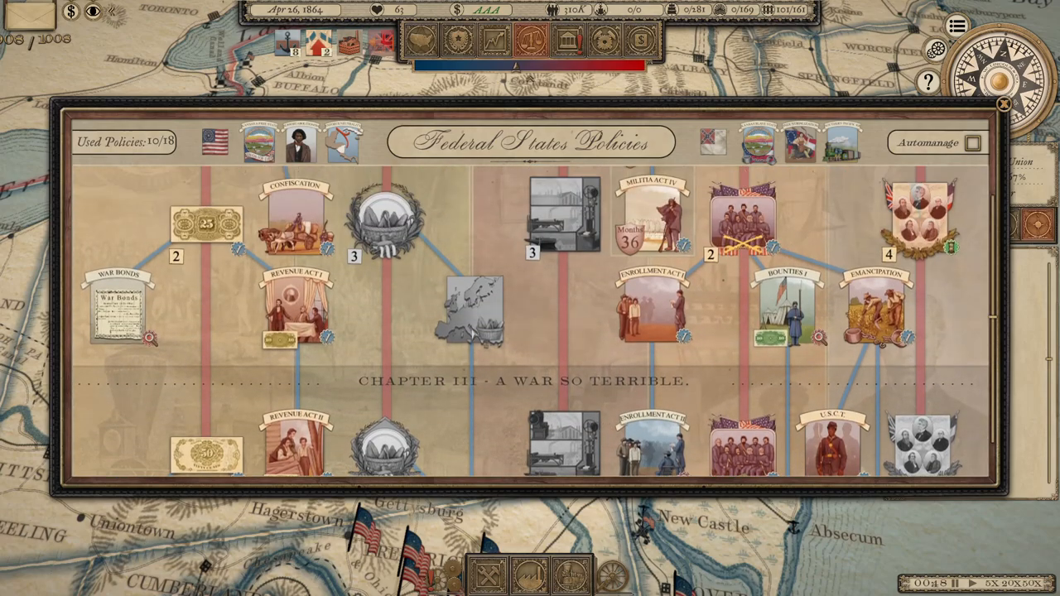
scroll(472, 331, down, 3)
scroll(472, 335, up, 3)
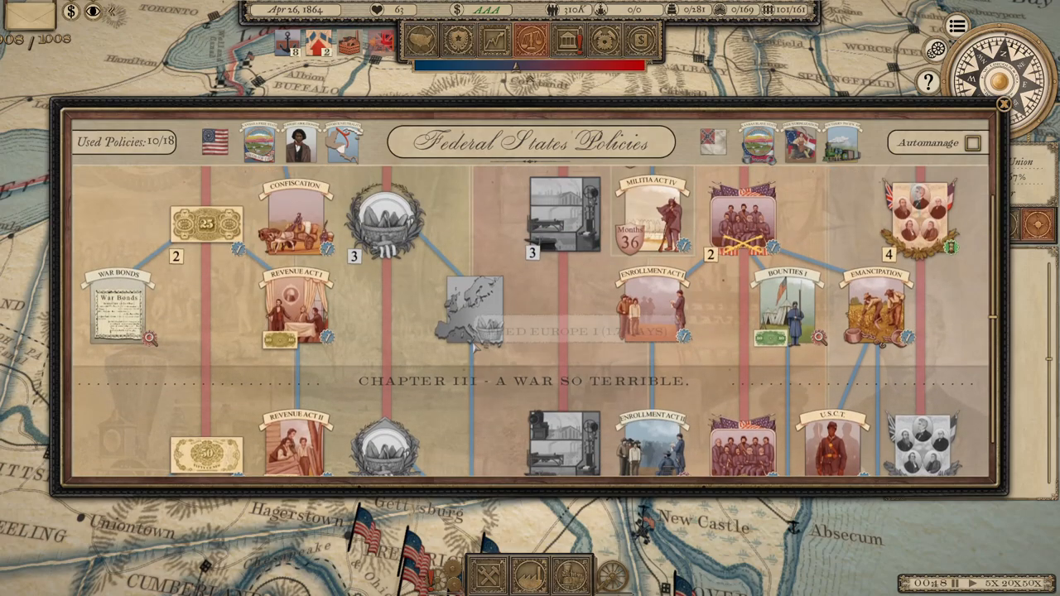
scroll(476, 340, up, 3)
scroll(472, 327, up, 3)
scroll(472, 327, up, 3)
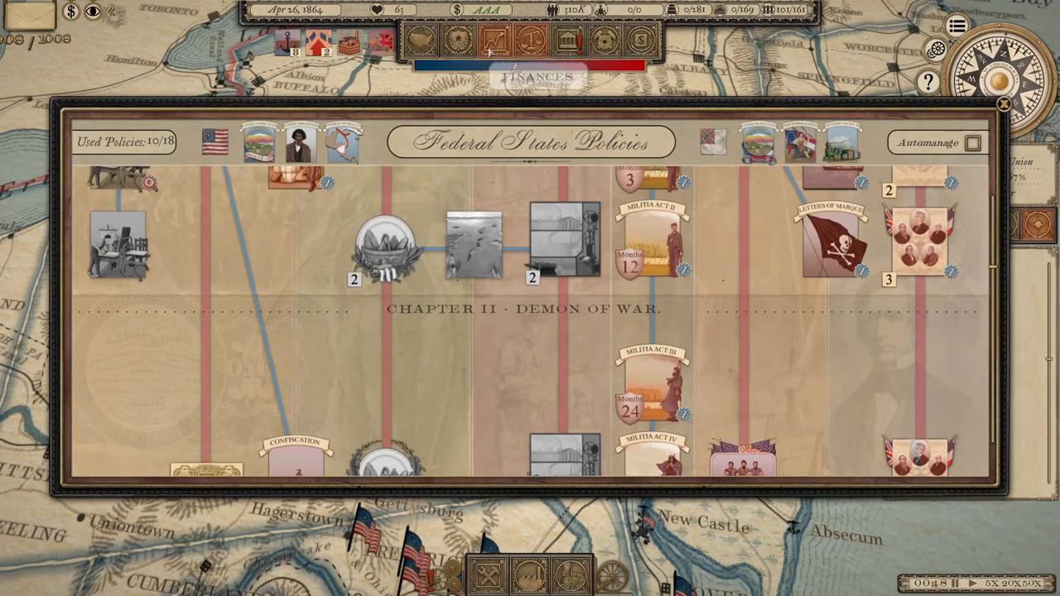
Bring up the Union finances overview to read the revenue breakdown including corporate tax.
click(495, 41)
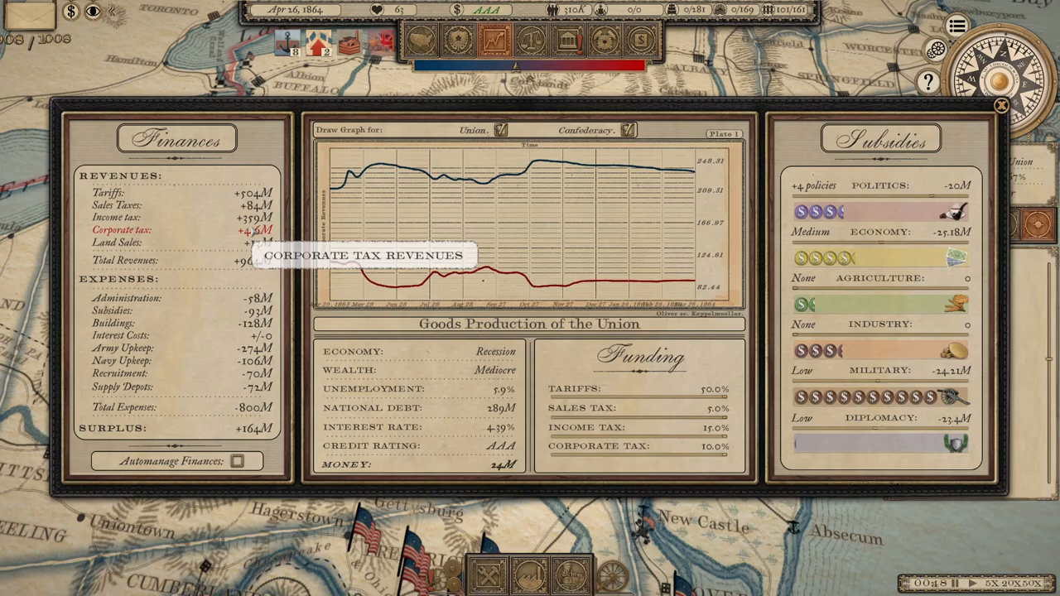
mouse_move(124, 229)
key(alt+Tab)
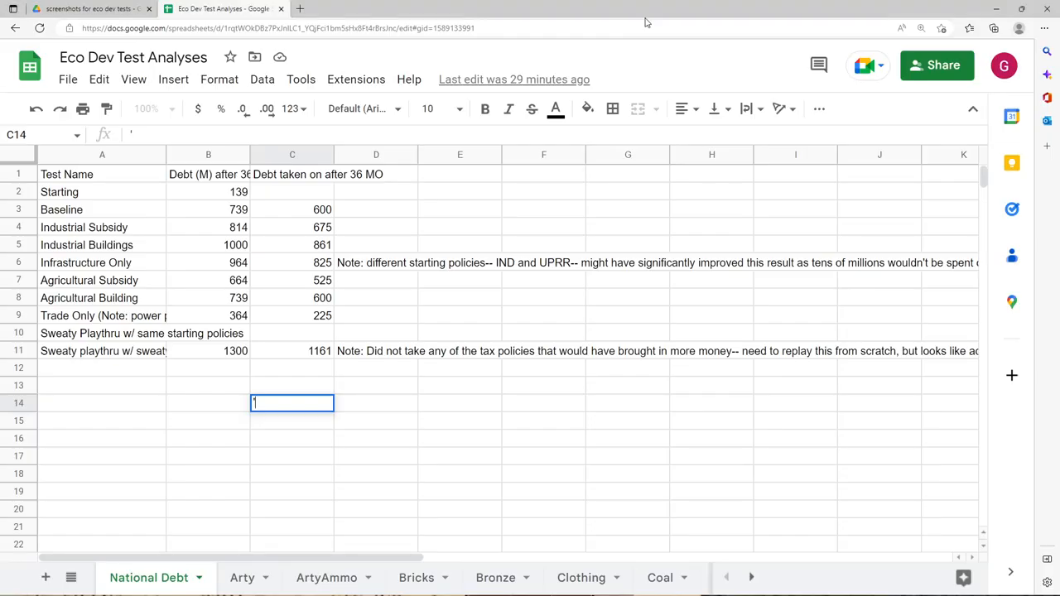
text(1)
click(240, 577)
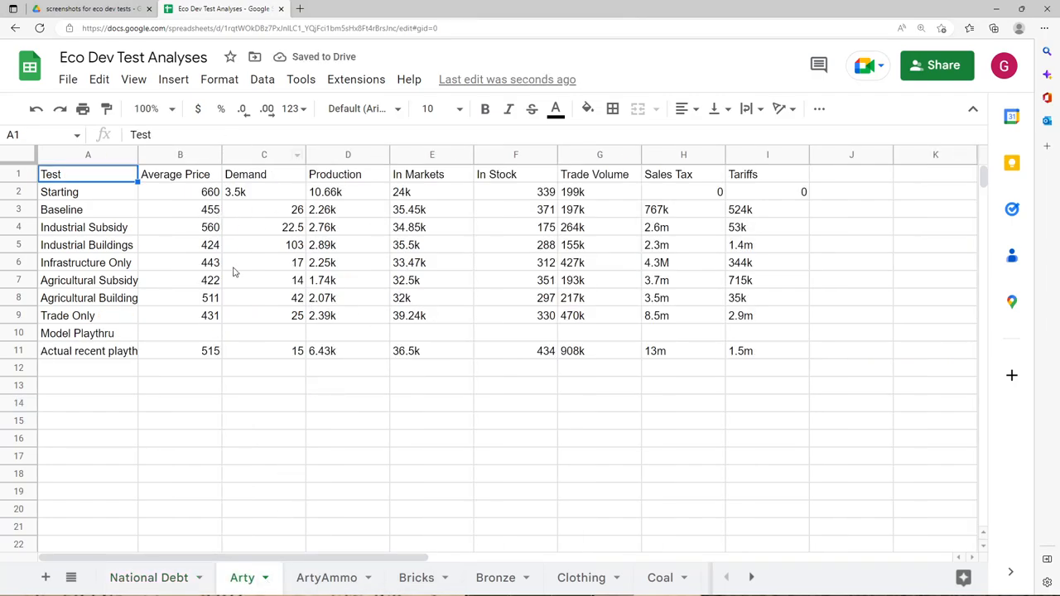
click(200, 315)
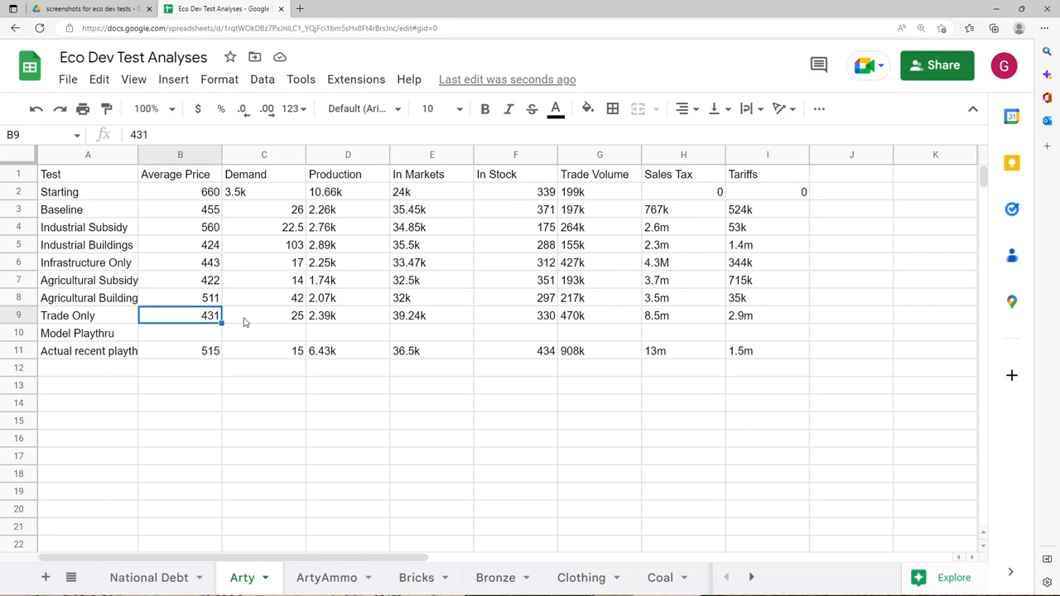
click(285, 320)
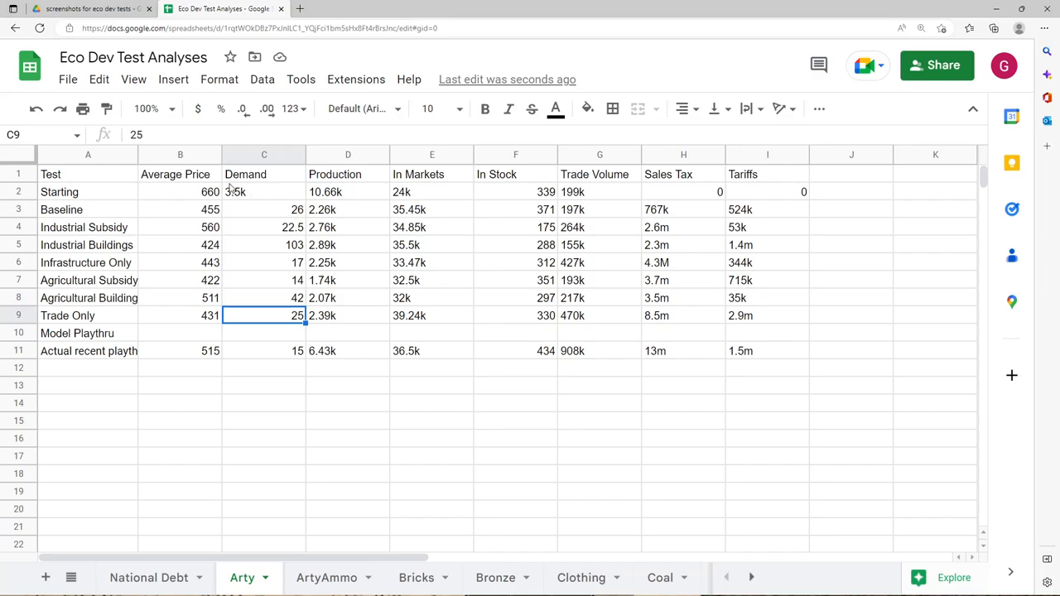
click(109, 193)
drag(155, 200, 242, 197)
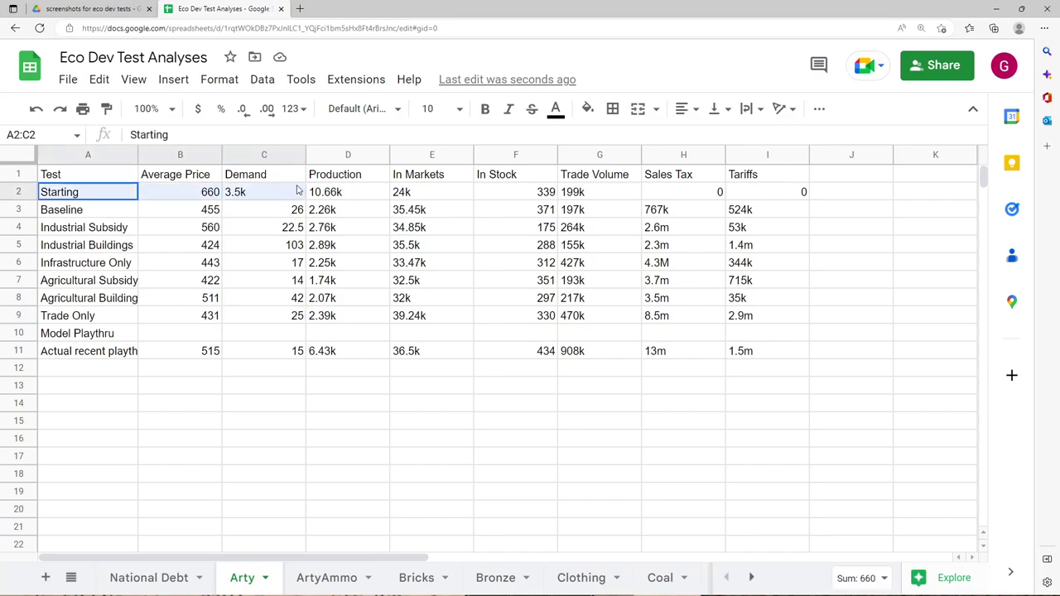
click(255, 209)
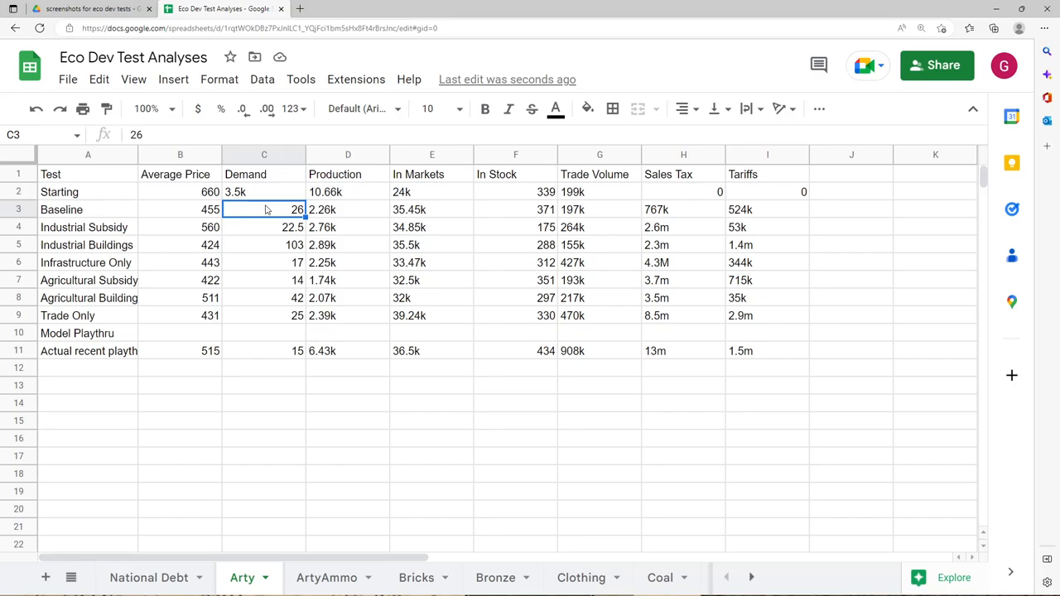
click(276, 245)
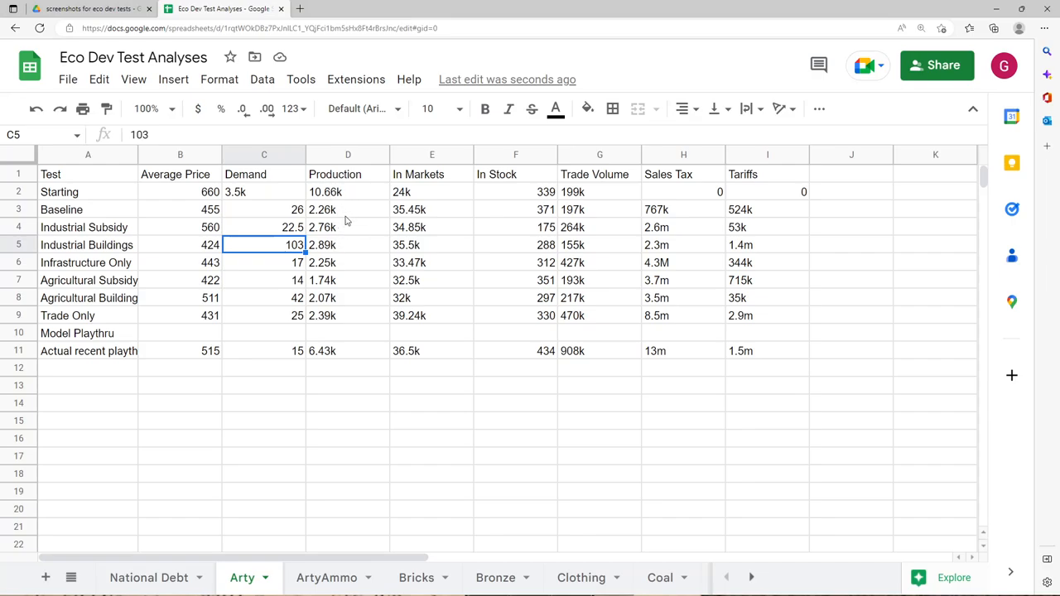
drag(340, 211, 342, 315)
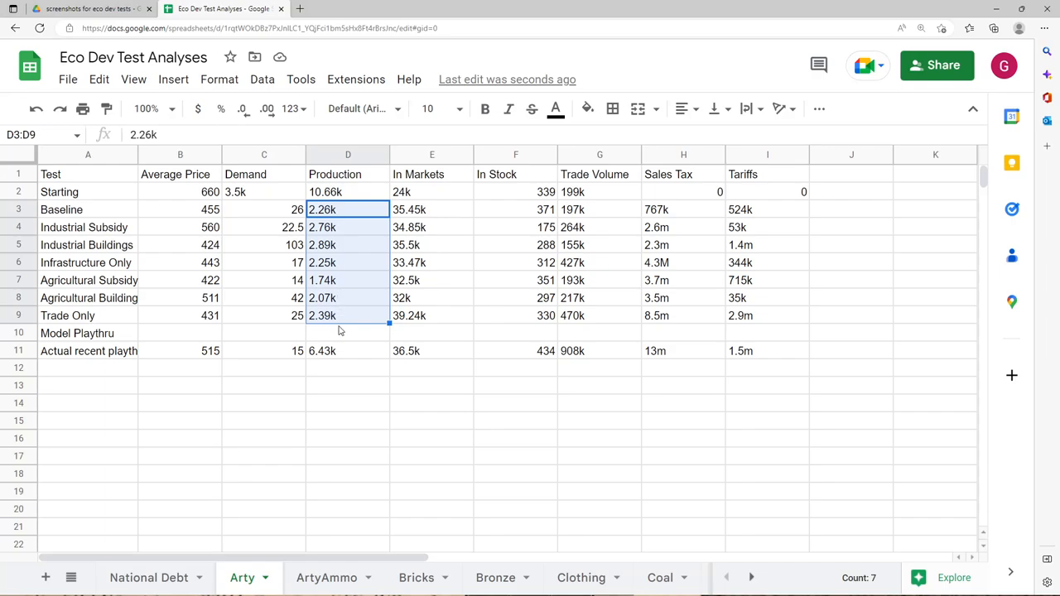
click(335, 323)
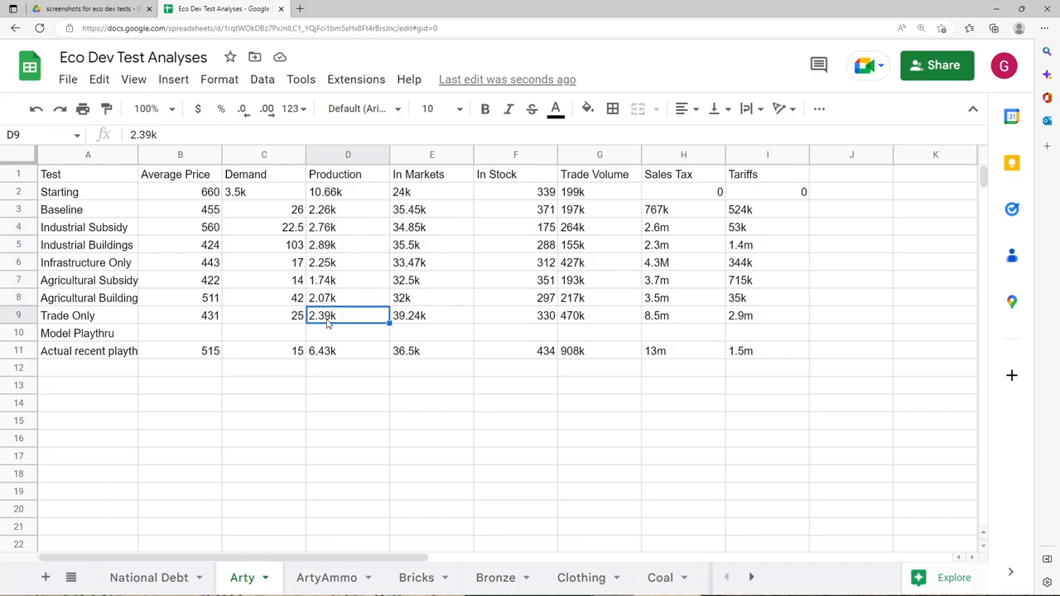
click(334, 232)
click(340, 250)
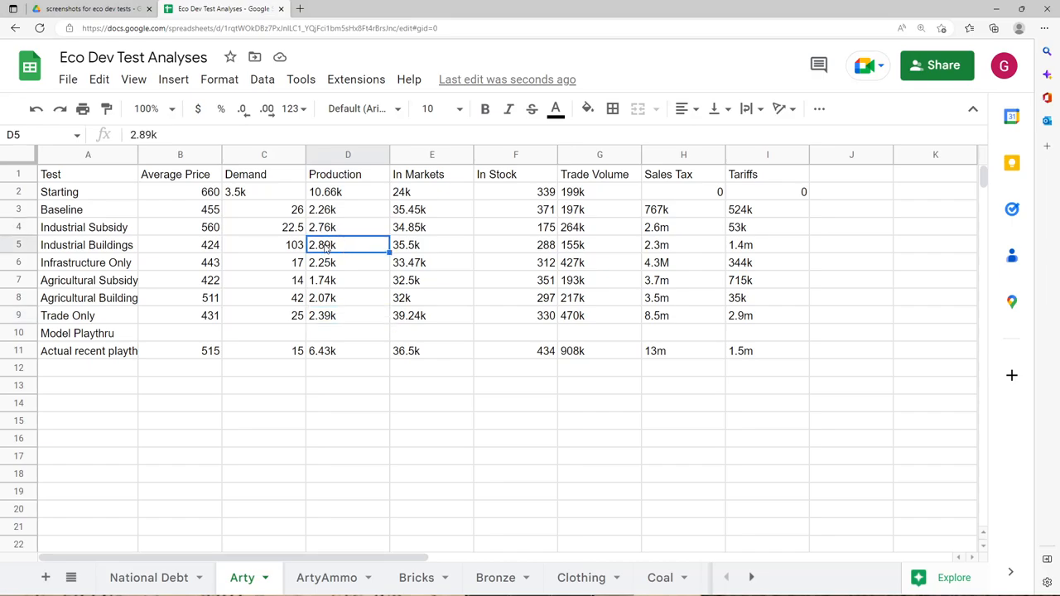
click(414, 319)
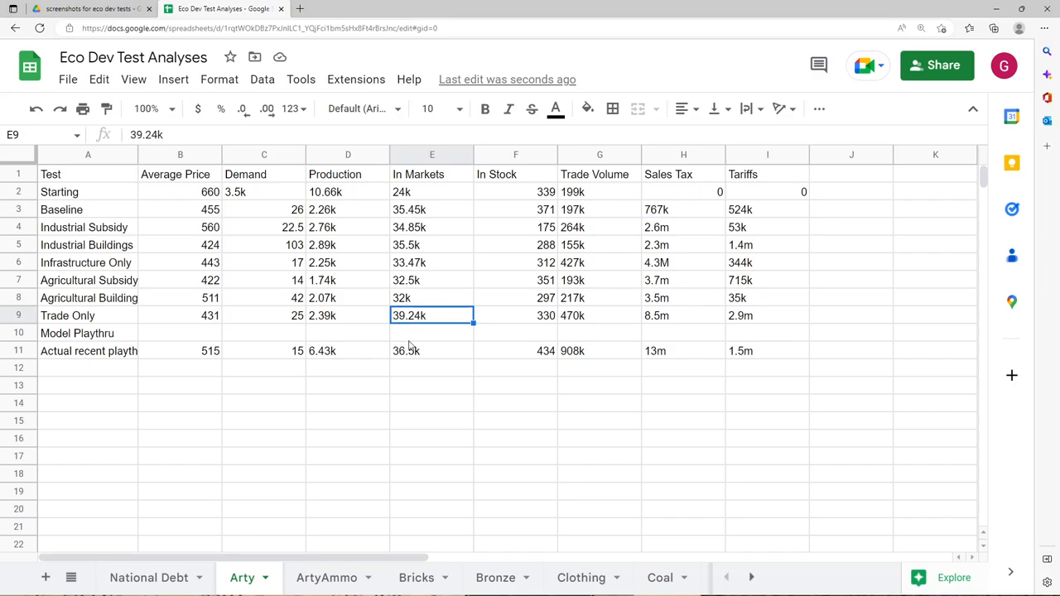
click(588, 319)
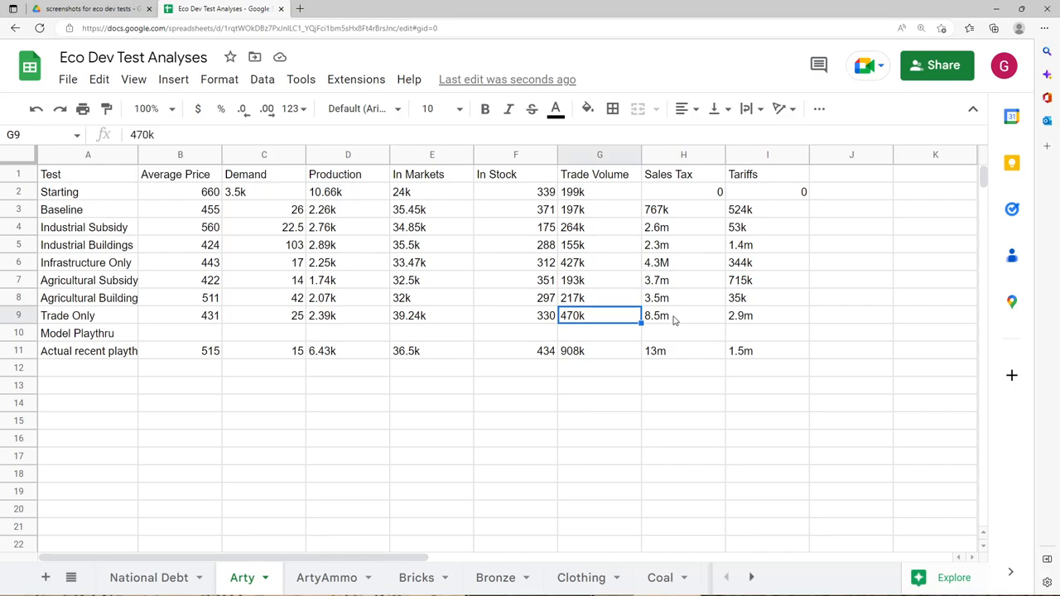
click(745, 318)
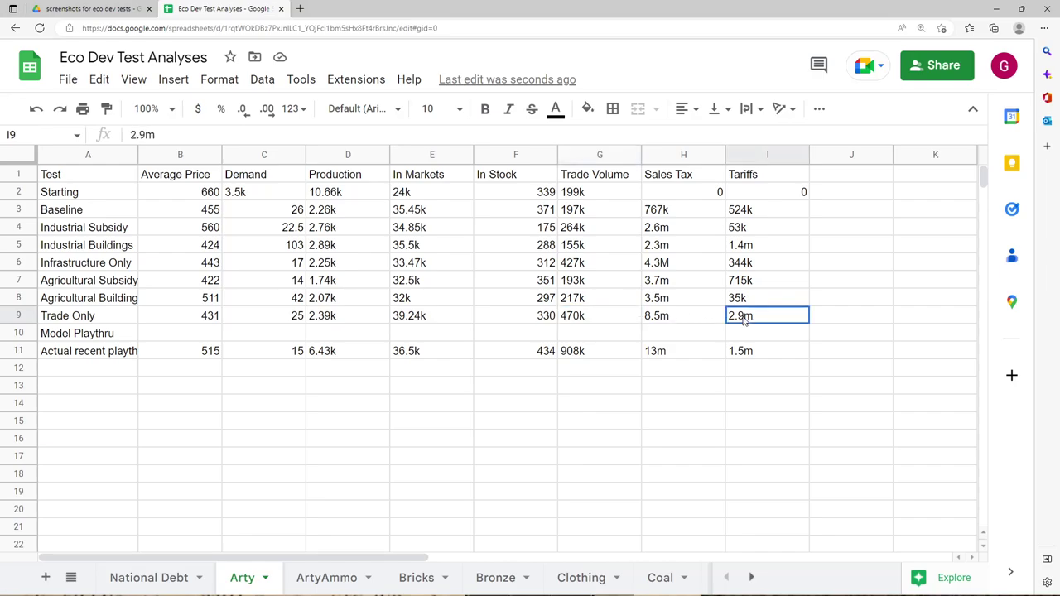
click(664, 320)
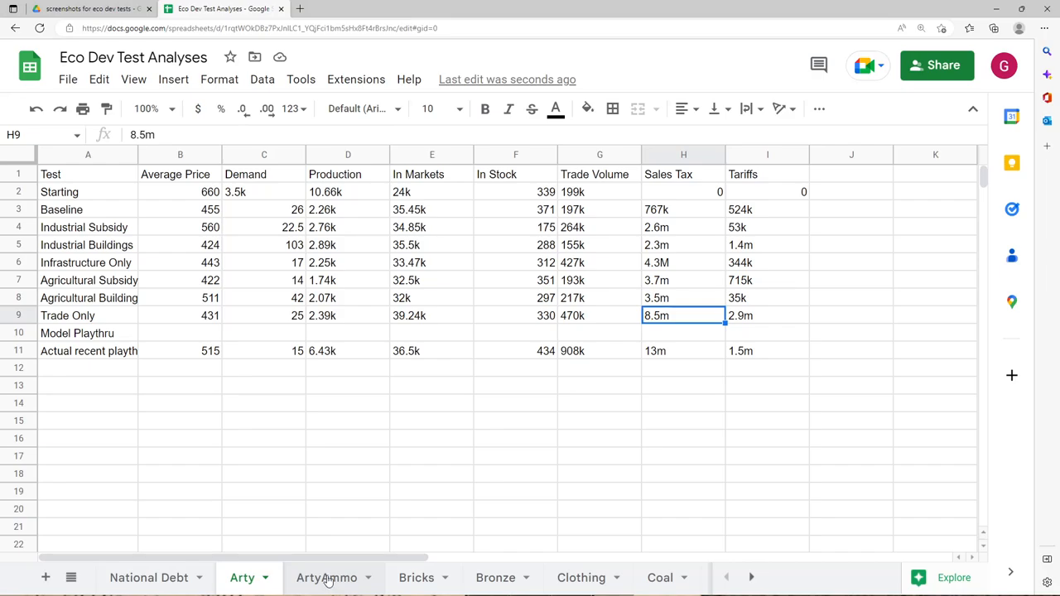
On ArtyAmmo, check Trade Only production, price and In Markets, plus the Demand and In Markets columns.
click(327, 577)
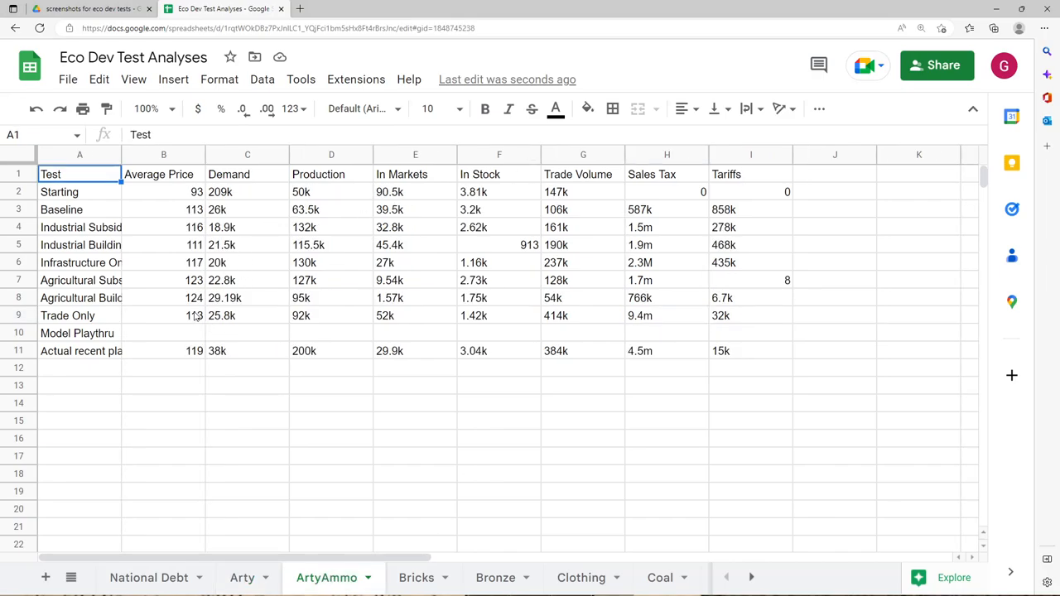
click(319, 317)
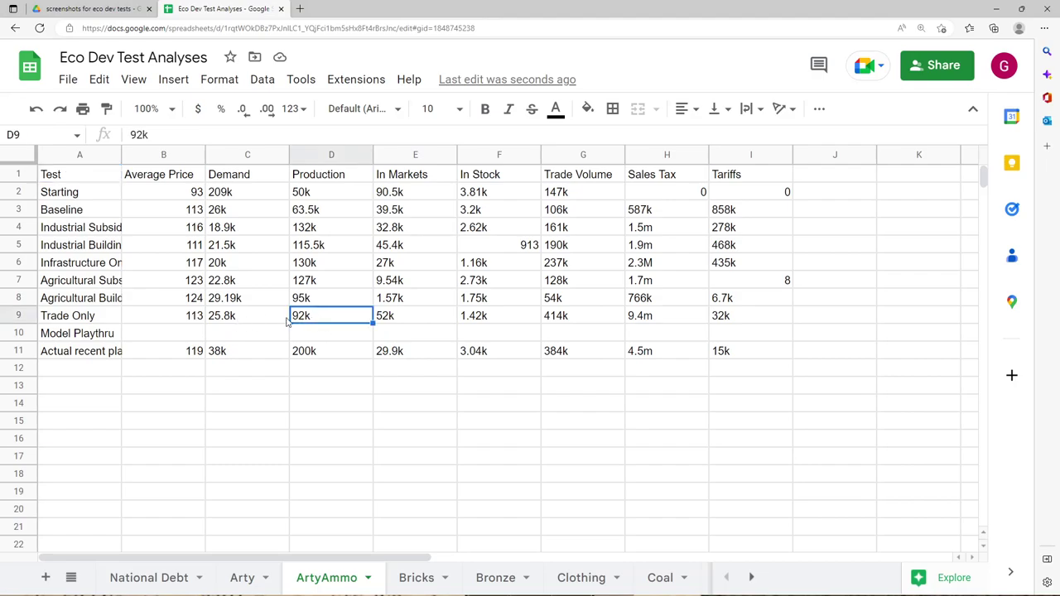
click(188, 321)
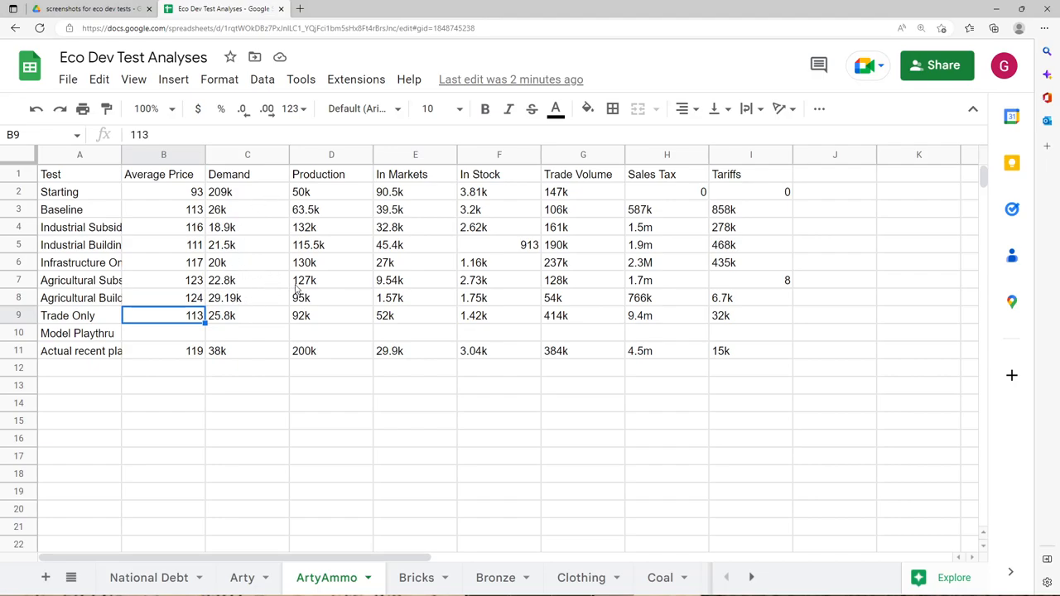
click(405, 319)
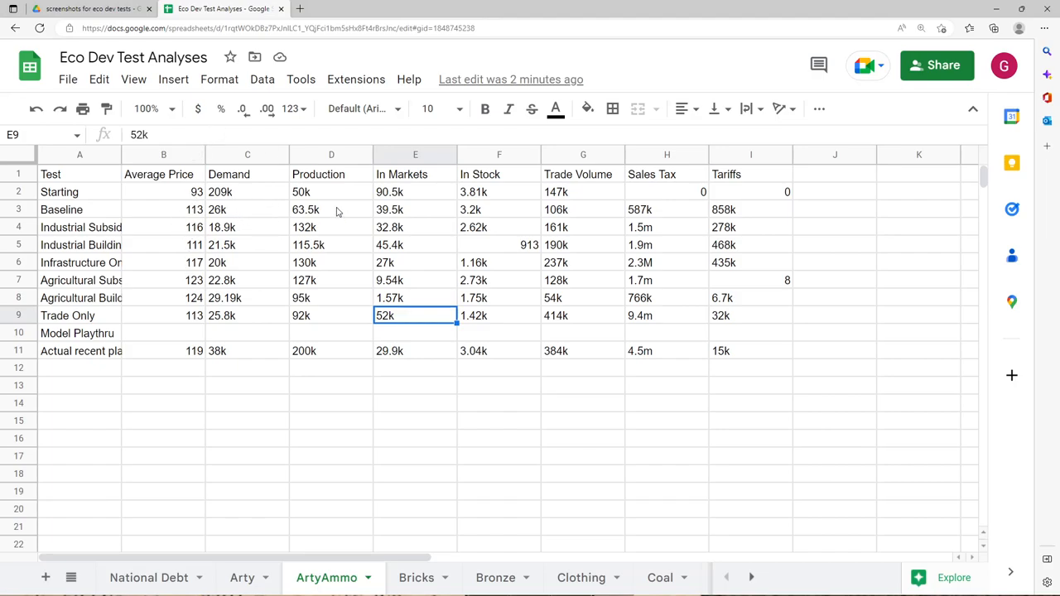
drag(230, 212, 241, 298)
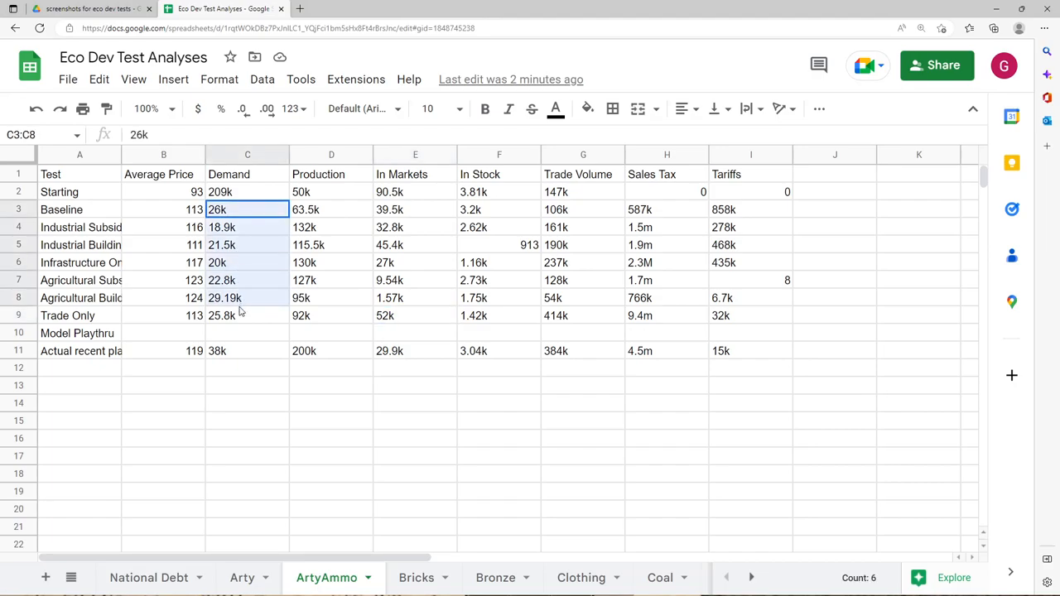
drag(406, 211, 397, 315)
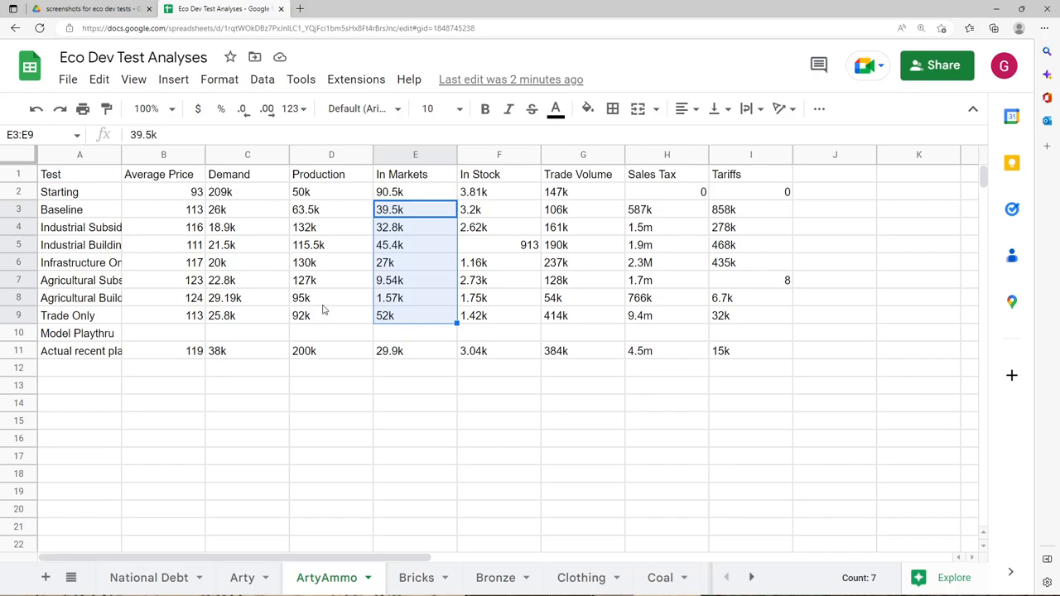
Check Baseline production and the Trade Only In Stock, trade volume, sales tax and tariffs.
click(327, 212)
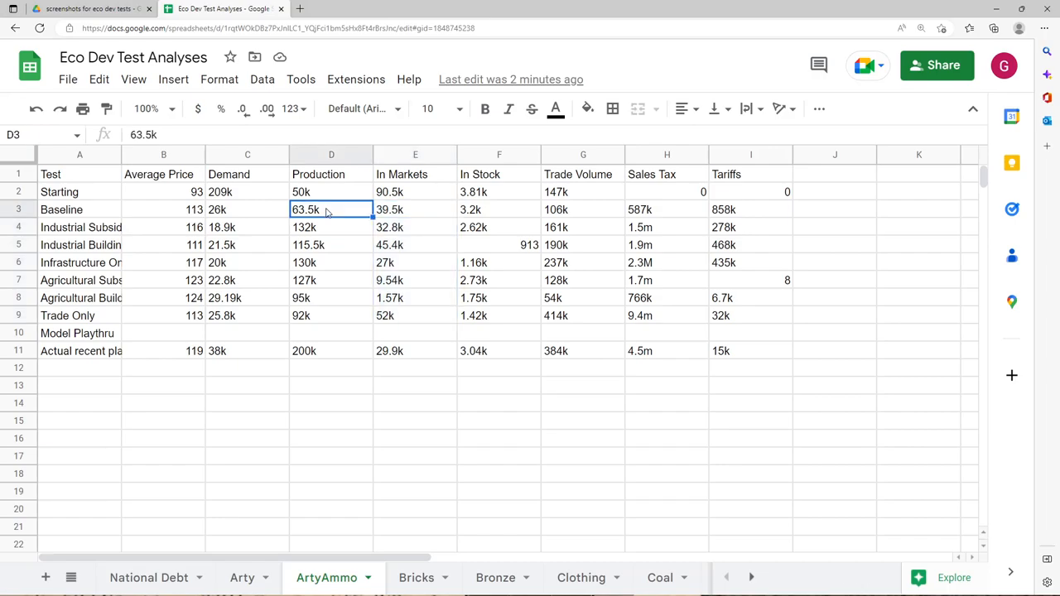
click(488, 319)
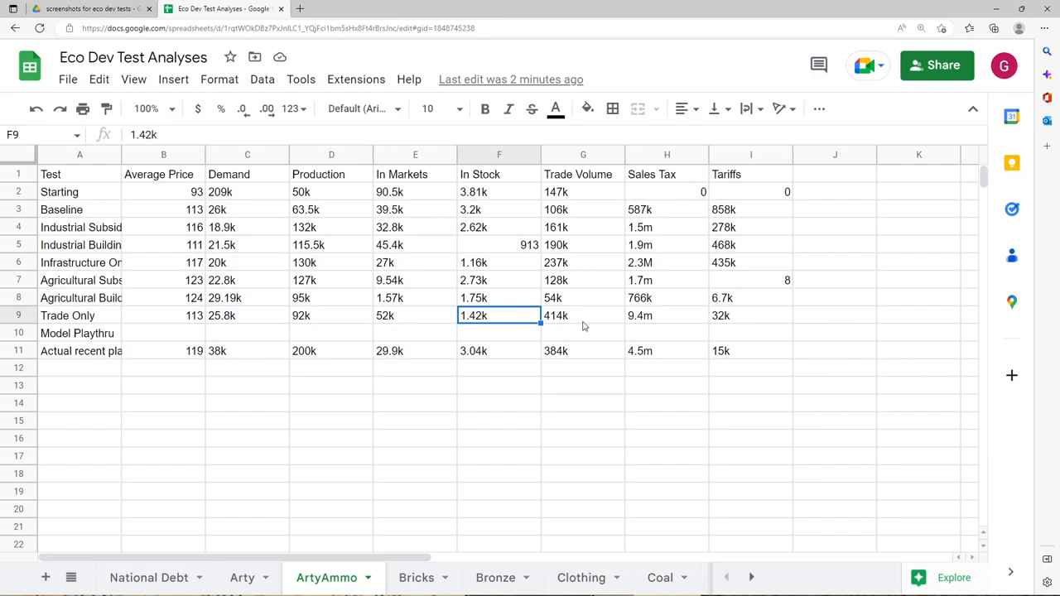
click(581, 323)
click(660, 320)
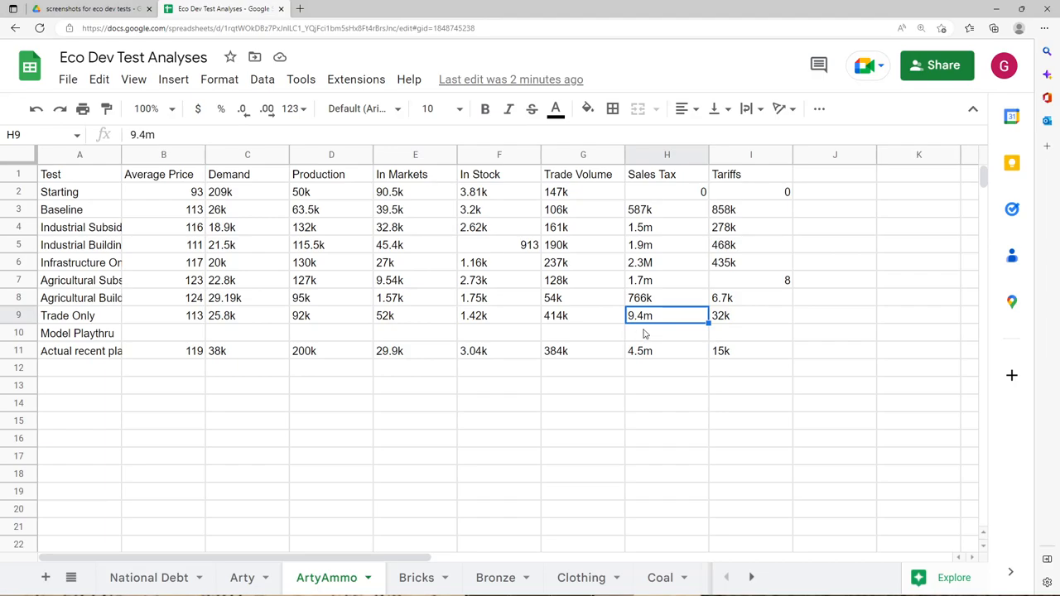
click(739, 320)
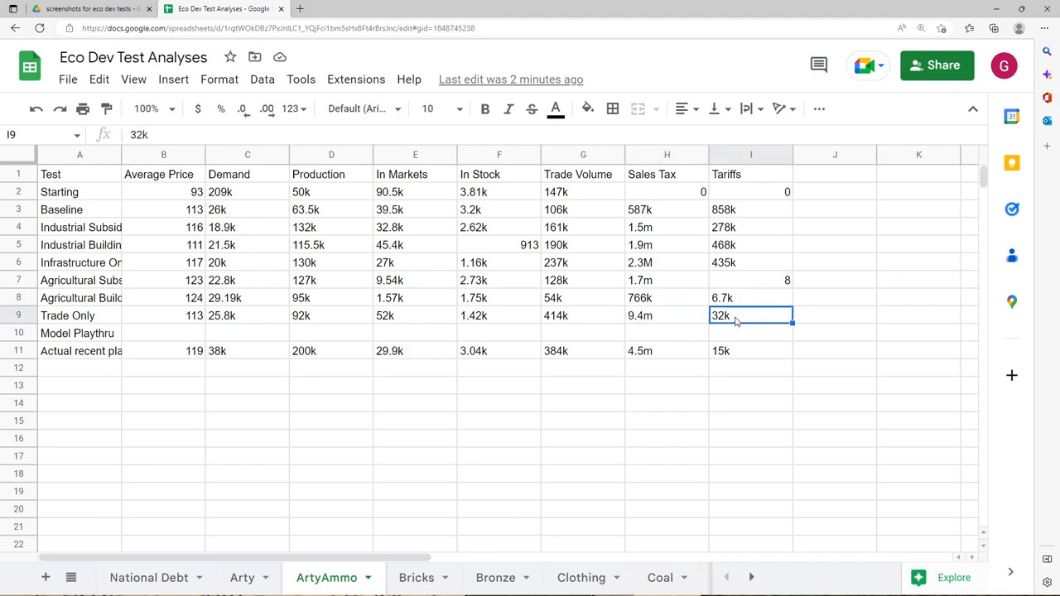
On Bricks, review the Production column and the Trade Only production, price, demand, In Markets and sales tax.
click(416, 577)
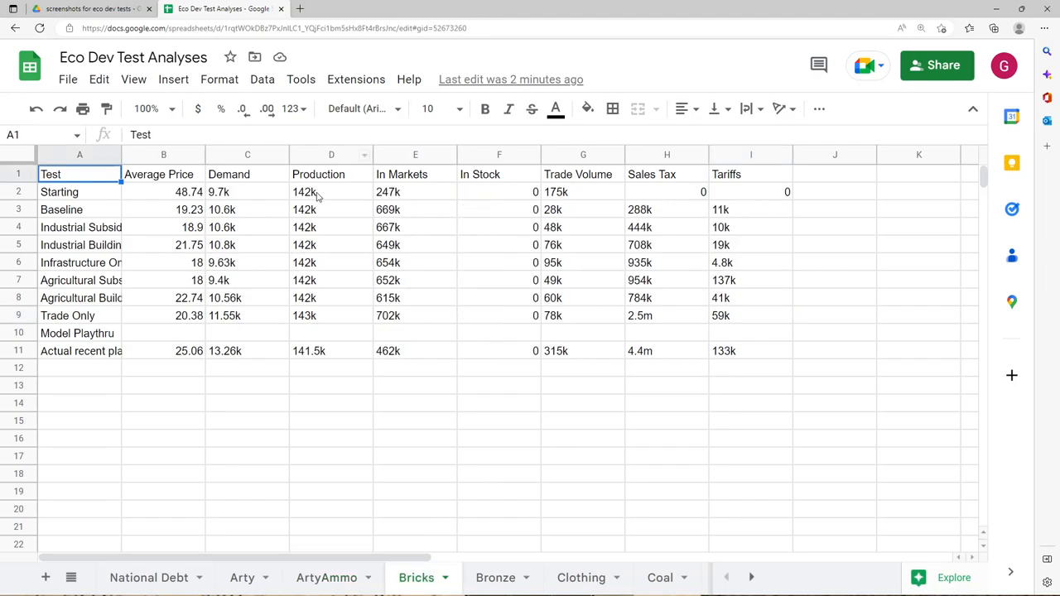
drag(318, 196, 332, 315)
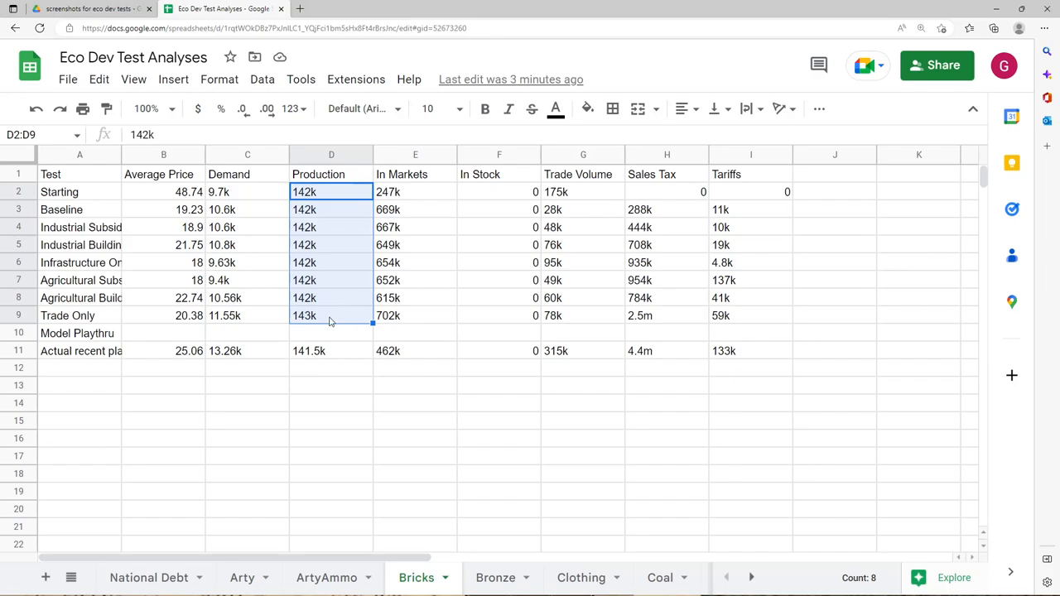
click(330, 319)
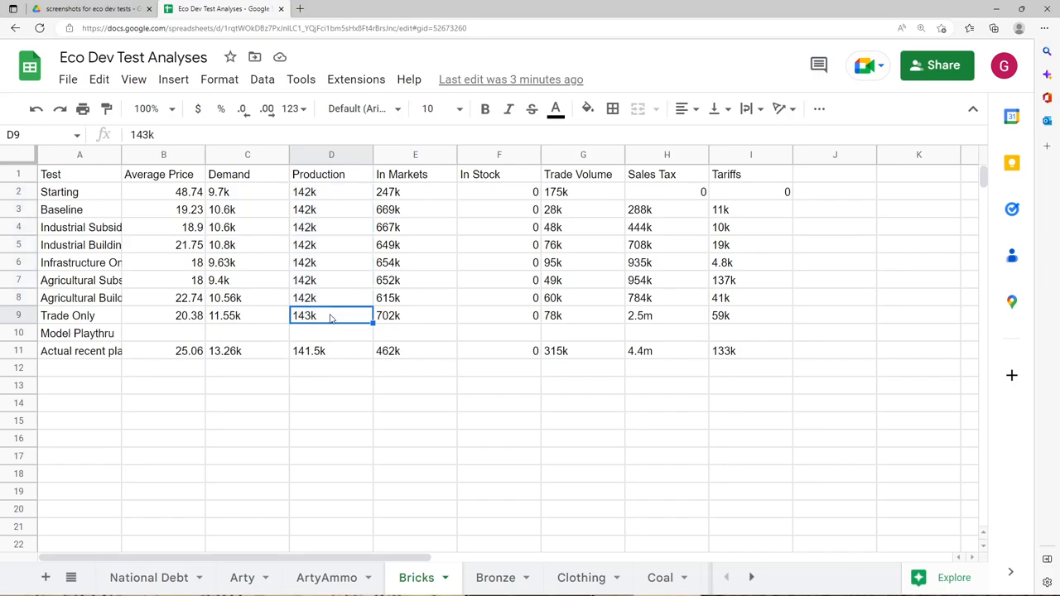
click(183, 317)
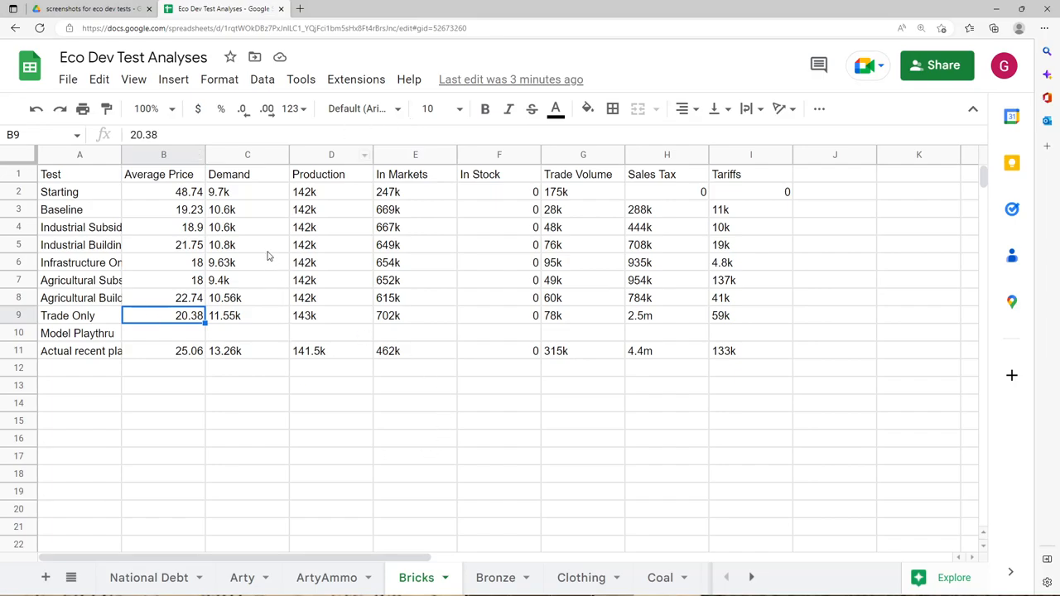
click(249, 317)
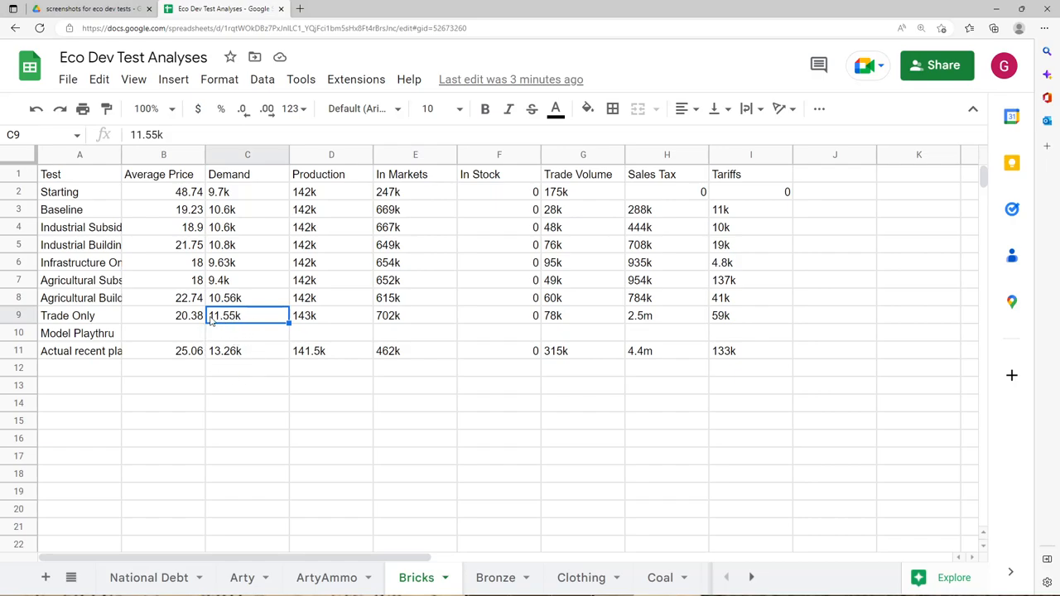
click(409, 321)
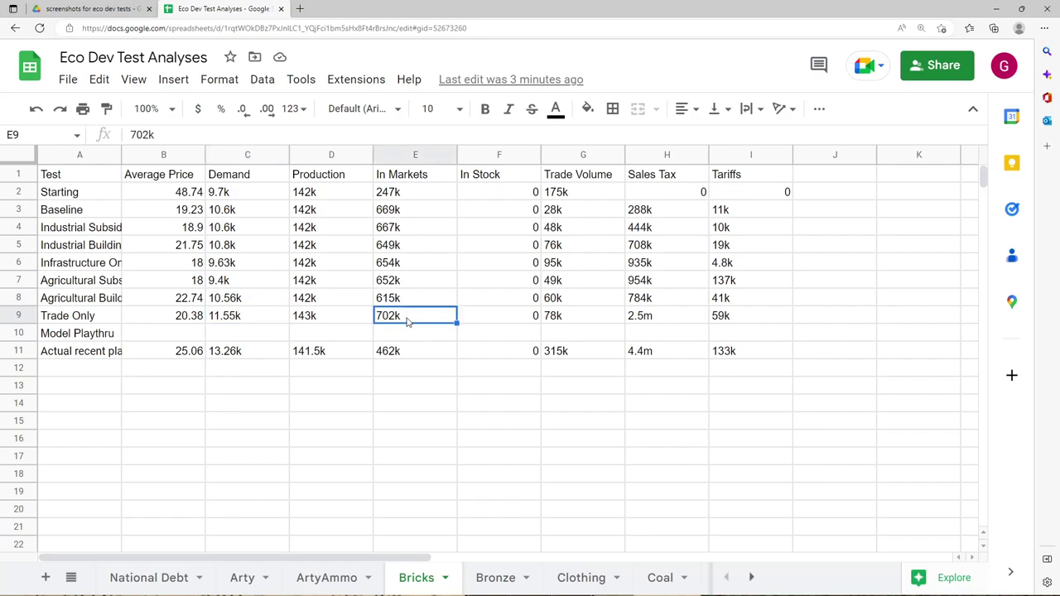
click(649, 326)
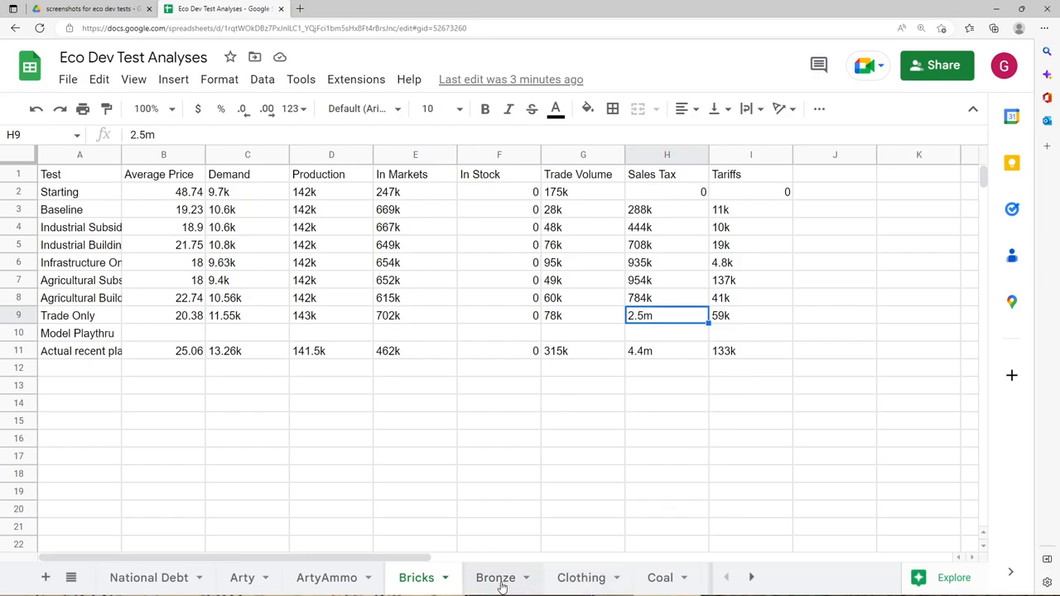
On Clothing, compare Trade Only sales tax and trade volume against the infrastructure test.
click(571, 580)
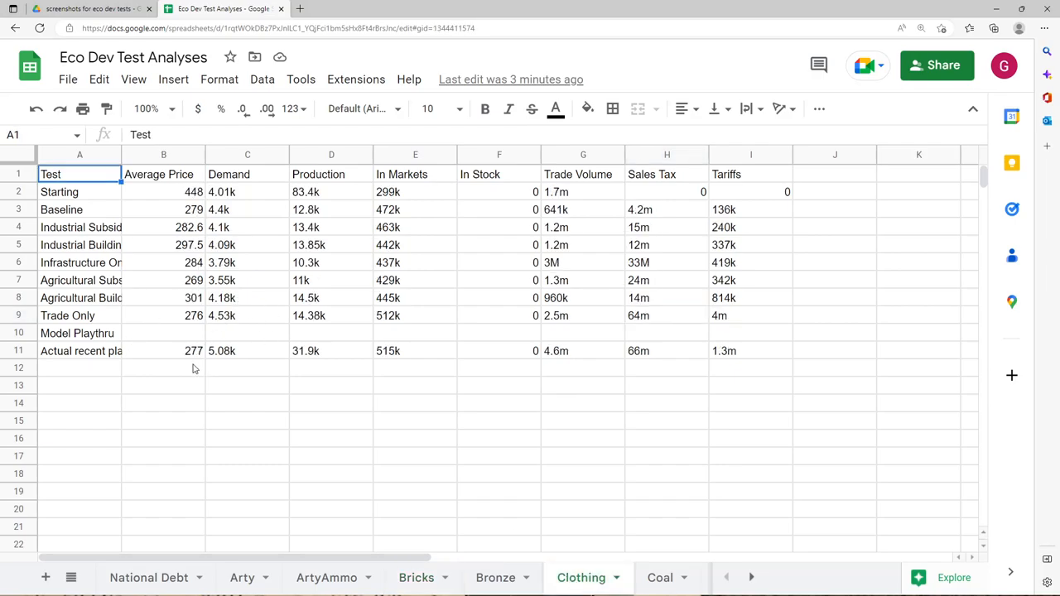
click(646, 317)
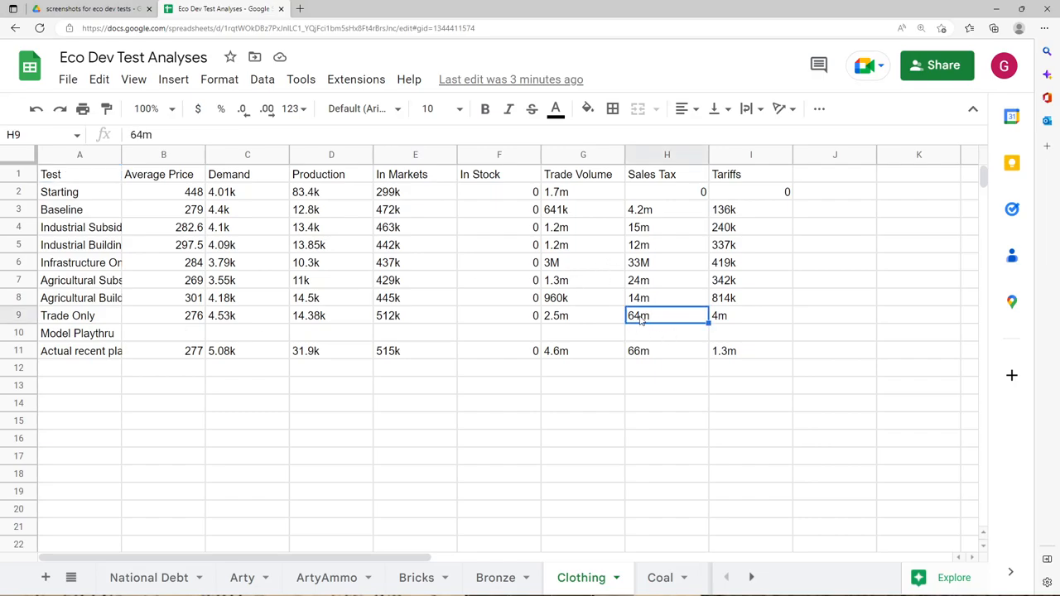
click(637, 267)
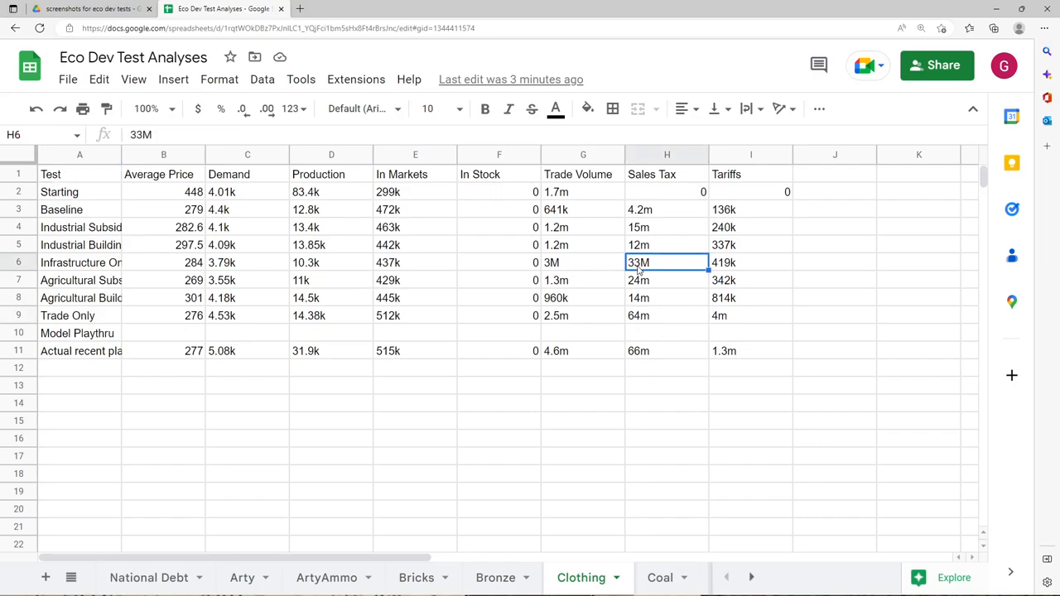
click(640, 318)
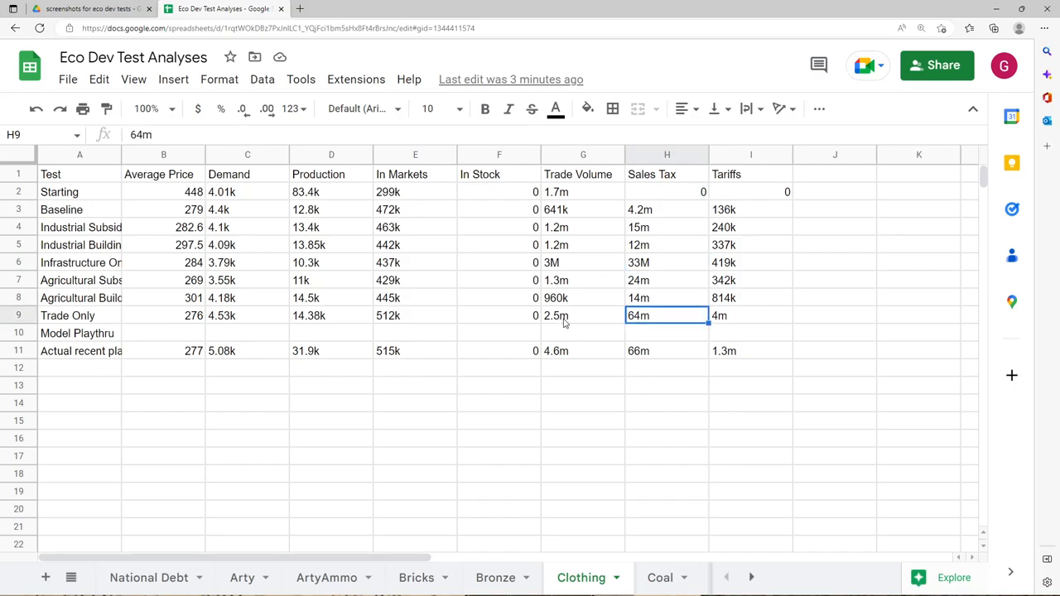
click(565, 321)
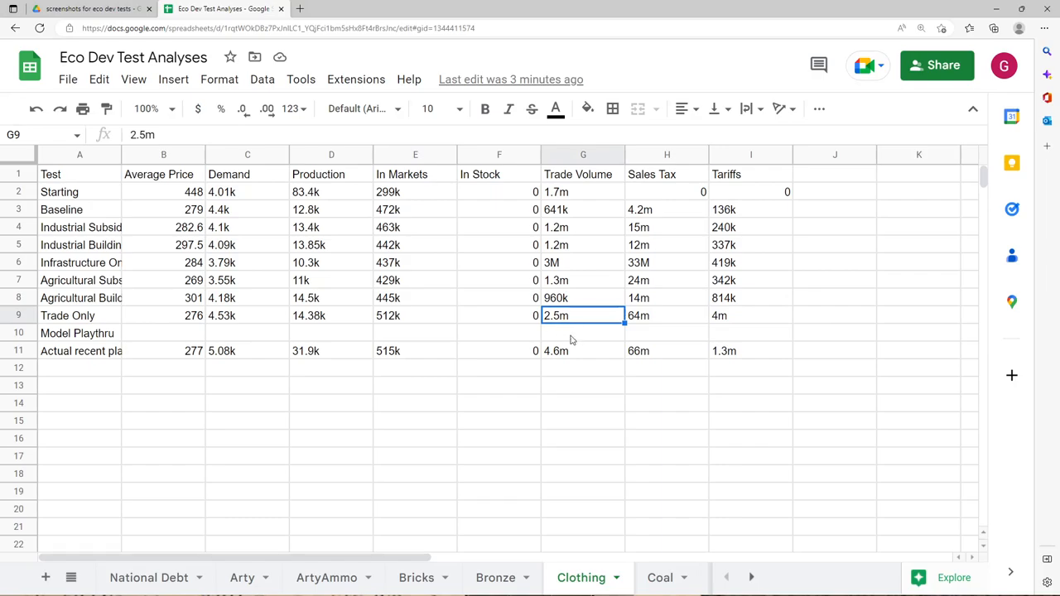
click(569, 263)
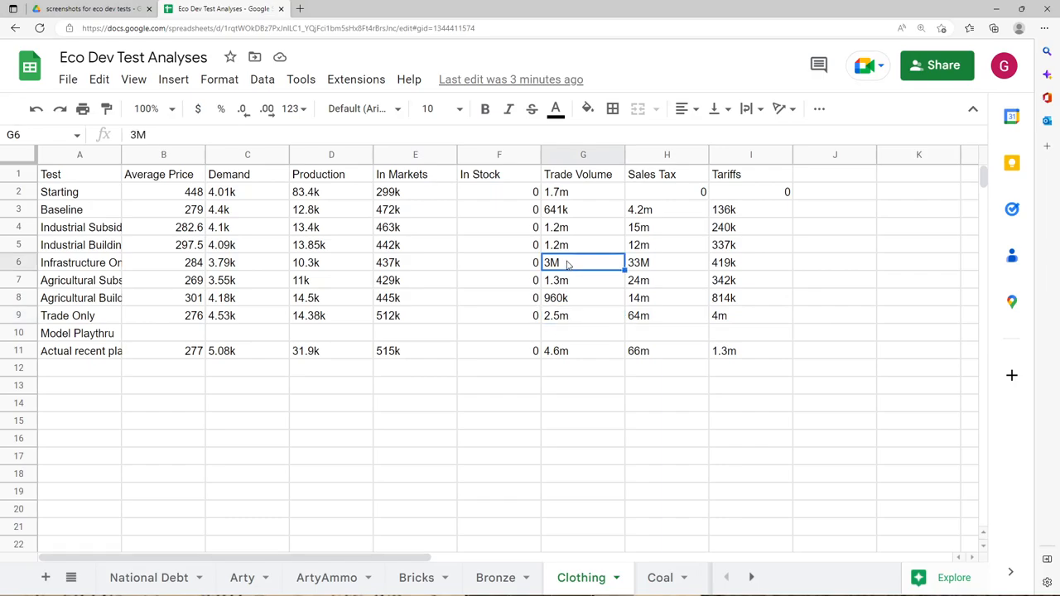
click(578, 321)
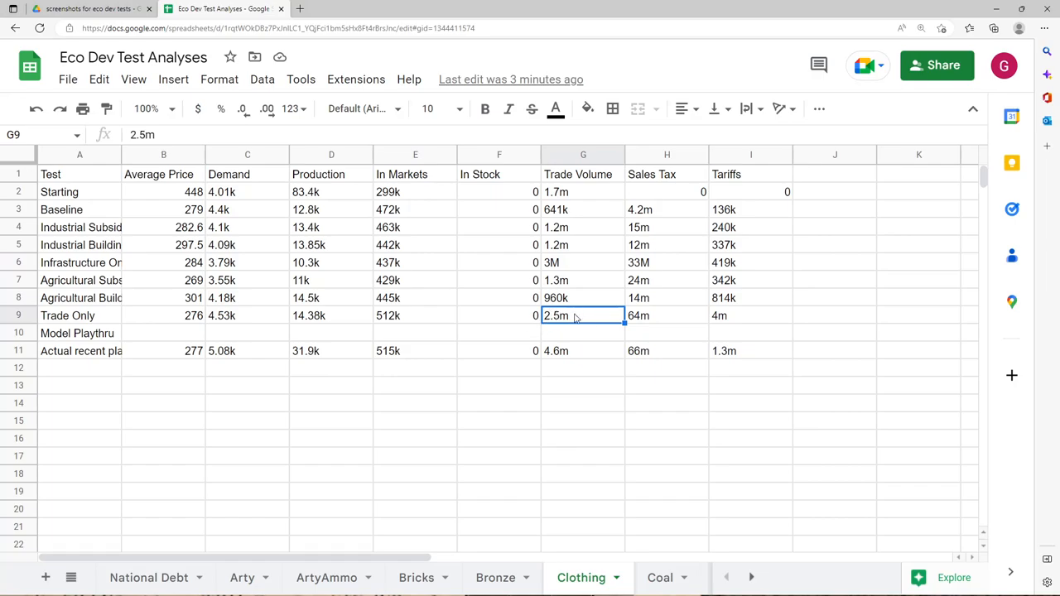
Check Trade Only tariffs, In Markets and the 64m sales tax entry, then move to the Coal sheet.
click(667, 323)
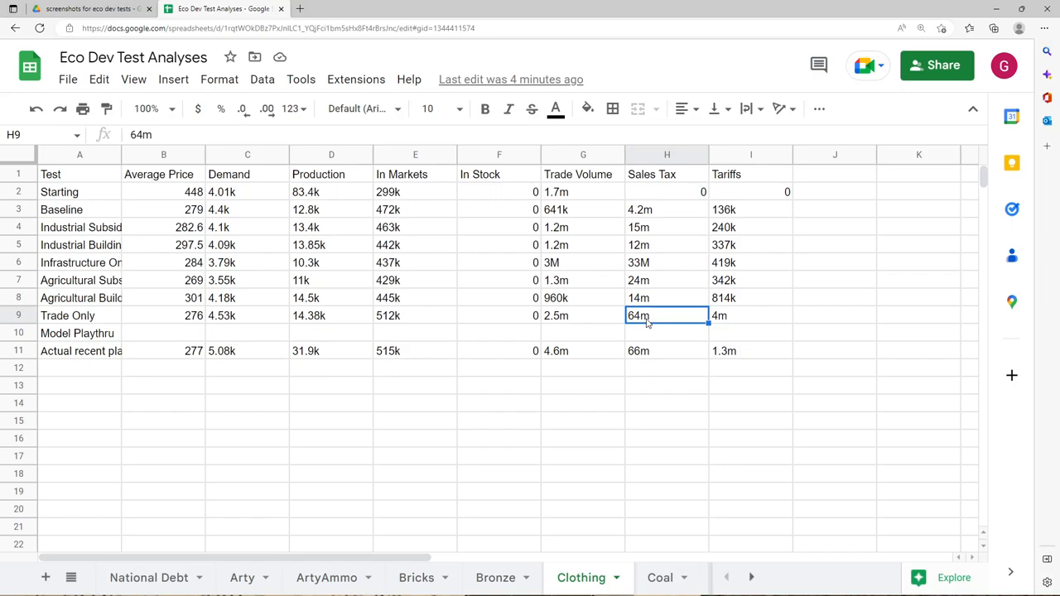
click(731, 318)
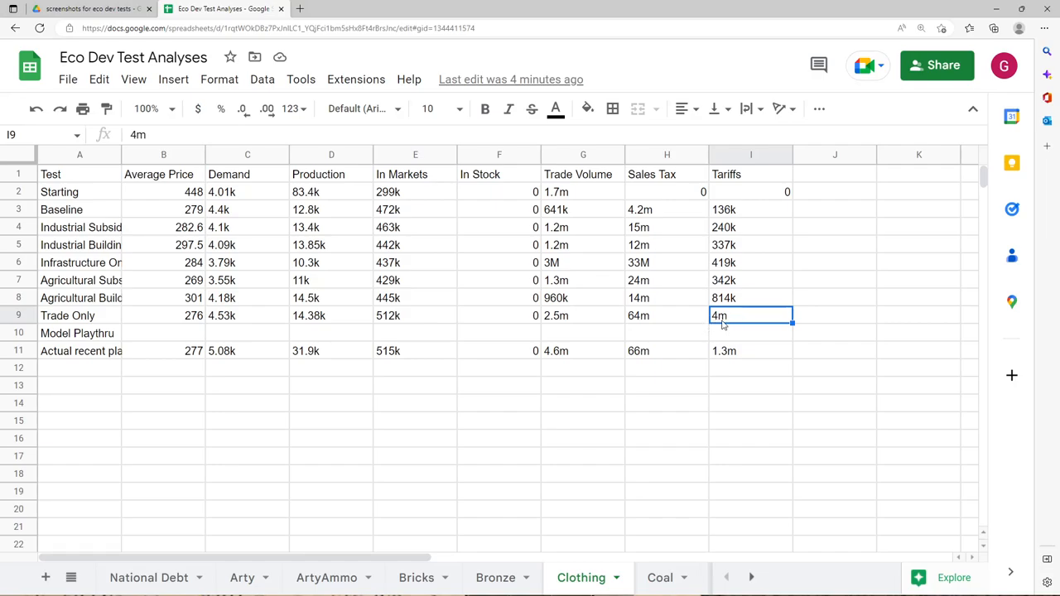
click(667, 320)
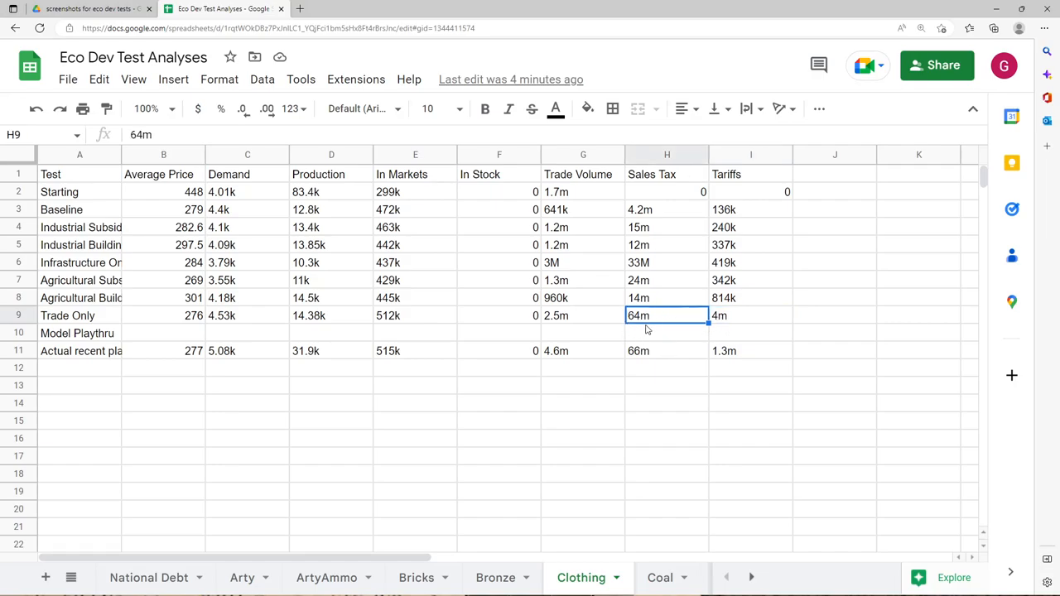
click(396, 321)
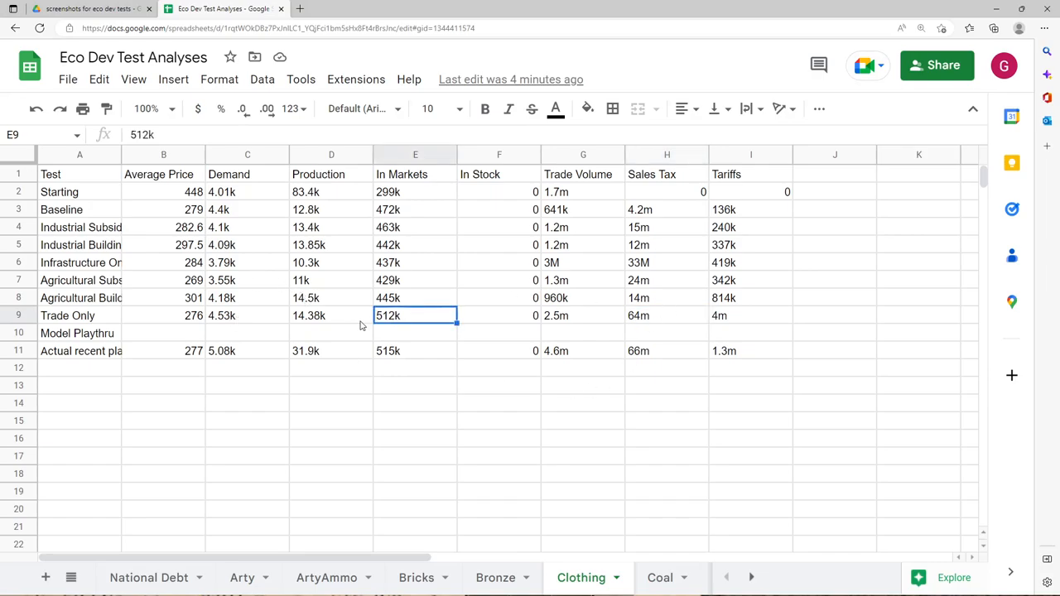
click(637, 315)
double_click(637, 316)
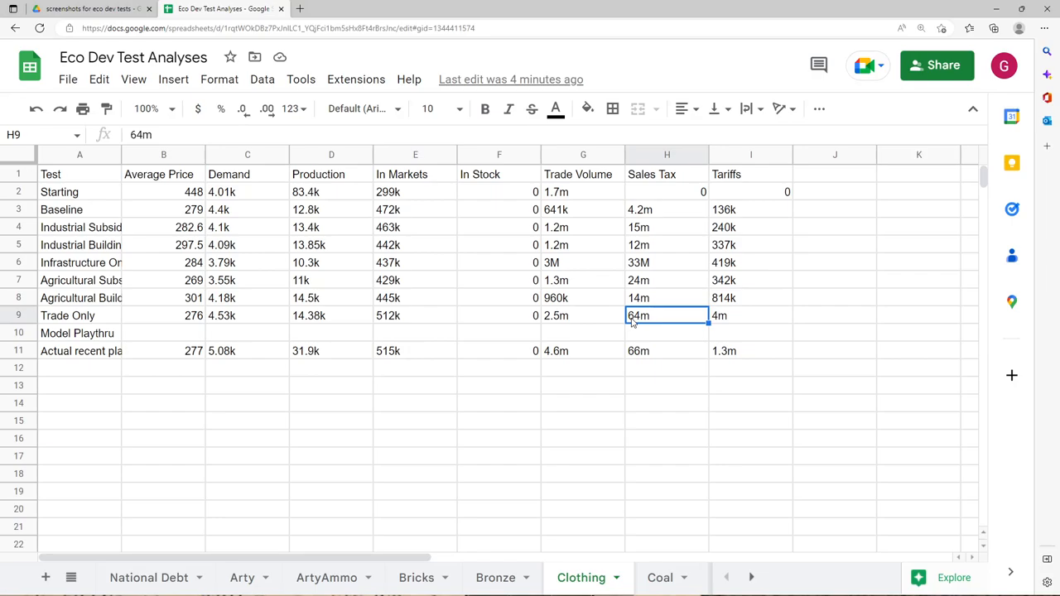
click(650, 577)
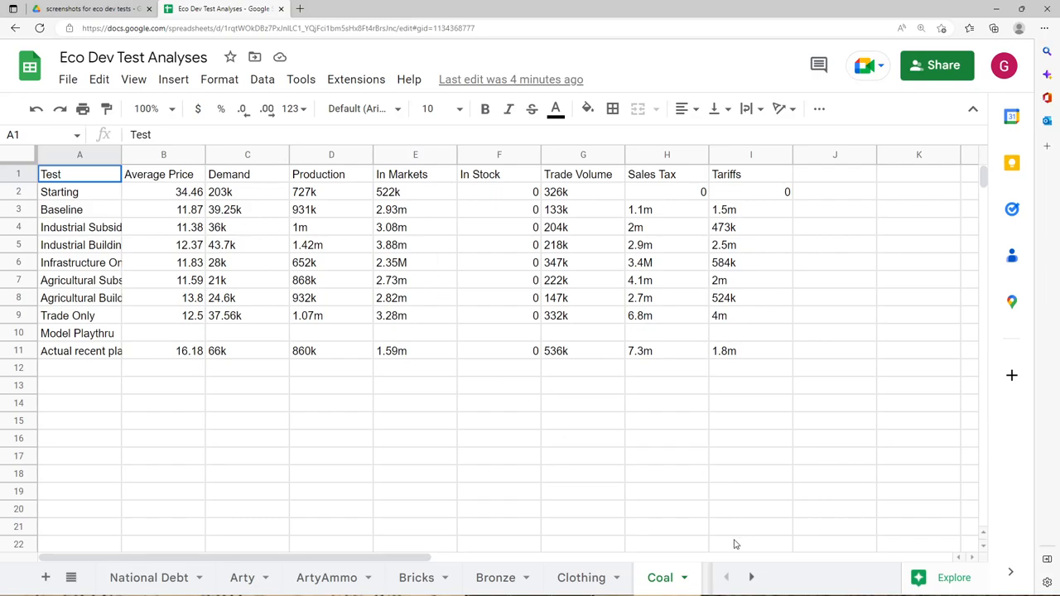
On Coal, compare production and In Markets across both industrial tests and Trade Only, summing the industrial prices.
click(748, 577)
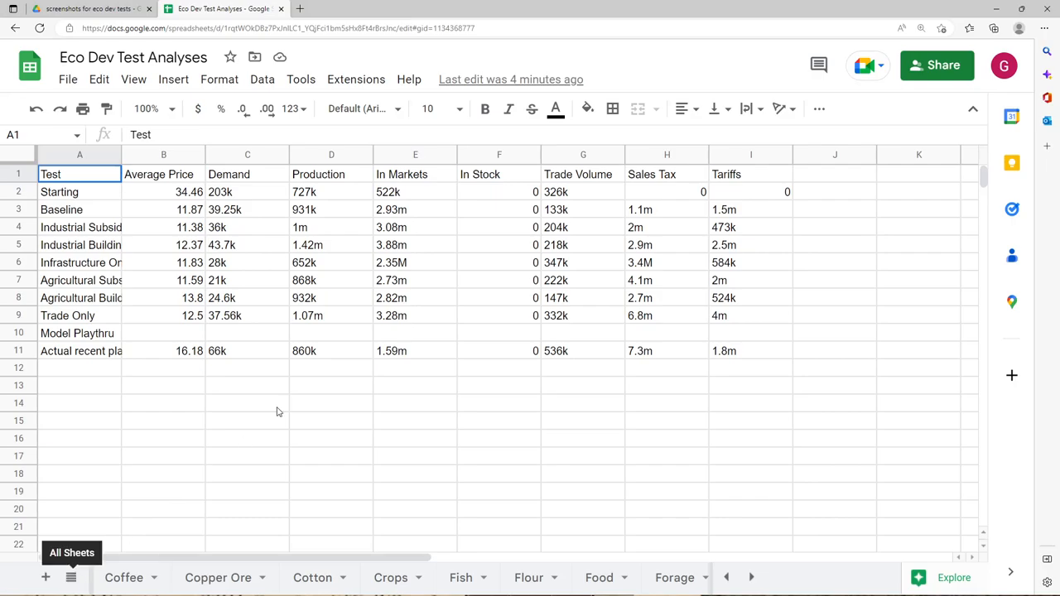
click(308, 248)
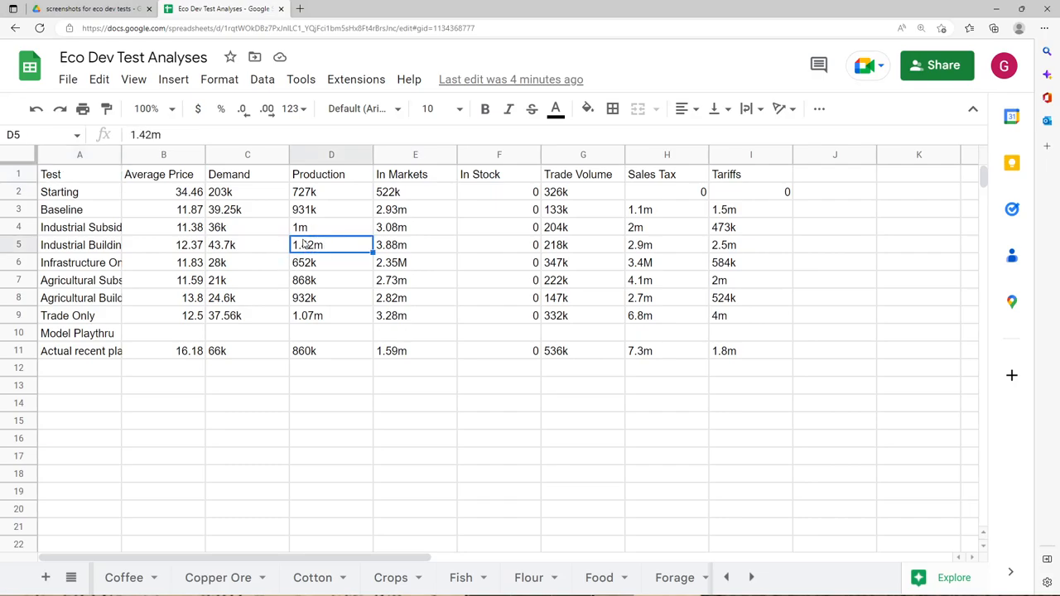
click(314, 228)
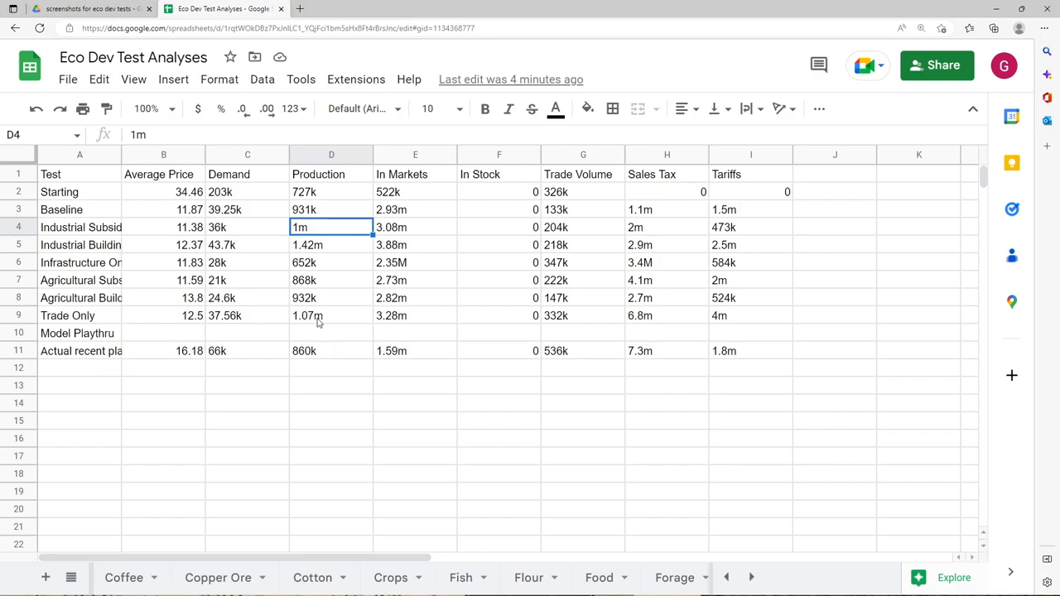
click(306, 316)
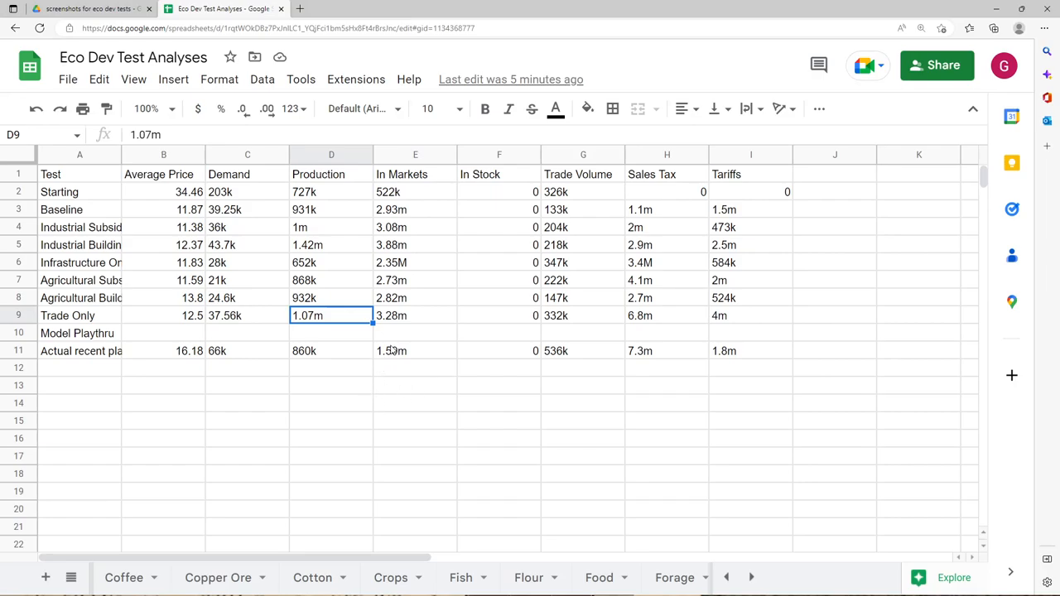
click(404, 320)
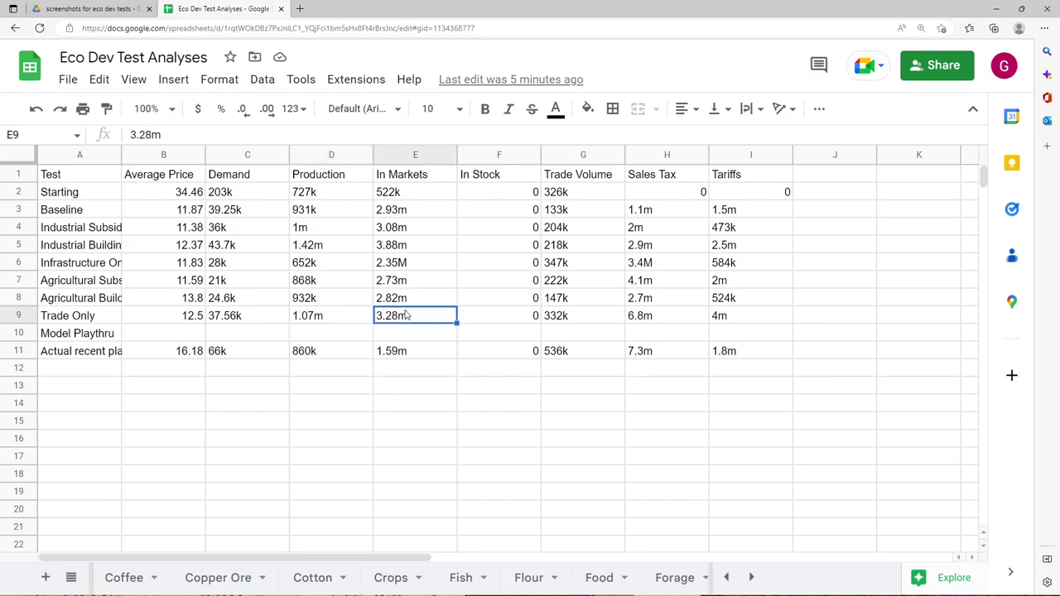
click(403, 228)
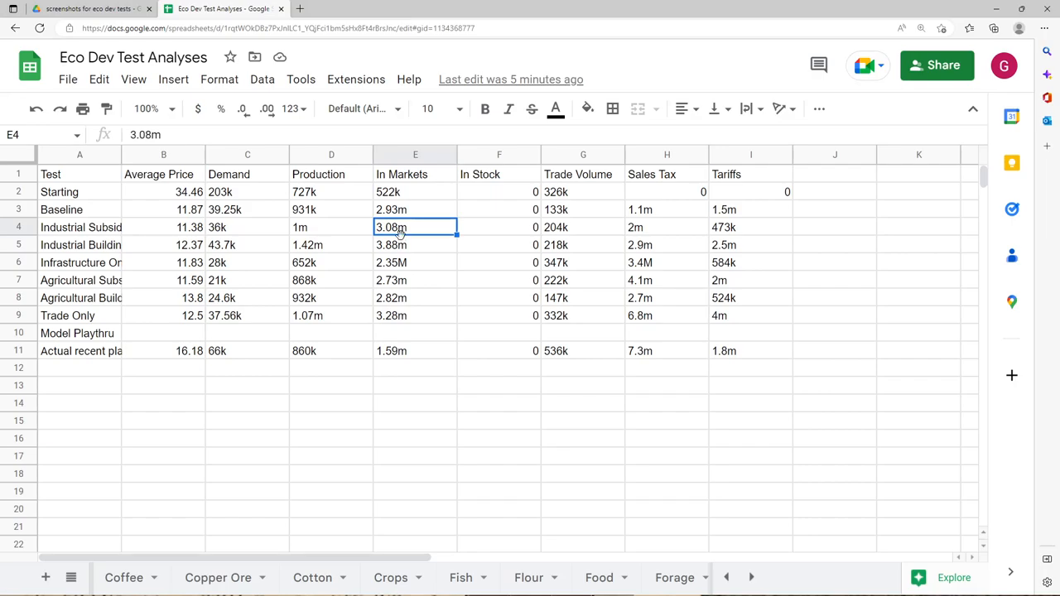
click(402, 248)
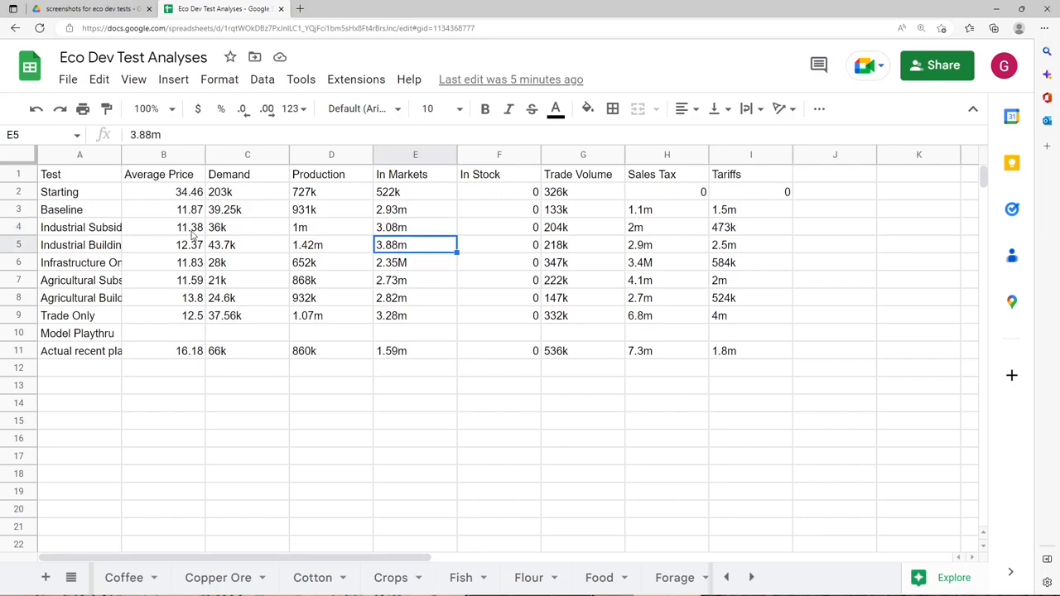
drag(190, 228, 189, 246)
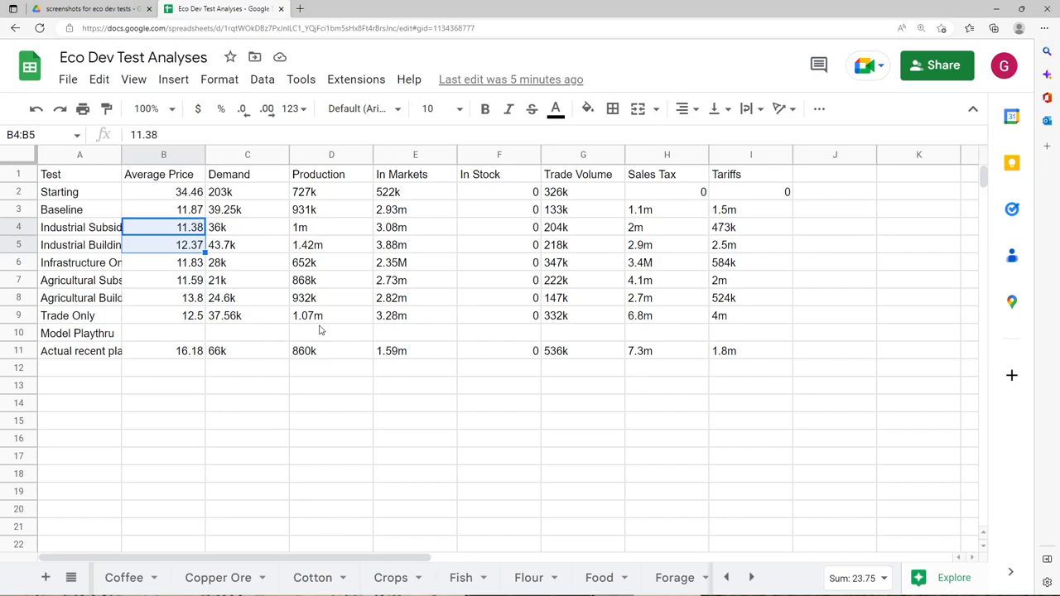
Check the Trade Only tariffs and 6.8m sales tax, then move to the Iron Ore sheet.
click(669, 319)
click(728, 319)
click(677, 320)
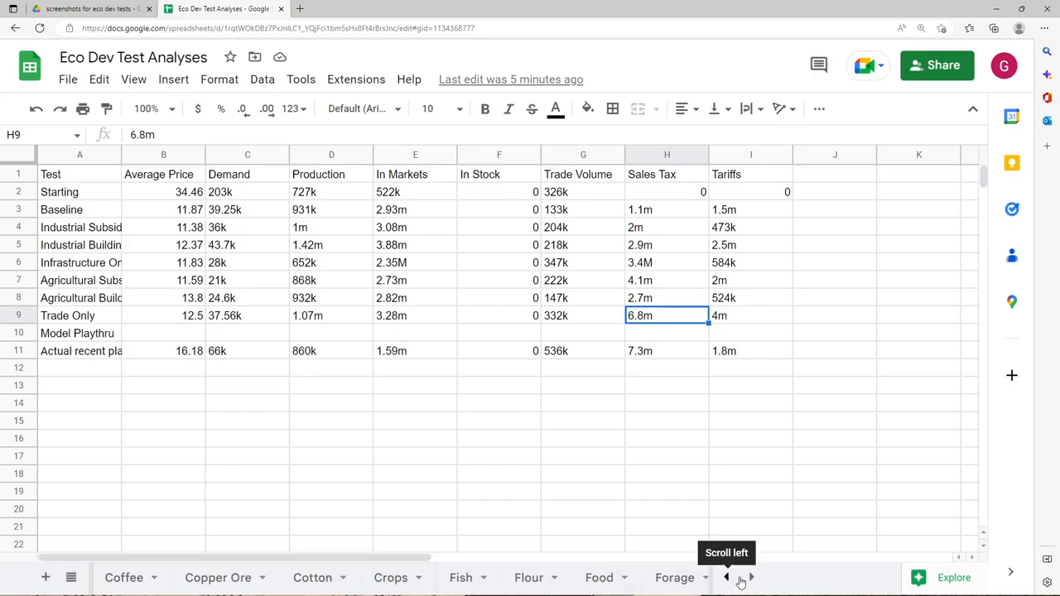
click(751, 577)
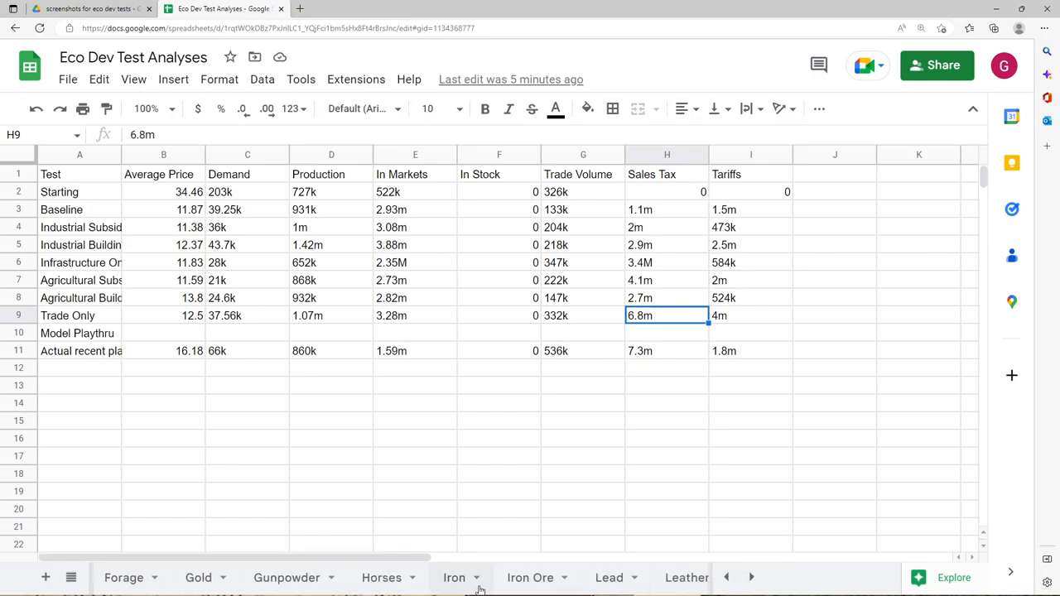
click(453, 577)
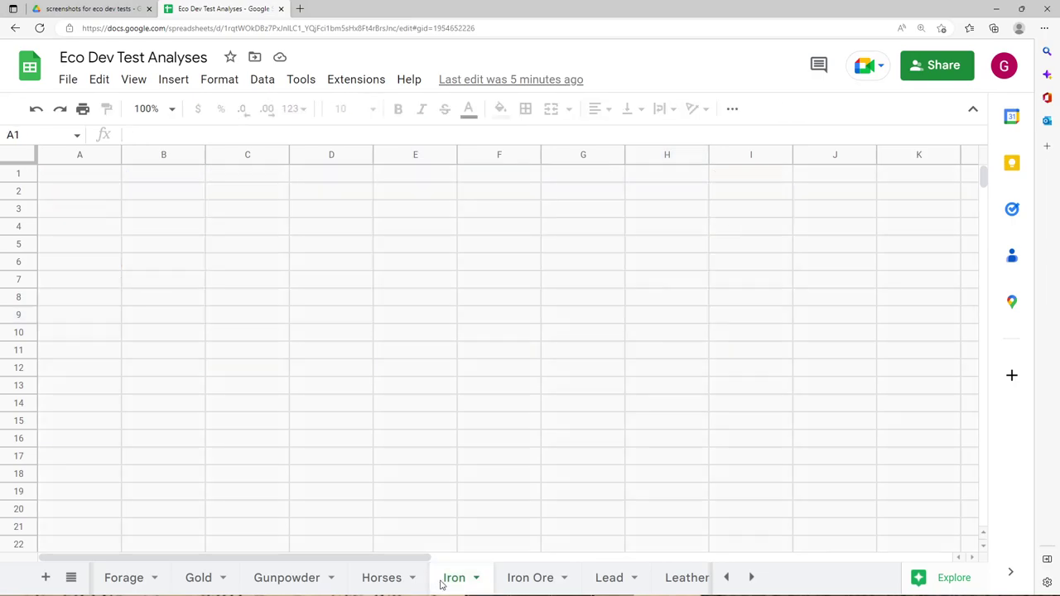
click(530, 577)
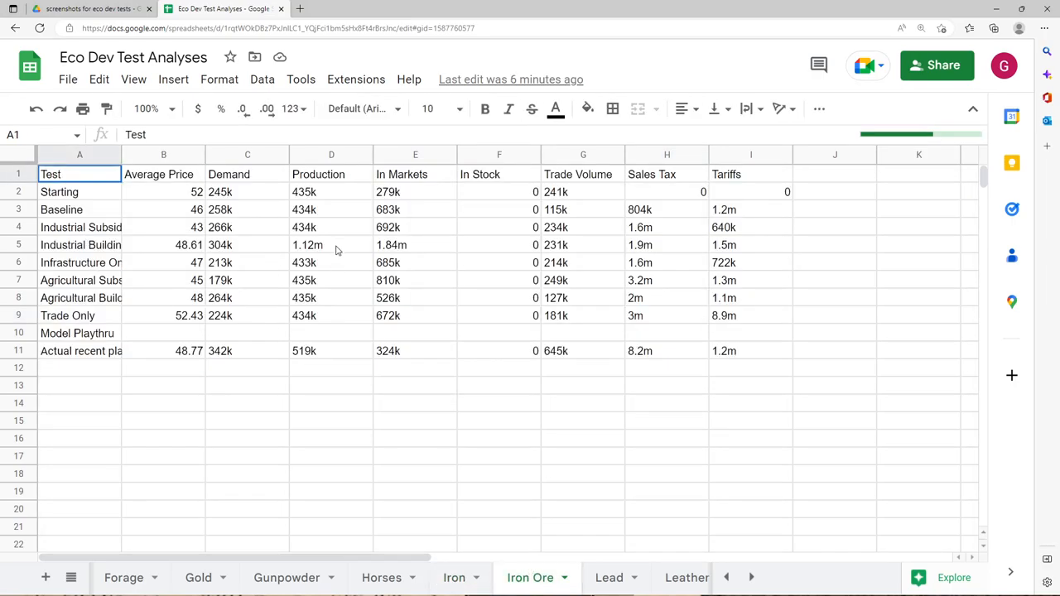
On Iron Ore, check the industrial building test's price 48.61, demand 304k, taxes, and the trade-only tariff 8.9m.
click(337, 248)
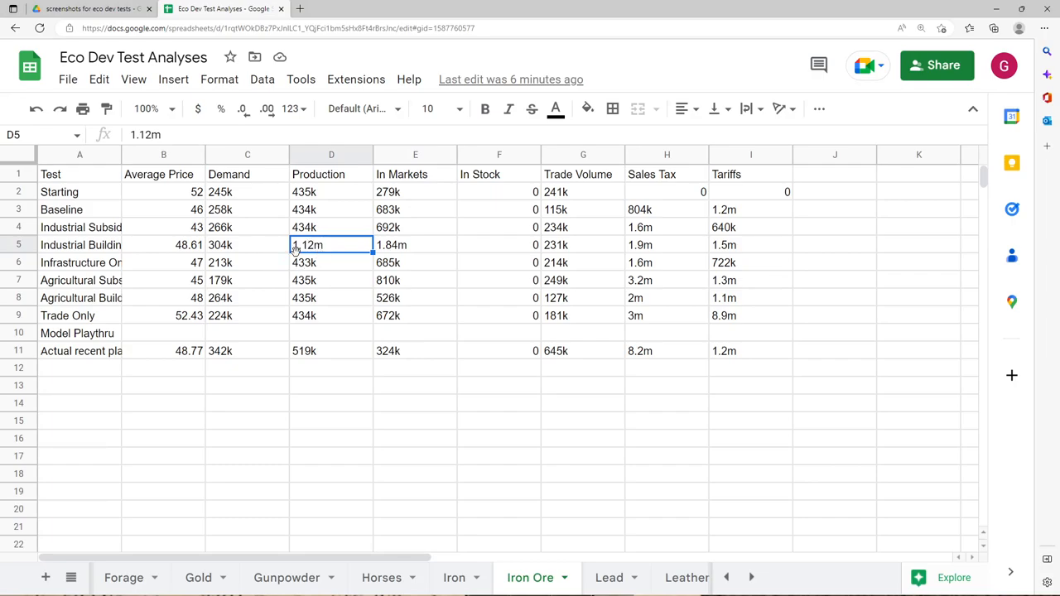
click(177, 250)
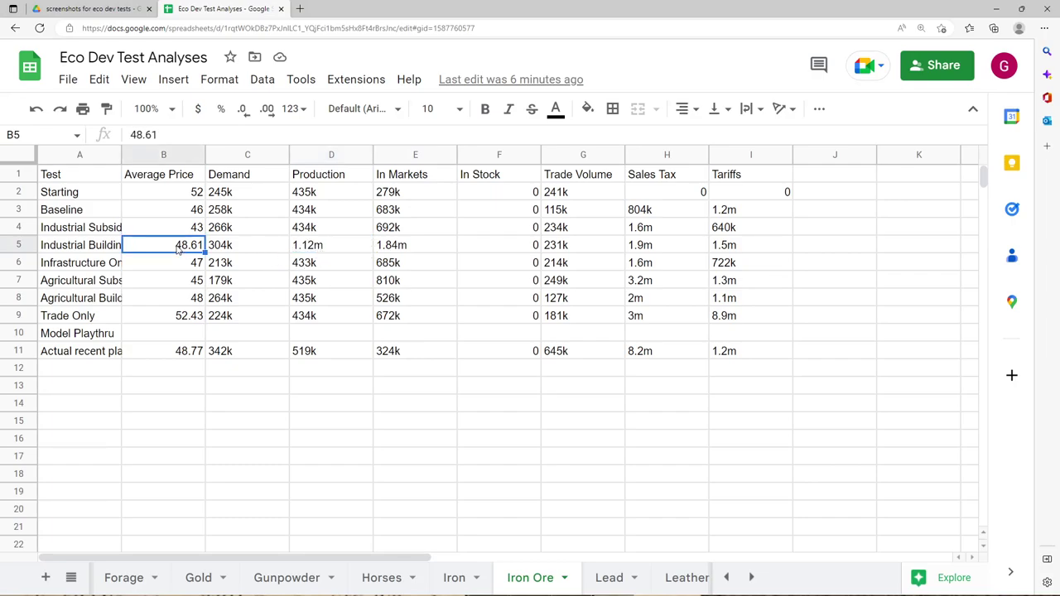
click(233, 250)
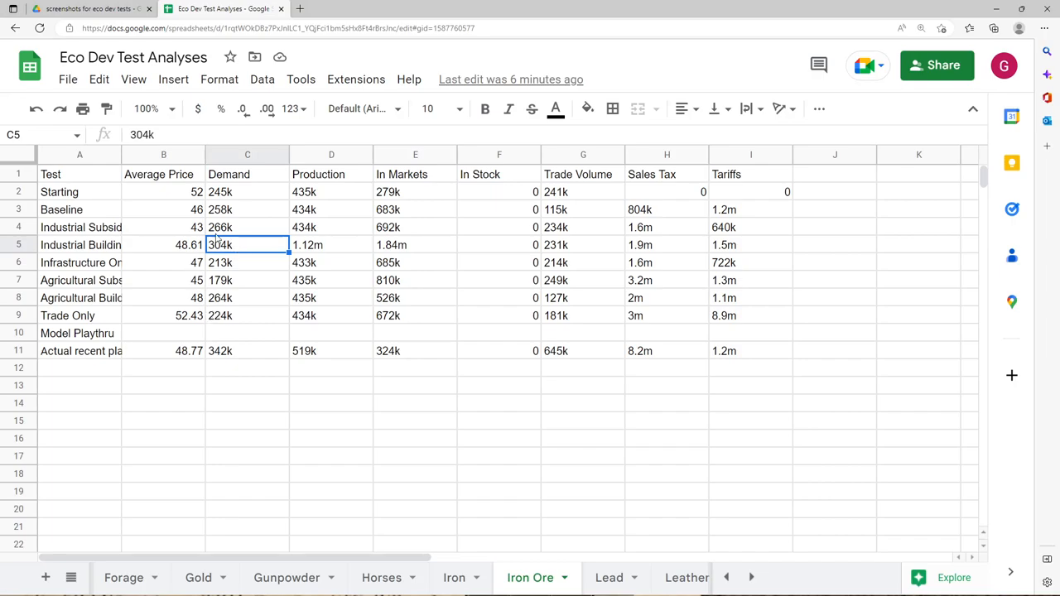
click(186, 253)
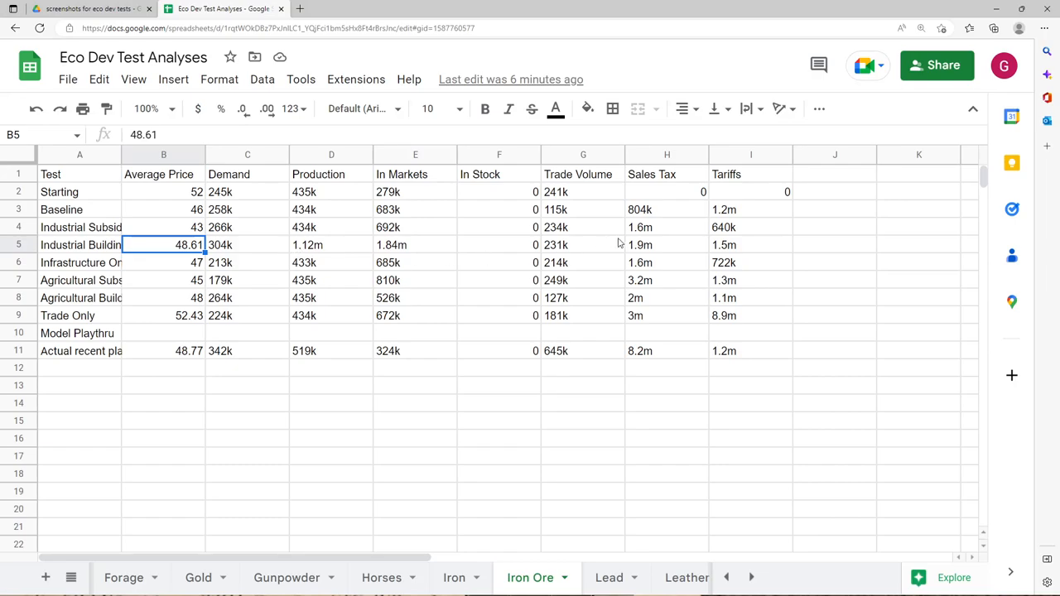
drag(650, 248, 737, 247)
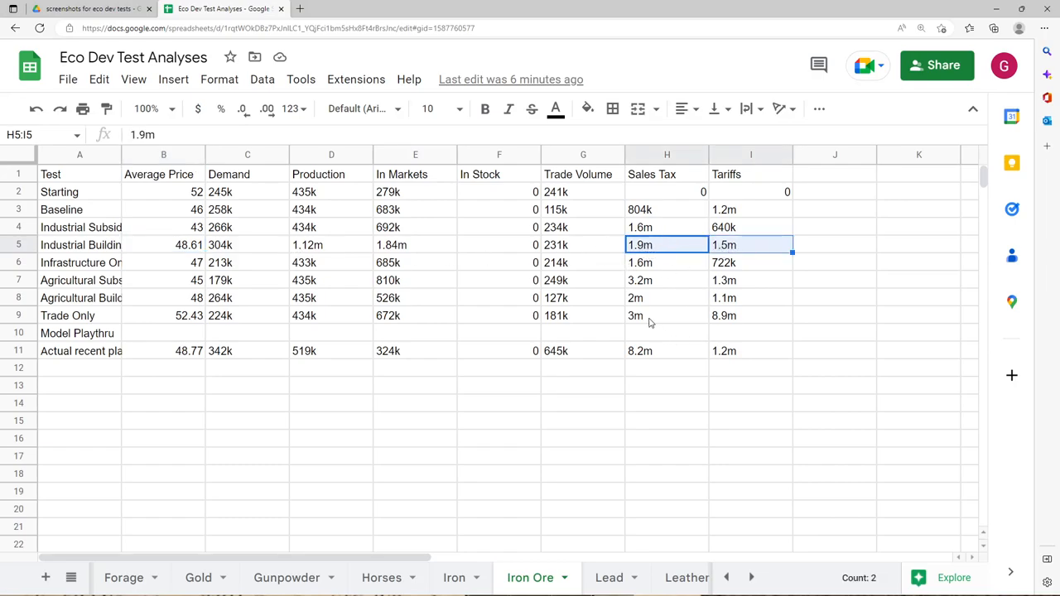
drag(649, 320, 728, 318)
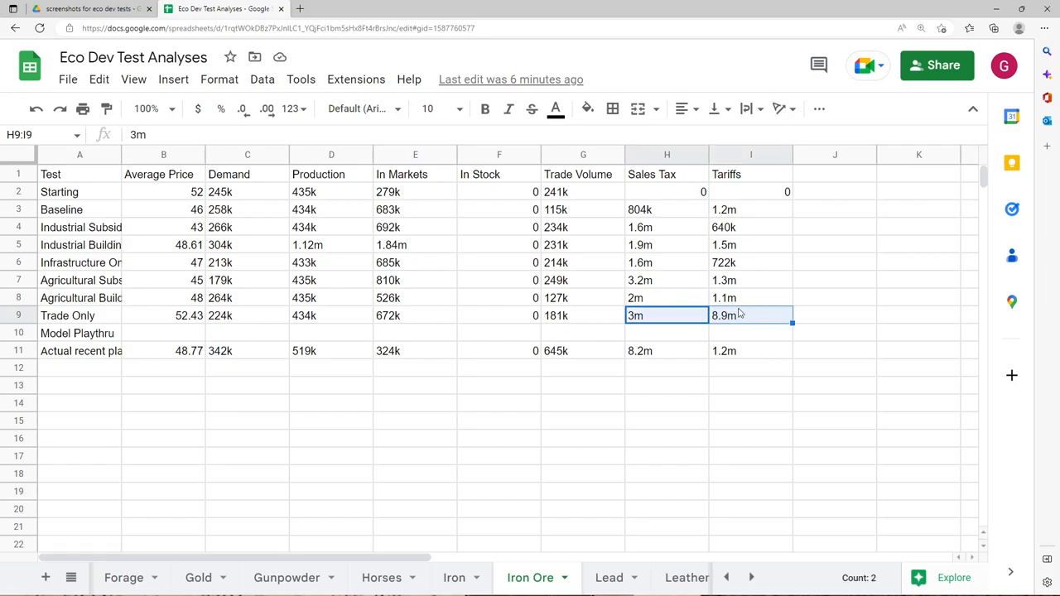
click(763, 320)
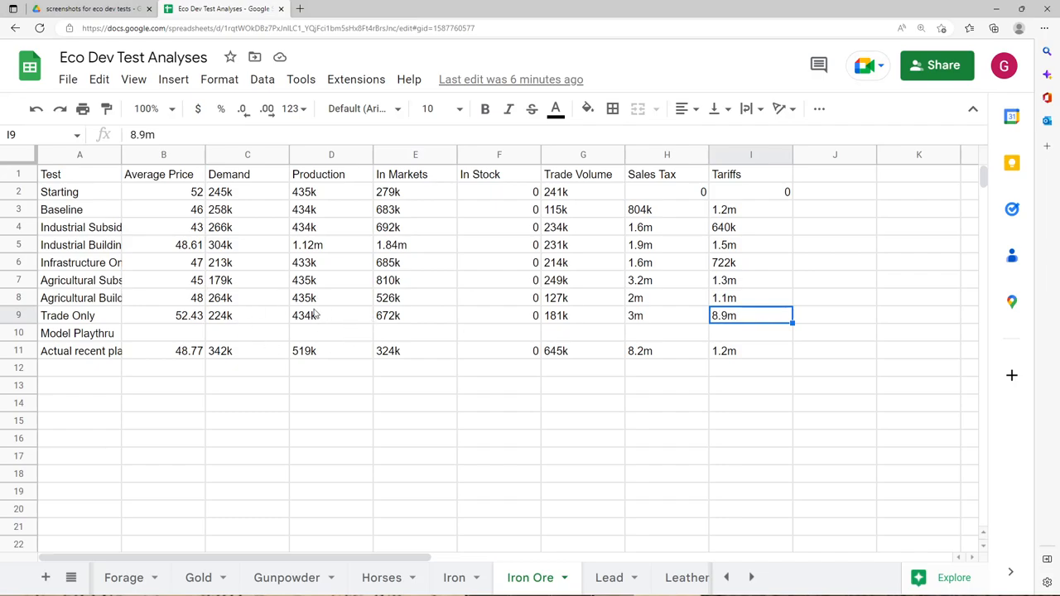
Compare trade-only demand 224k with industrial building production 1.12m, demand 304k and In Markets 1.84m.
click(231, 322)
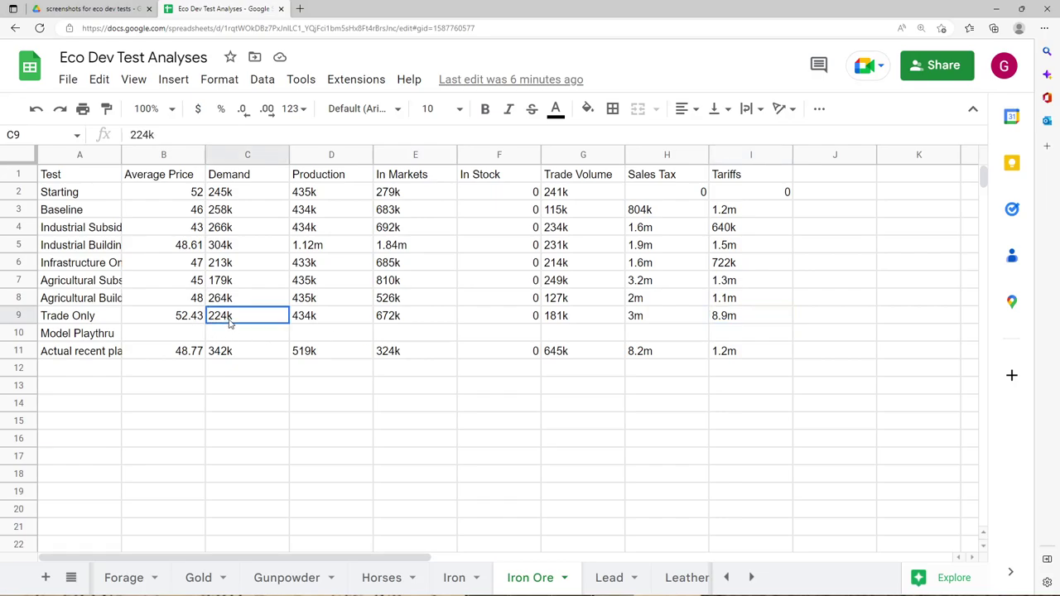
click(298, 250)
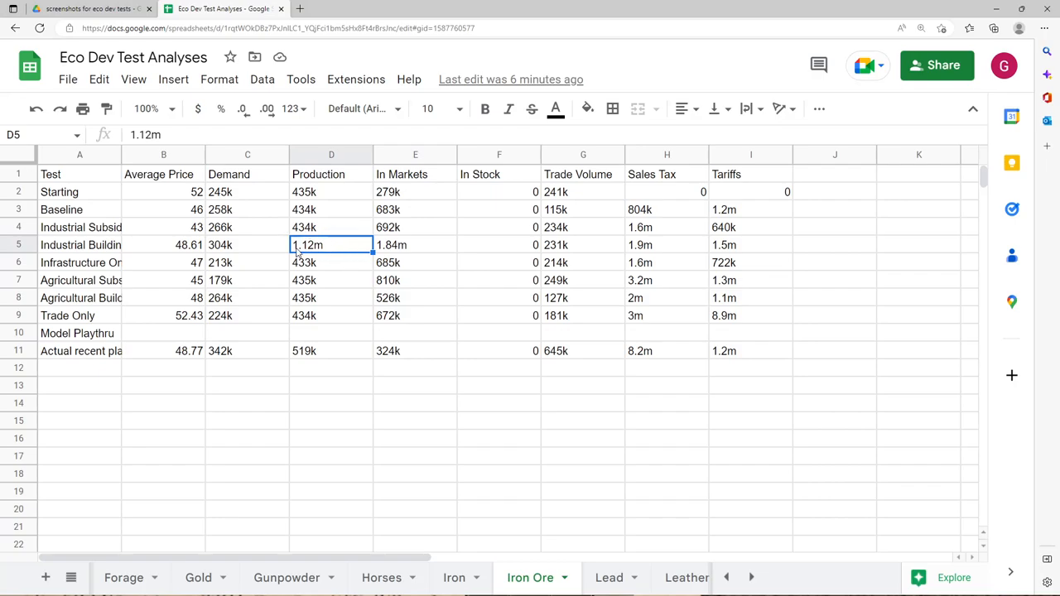
click(231, 249)
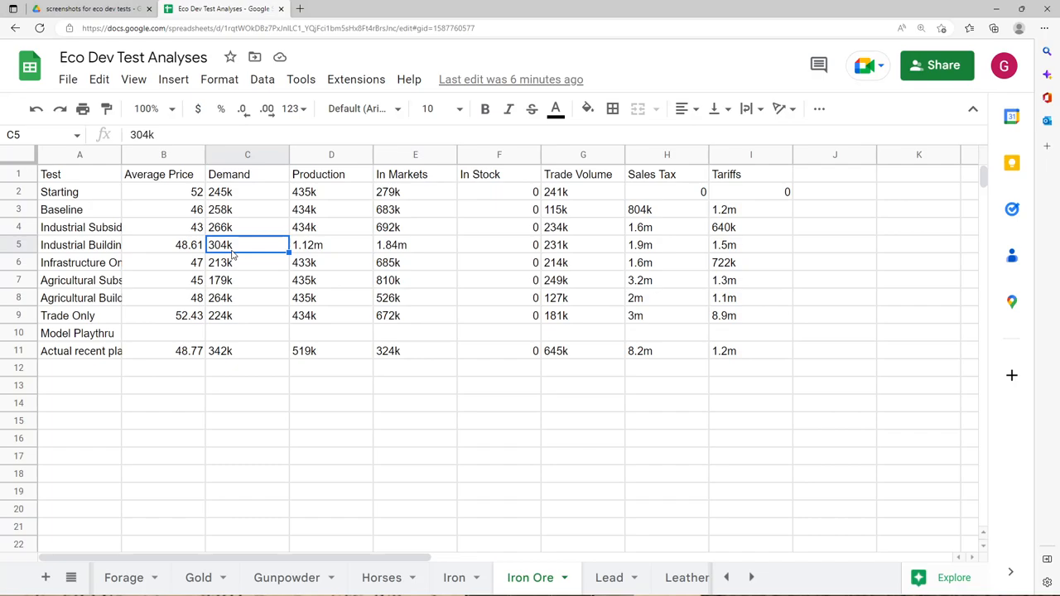
click(197, 228)
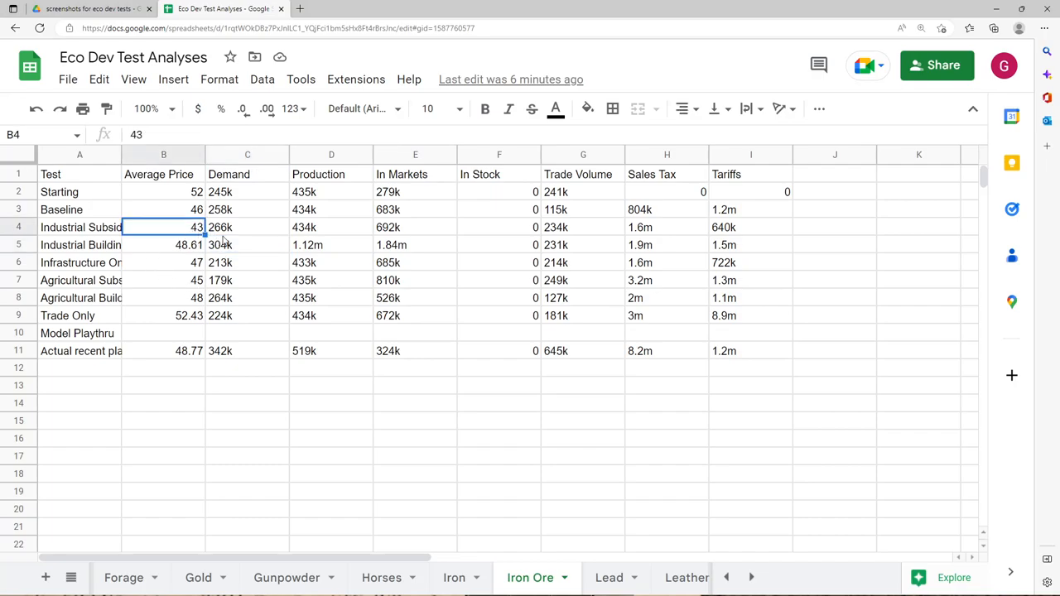
click(238, 248)
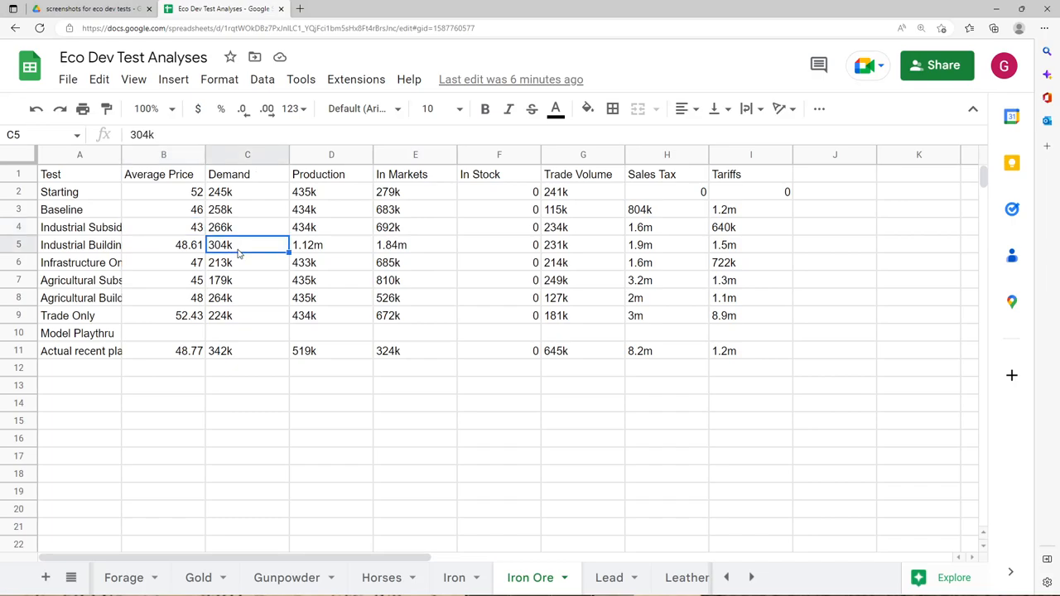
click(331, 245)
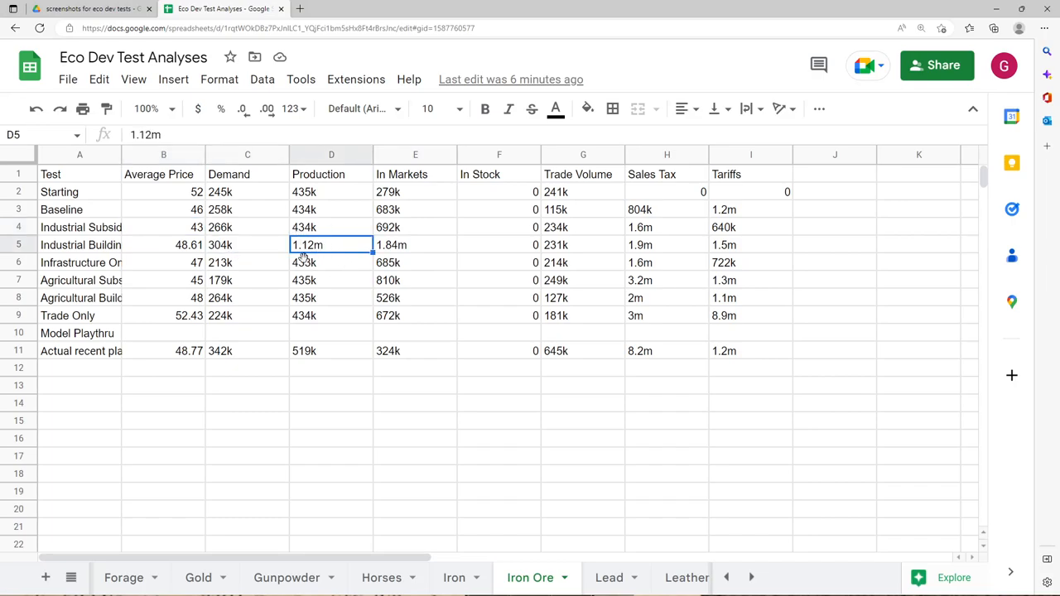
click(389, 245)
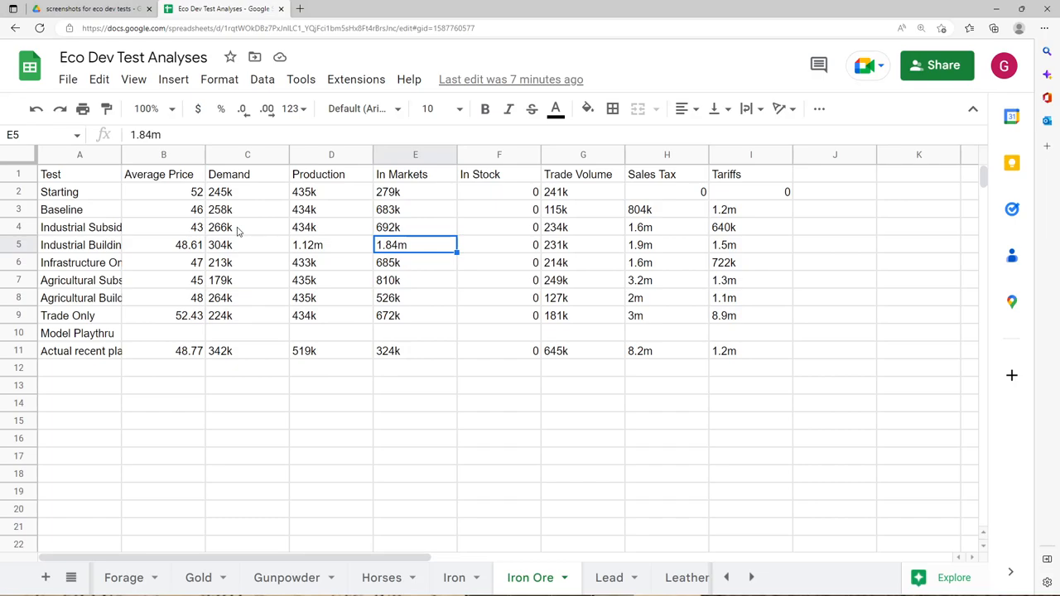
Check the industrial subsidy production, In Markets, demand 266k and price 43, then move to the Iron sheet.
click(313, 230)
click(411, 232)
click(241, 229)
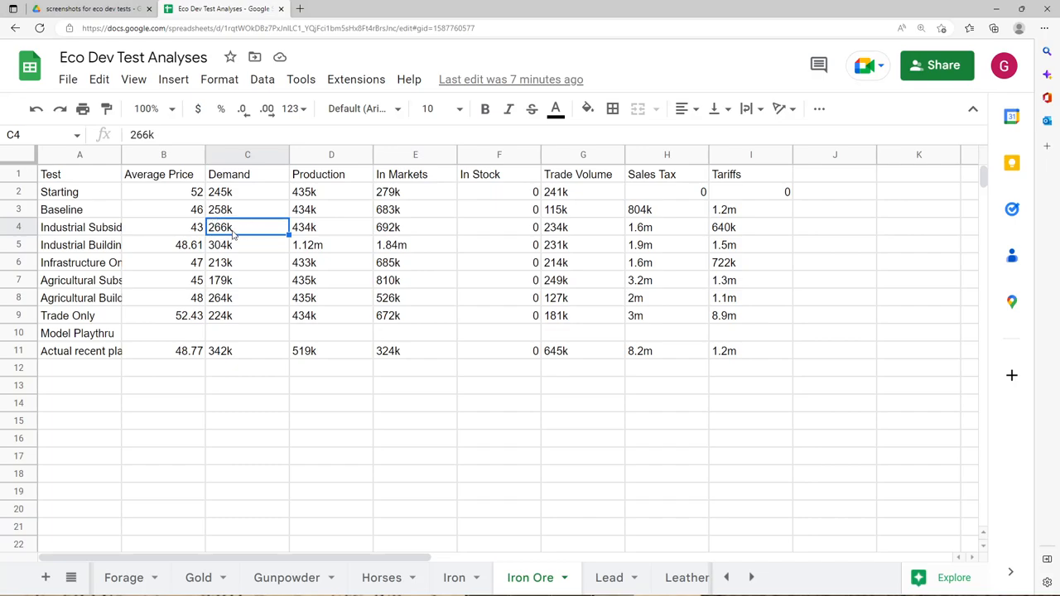
click(182, 235)
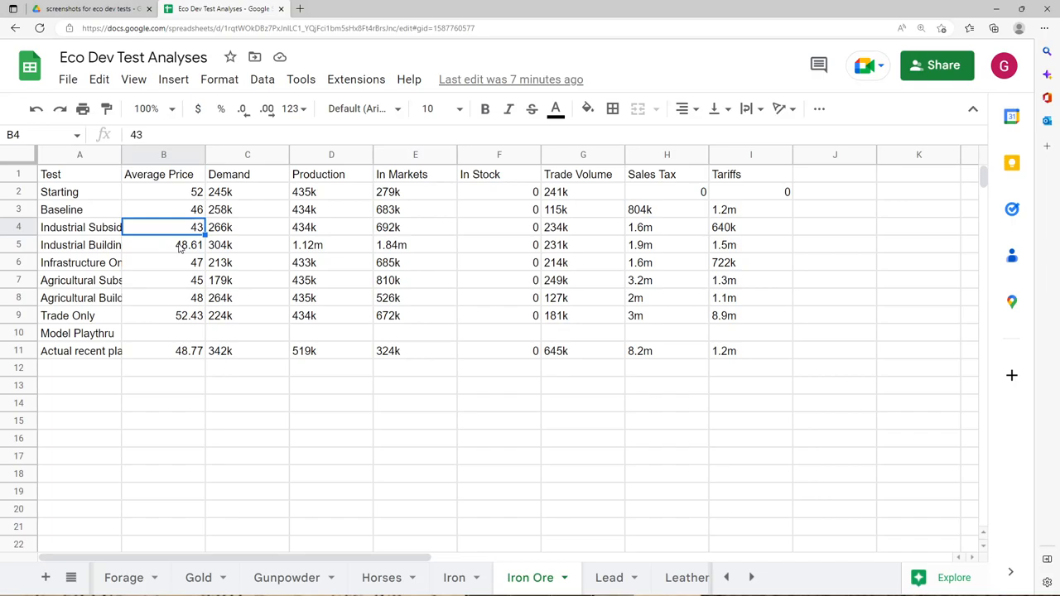
click(453, 577)
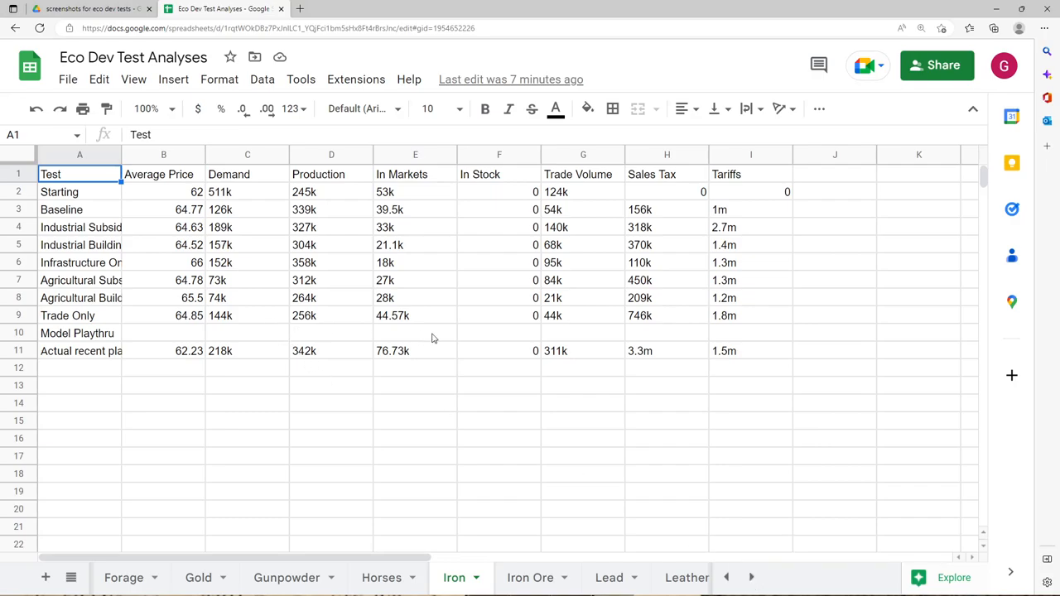
Check Iron's trade-only sales tax 746k, production 256k, demand and price 64.85, then move to Machine Parts.
click(661, 321)
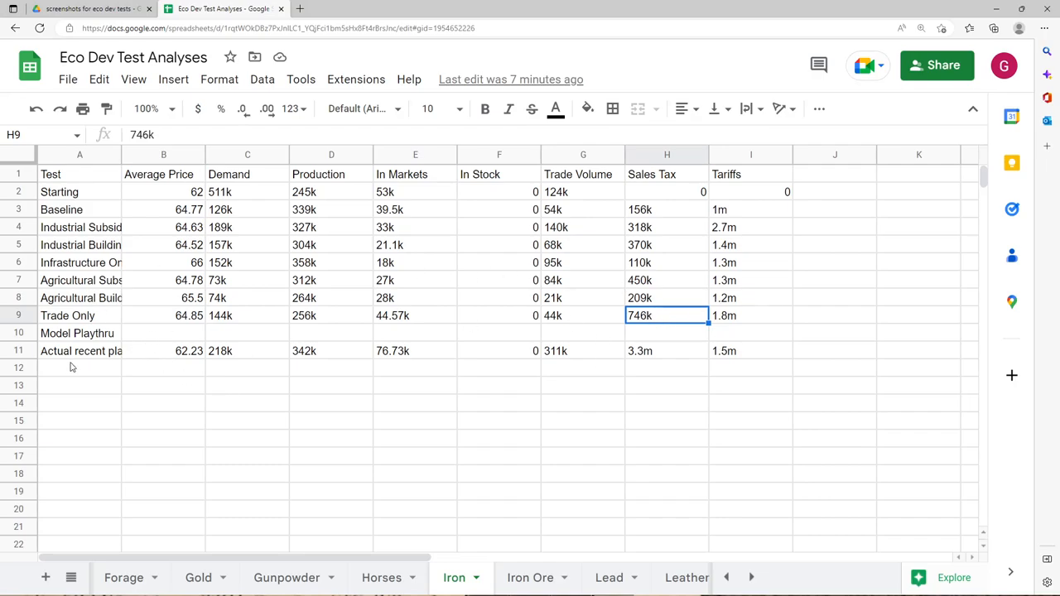
click(327, 320)
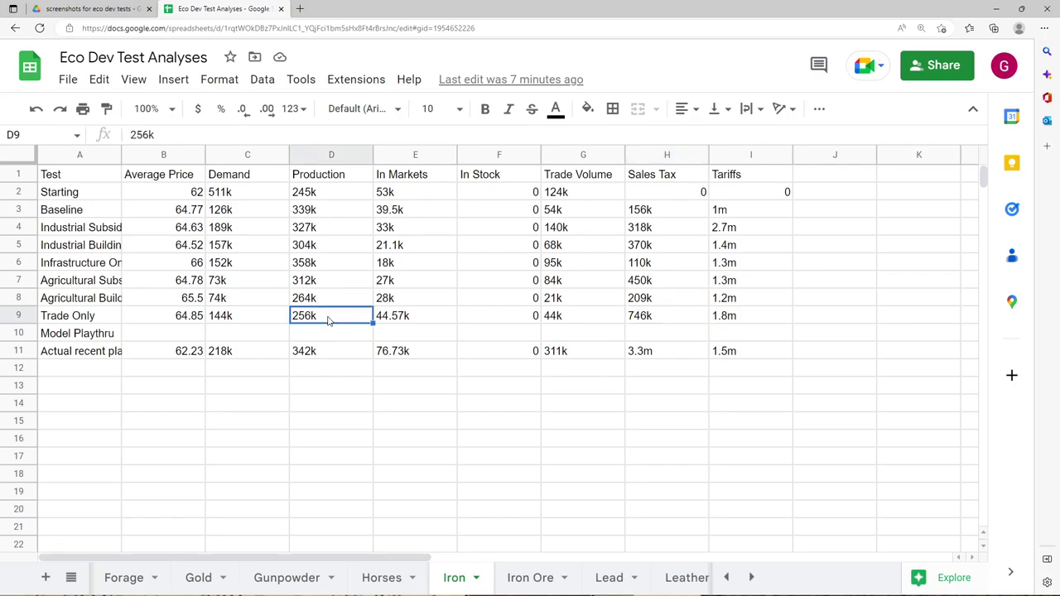
click(244, 321)
click(182, 321)
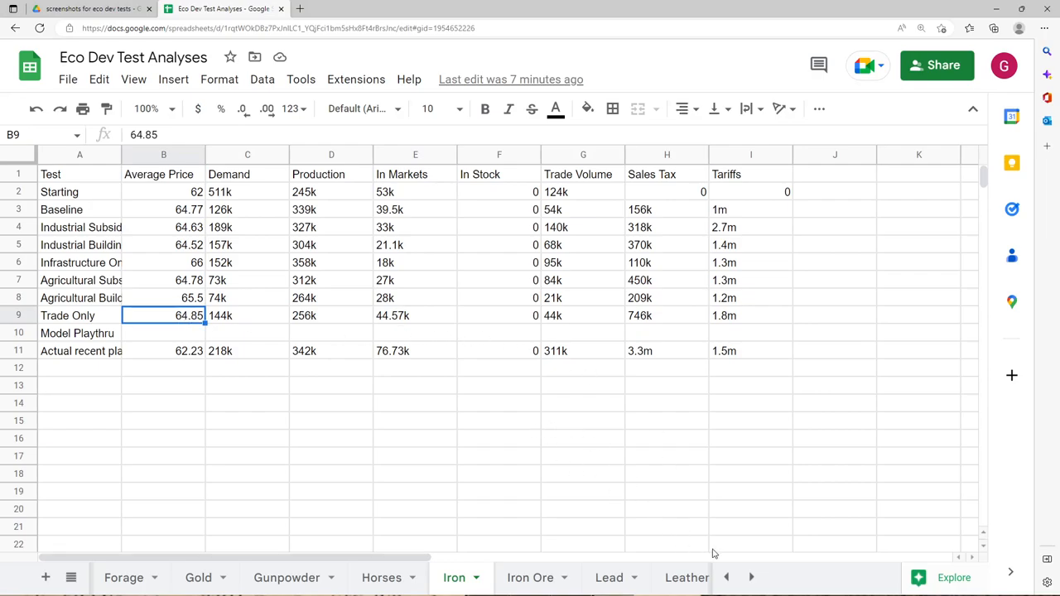
click(751, 577)
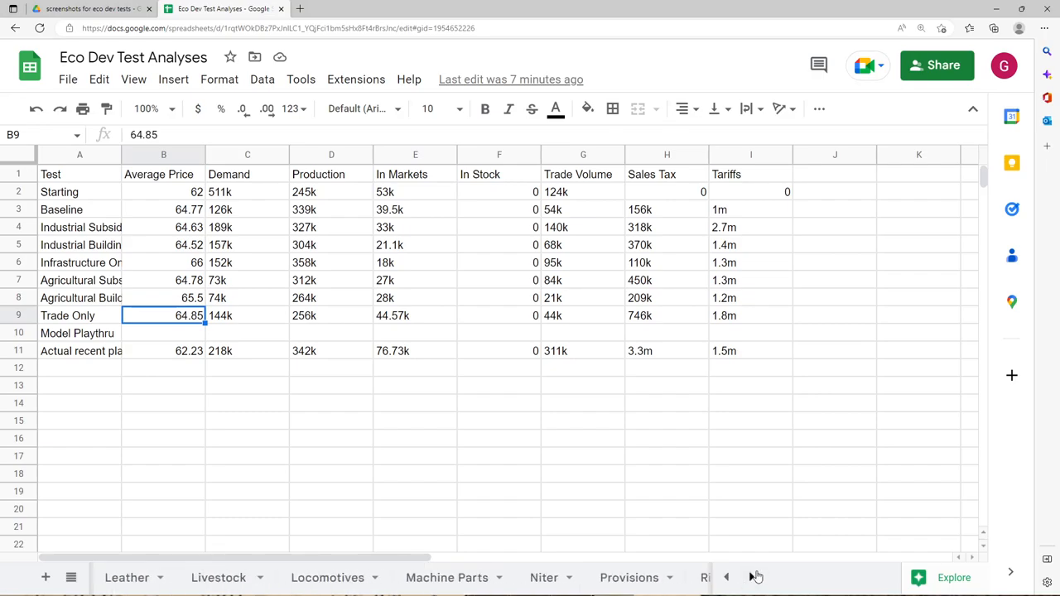
click(452, 577)
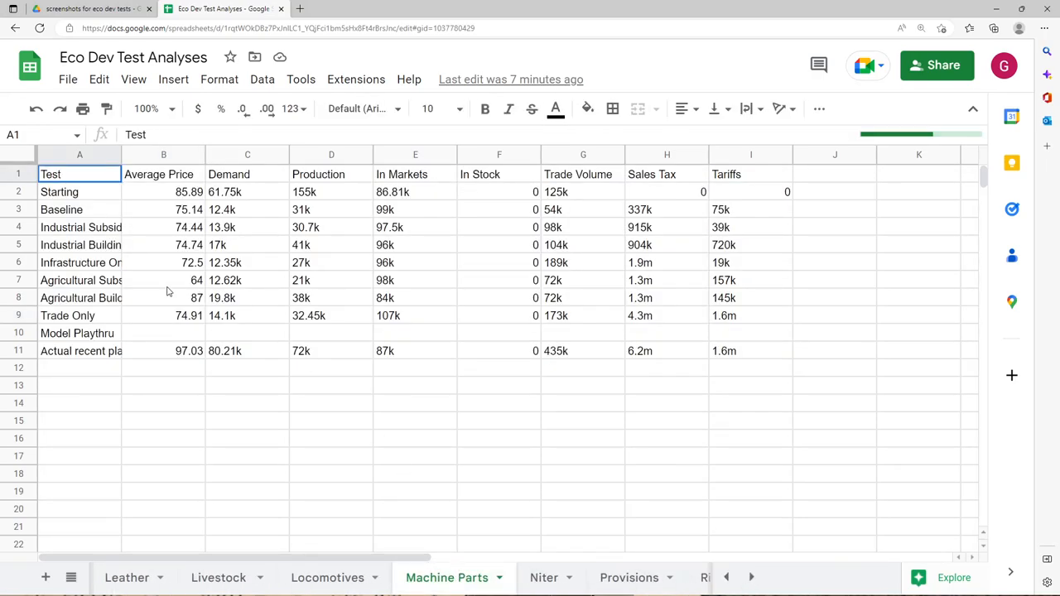
Check Machine Parts' trade-only sales tax 4.3m and tariffs 1.6m, then move to the Niter sheet.
click(660, 321)
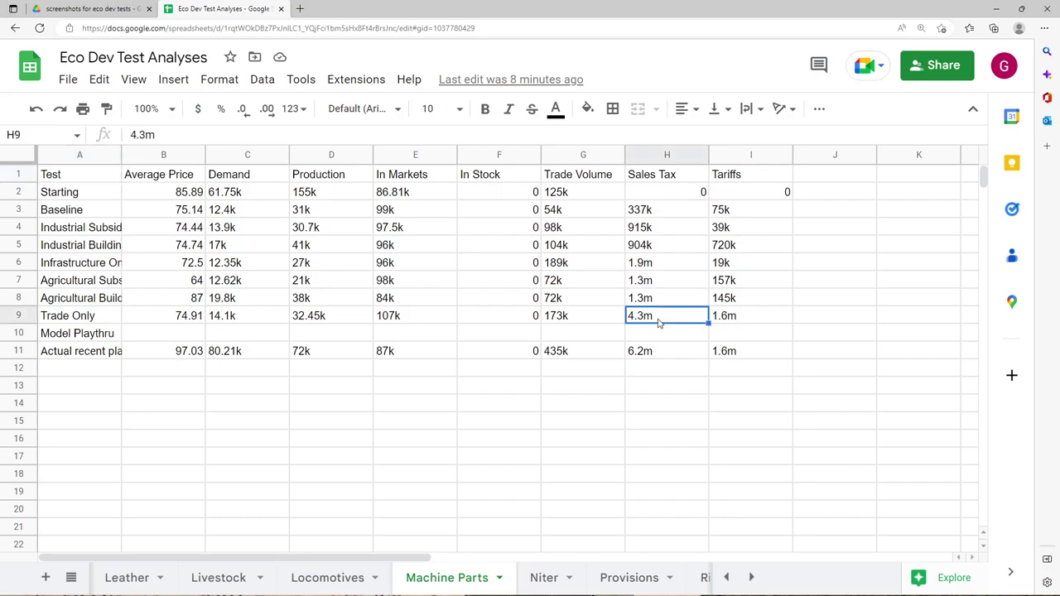
click(742, 320)
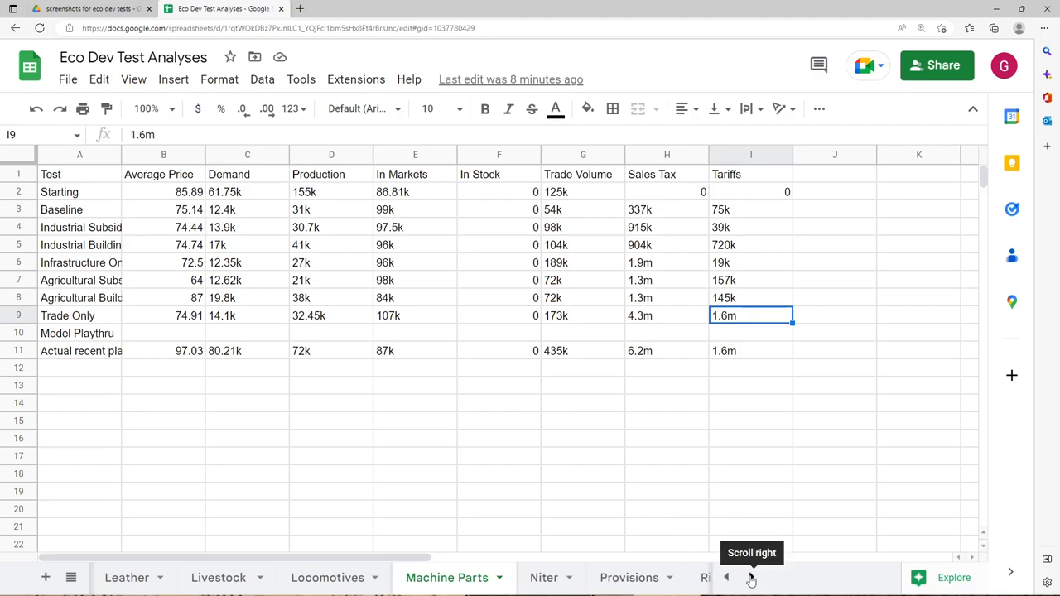
click(544, 577)
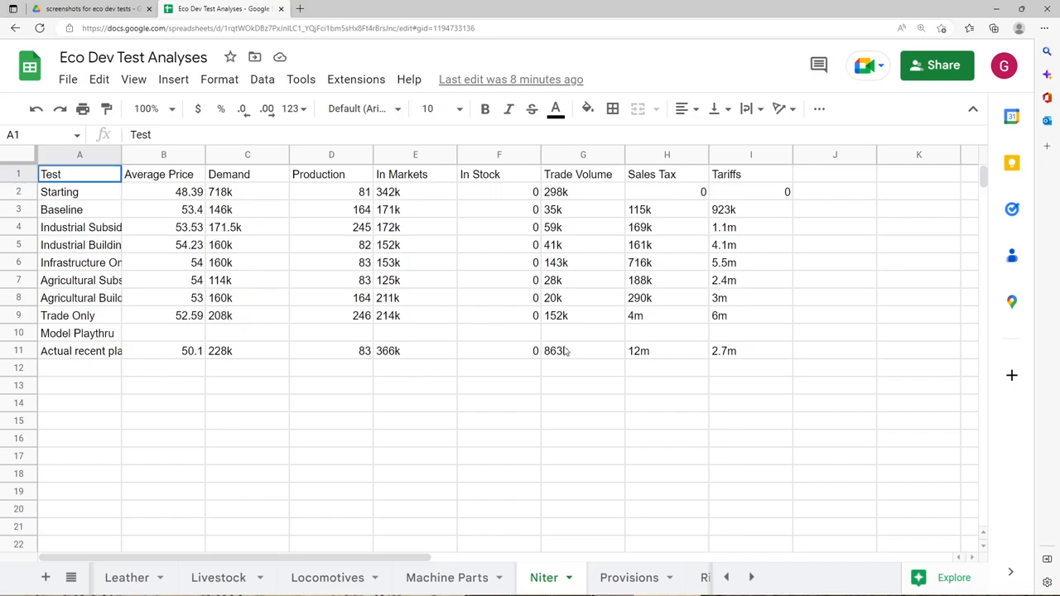
Compare Niter's trade-only 4m/6m taxes with the infrastructure test's 716k/5.5m, then move to Provisions.
drag(640, 317, 716, 317)
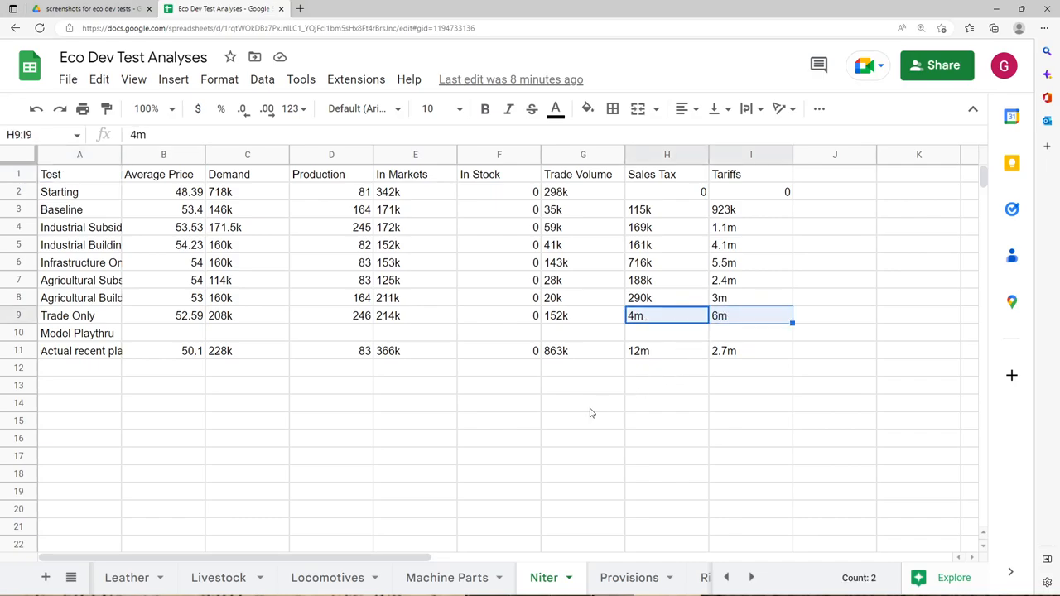
click(739, 262)
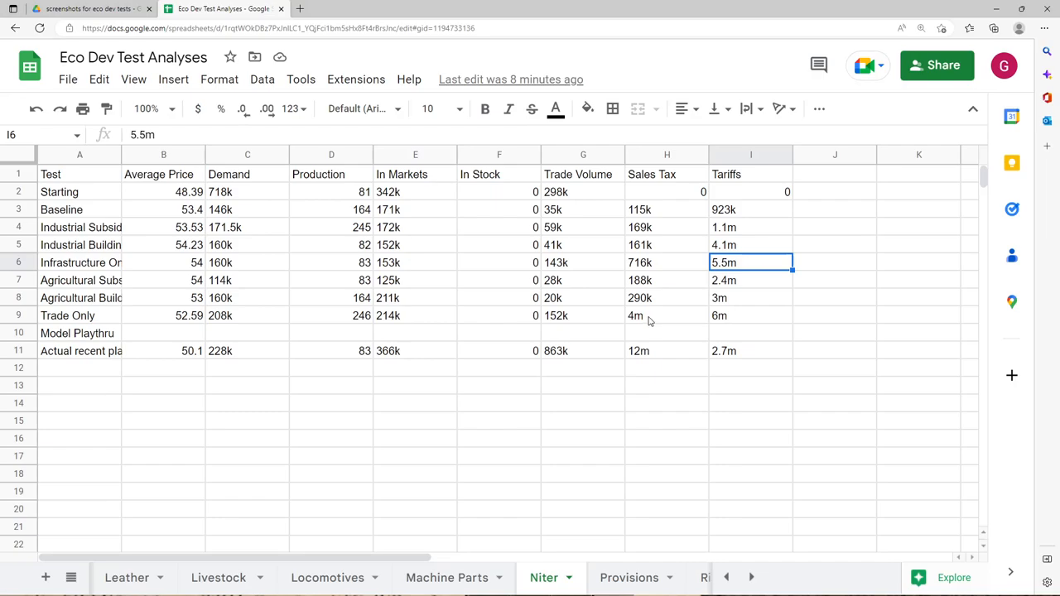
click(661, 263)
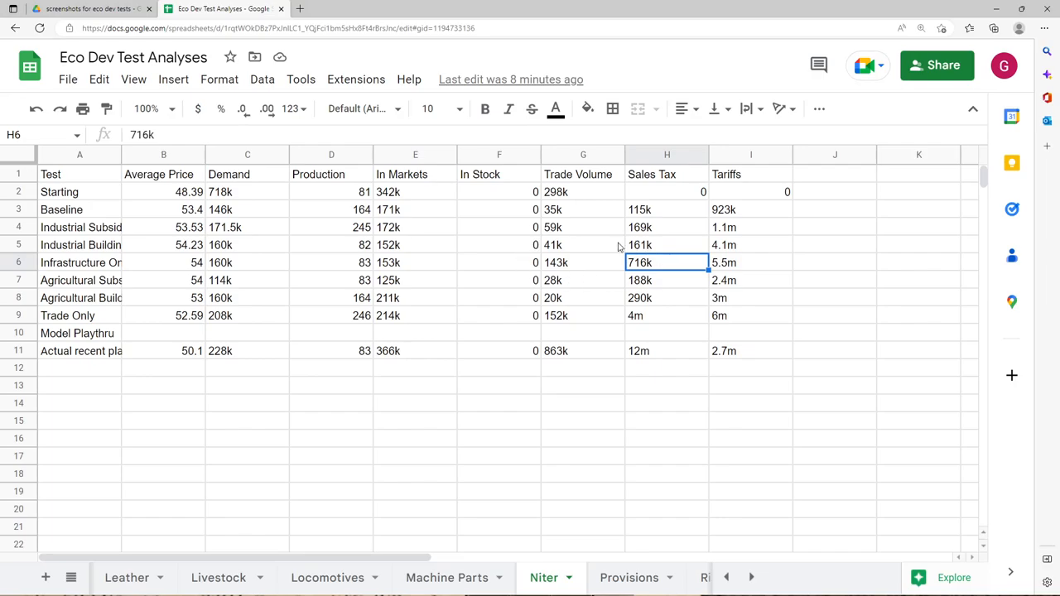
click(649, 316)
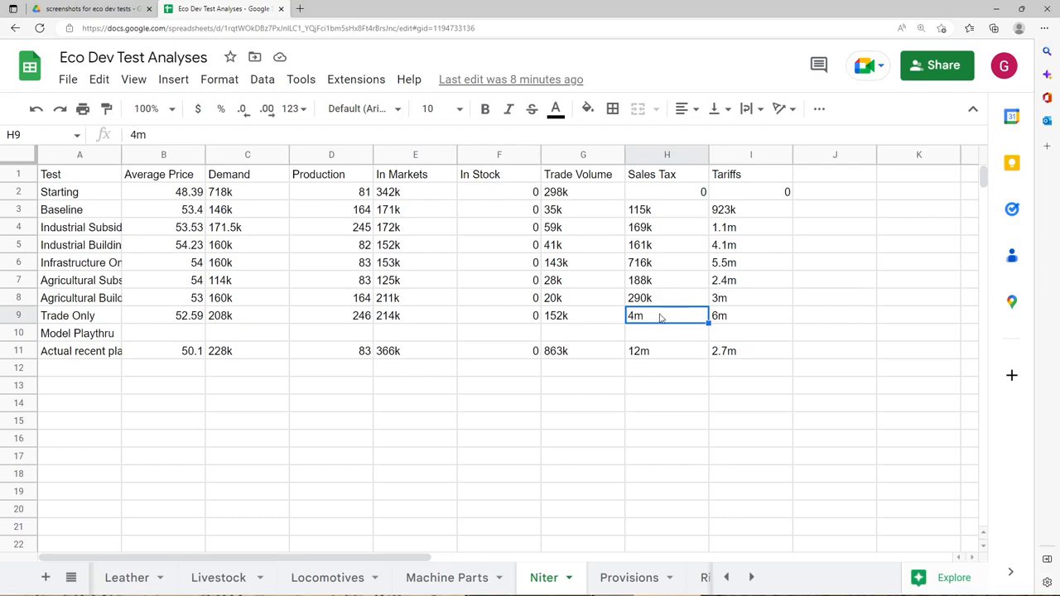
click(629, 577)
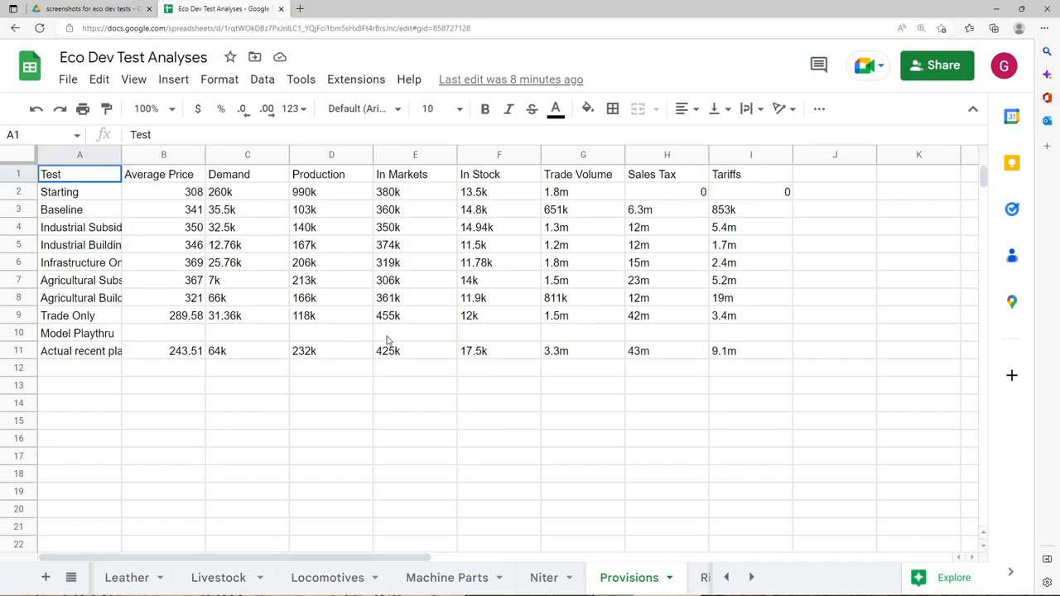
Check Provisions' Trade Only sales tax 42m against the agricultural subsidy's 23m sales tax and 5.2m tariffs.
click(654, 319)
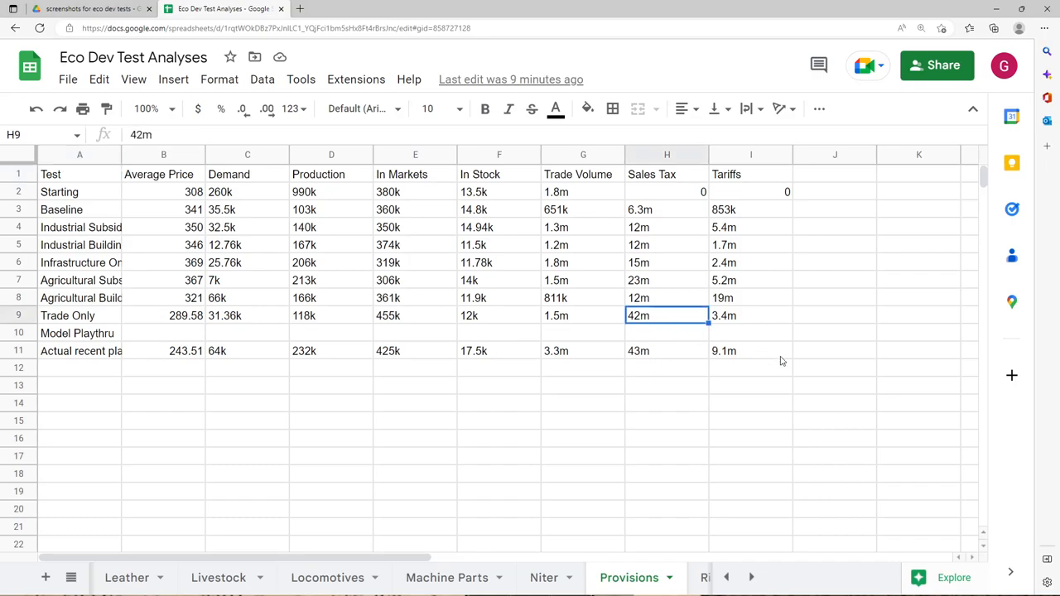
click(654, 279)
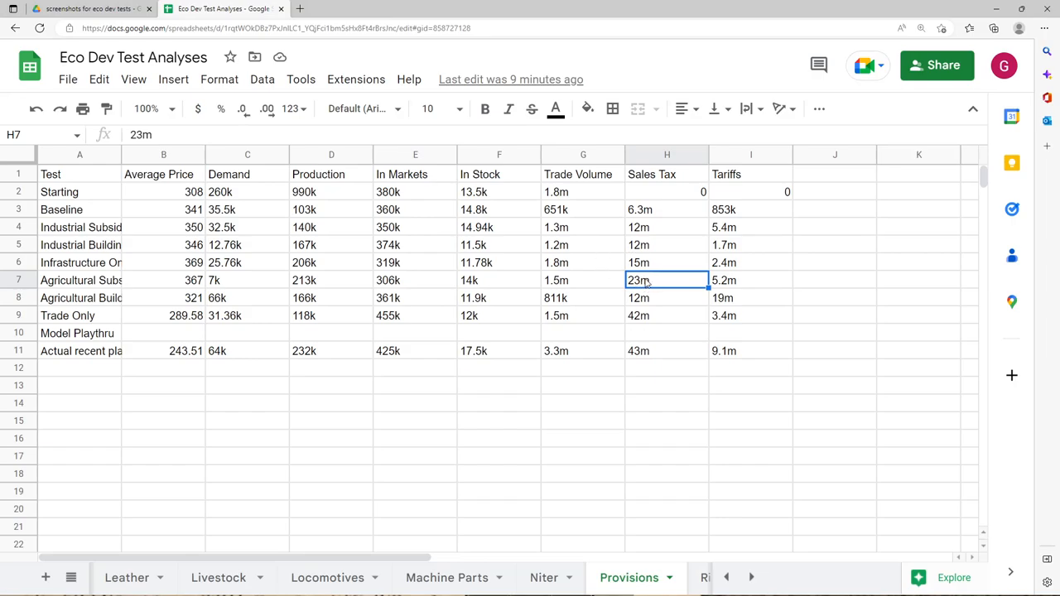
click(743, 286)
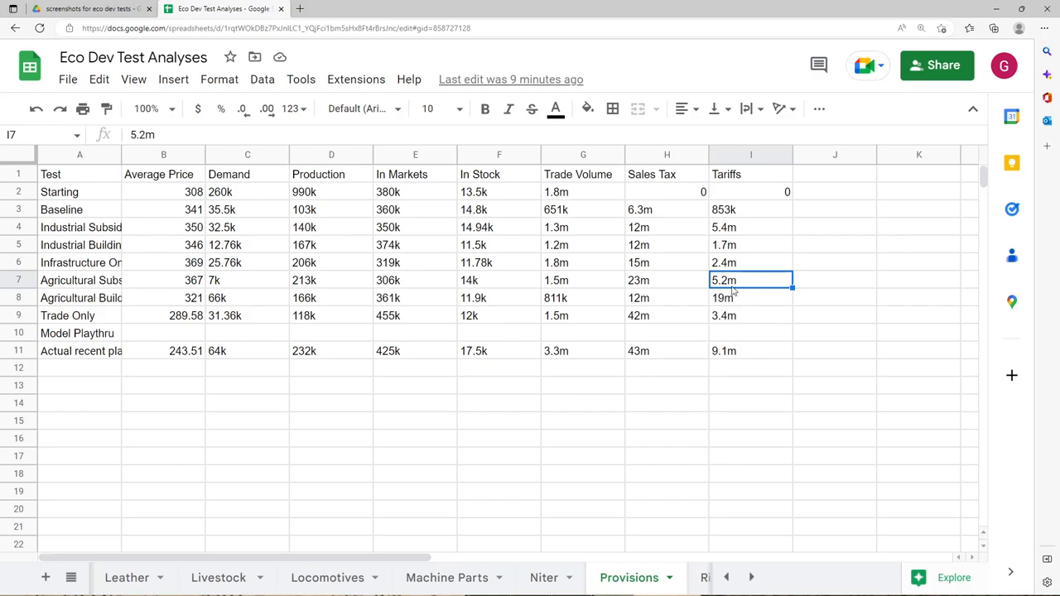
click(662, 323)
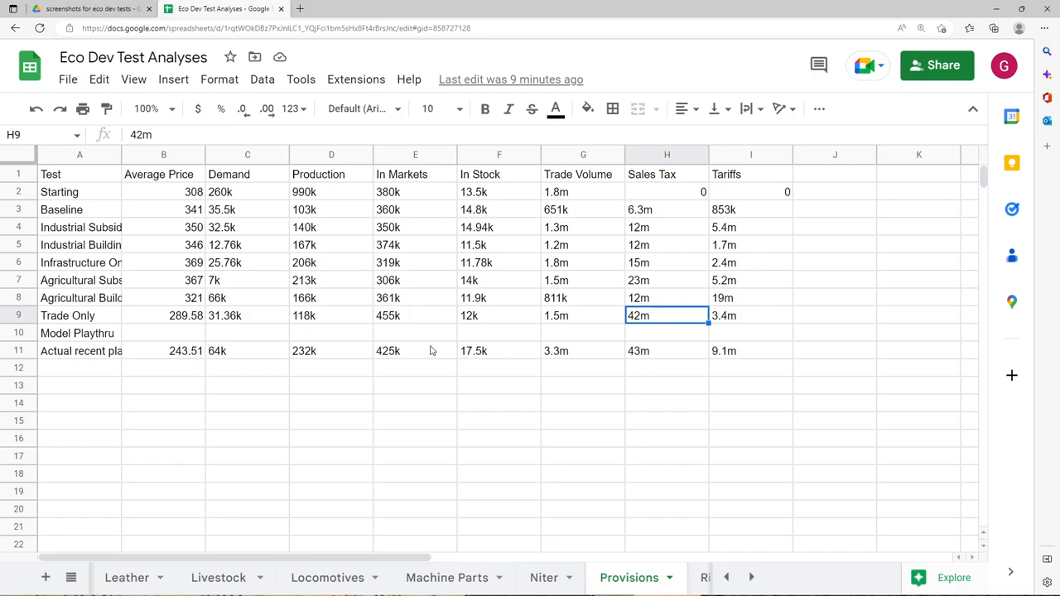
Switch from the Provisions sheet to the Steel sheet further along the tab bar.
click(751, 577)
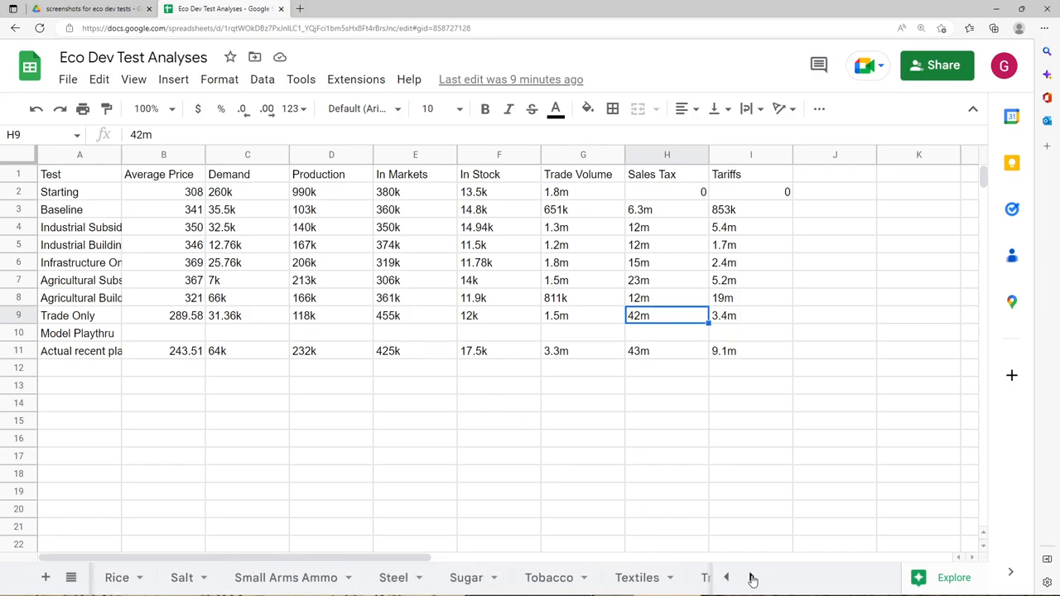
click(393, 577)
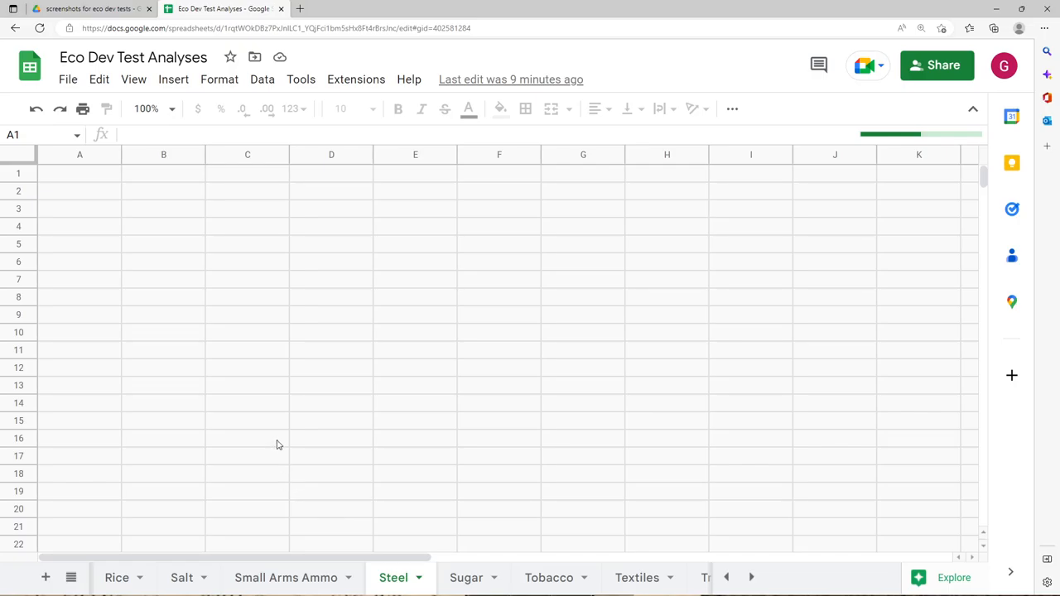
Check Steel's Trade Only sales tax and 2.4m tariffs, then switch to the Transport Ships sheet.
click(683, 318)
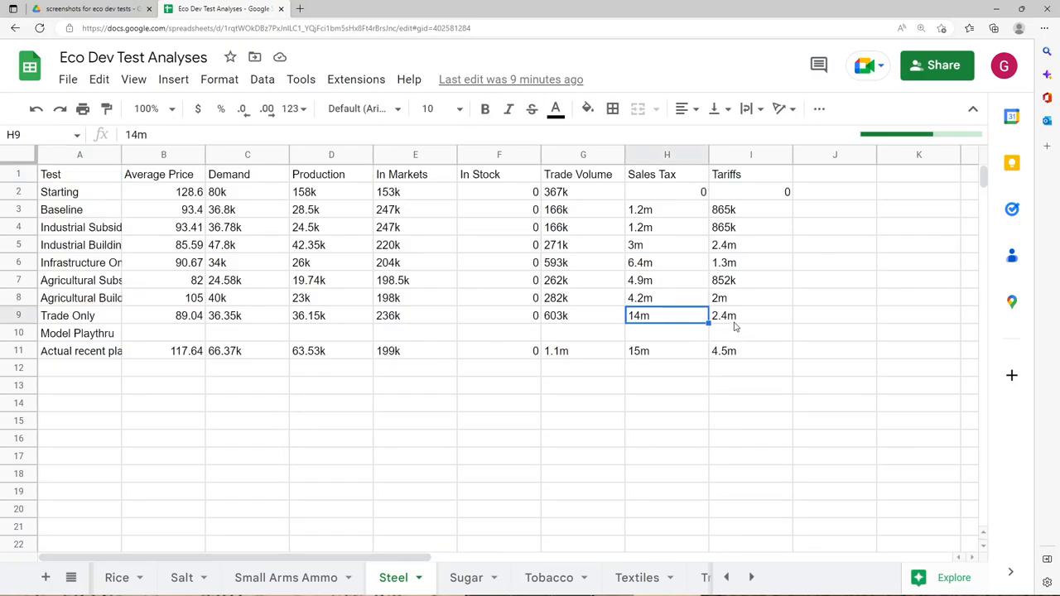
click(731, 317)
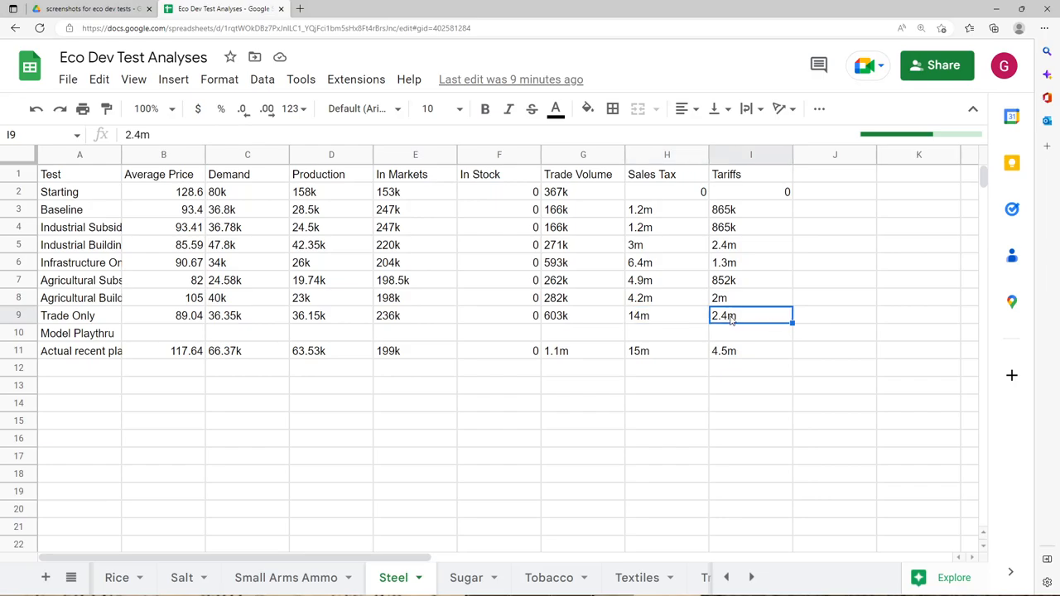
click(750, 577)
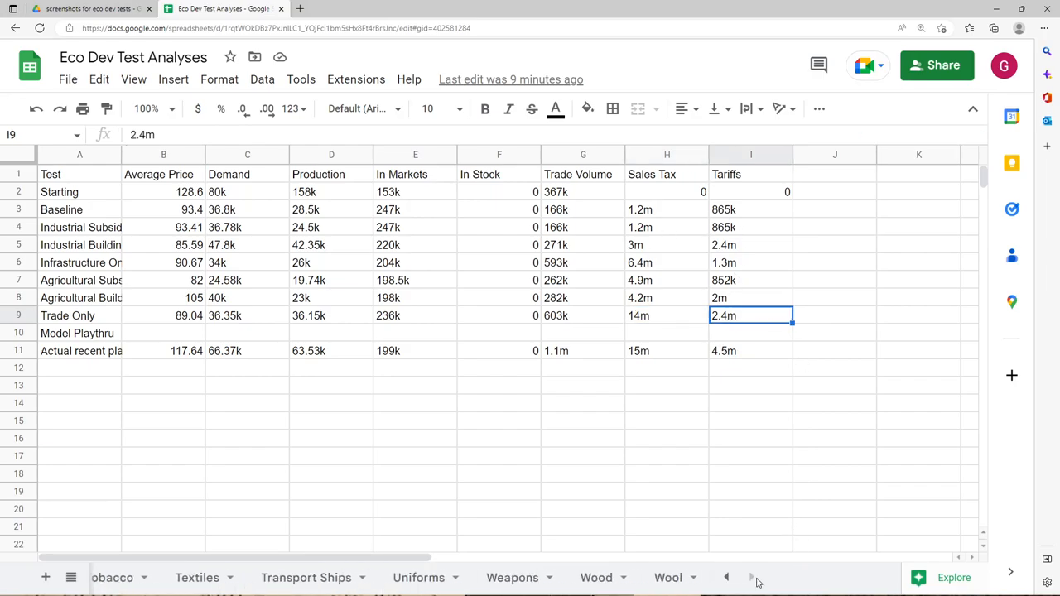
click(306, 577)
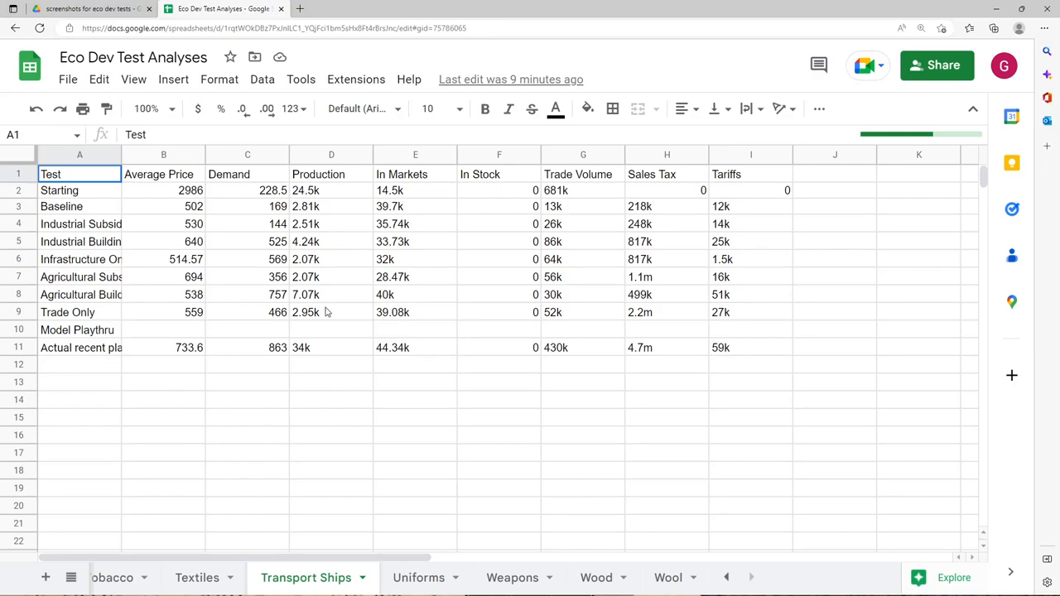
Check Transport Ships production in D8-D9 and sum the test rows' average prices B3:B8.
click(326, 312)
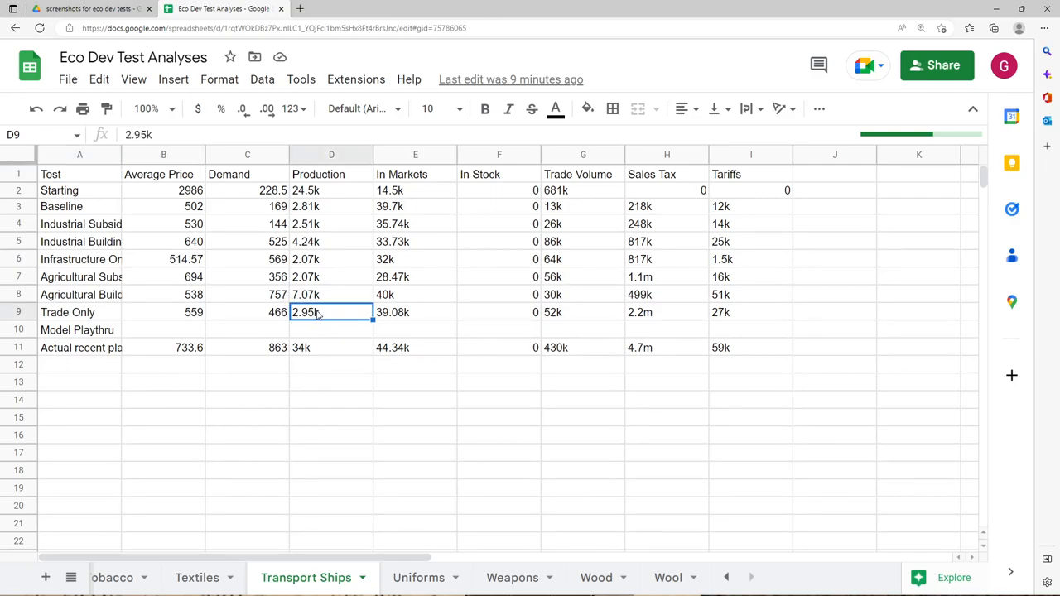
click(319, 296)
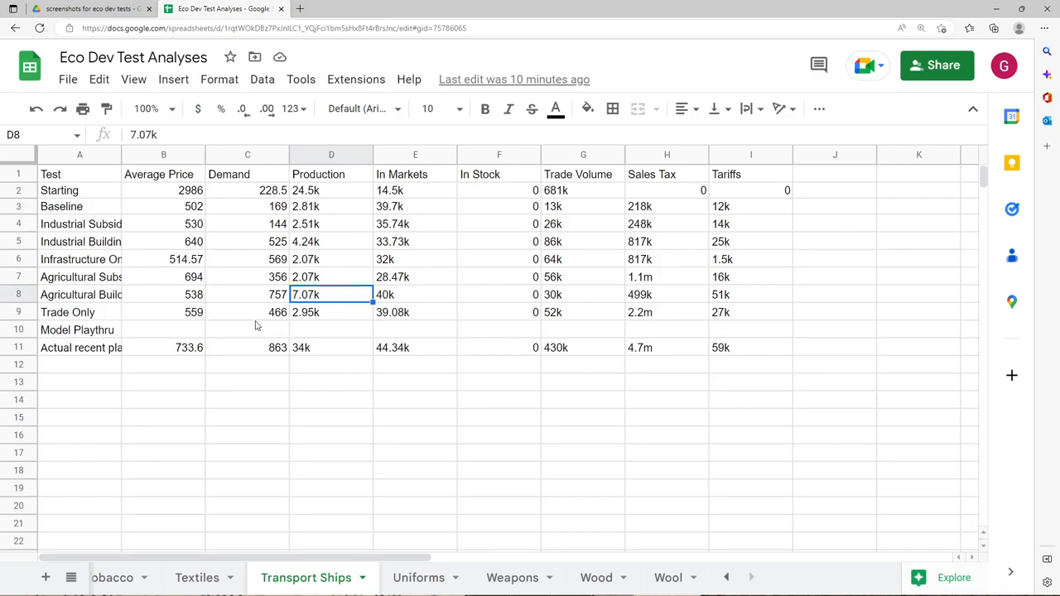
click(195, 194)
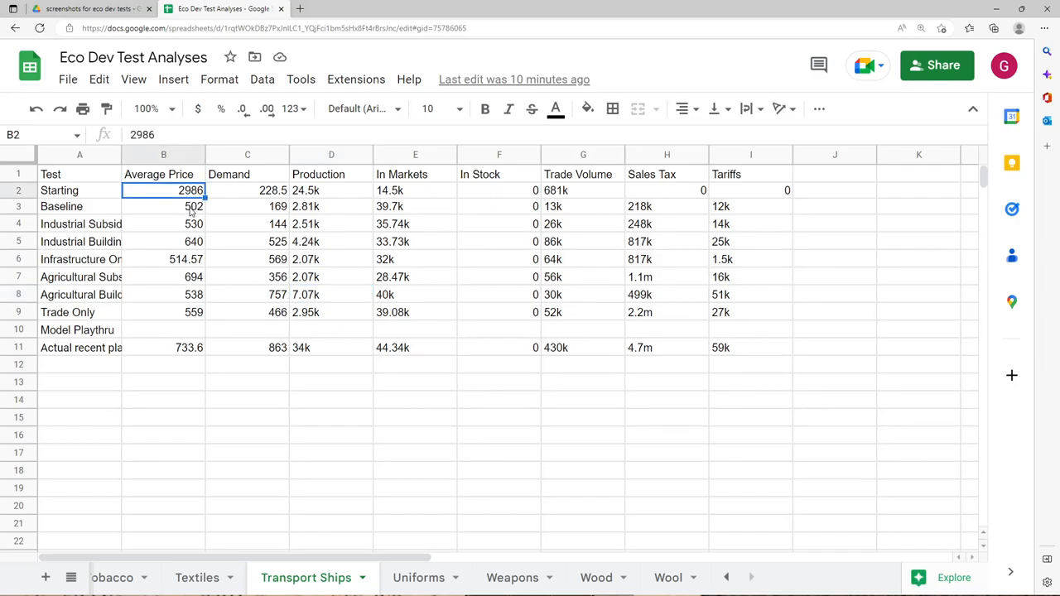
drag(190, 207, 192, 296)
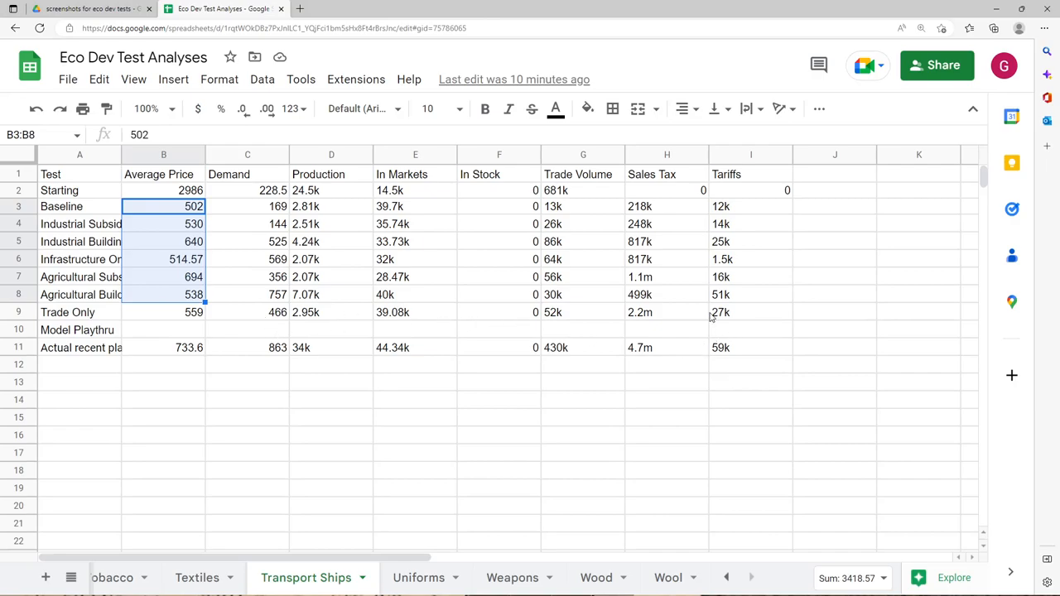
Sum the sales tax values H3:H9, then return to the National Debt summary sheet.
click(644, 314)
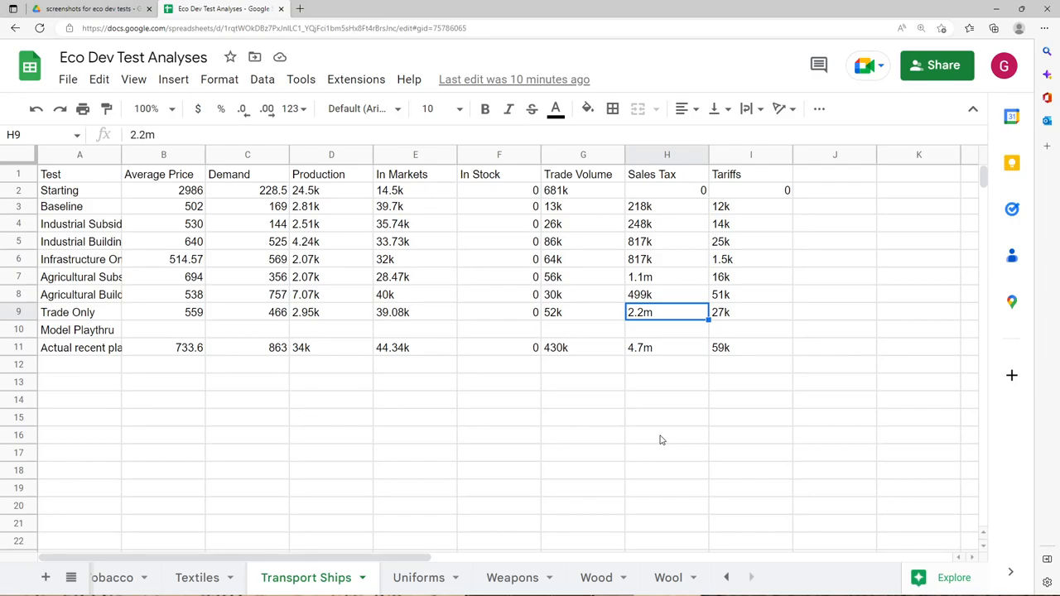
drag(646, 206, 662, 314)
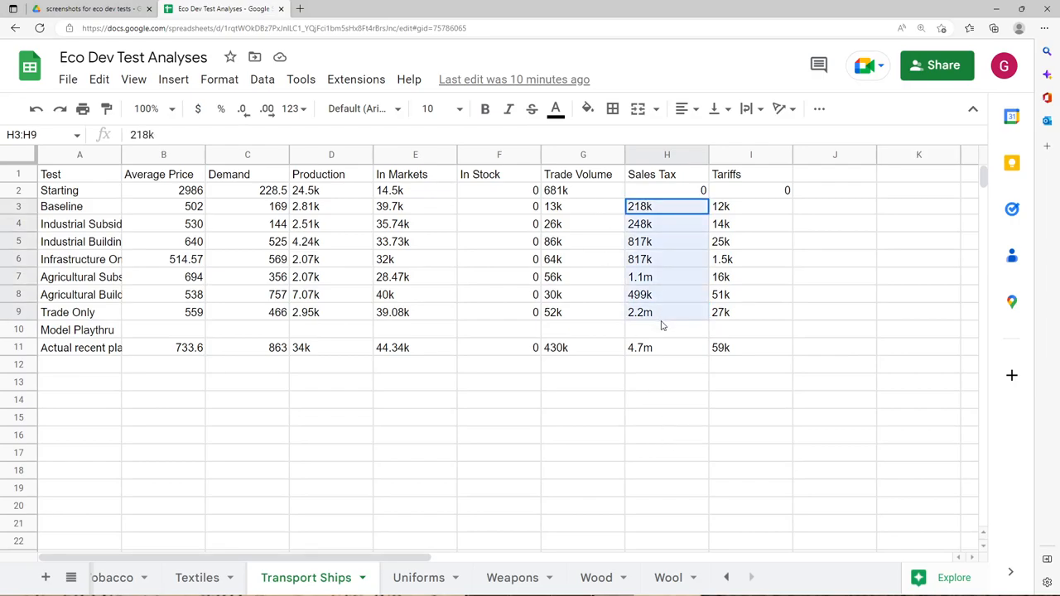
click(653, 335)
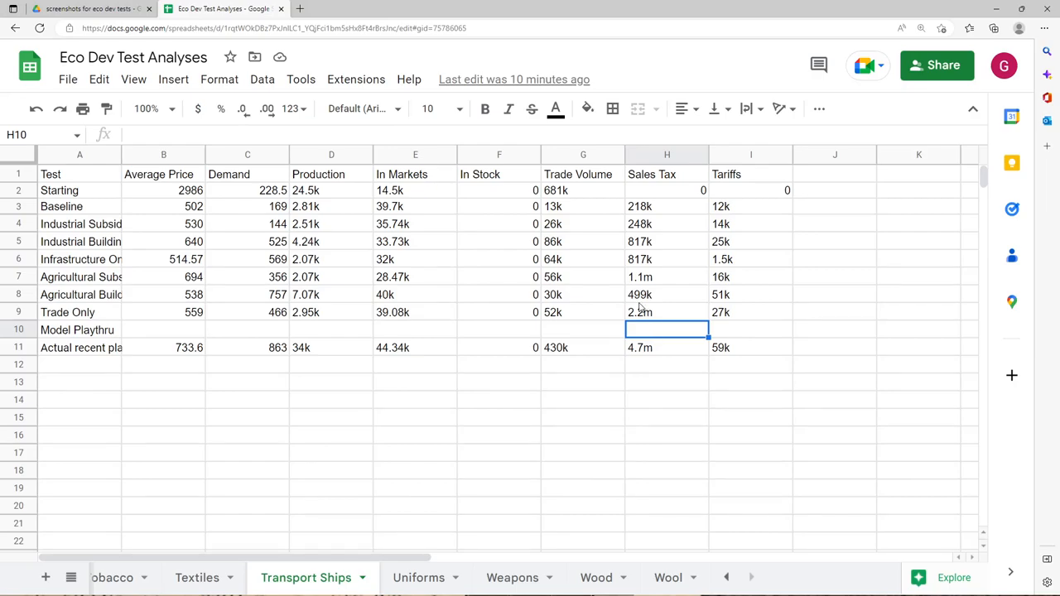
click(610, 438)
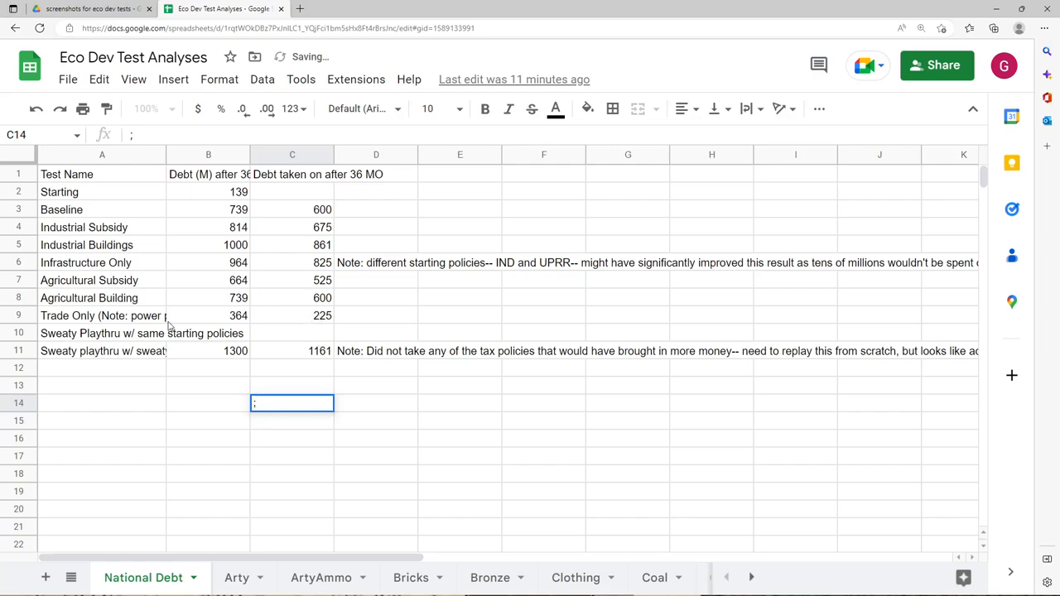
click(73, 337)
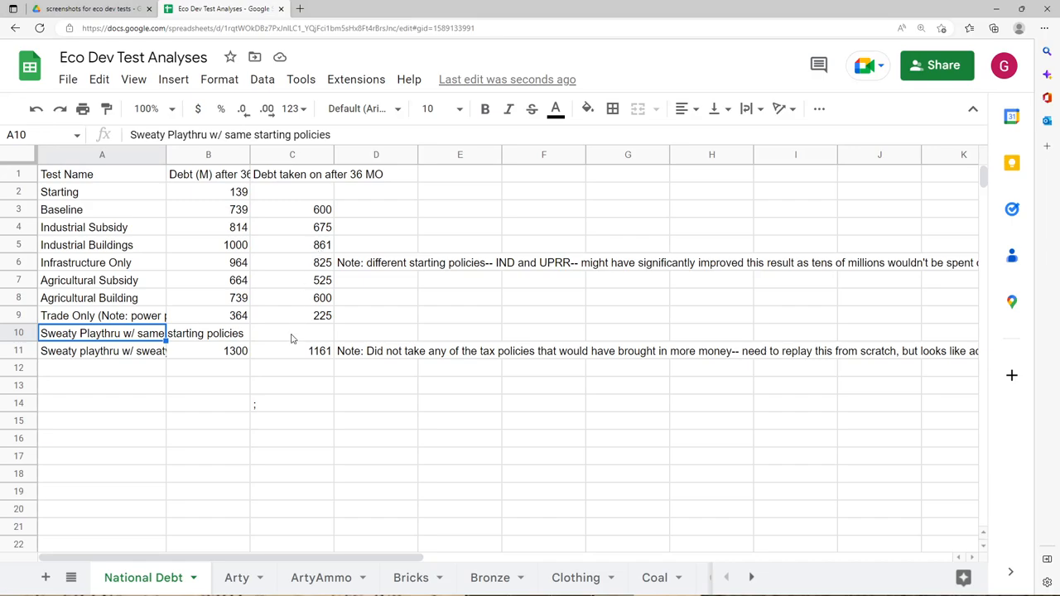
click(319, 360)
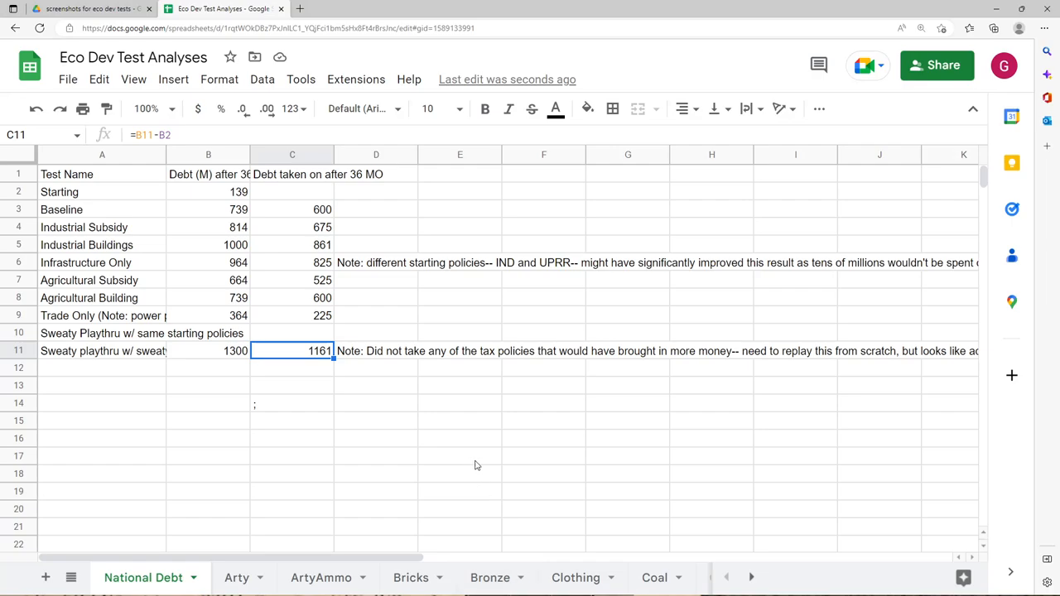
click(400, 413)
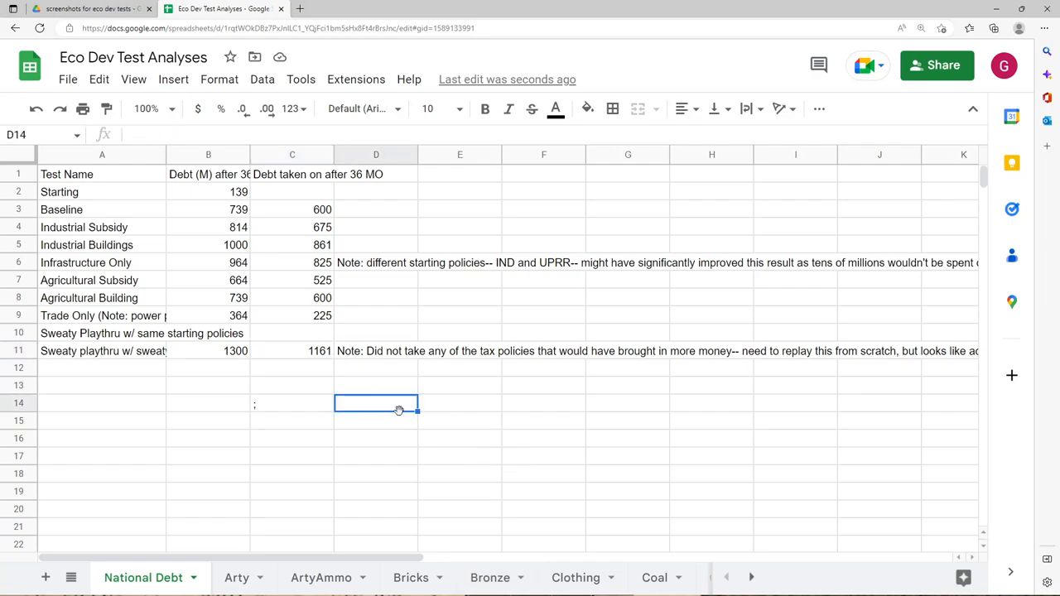